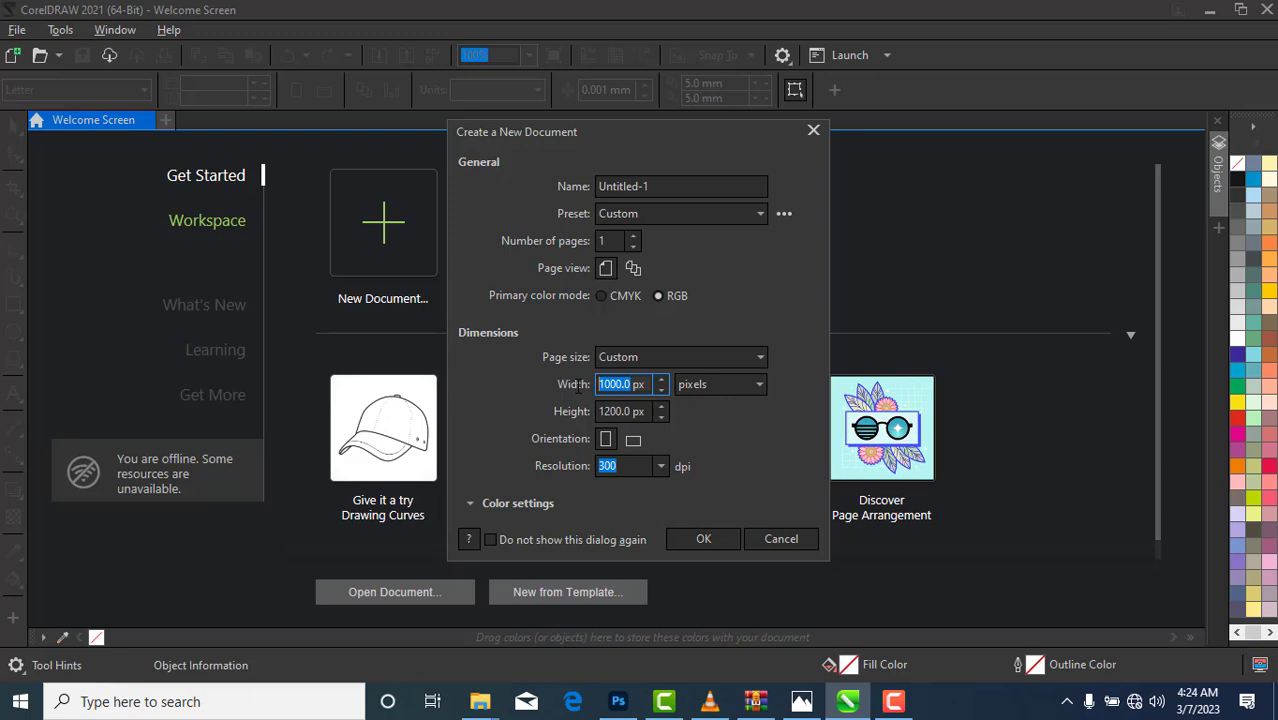
# Step: Create a new document with a page 3000 px wide and 3000 px high
pyautogui.write('3000')
pyautogui.moveTo(620, 412); pyautogui.dragTo(585, 415)
pyautogui.write('3000')
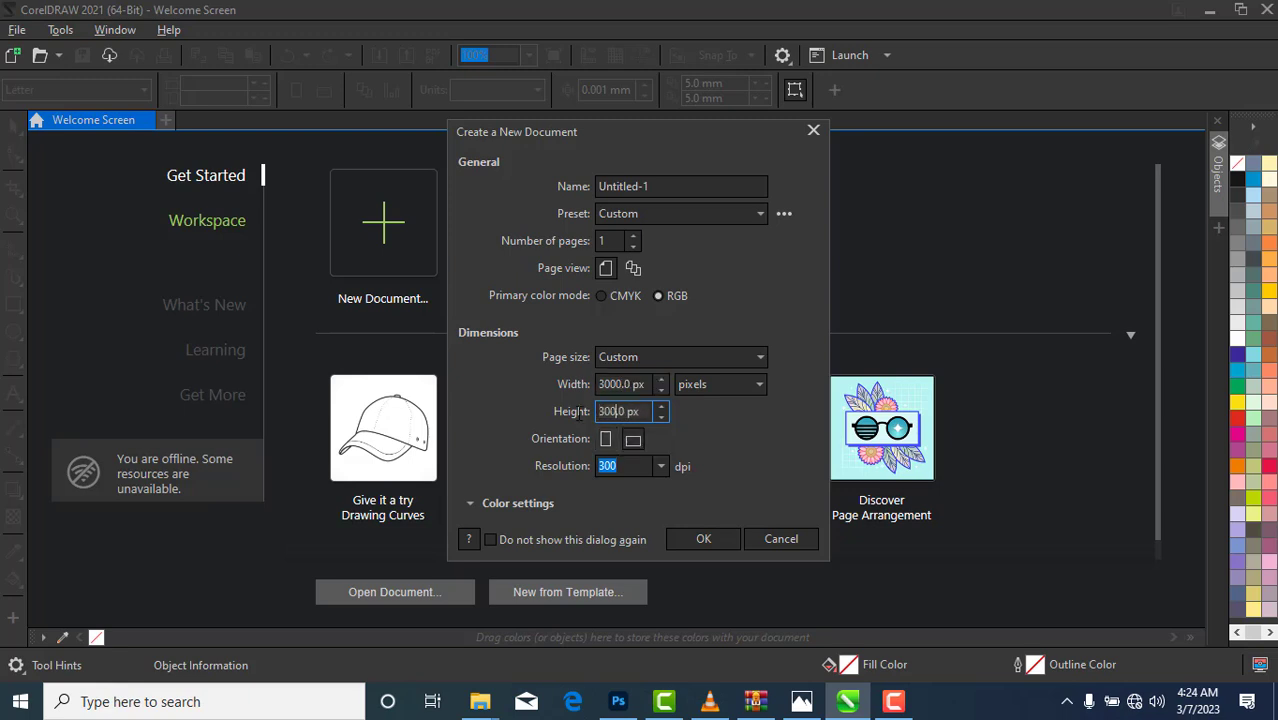
pyautogui.click(704, 540)
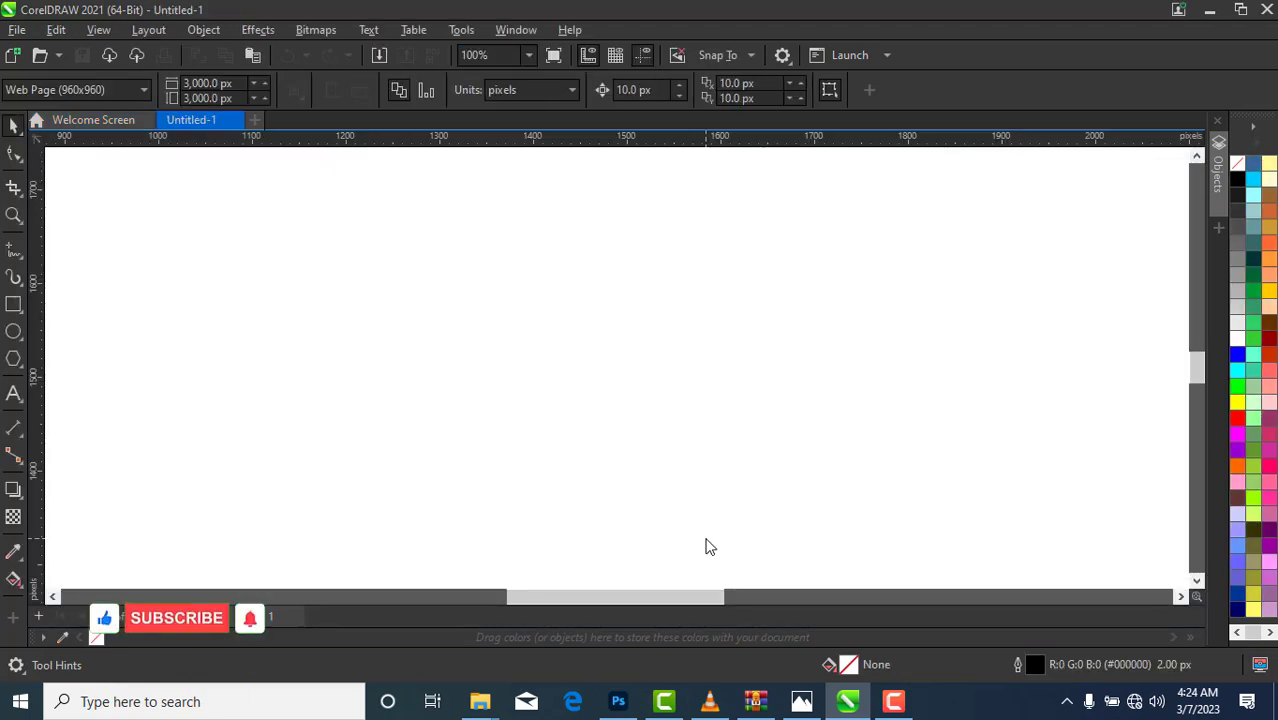
# Step: Draw a rectangle about 2250 × 2340 px on the empty area beside the page
pyautogui.hotkey('ctrl', '-')
pyautogui.hotkey('ctrl', '-')
pyautogui.hotkey('ctrl', '-')
pyautogui.hotkey('ctrl', '-')
pyautogui.hotkey('ctrl', '-')
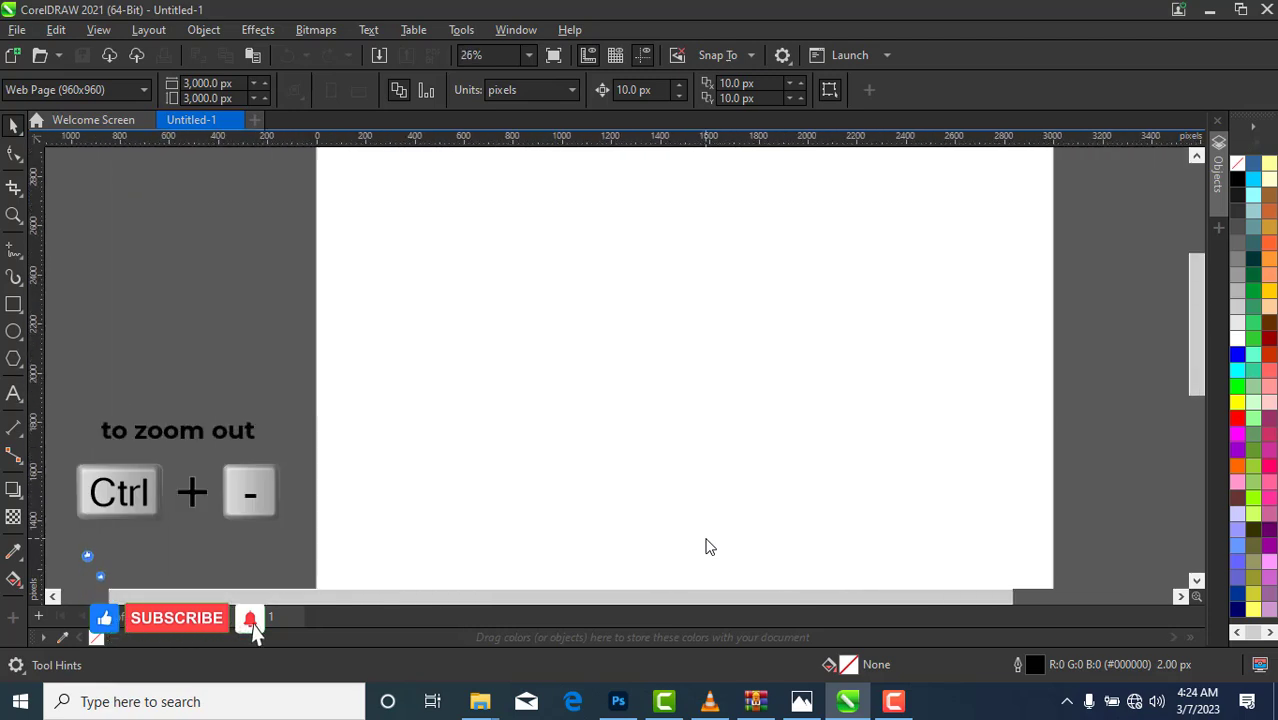
pyautogui.hotkey('ctrl', '-')
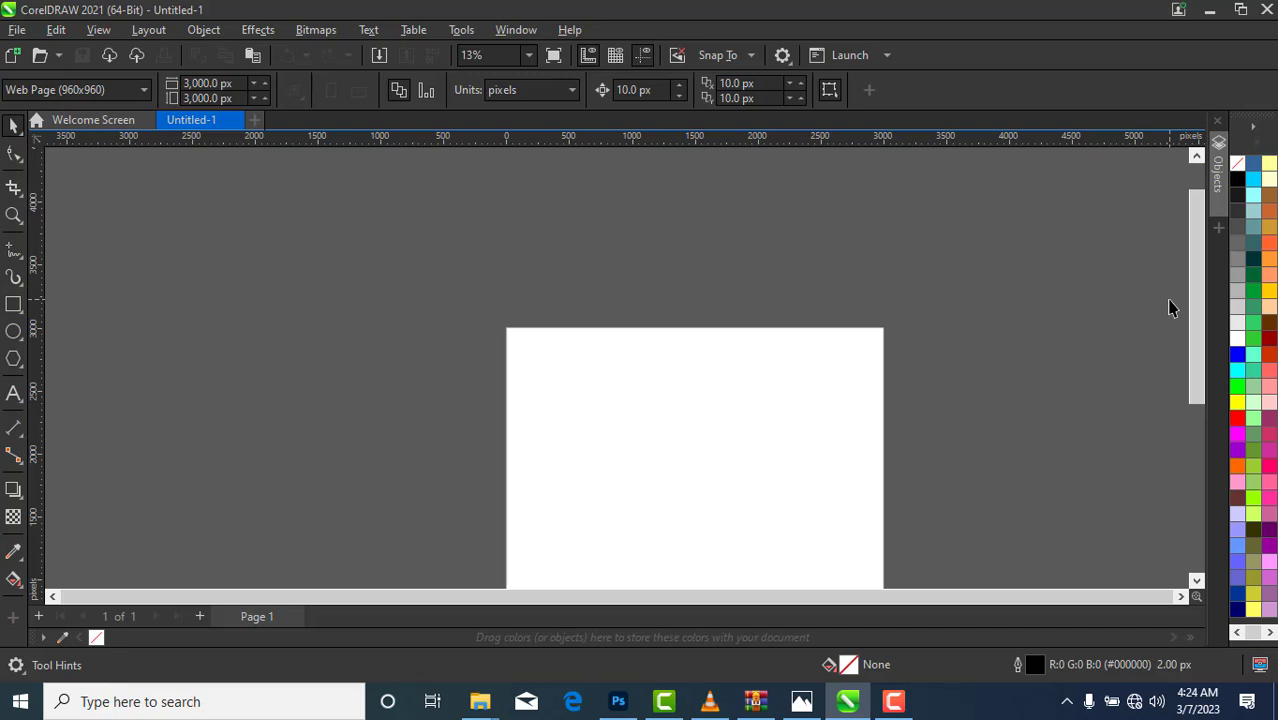
pyautogui.hotkey('ctrl', '=')
pyautogui.moveTo(1186, 309); pyautogui.dragTo(1197, 382)
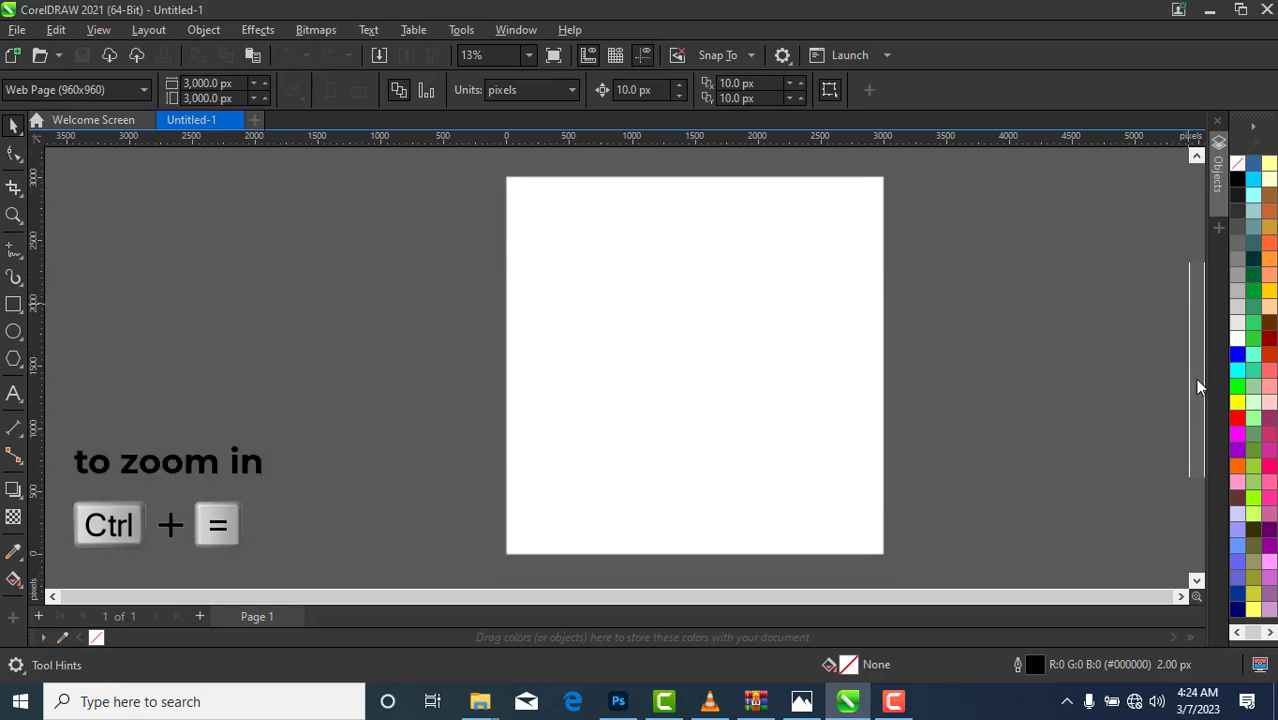
pyautogui.click(13, 305)
pyautogui.moveTo(128, 228); pyautogui.dragTo(412, 521)
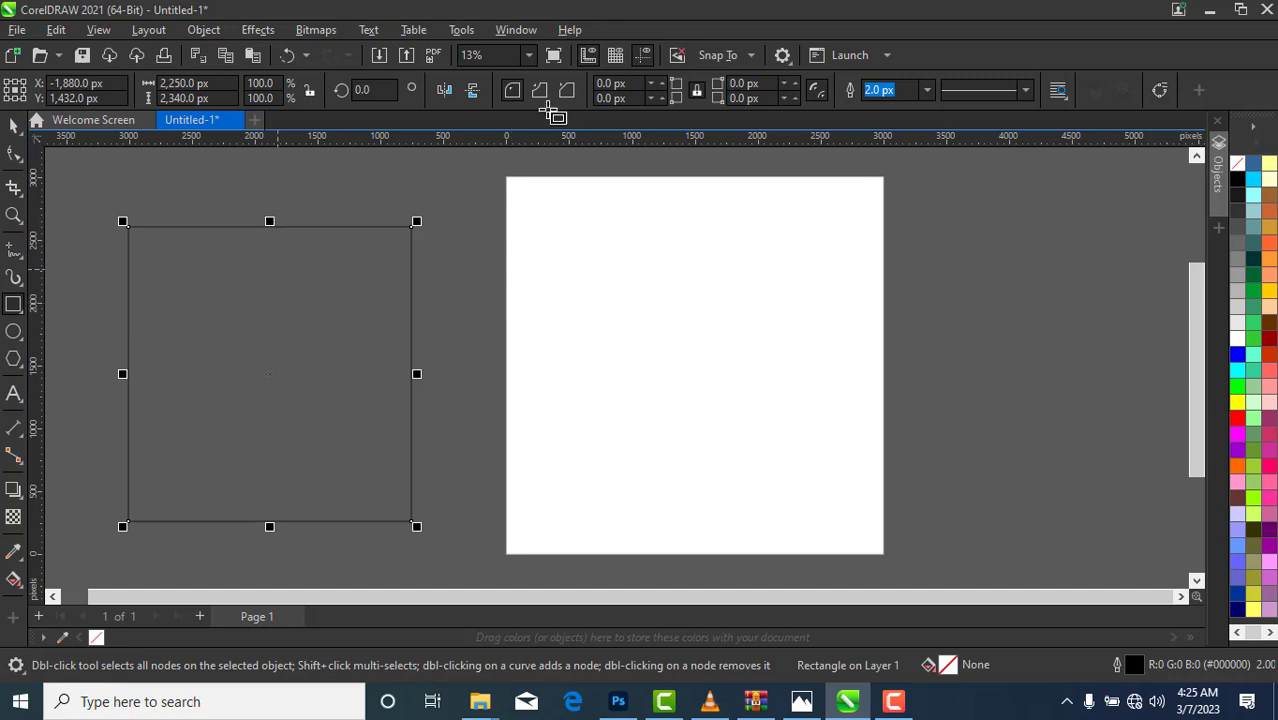
# Step: Remove the rectangle's outline and fill it with white
pyautogui.rightClick(1239, 168)
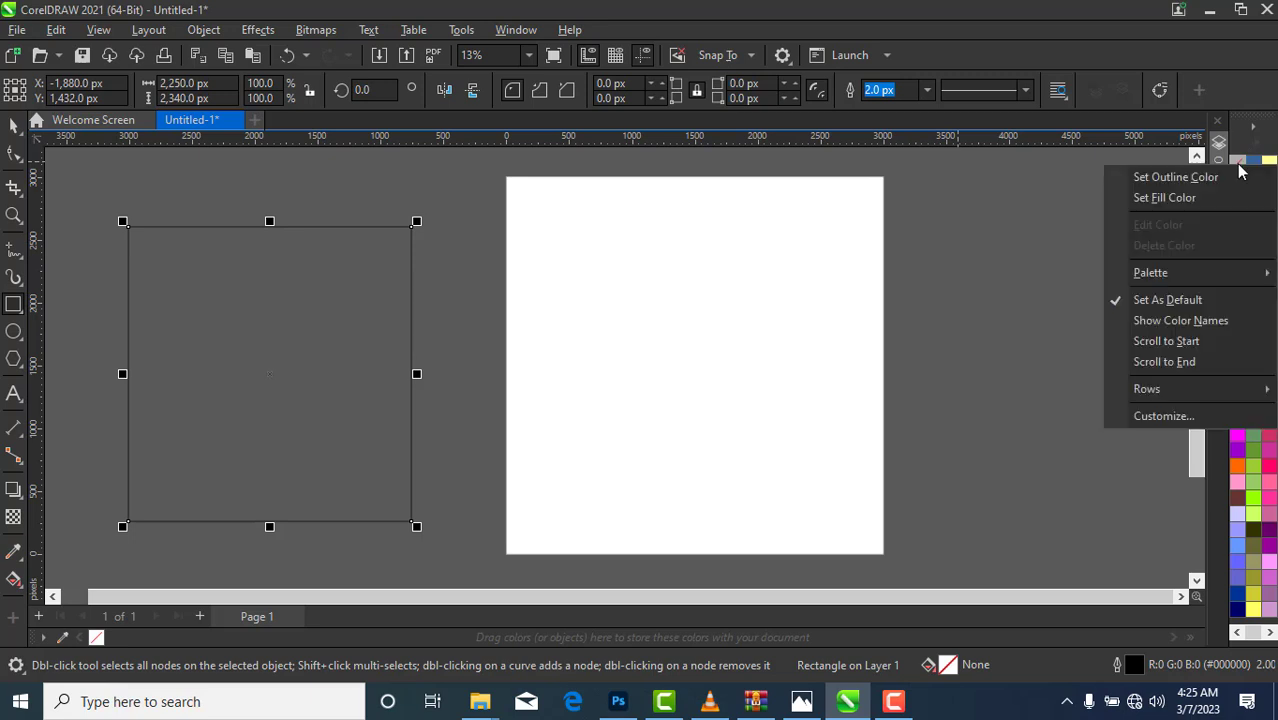
pyautogui.click(1181, 179)
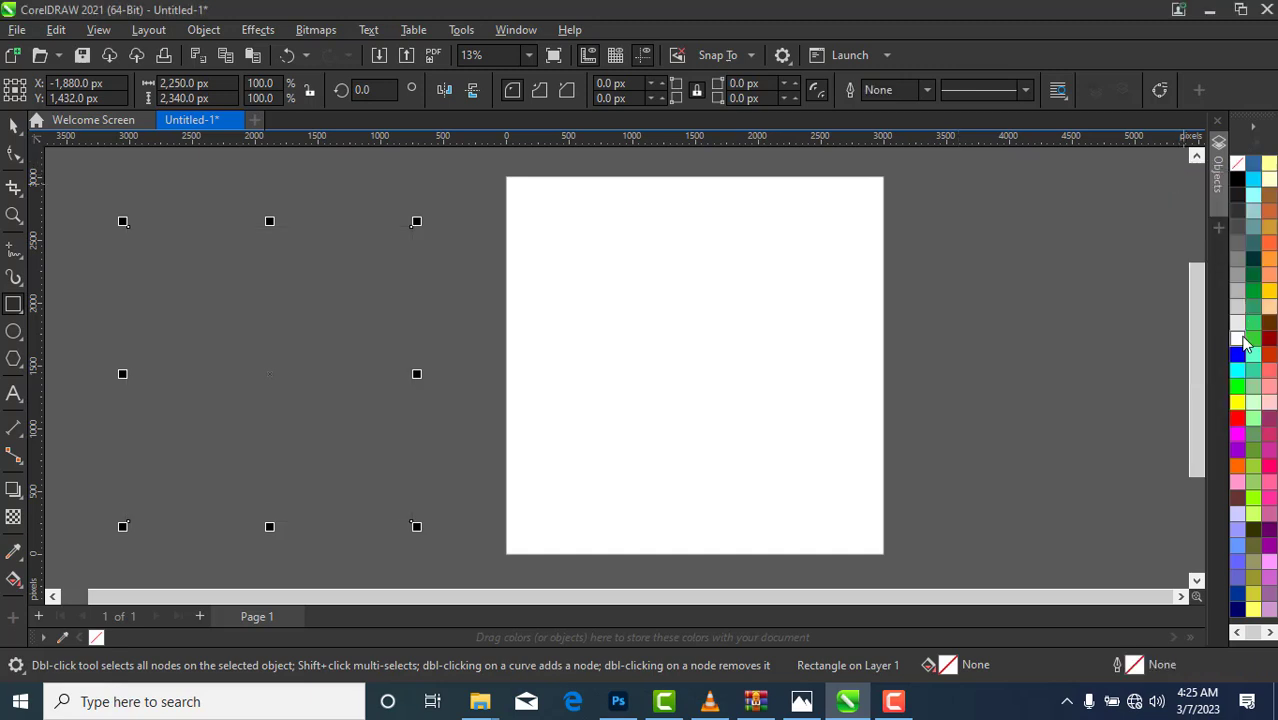
pyautogui.click(1237, 343)
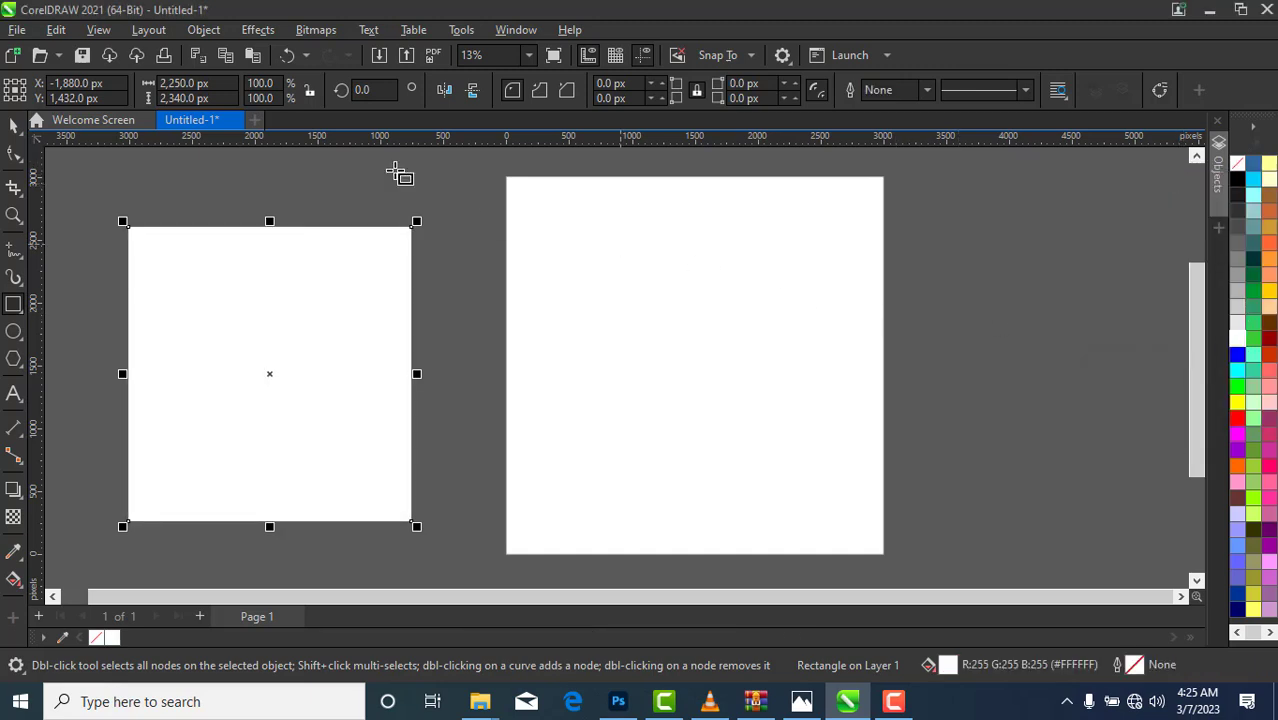
# Step: Resize the white rectangle to 3000 × 3000 px and centre it on the page
pyautogui.click(208, 84)
pyautogui.moveTo(197, 83); pyautogui.dragTo(138, 77)
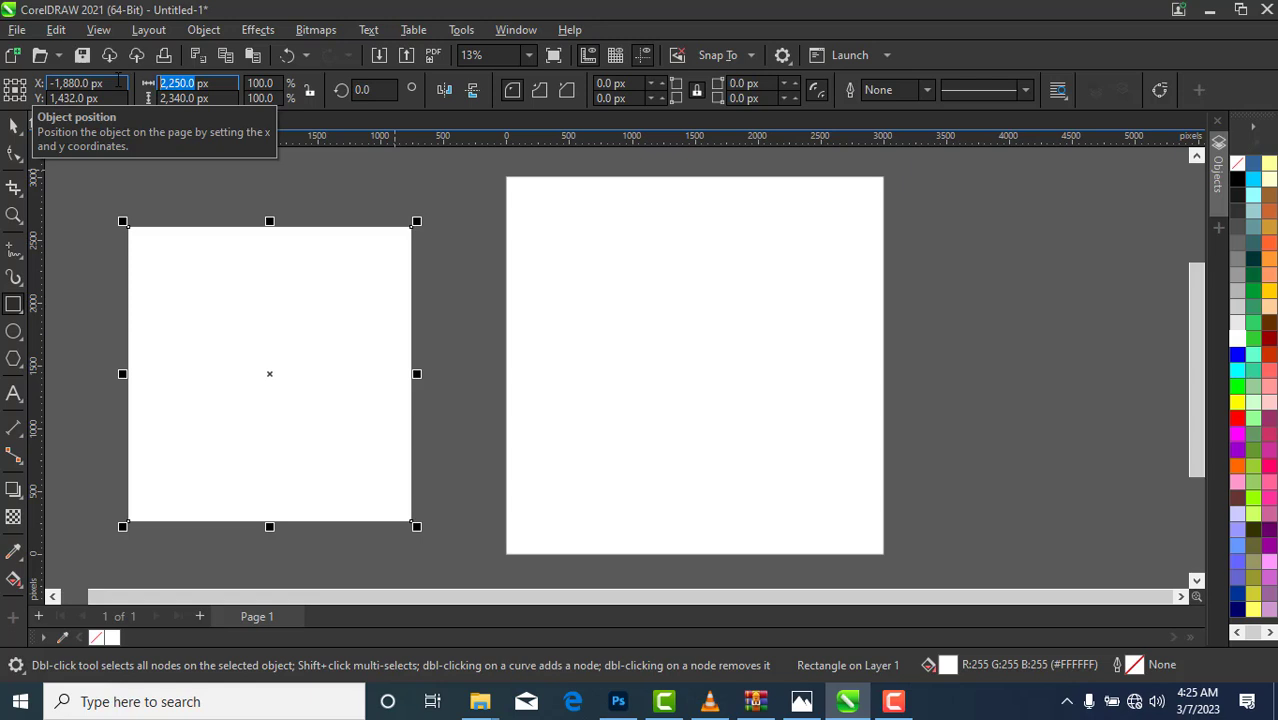
pyautogui.write('300')
pyautogui.press('Tab')
pyautogui.write('3,')
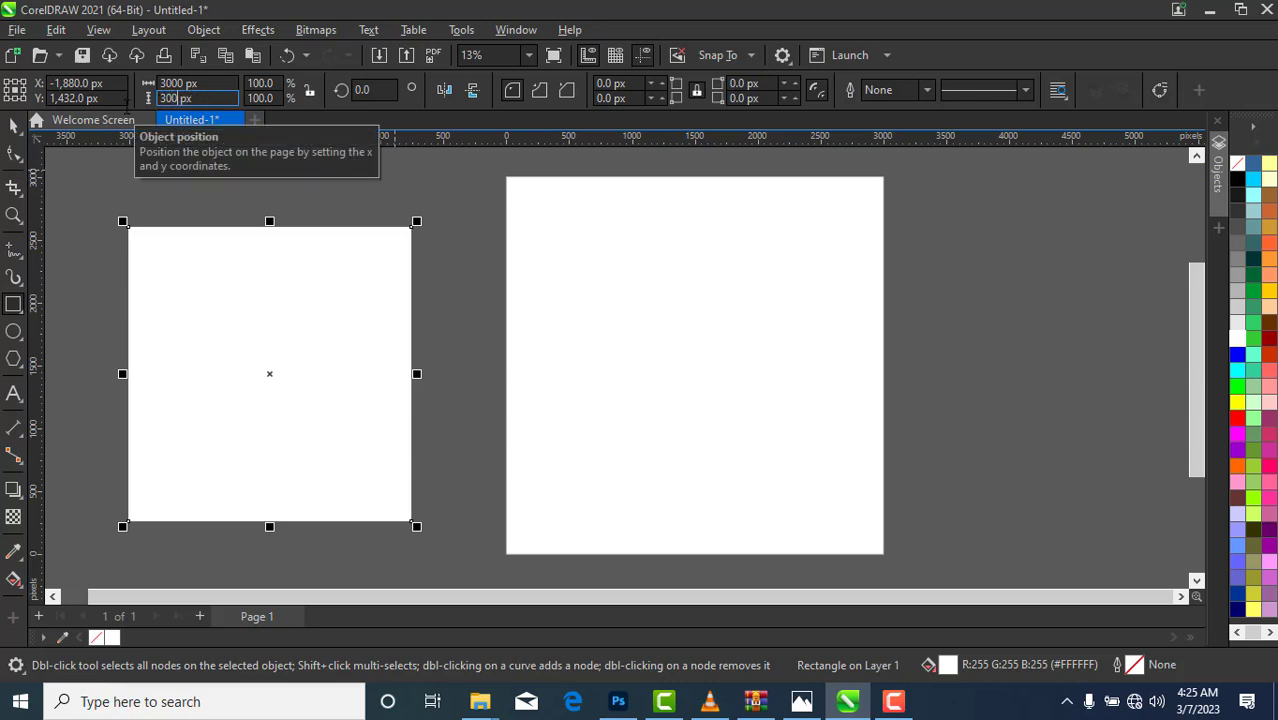
pyautogui.write('000')
pyautogui.press('Return')
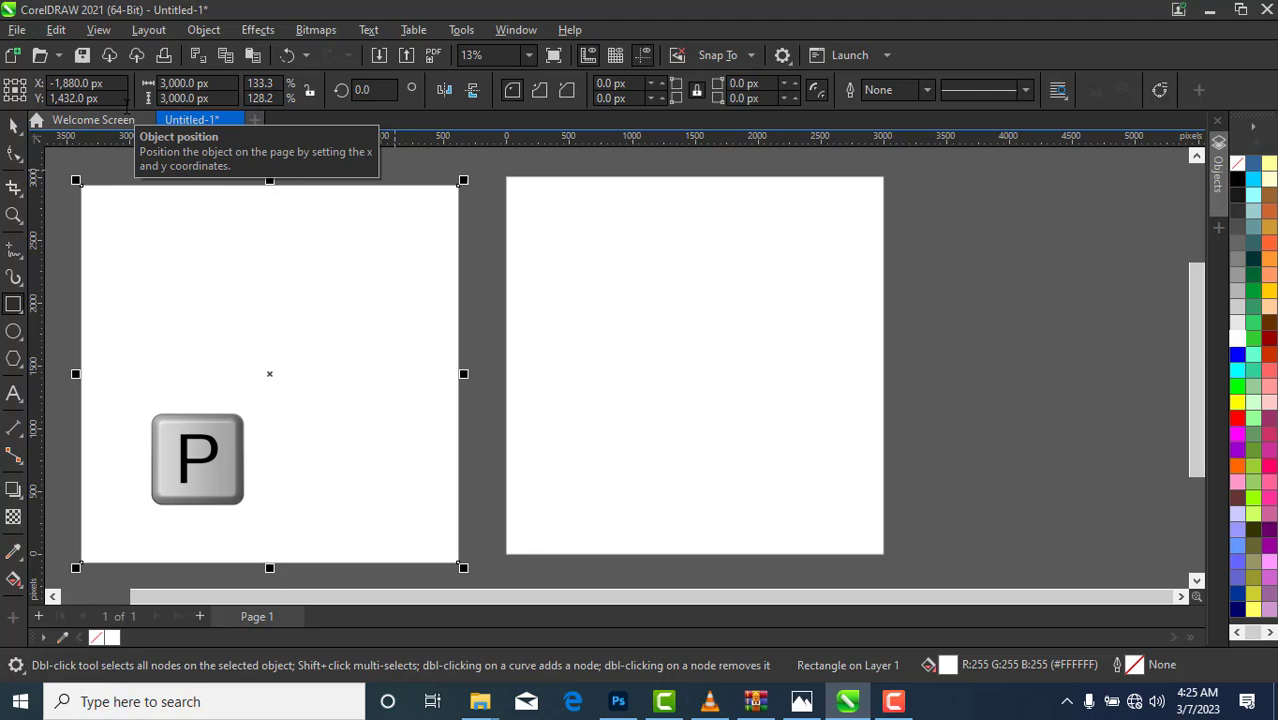
pyautogui.press('p')
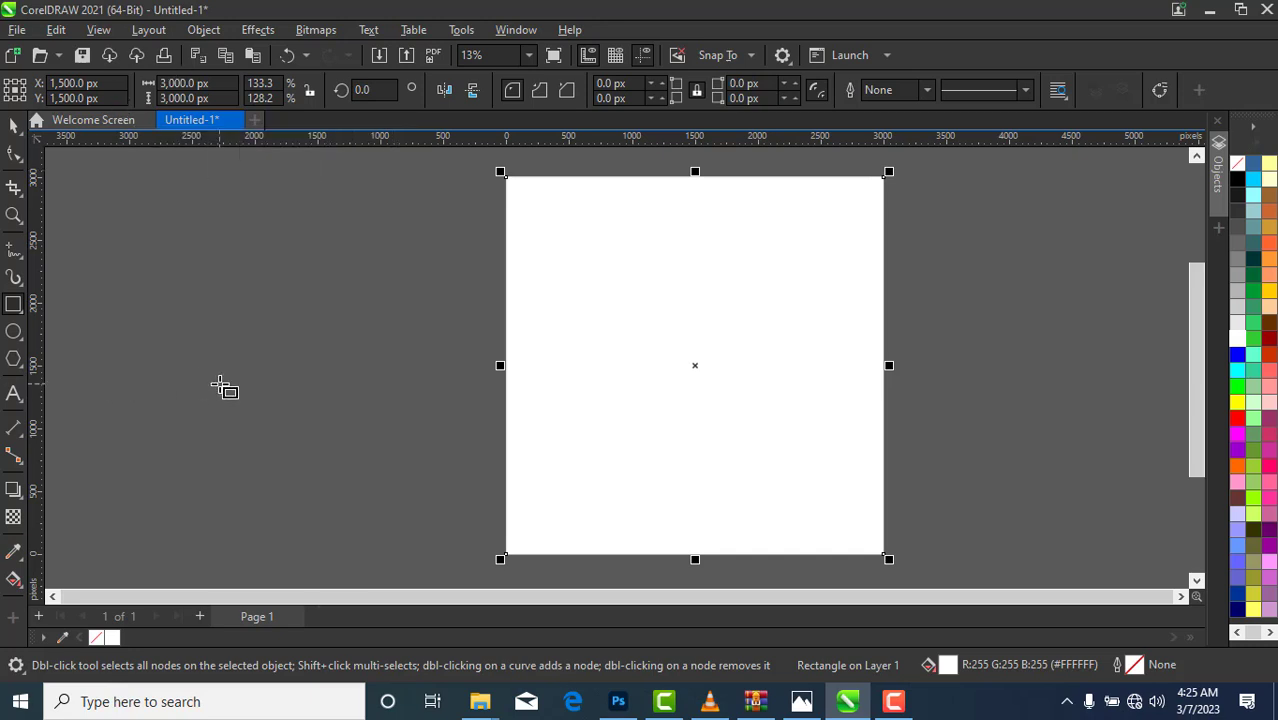
# Step: Switch to File Explorer and bring the Womens-History-16-png image from New folder (3) into the CorelDRAW document beside the page
pyautogui.moveTo(478, 703)
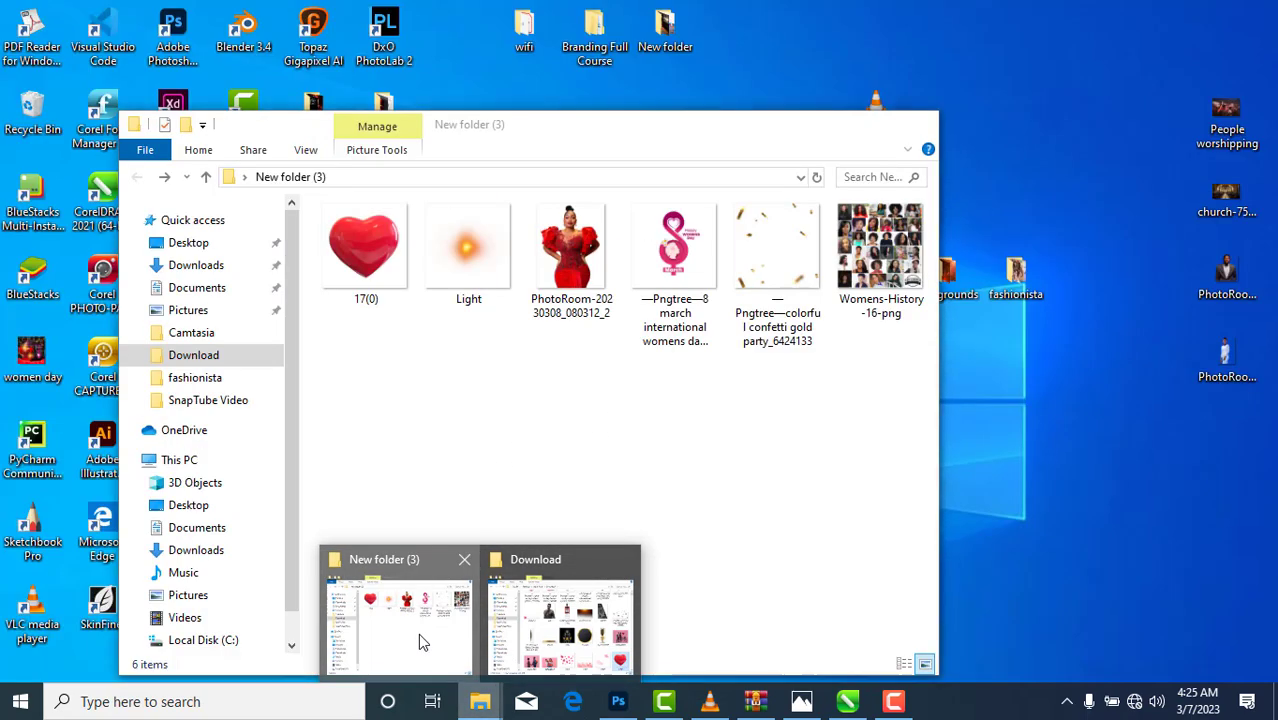
pyautogui.click(418, 633)
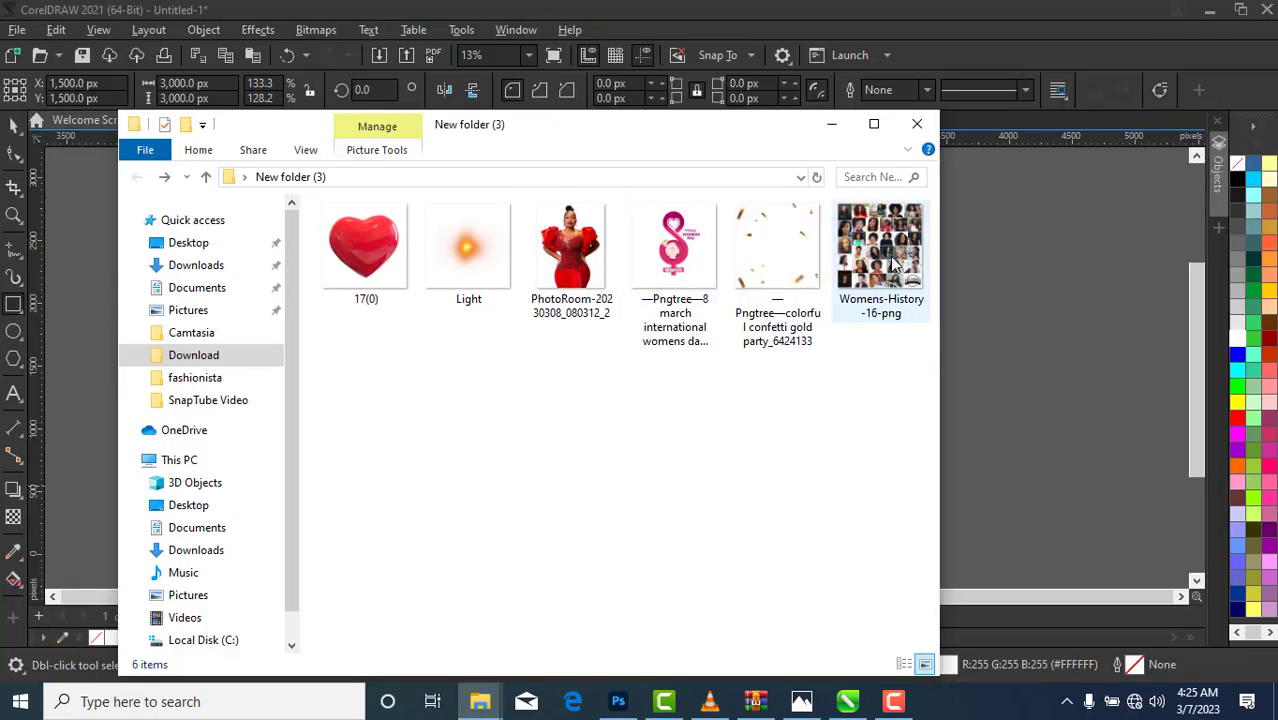
pyautogui.click(882, 288)
pyautogui.moveTo(882, 288); pyautogui.dragTo(418, 357)
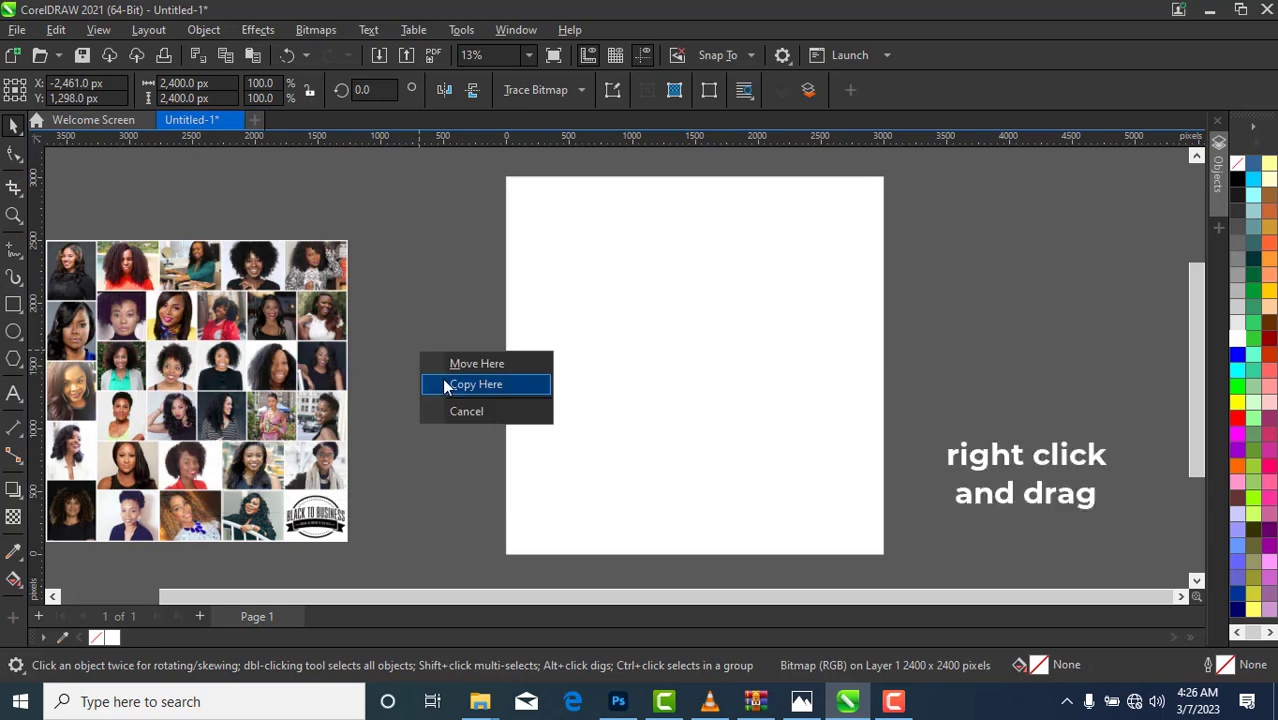
# Step: PowerClip the portrait collage image inside the white rectangle covering the page
pyautogui.scroll(-1, 422, 321)
pyautogui.moveTo(248, 374); pyautogui.dragTo(656, 362)
pyautogui.click(718, 424)
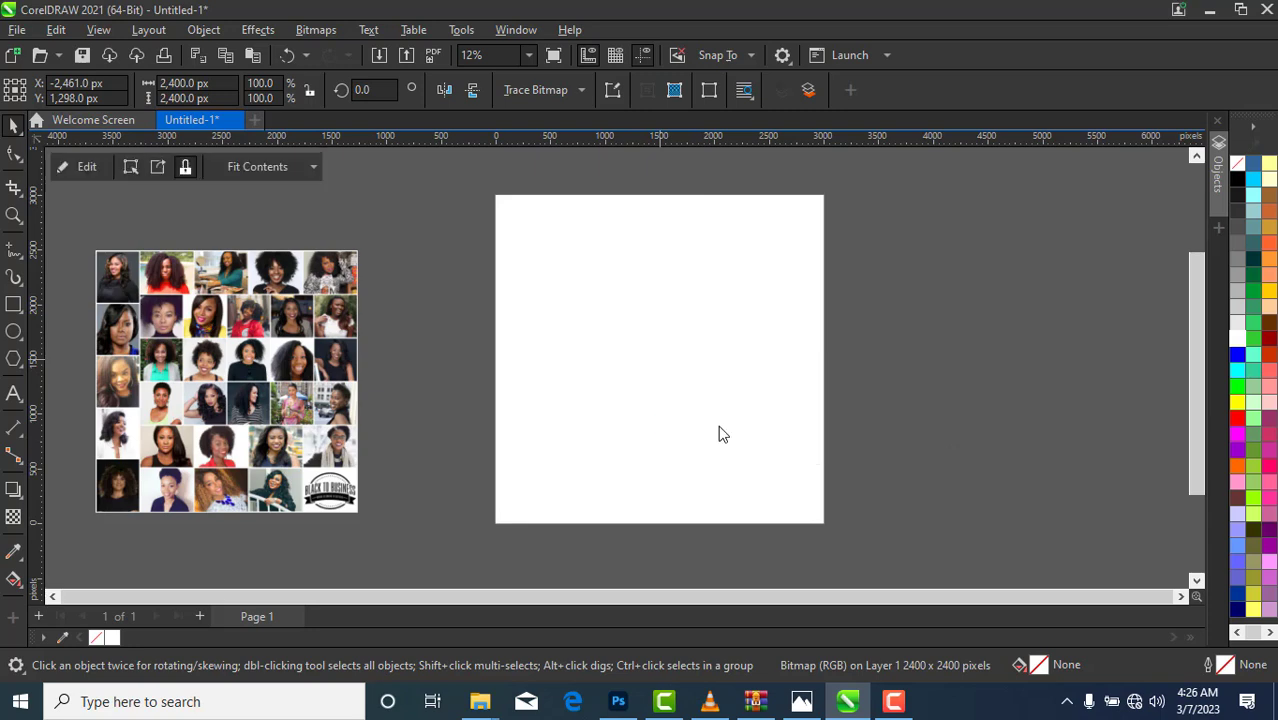
# Step: Within the PowerClip, resize the portrait collage to 3000 × 3000 px, centre it on the page, and finish editing the contents
pyautogui.doubleClick(678, 401)
pyautogui.click(585, 332)
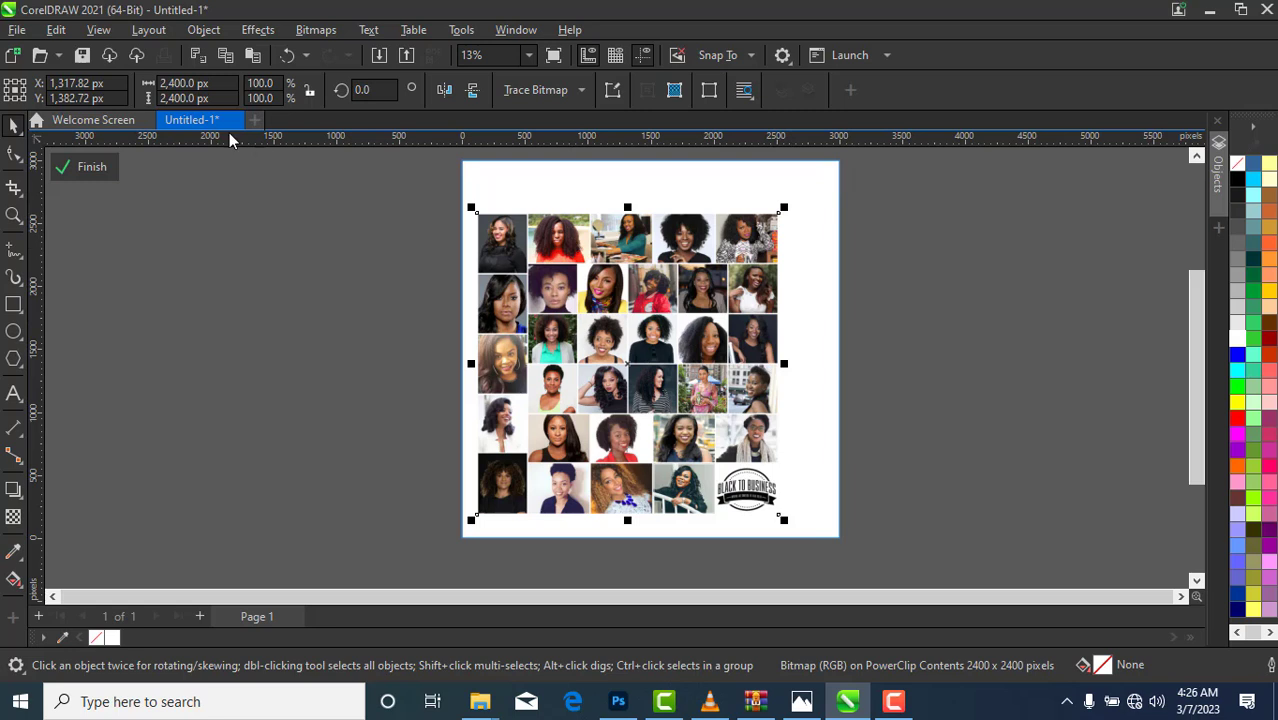
pyautogui.click(180, 83)
pyautogui.write('300')
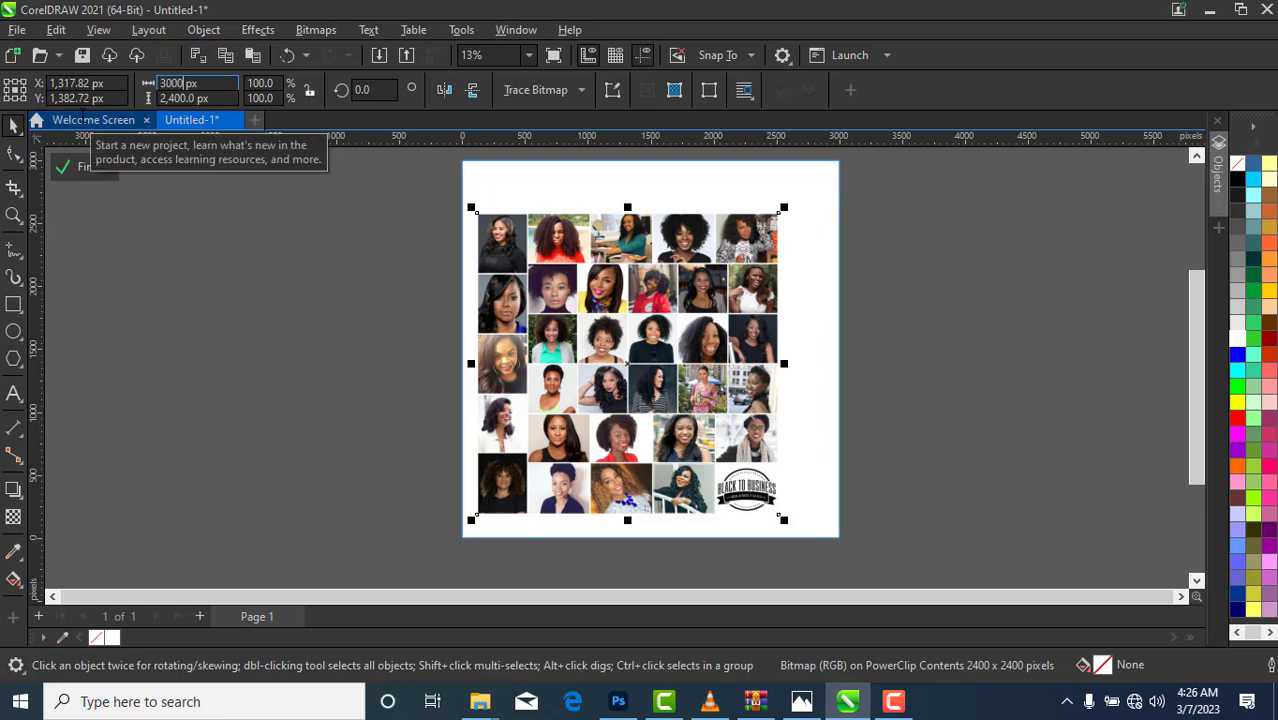
pyautogui.click(196, 98)
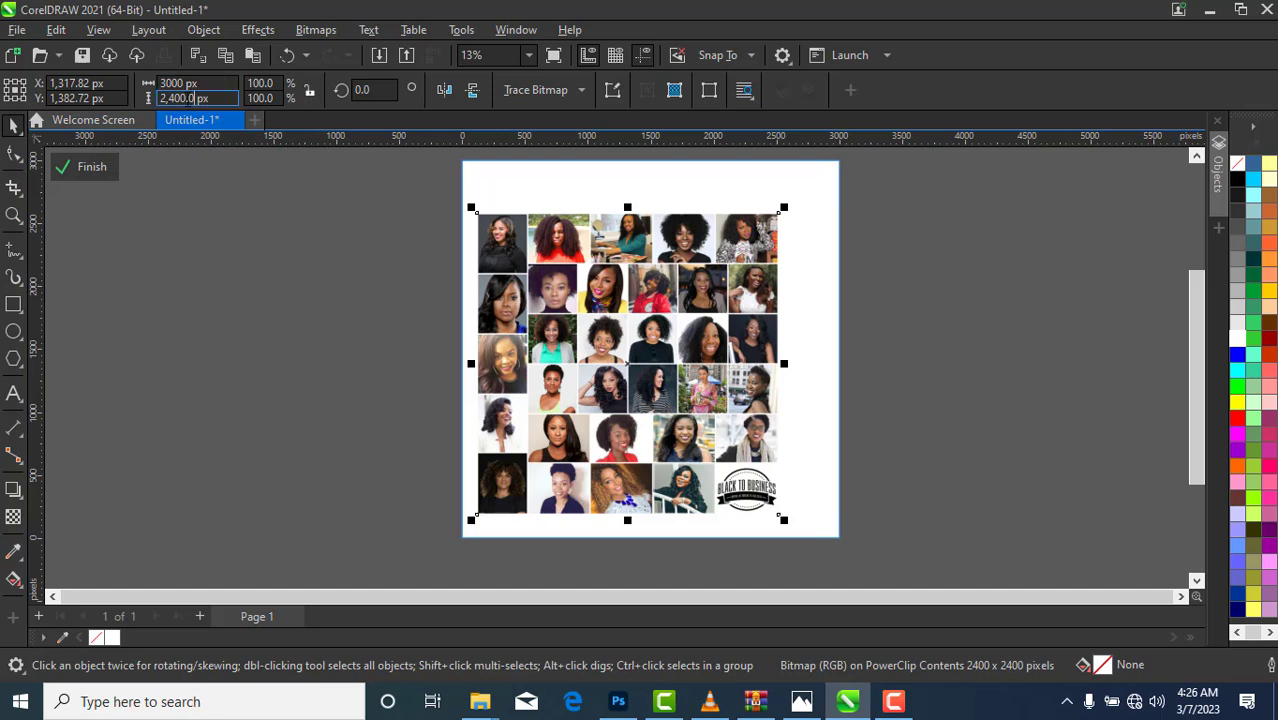
pyautogui.write('3')
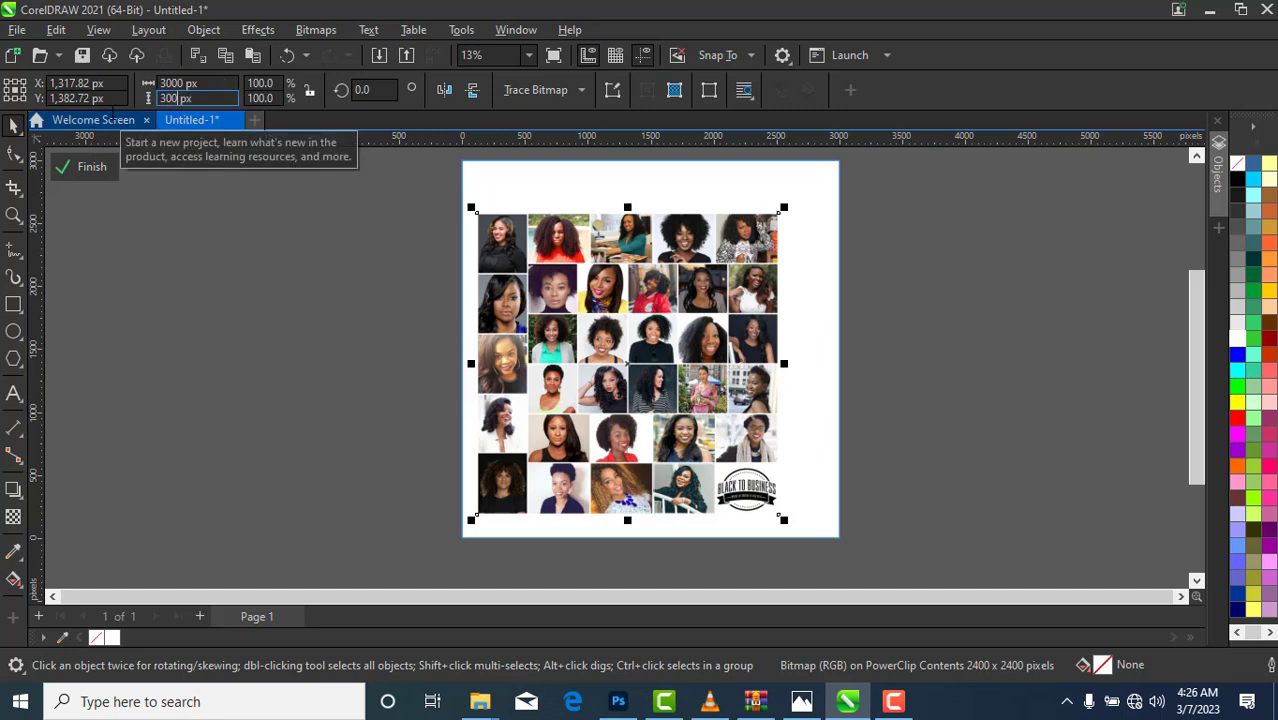
pyautogui.press('Return')
pyautogui.press('p')
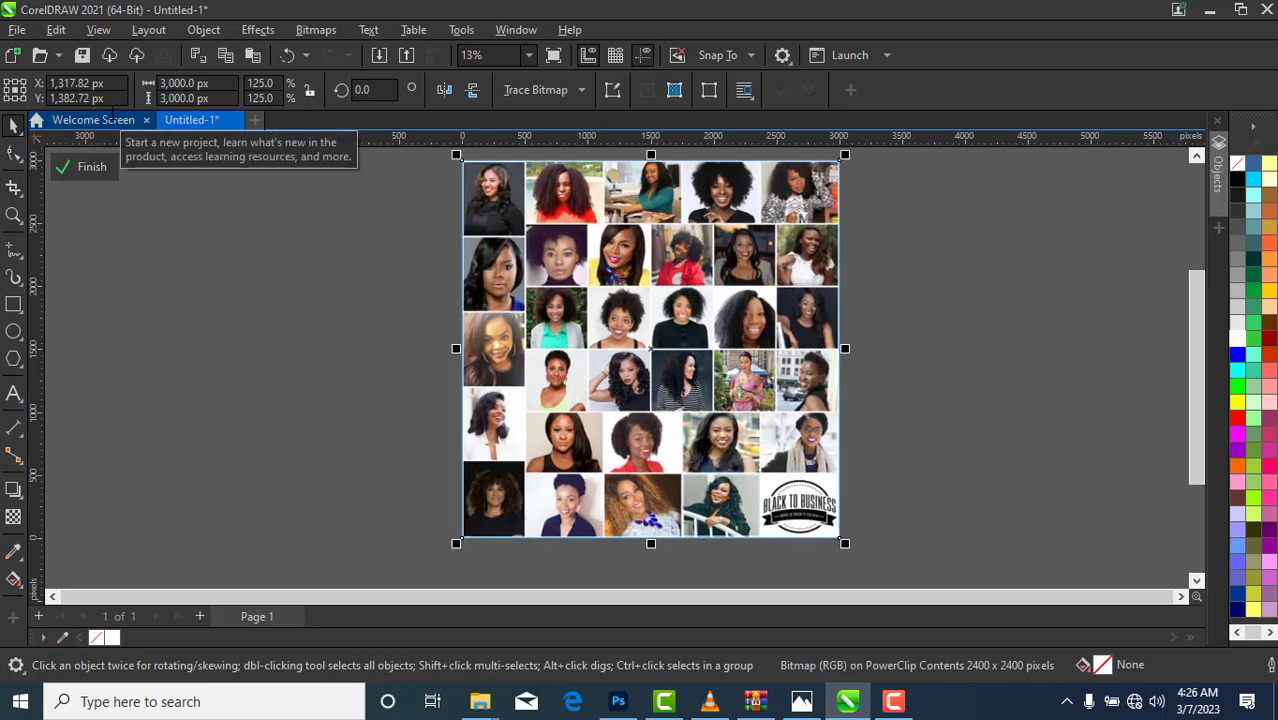
pyautogui.click(123, 235)
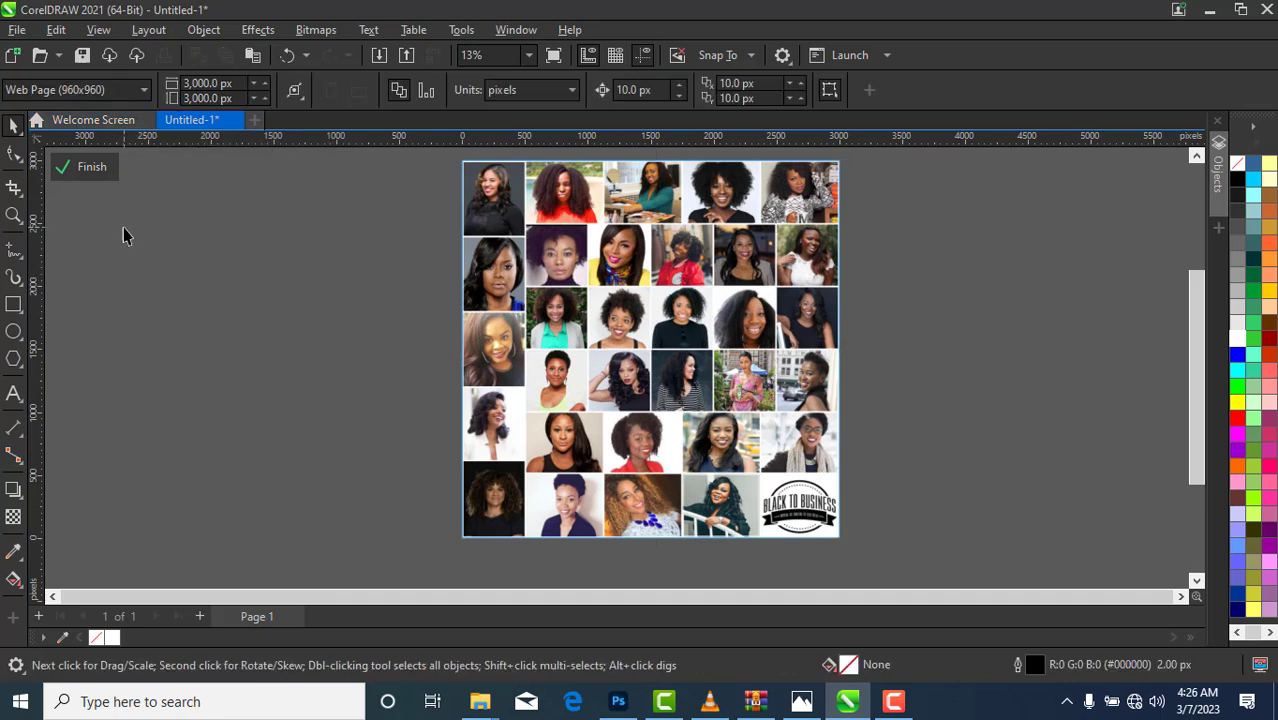
pyautogui.click(103, 174)
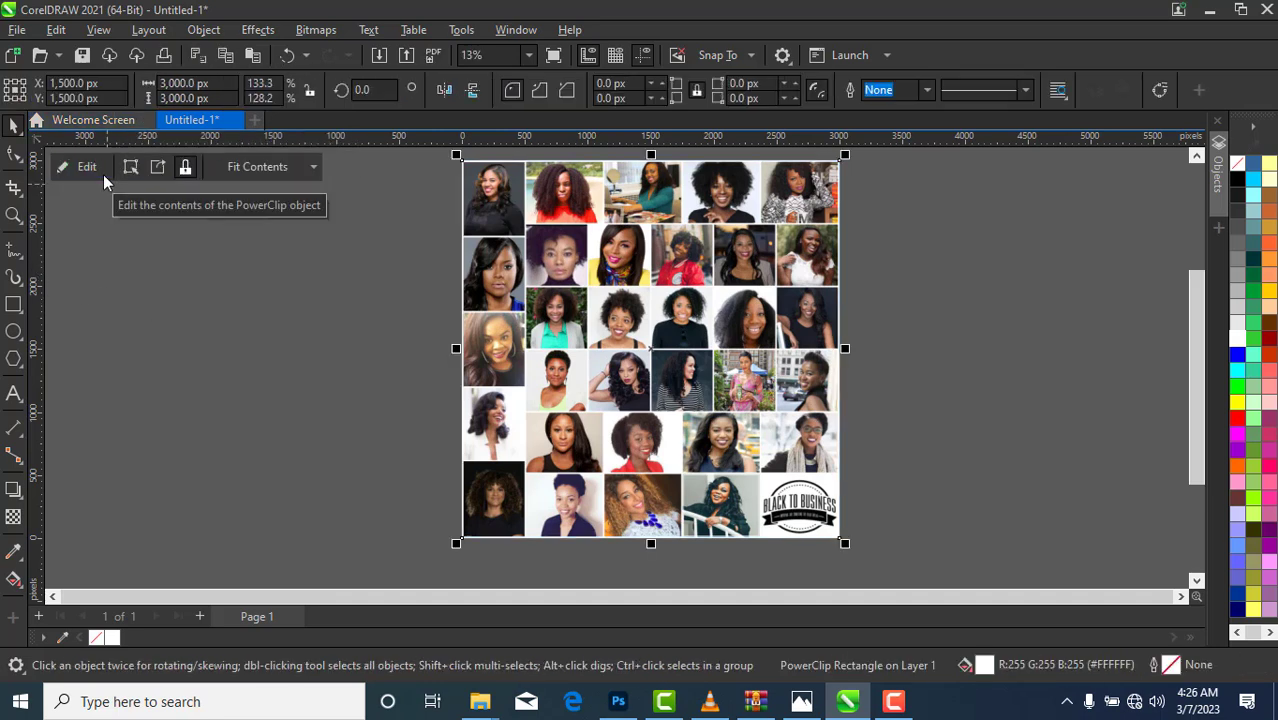
pyautogui.click(14, 308)
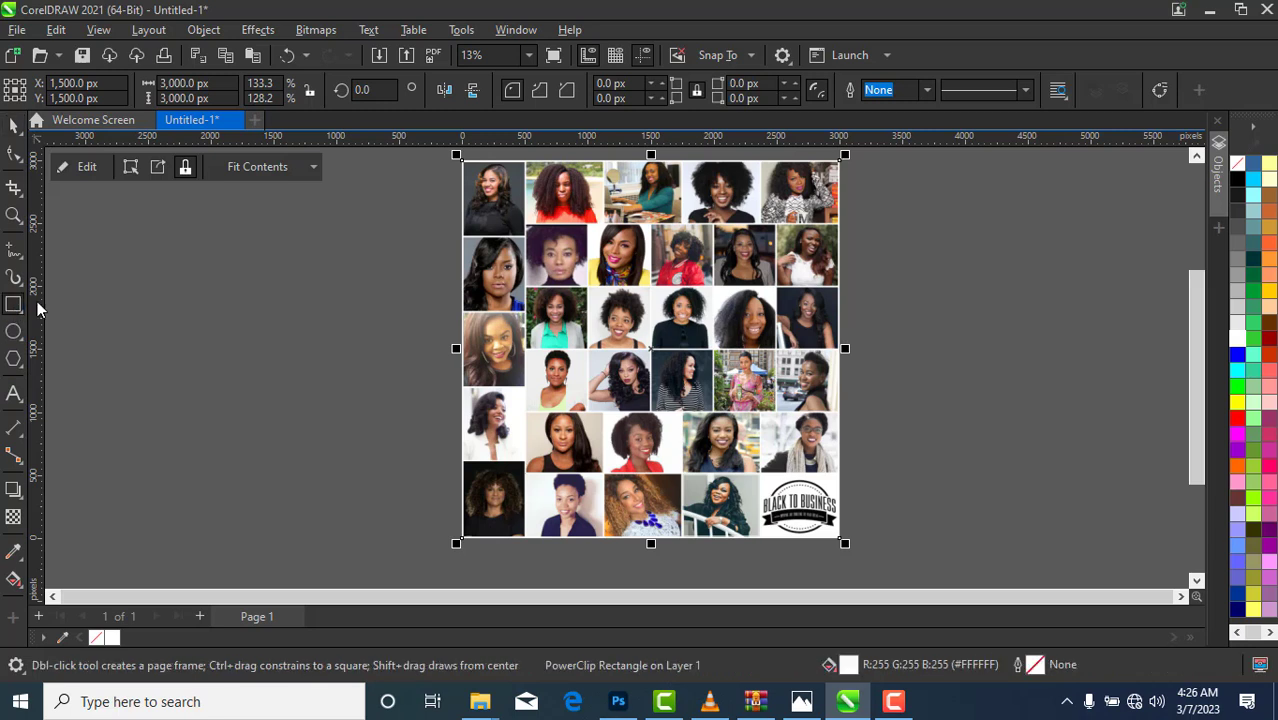
pyautogui.moveTo(116, 255); pyautogui.dragTo(397, 512)
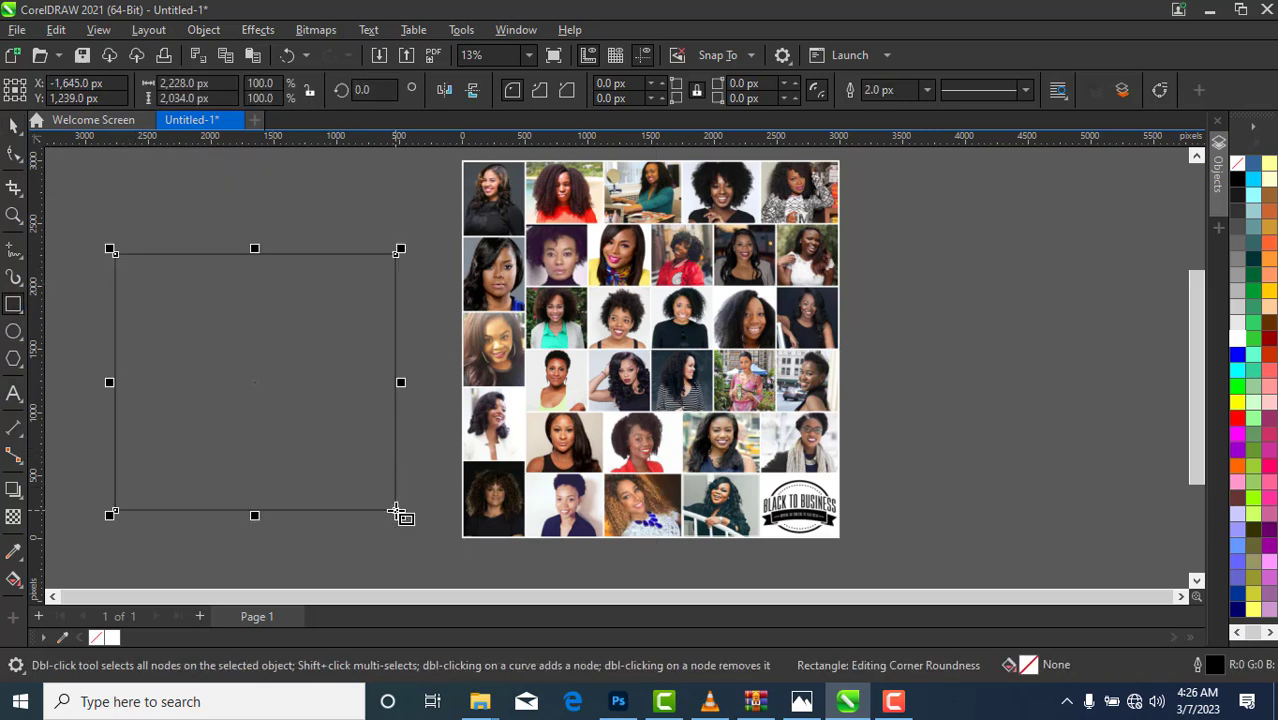
pyautogui.click(14, 125)
pyautogui.click(230, 340)
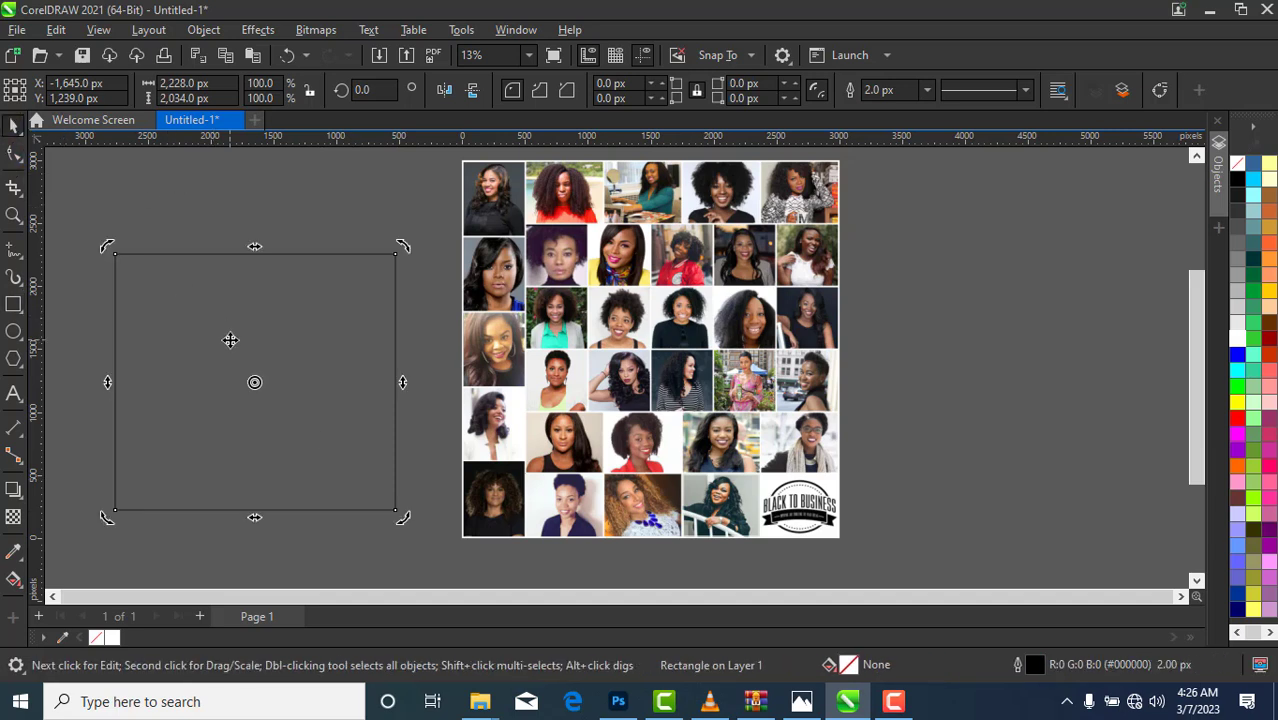
pyautogui.hotkey('ctrl', 'x')
# Step: Open the PowerClip contents for editing and draw a rectangle about 2488 × 2176 px beside the collage
pyautogui.doubleClick(633, 417)
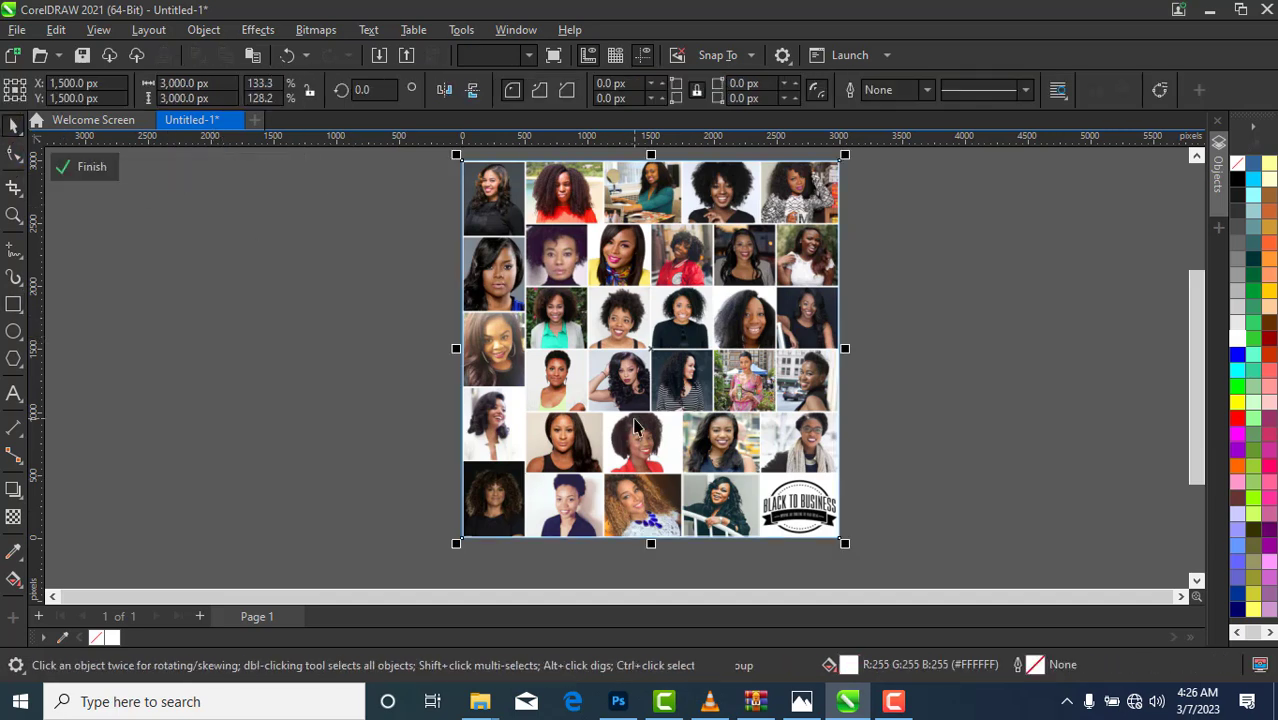
pyautogui.click(14, 304)
pyautogui.moveTo(121, 253); pyautogui.dragTo(438, 531)
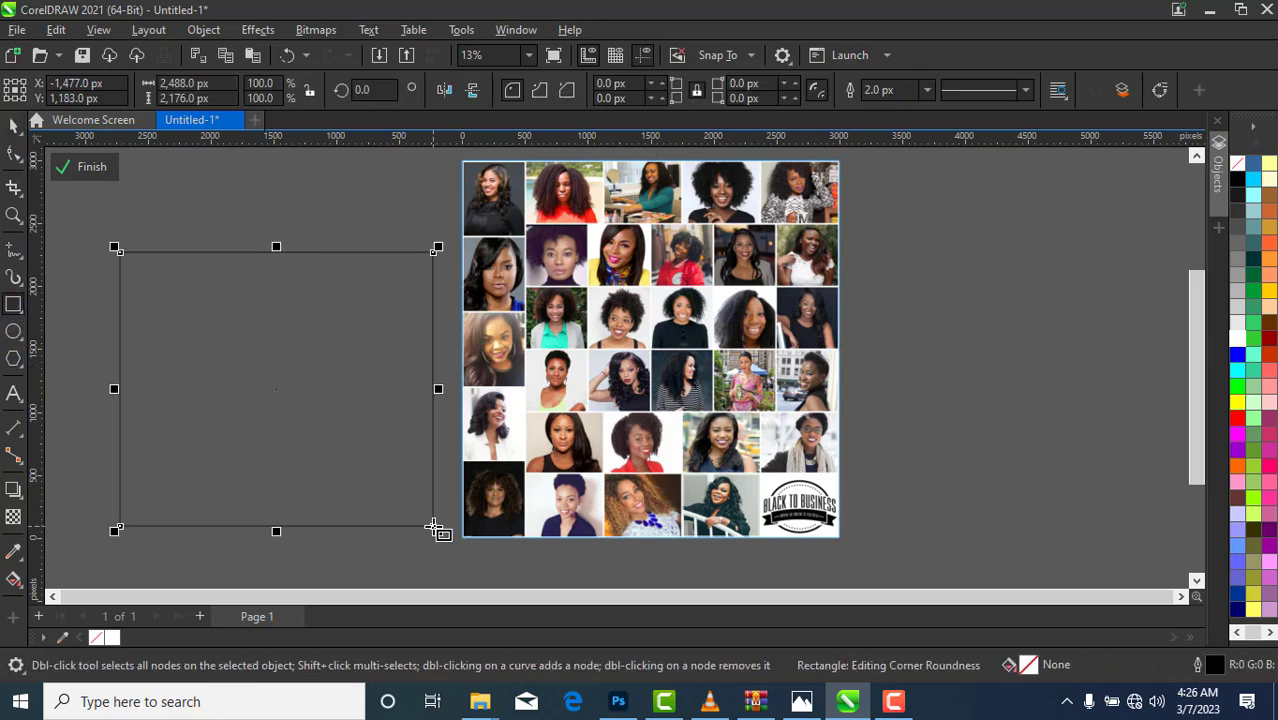
# Step: Remove the outline of the rectangle beside the collage and fill it with black
pyautogui.rightClick(1238, 170)
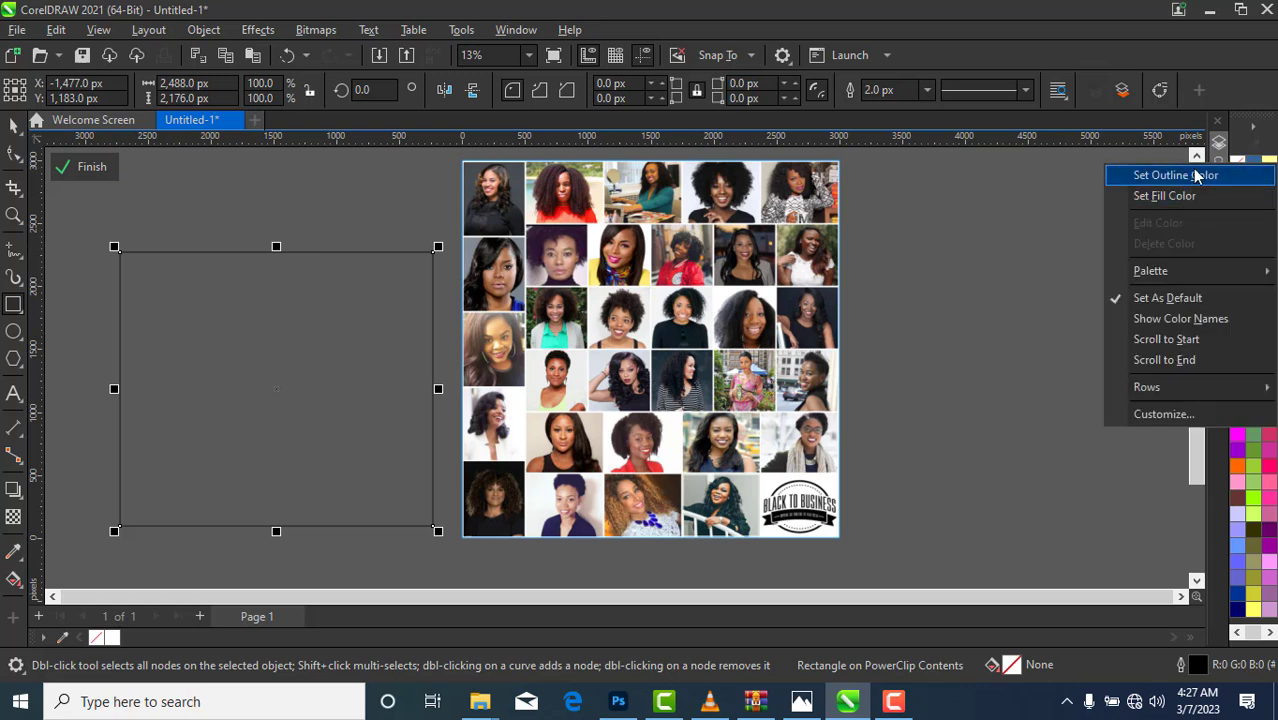
pyautogui.click(1196, 177)
pyautogui.click(1240, 213)
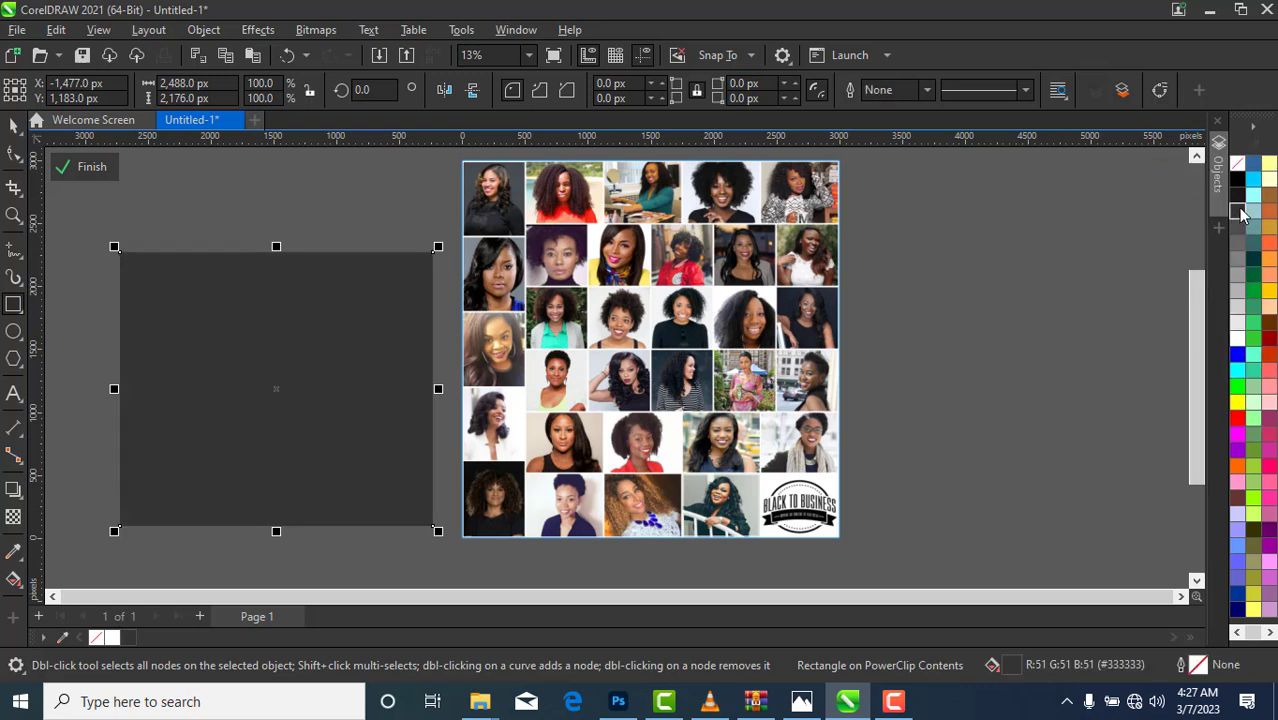
pyautogui.click(1239, 182)
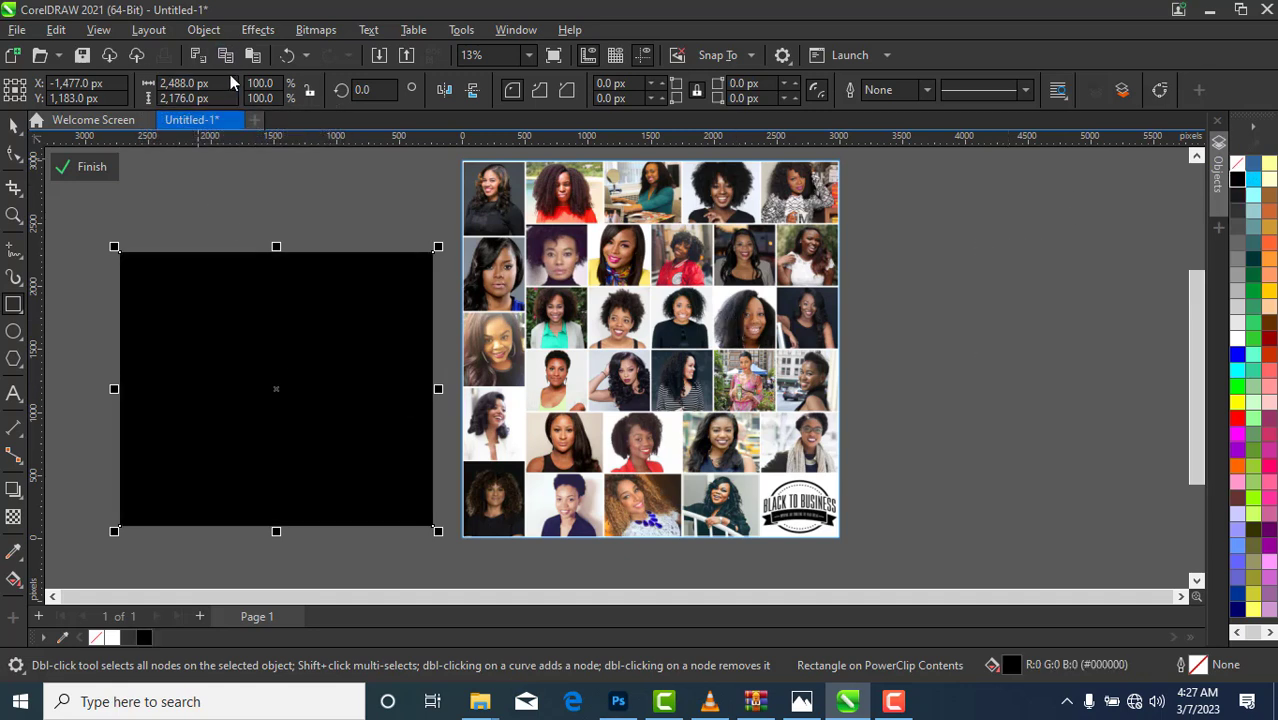
# Step: Resize the black rectangle to 3000 × 3000 px and centre it on the page over the collage
pyautogui.click(198, 83)
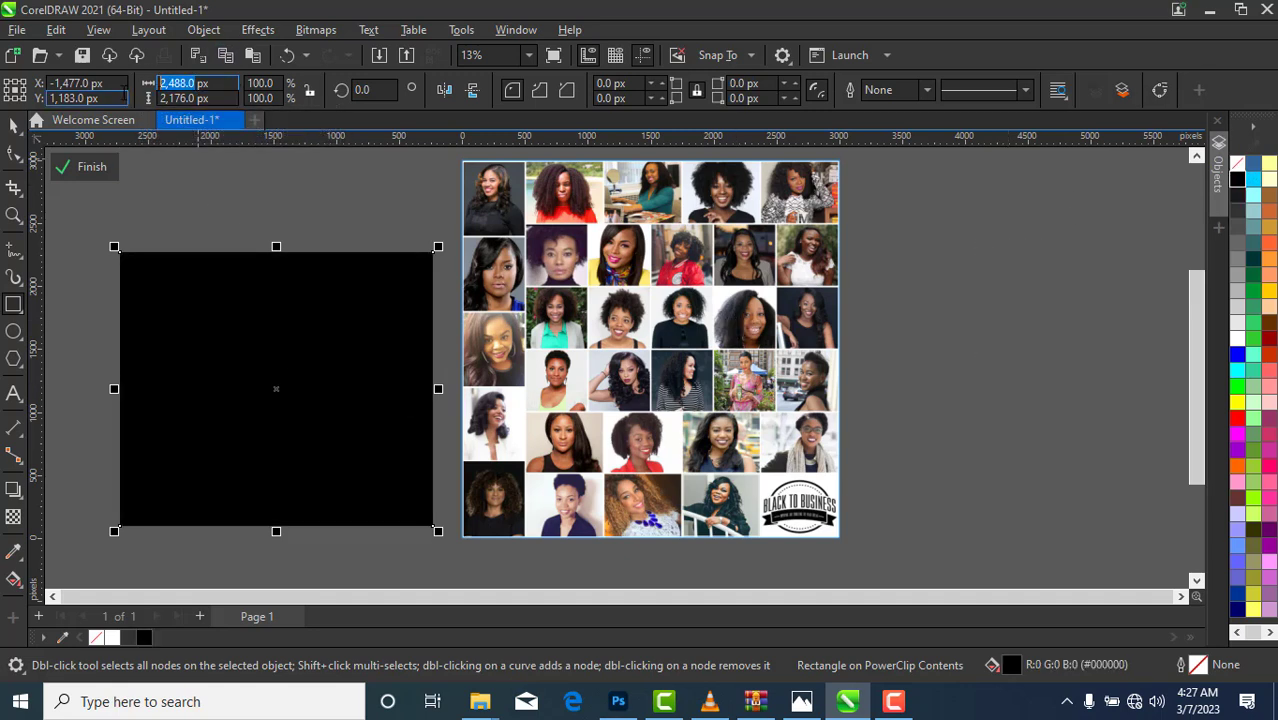
pyautogui.write('3000')
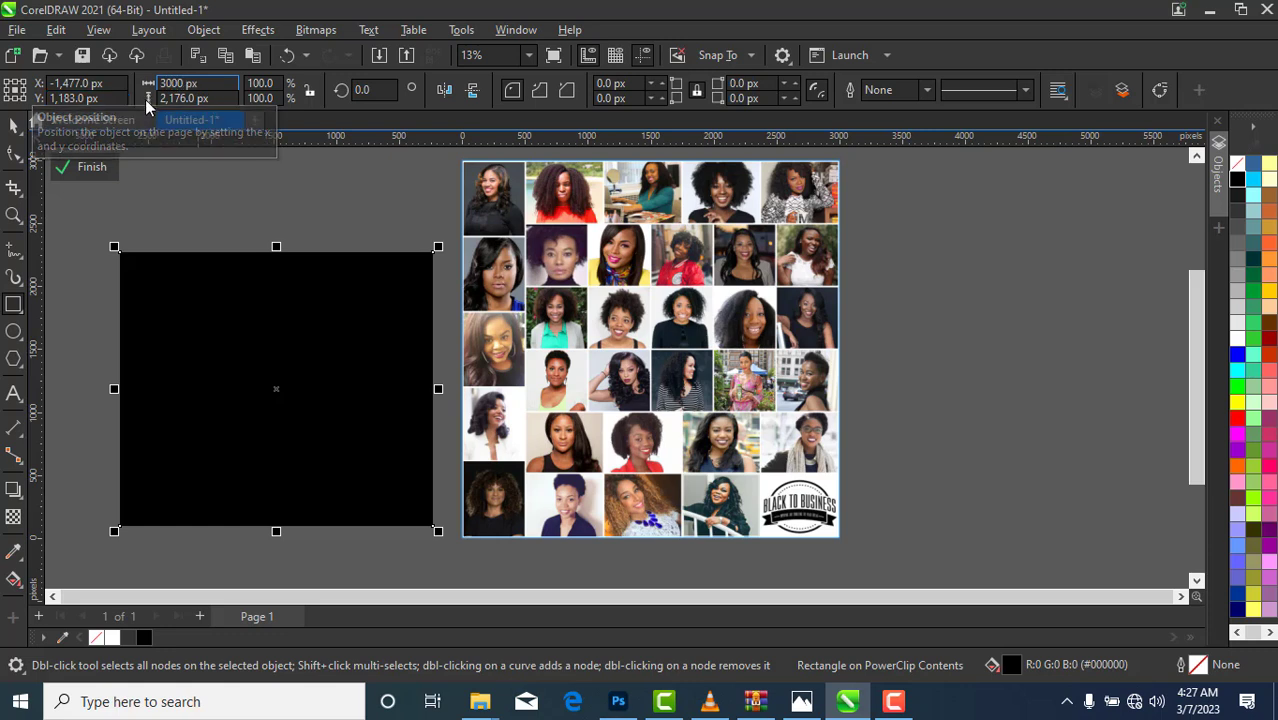
pyautogui.click(184, 96)
pyautogui.write('3,')
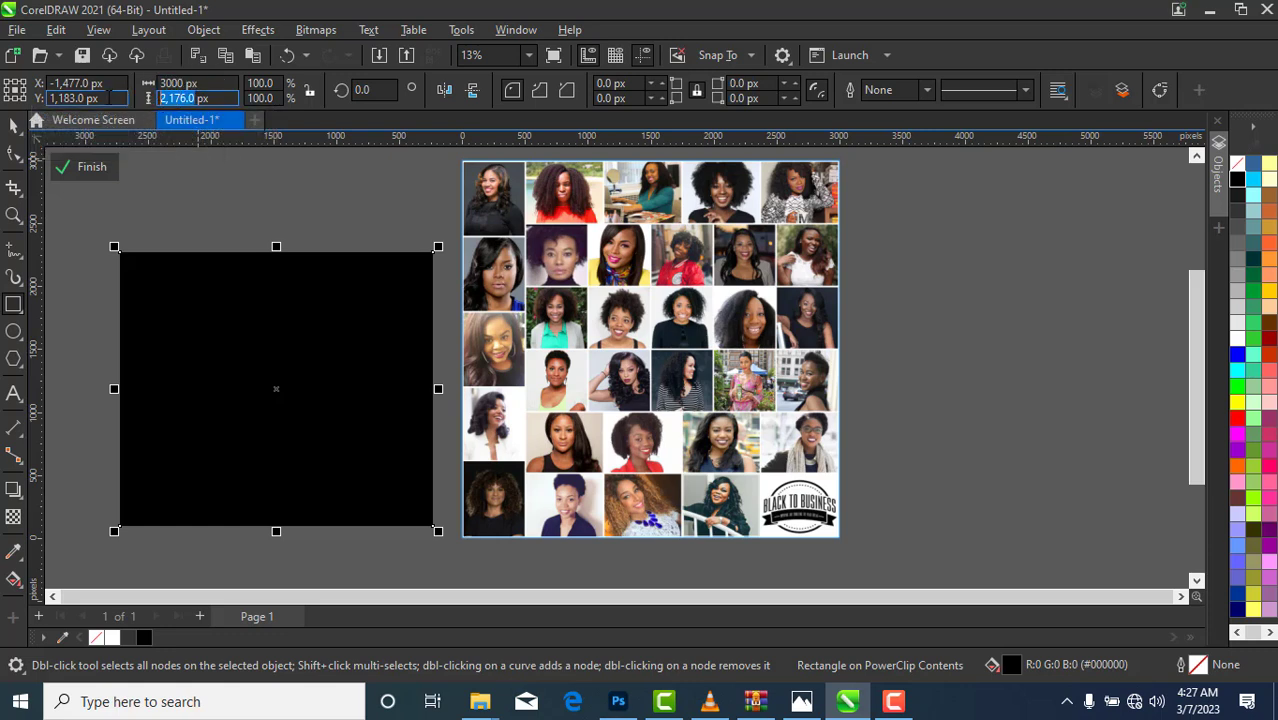
pyautogui.write('000')
pyautogui.press('Return')
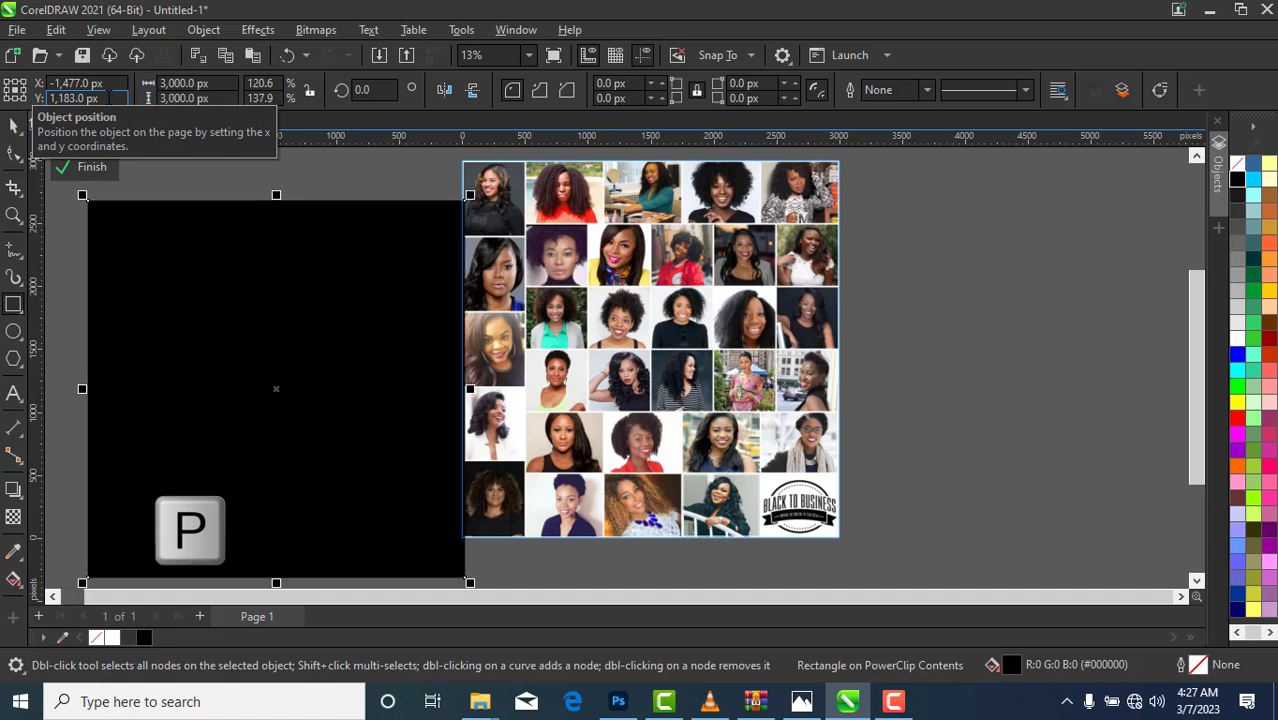
pyautogui.press('p')
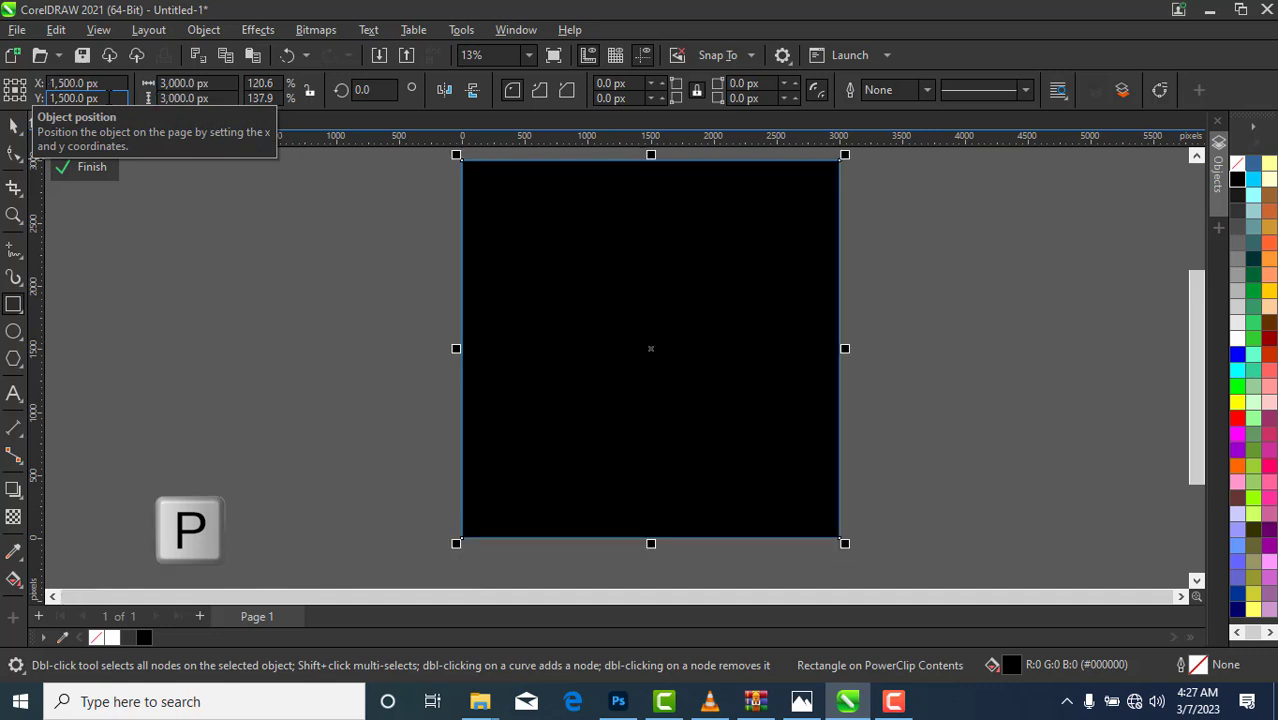
# Step: Apply a uniform transparency of 51 to the black rectangle and finish editing the PowerClip contents
pyautogui.click(13, 519)
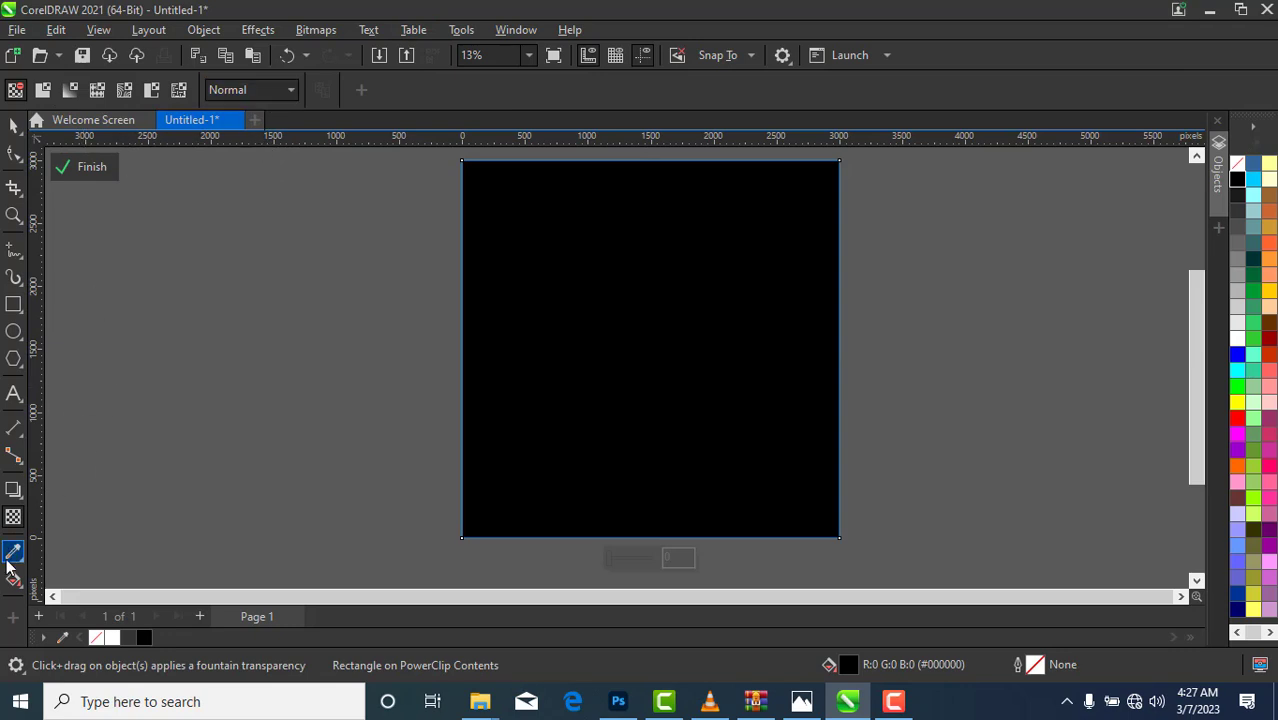
pyautogui.click(680, 556)
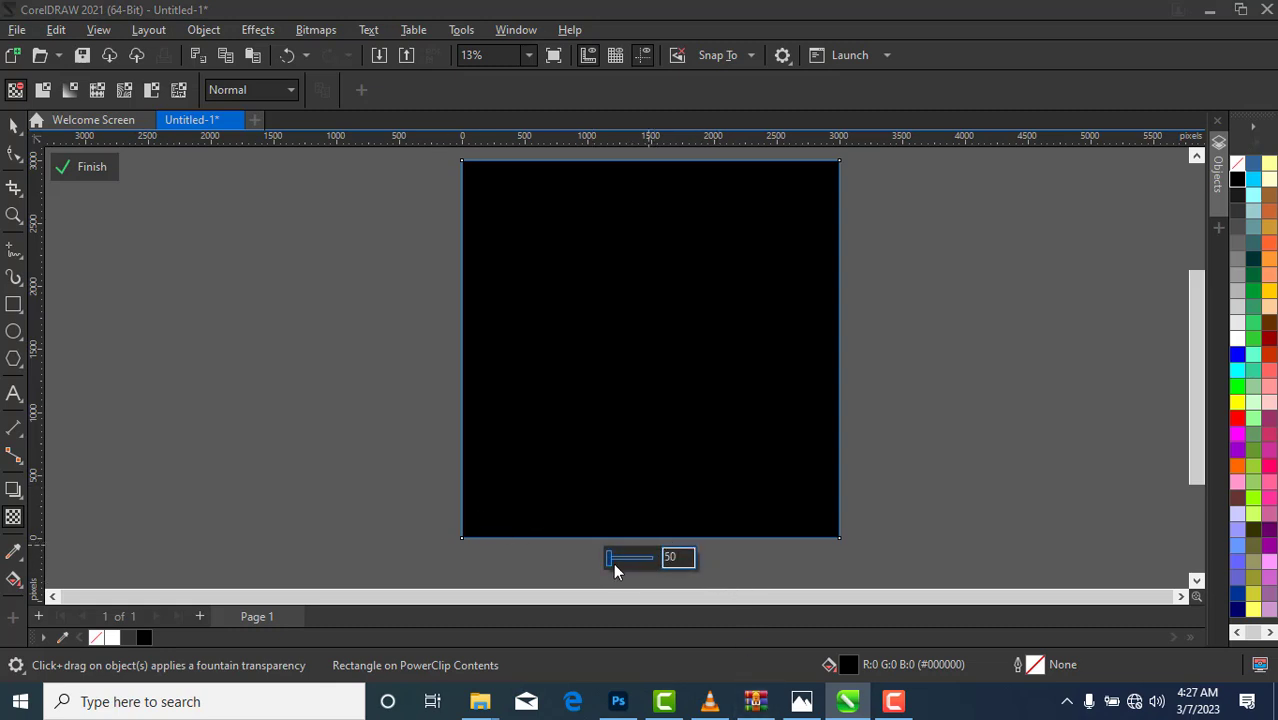
pyautogui.moveTo(610, 561); pyautogui.dragTo(631, 562)
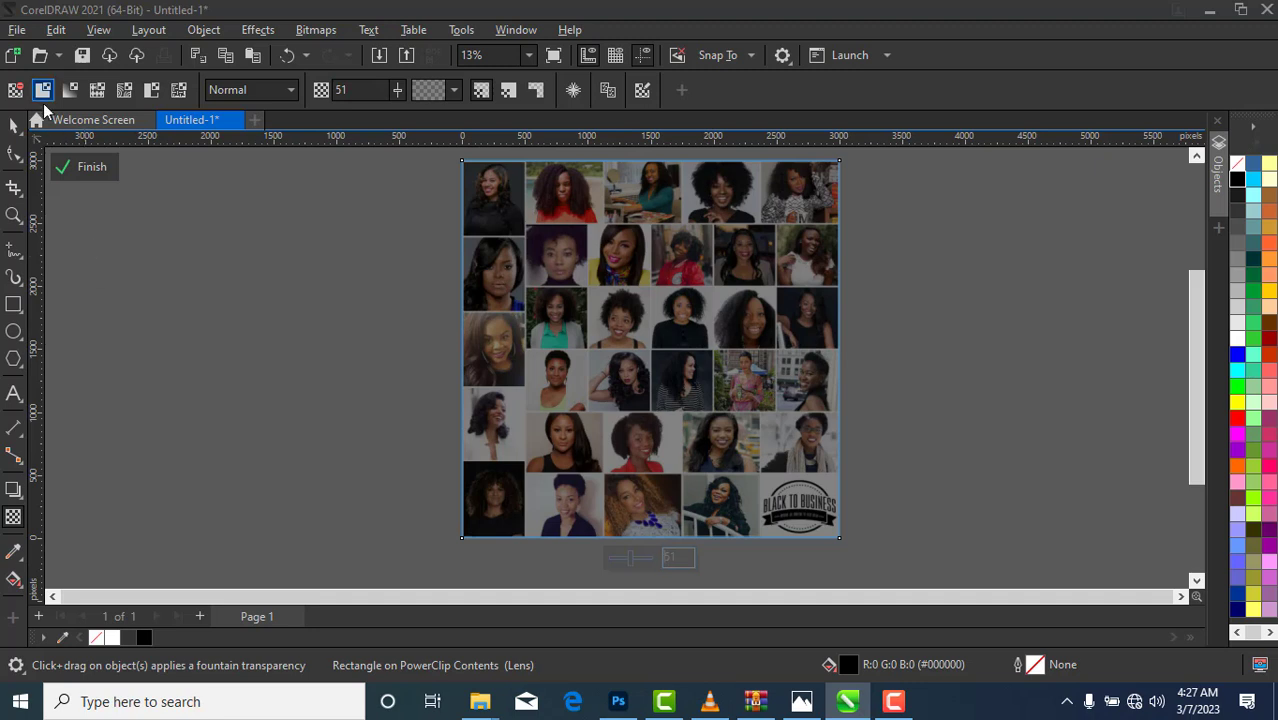
pyautogui.click(80, 166)
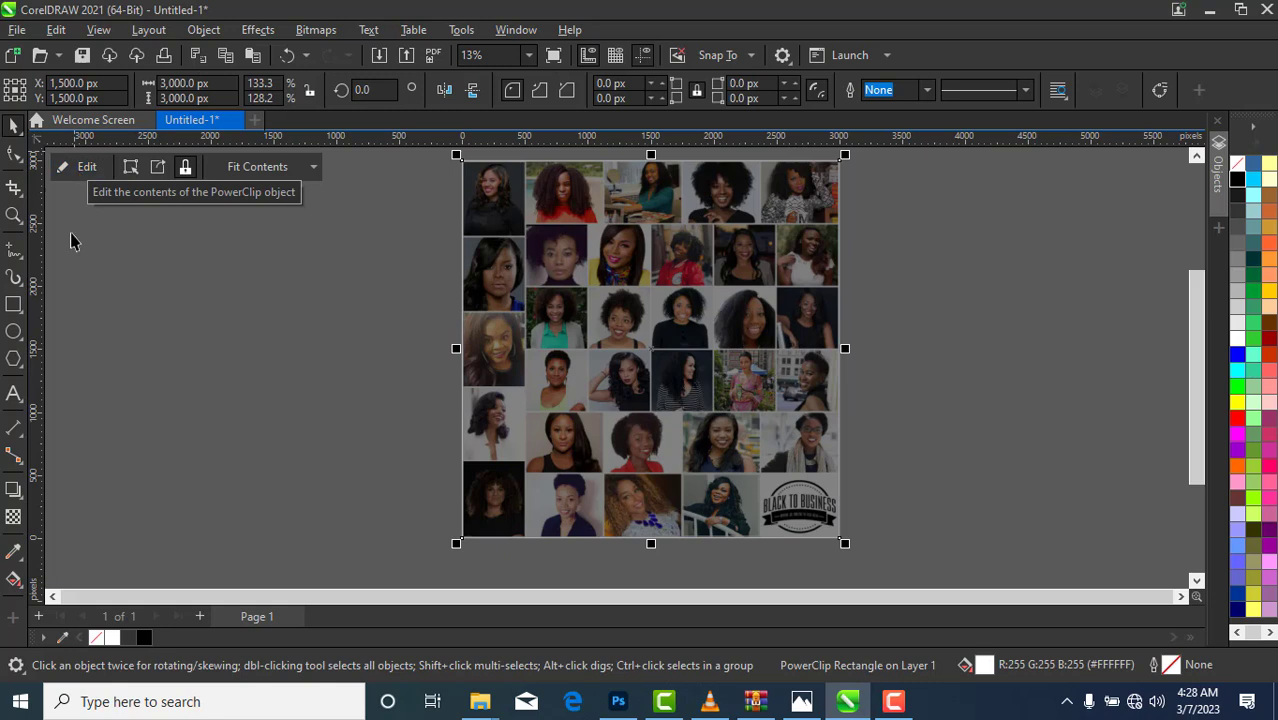
pyautogui.click(192, 452)
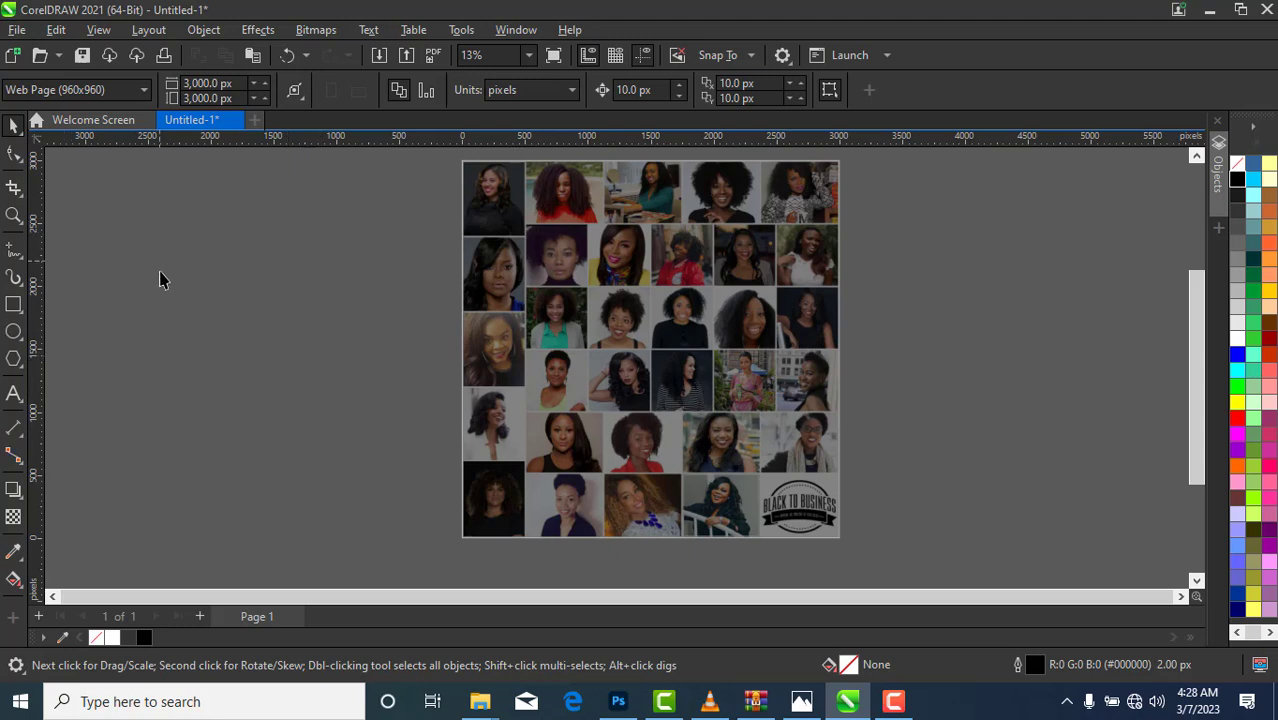
# Step: Draw a rectangle about 2906 × 1445 px overlapping the collage's lower left side, filled black with no outline
pyautogui.click(14, 304)
pyautogui.moveTo(119, 346); pyautogui.dragTo(488, 530)
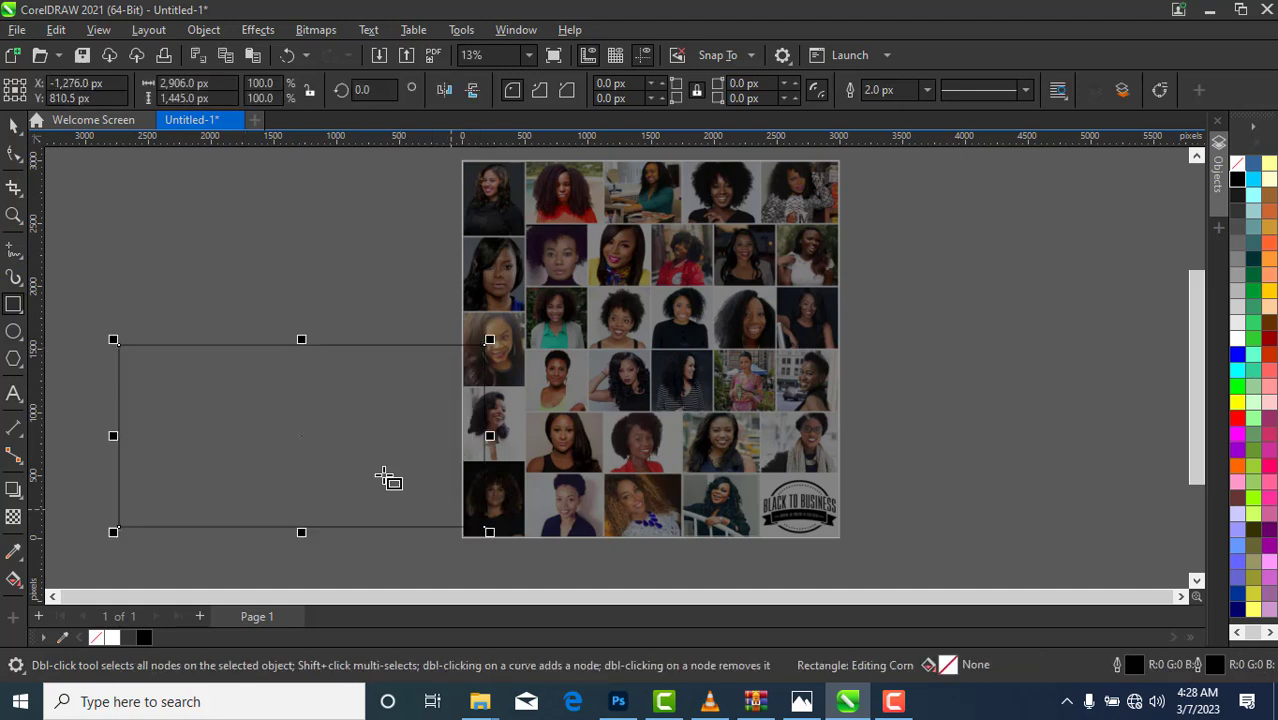
pyautogui.rightClick(1240, 178)
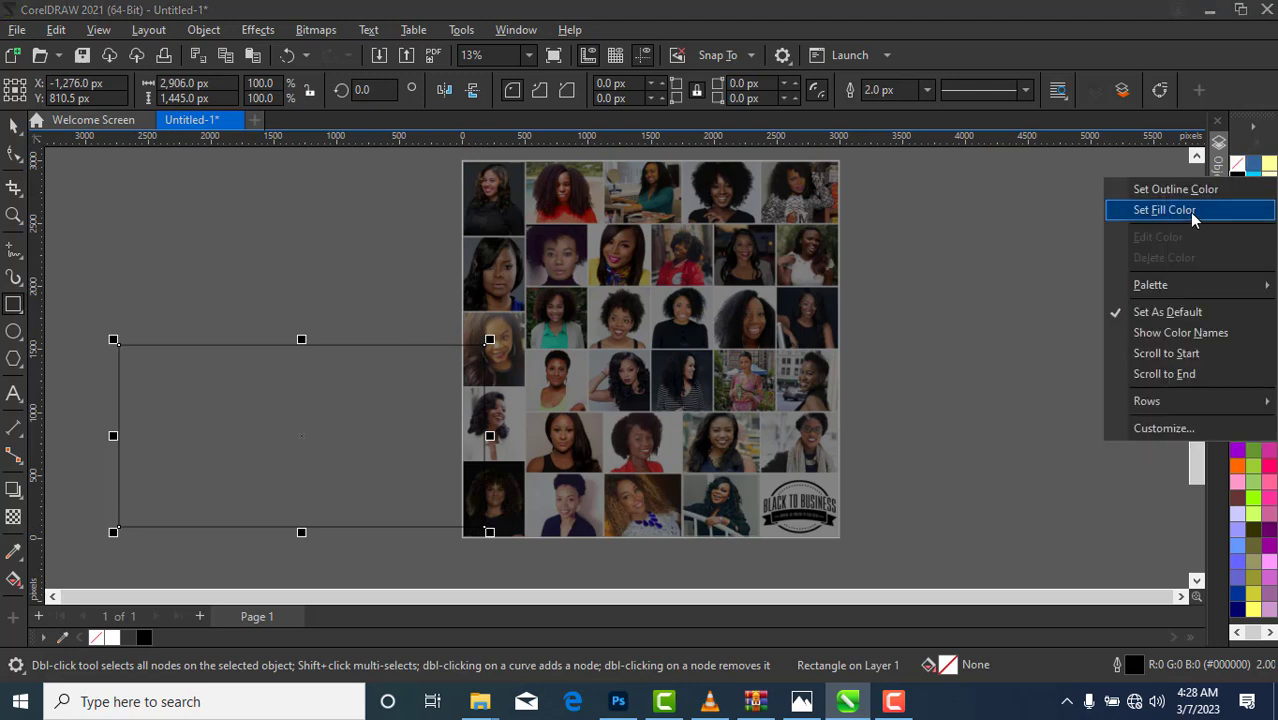
pyautogui.click(1191, 212)
pyautogui.rightClick(1240, 172)
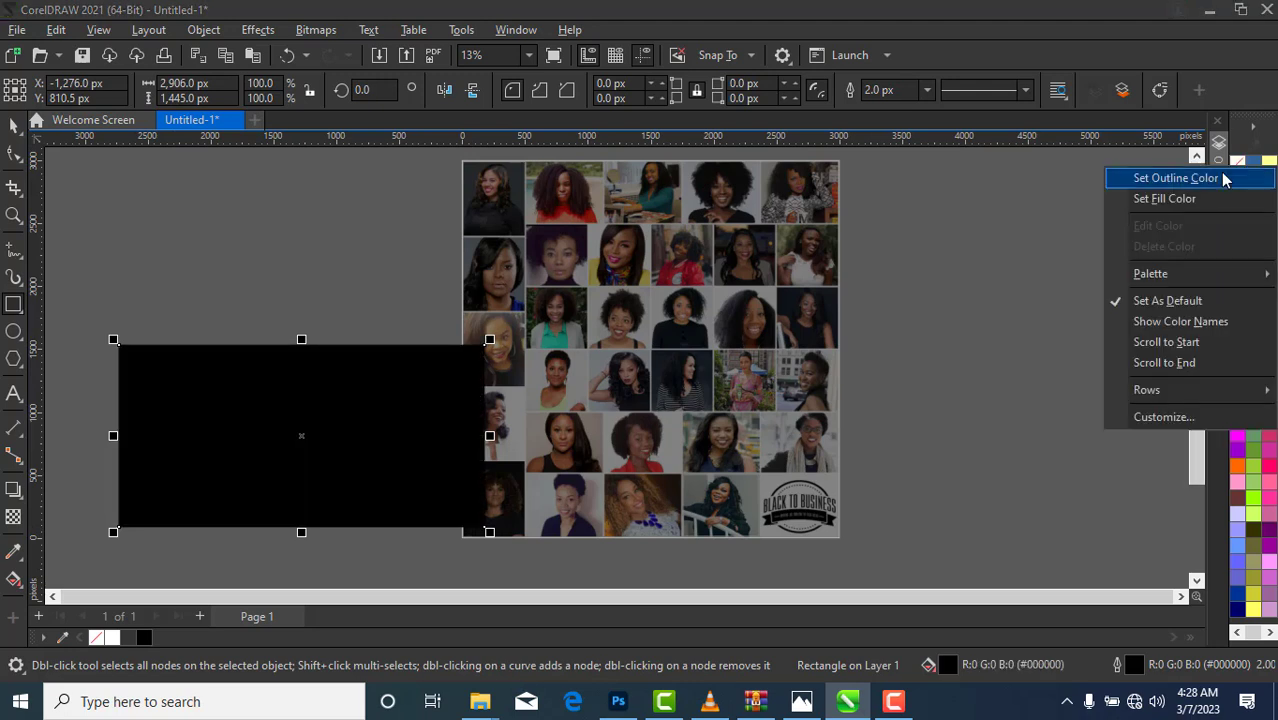
pyautogui.click(1175, 178)
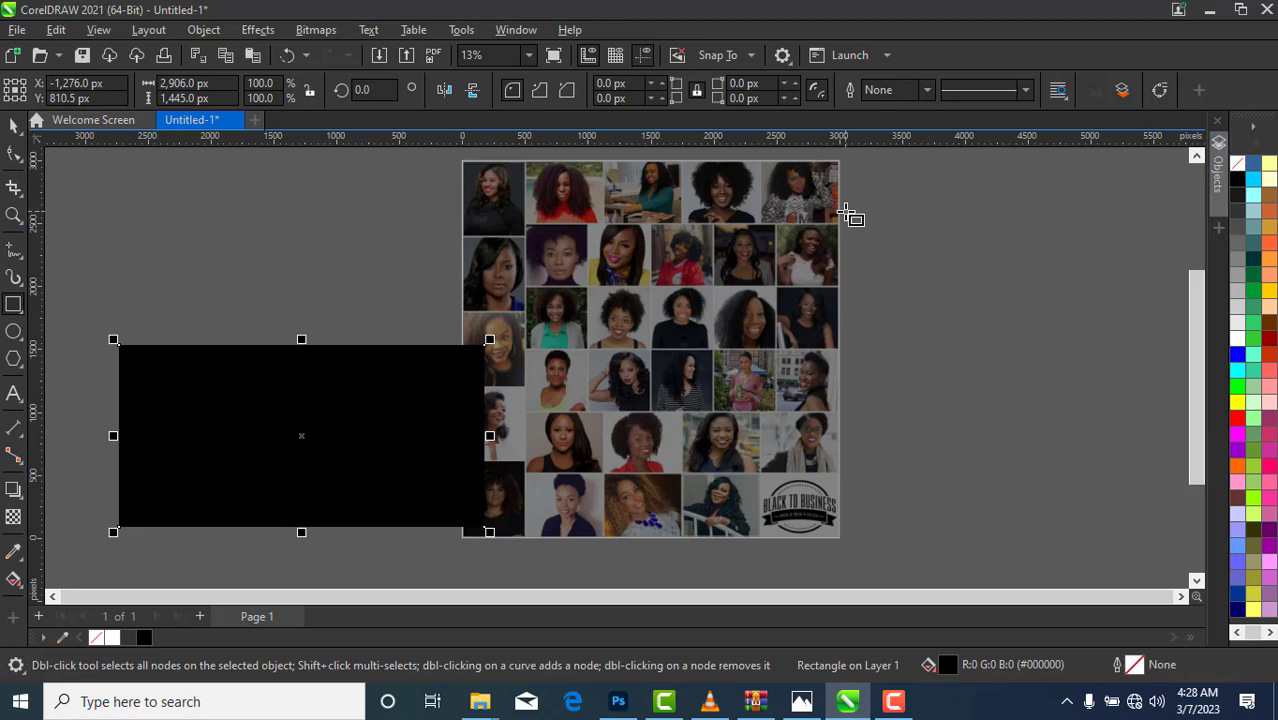
# Step: Apply a 90° linear fountain transparency to the new black rectangle so its upper edge fades out
pyautogui.click(15, 516)
pyautogui.moveTo(305, 320); pyautogui.dragTo(387, 317)
pyautogui.moveTo(305, 317); pyautogui.dragTo(312, 371)
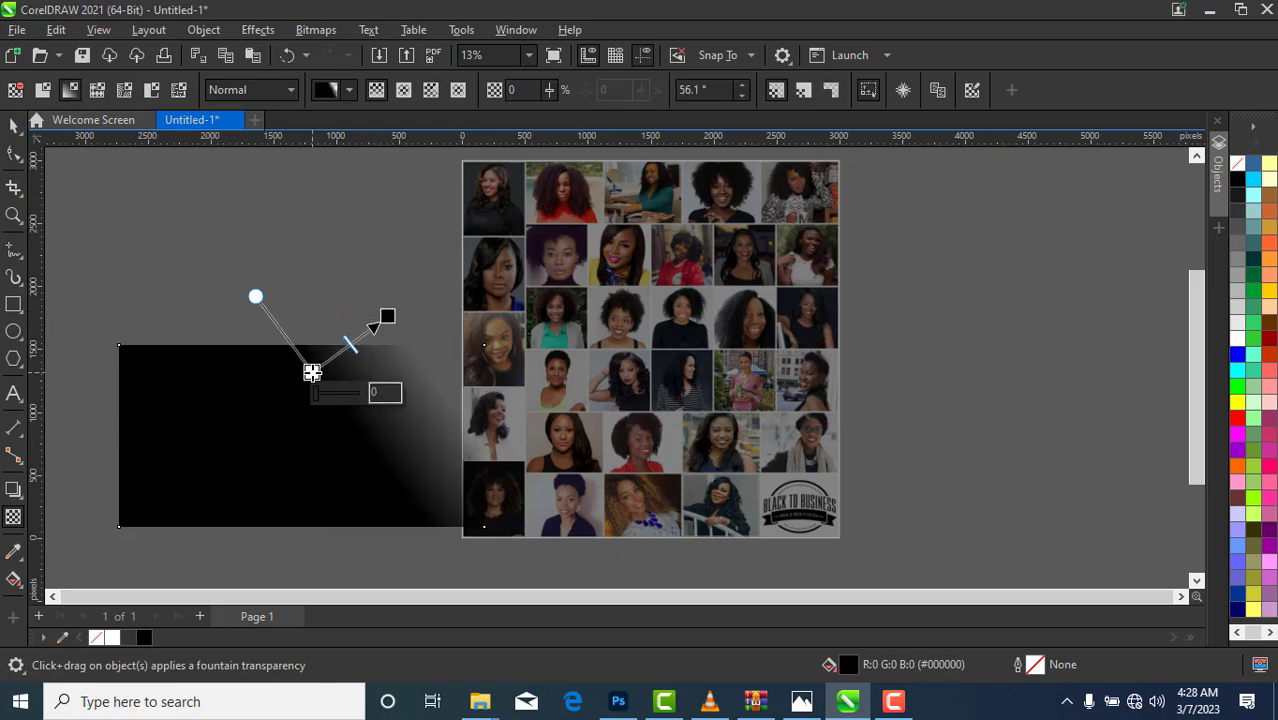
pyautogui.moveTo(386, 316); pyautogui.dragTo(319, 243)
pyautogui.moveTo(313, 373); pyautogui.dragTo(314, 414)
pyautogui.moveTo(320, 241); pyautogui.dragTo(313, 324)
pyautogui.moveTo(313, 414); pyautogui.dragTo(311, 447)
pyautogui.moveTo(316, 342); pyautogui.dragTo(313, 360)
pyautogui.moveTo(311, 447); pyautogui.dragTo(311, 401)
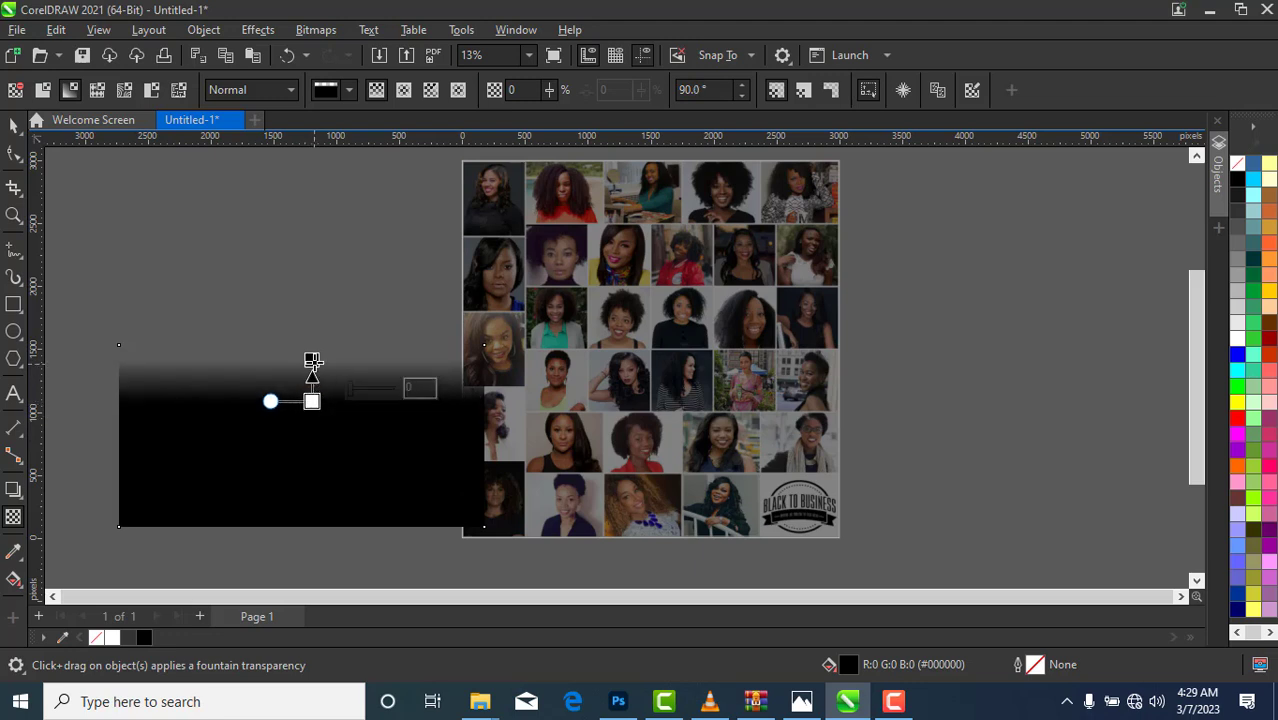
pyautogui.click(313, 361)
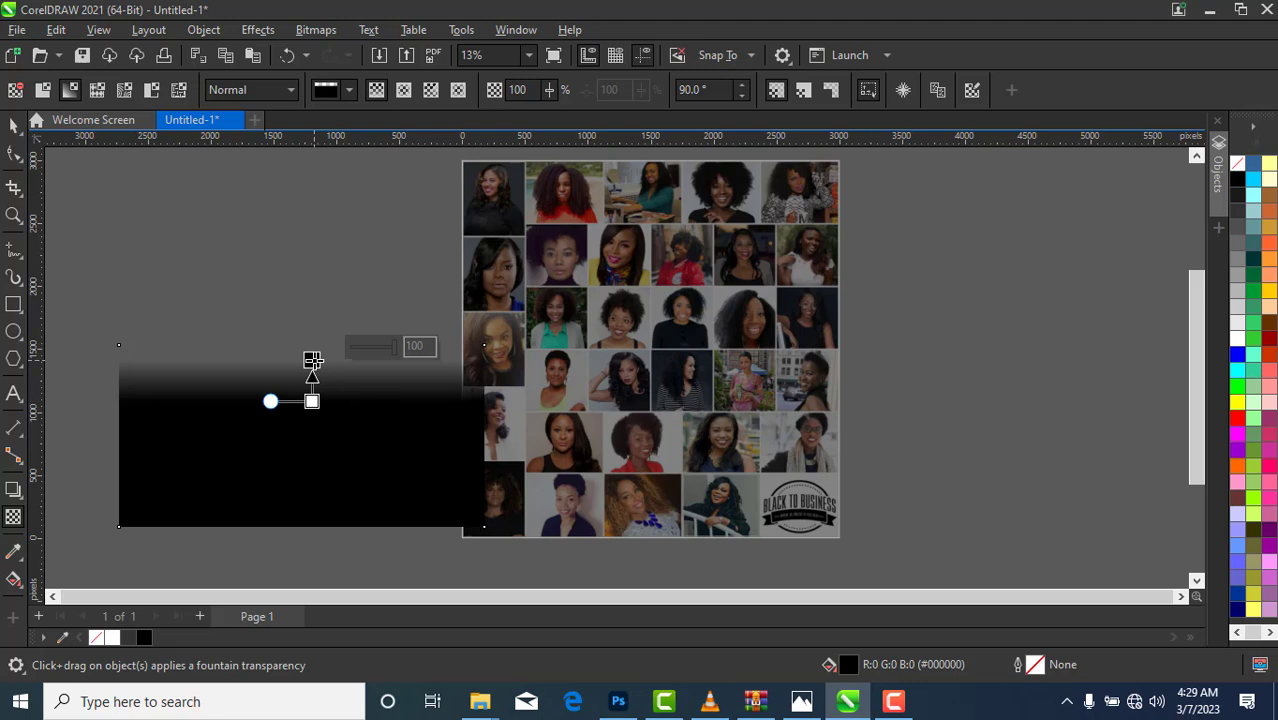
# Step: Enlarge the faded black rectangle to about 3375 × 1678 px and place it over the lower half of the collage
pyautogui.click(13, 125)
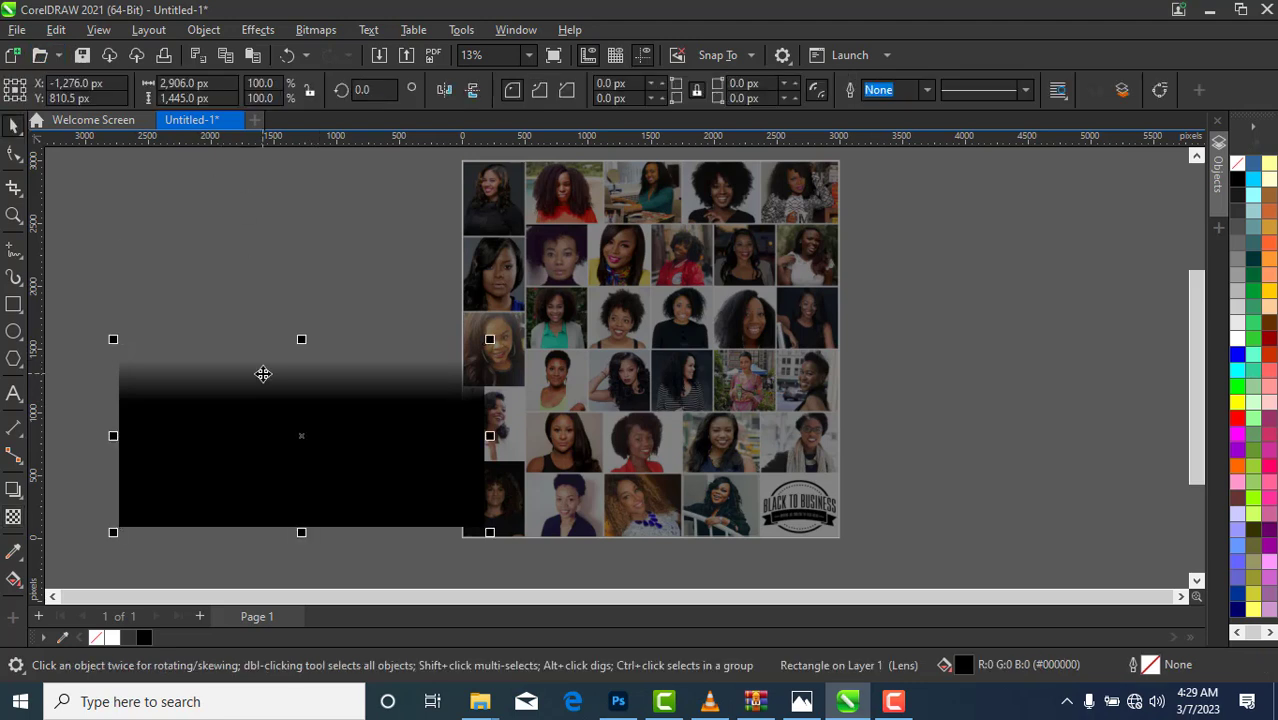
pyautogui.moveTo(489, 532); pyautogui.dragTo(556, 588)
pyautogui.moveTo(330, 453); pyautogui.dragTo(649, 445)
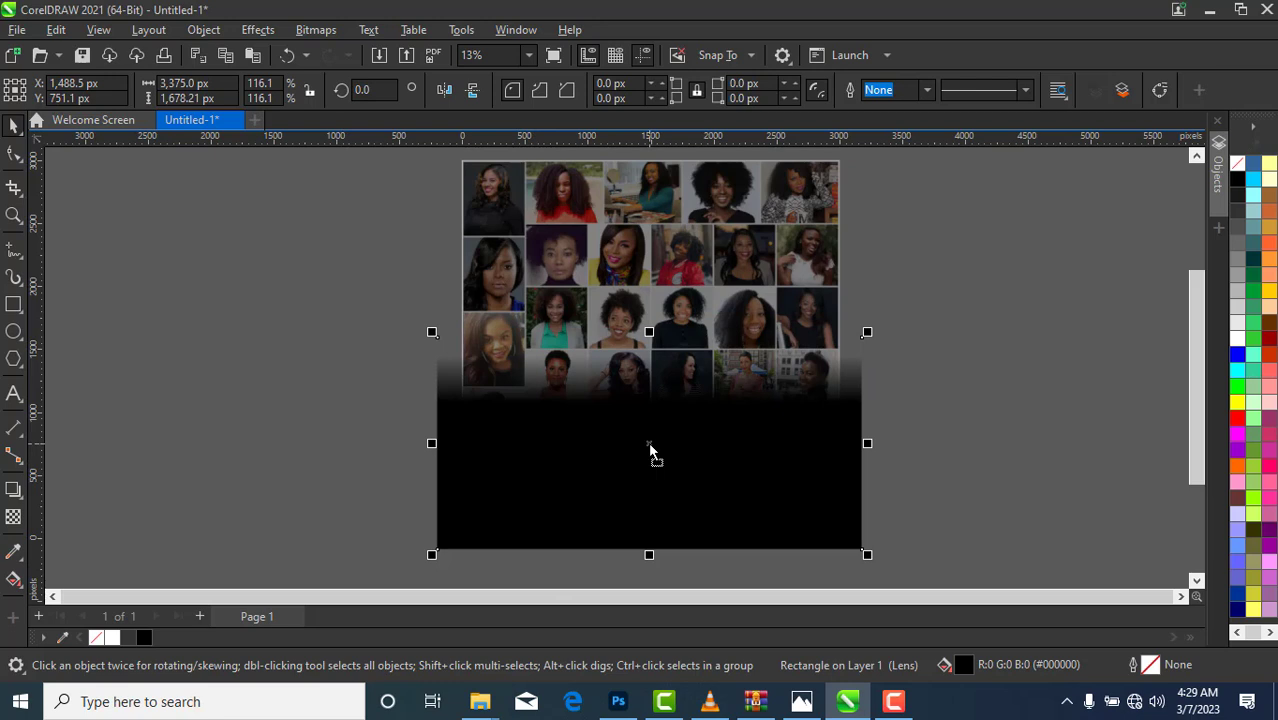
# Step: PowerClip the faded black rectangle inside the collage frame
pyautogui.rightClick(649, 444)
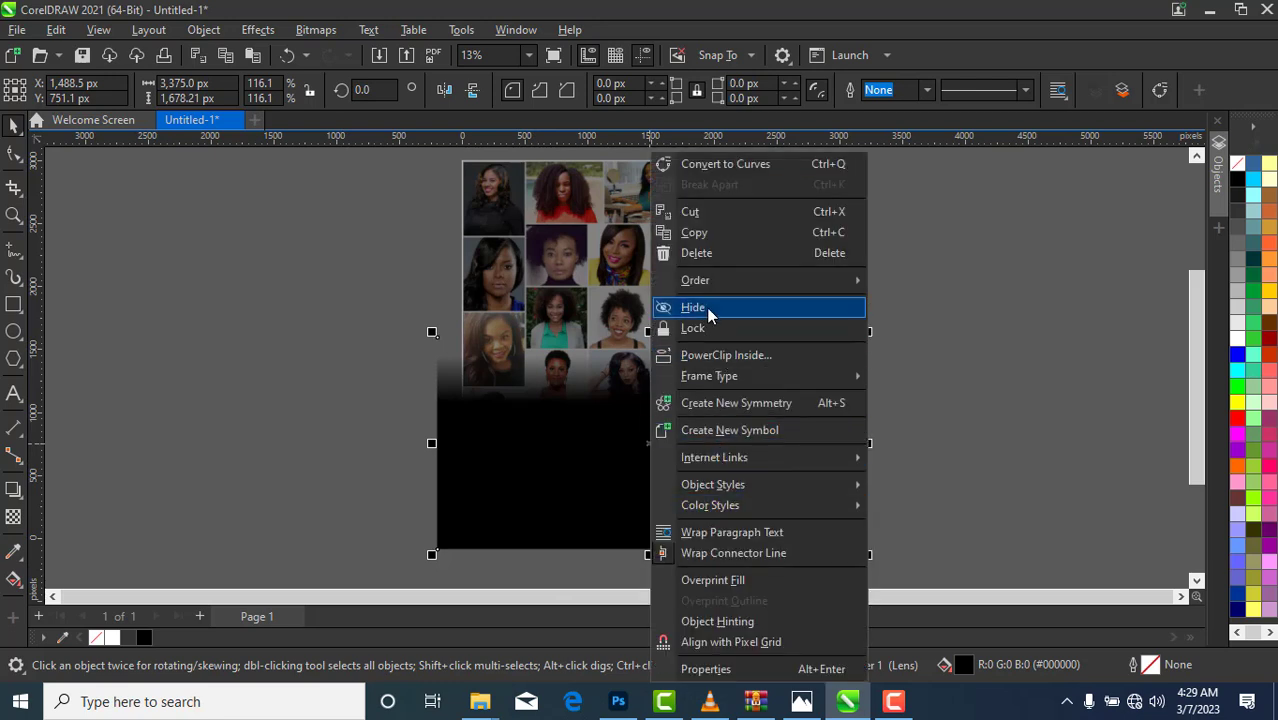
pyautogui.click(726, 355)
pyautogui.click(645, 332)
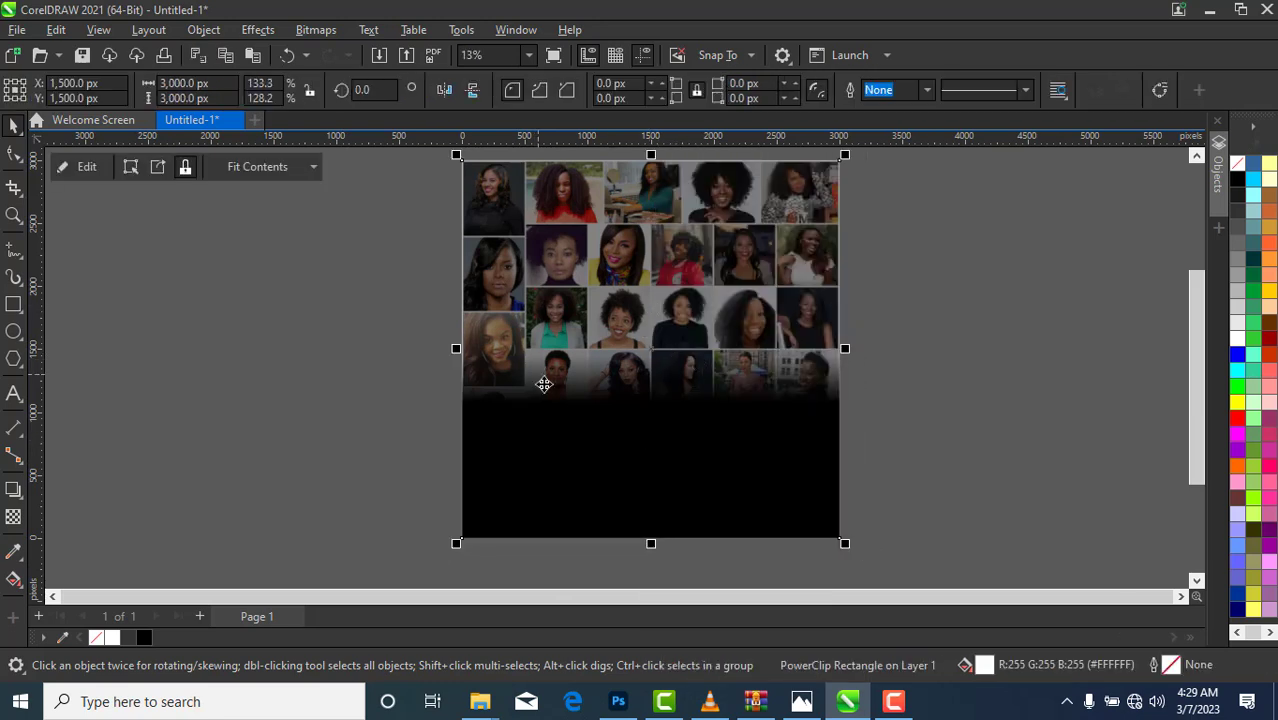
# Step: Within the PowerClip, reposition the faded black rectangle to about X 1510, Y 603 px and finish editing the contents
pyautogui.doubleClick(562, 428)
pyautogui.click(545, 477)
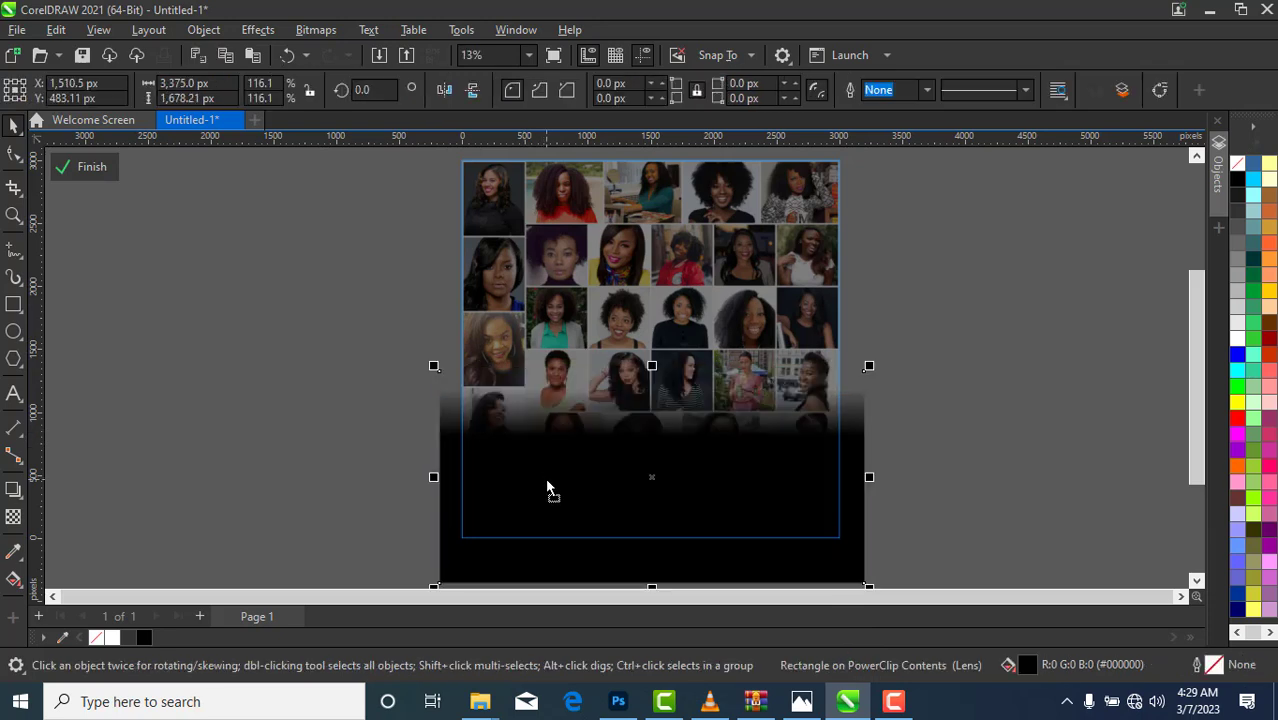
pyautogui.press('Up')
pyautogui.press('Up')
pyautogui.press('Up')
pyautogui.press('Up')
pyautogui.press('Up')
pyautogui.press('Up')
pyautogui.press('Up')
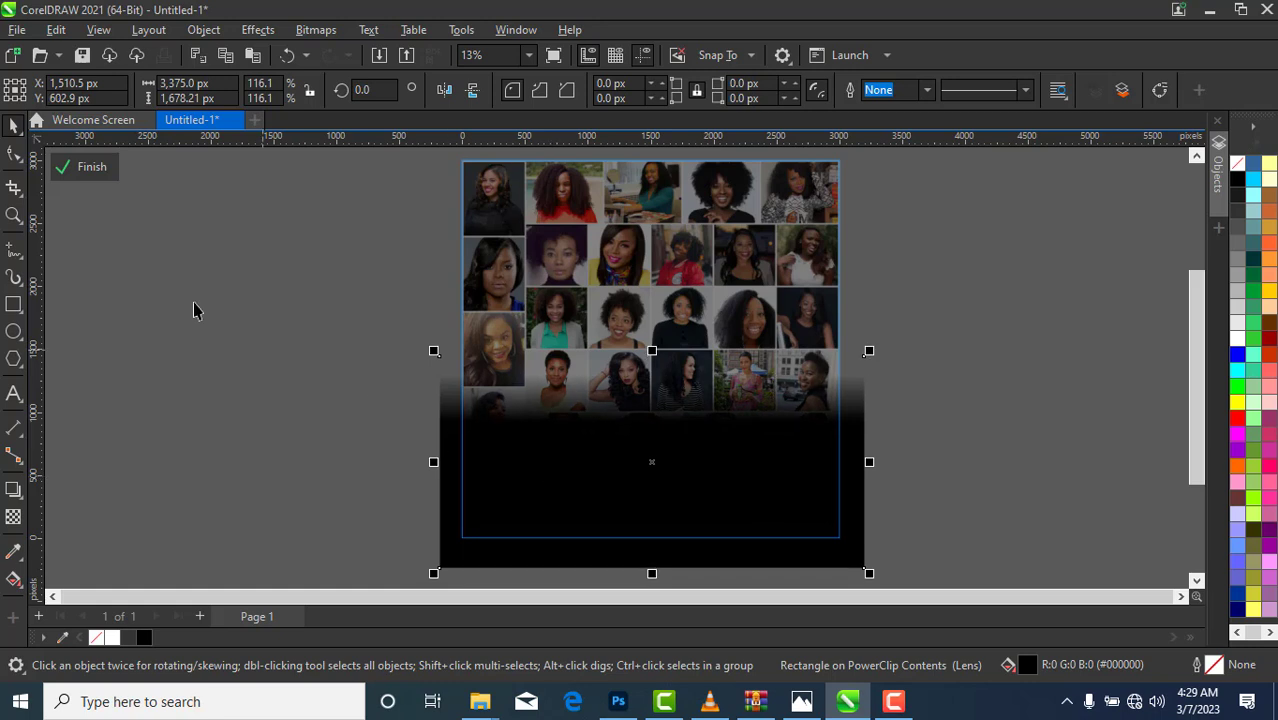
pyautogui.click(107, 169)
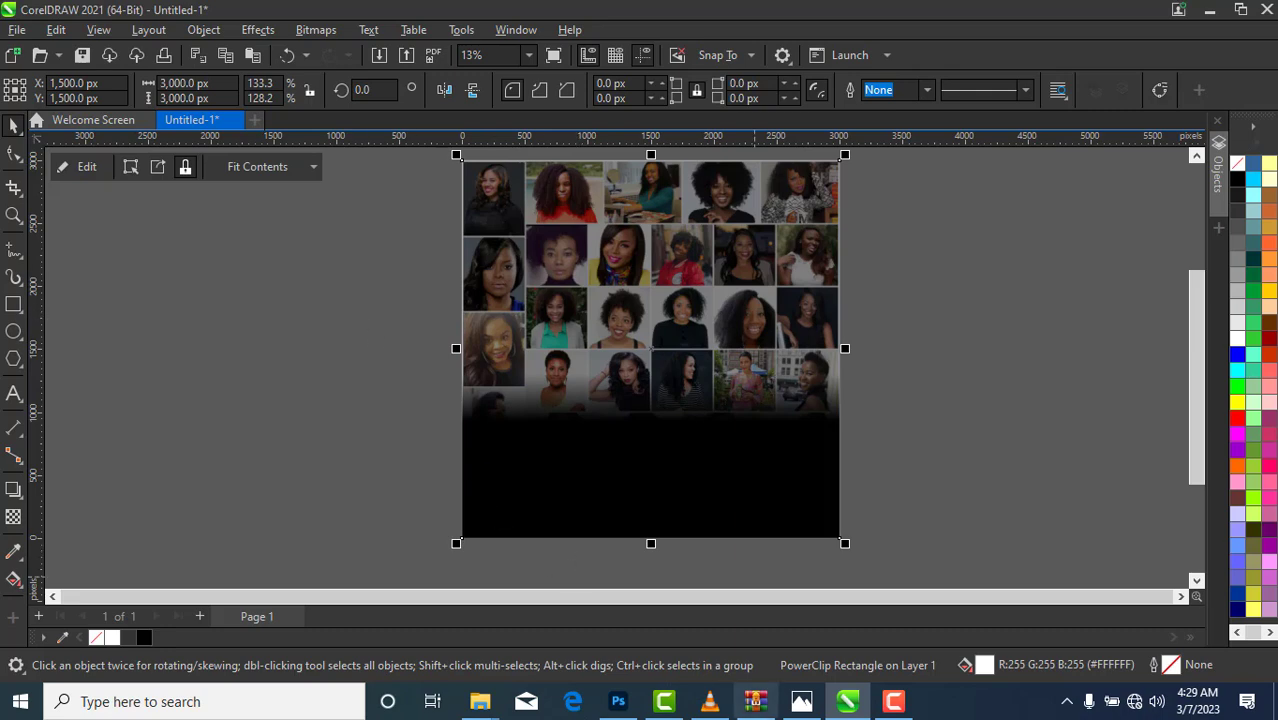
# Step: Switch to File Explorer's New folder (3) and bring the PhotoRoom image of the woman in red into the CorelDRAW document
pyautogui.moveTo(480, 701)
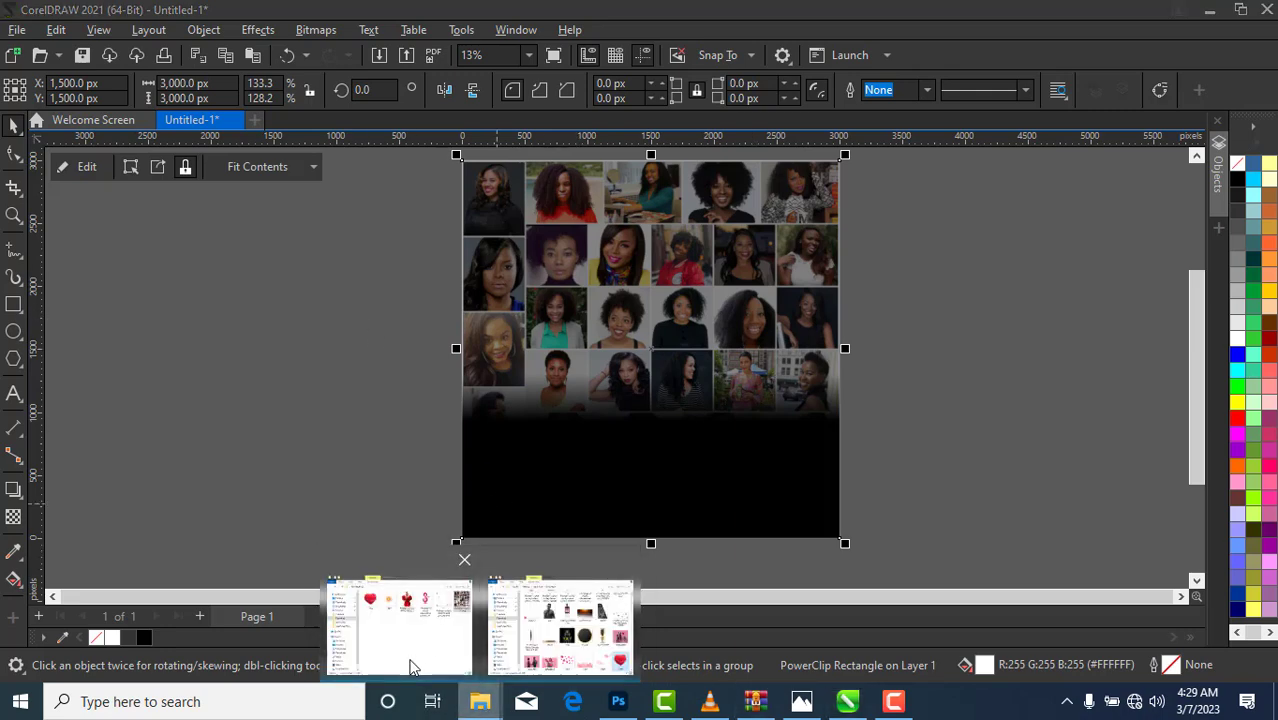
pyautogui.click(412, 668)
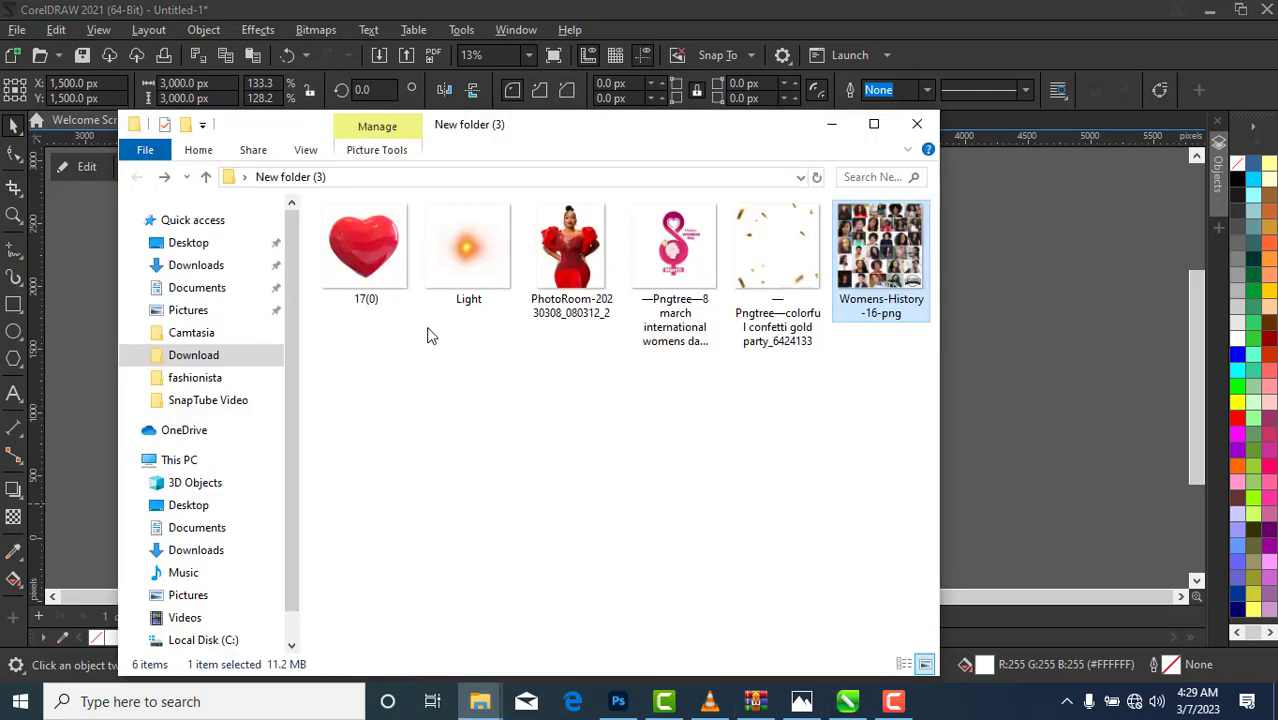
pyautogui.click(367, 262)
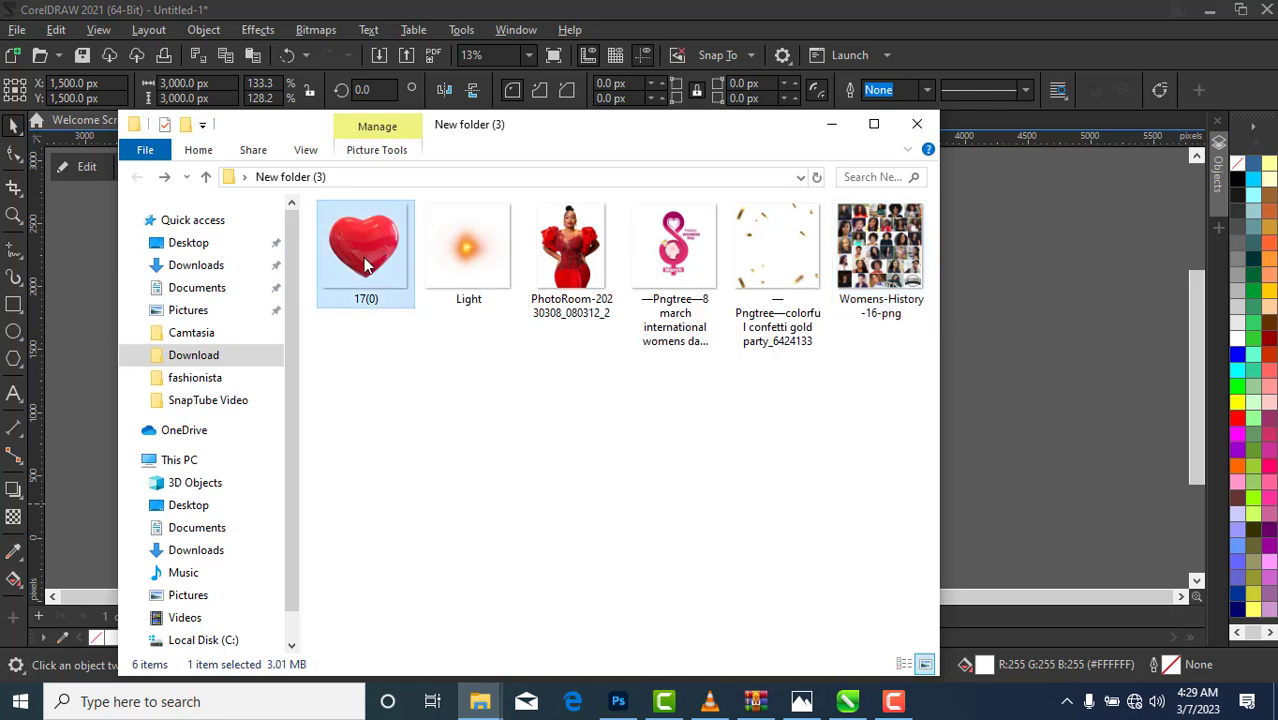
pyautogui.moveTo(585, 255); pyautogui.dragTo(293, 446)
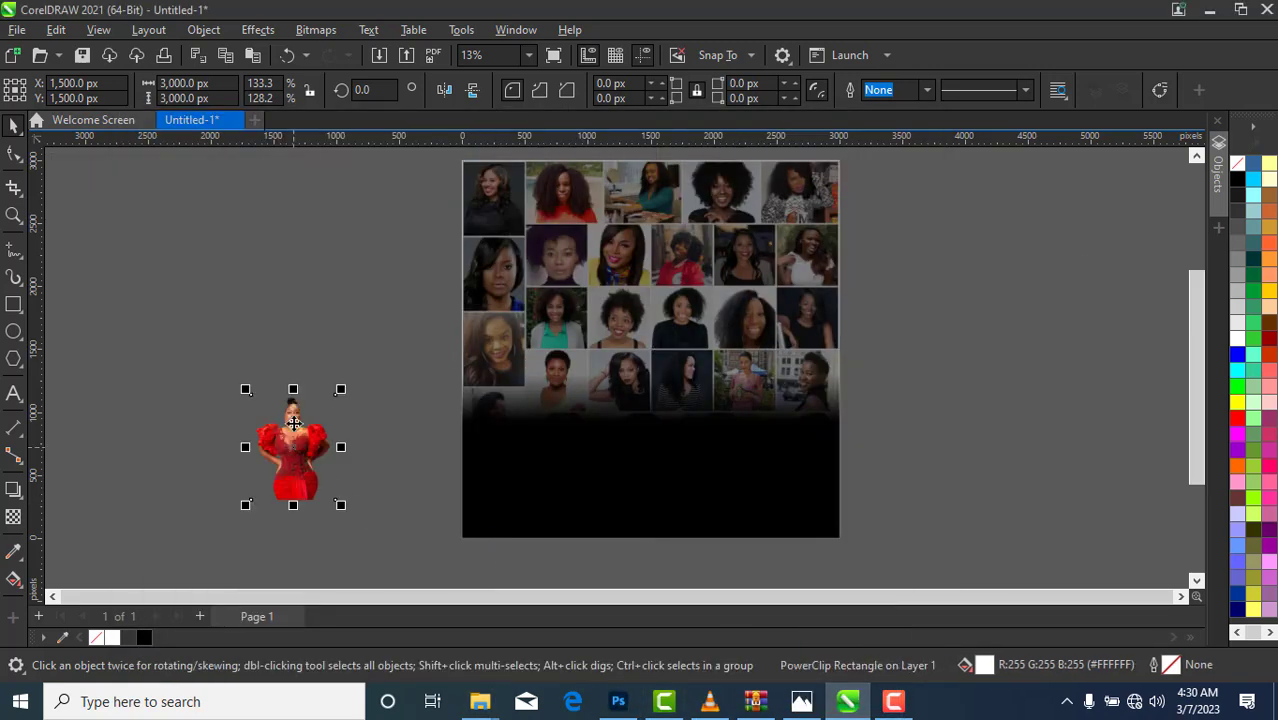
# Step: Enlarge the image of the woman in red to about 2096 × 2615 px and place it over the left part of the flyer
pyautogui.moveTo(341, 389); pyautogui.dragTo(485, 208)
pyautogui.moveTo(355, 343); pyautogui.dragTo(582, 394)
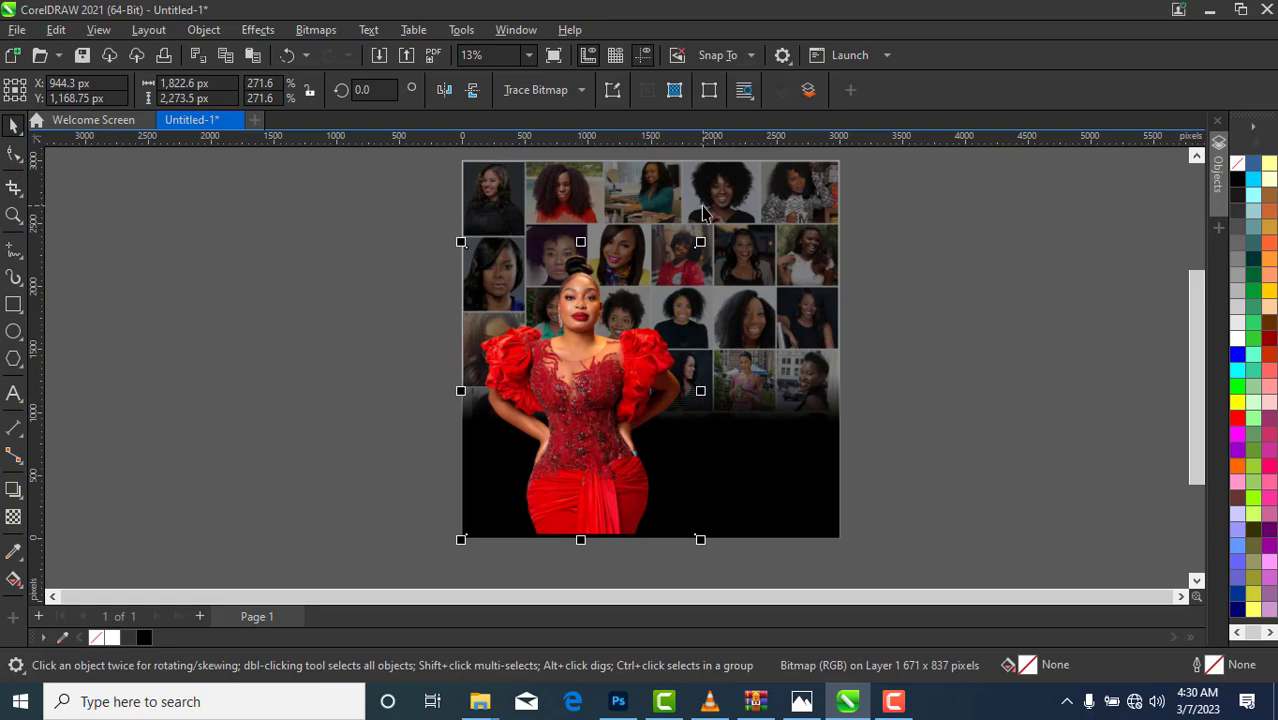
pyautogui.moveTo(705, 245); pyautogui.dragTo(716, 217)
pyautogui.moveTo(600, 330); pyautogui.dragTo(583, 352)
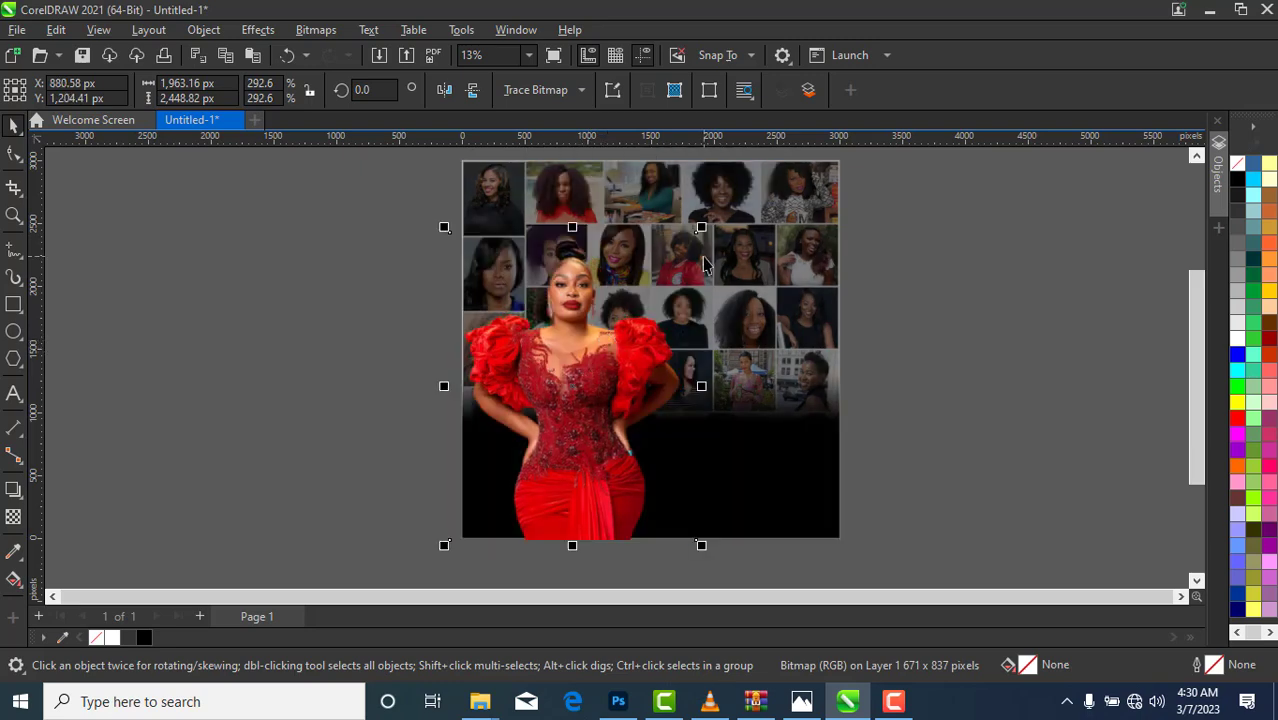
pyautogui.moveTo(703, 229); pyautogui.dragTo(719, 207)
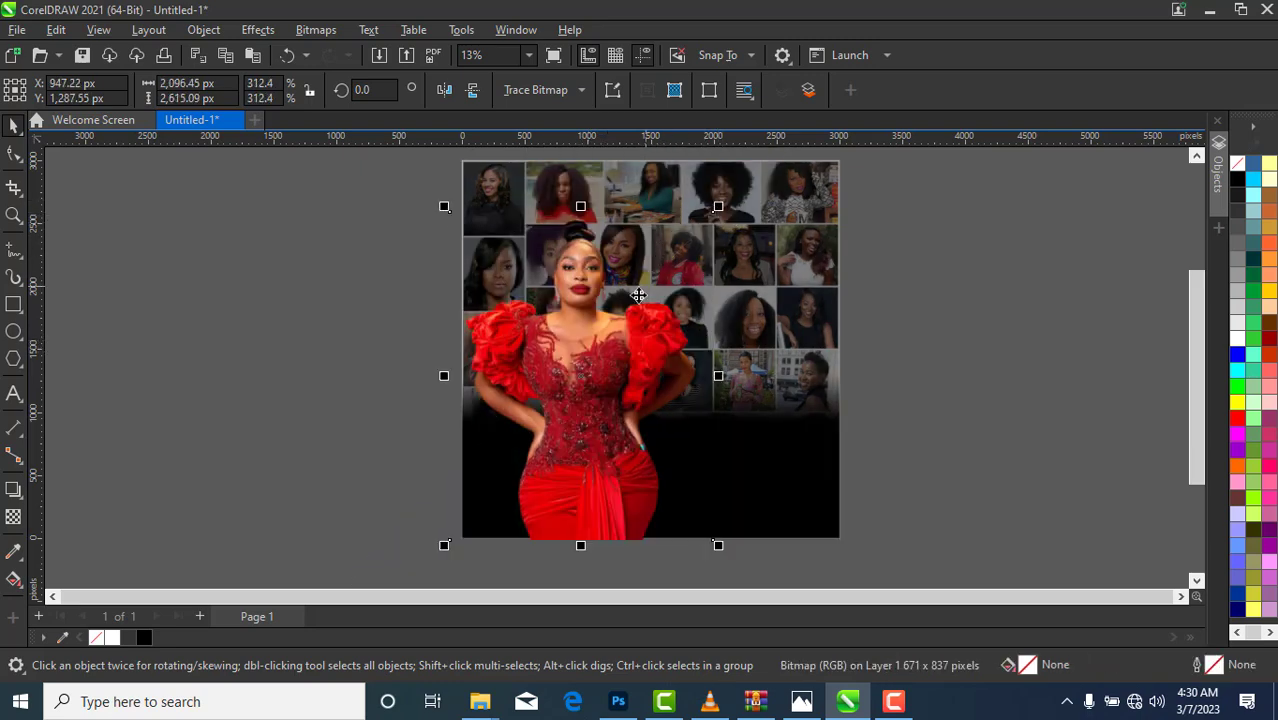
# Step: Nudge the image of the woman in red to about X 1007, Y 1298 px
pyautogui.press('Right')
pyautogui.press('Right')
pyautogui.press('Up')
pyautogui.press('Up')
pyautogui.press('Up')
pyautogui.press('Up')
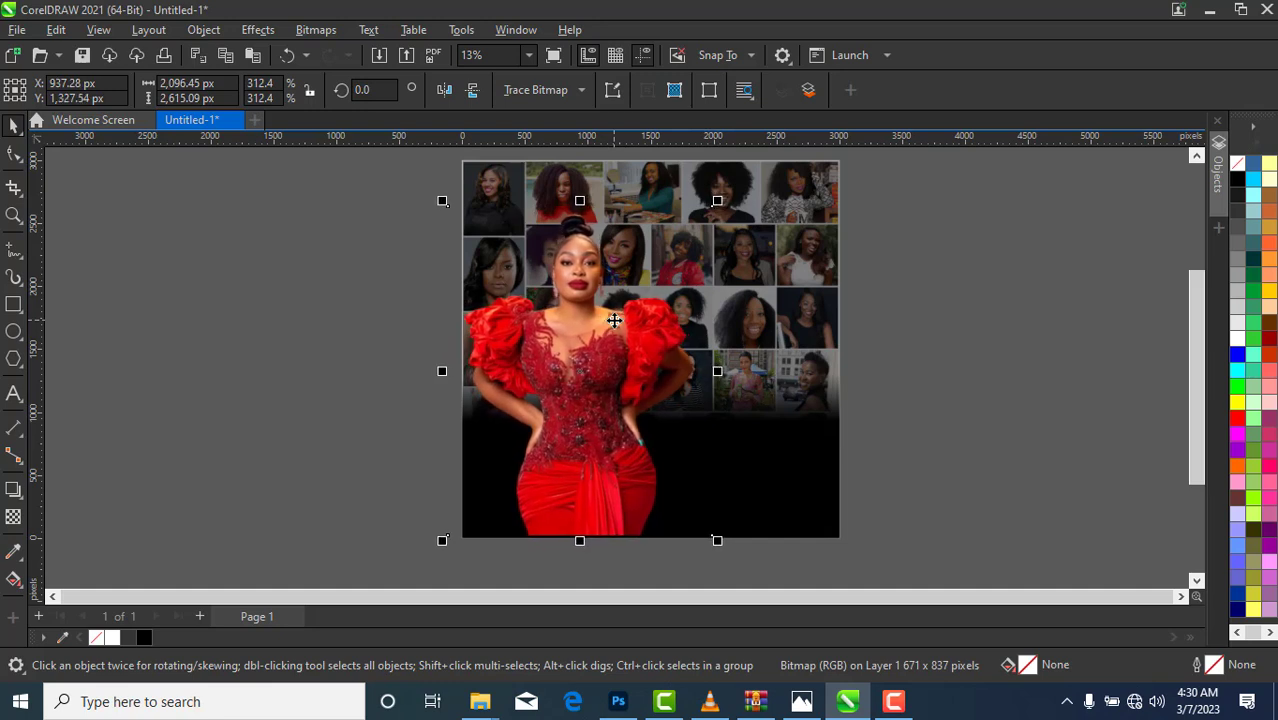
pyautogui.press('Right')
pyautogui.press('Right')
pyautogui.press('Right')
pyautogui.press('Right')
pyautogui.press('Down')
pyautogui.press('Down')
pyautogui.press('Down')
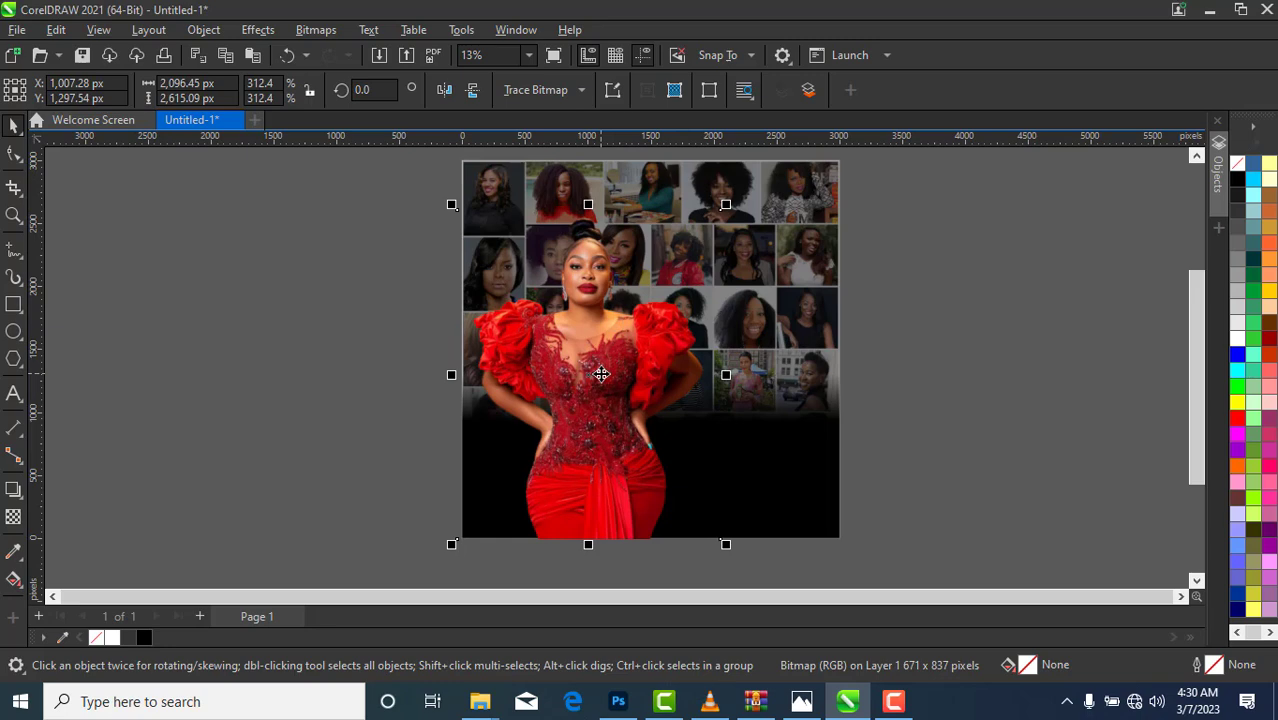
# Step: PowerClip the image of the woman in red inside the flyer's background frame
pyautogui.rightClick(601, 374)
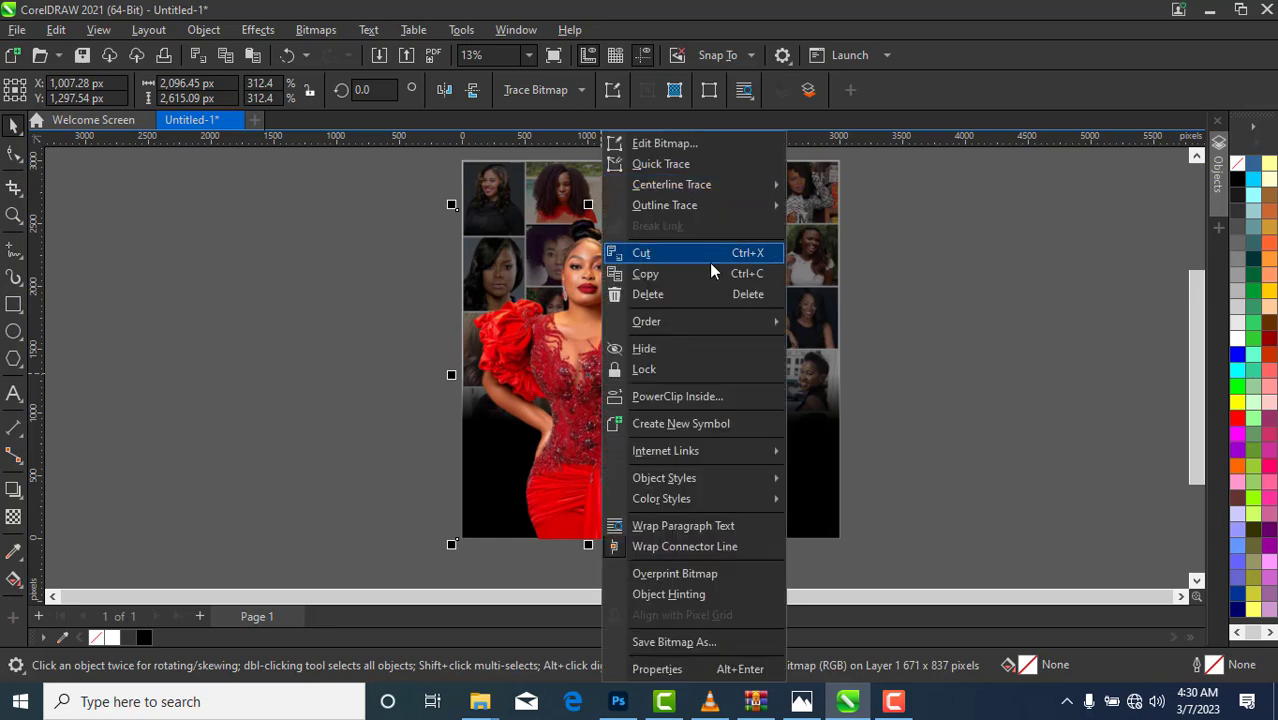
pyautogui.click(672, 398)
pyautogui.click(729, 343)
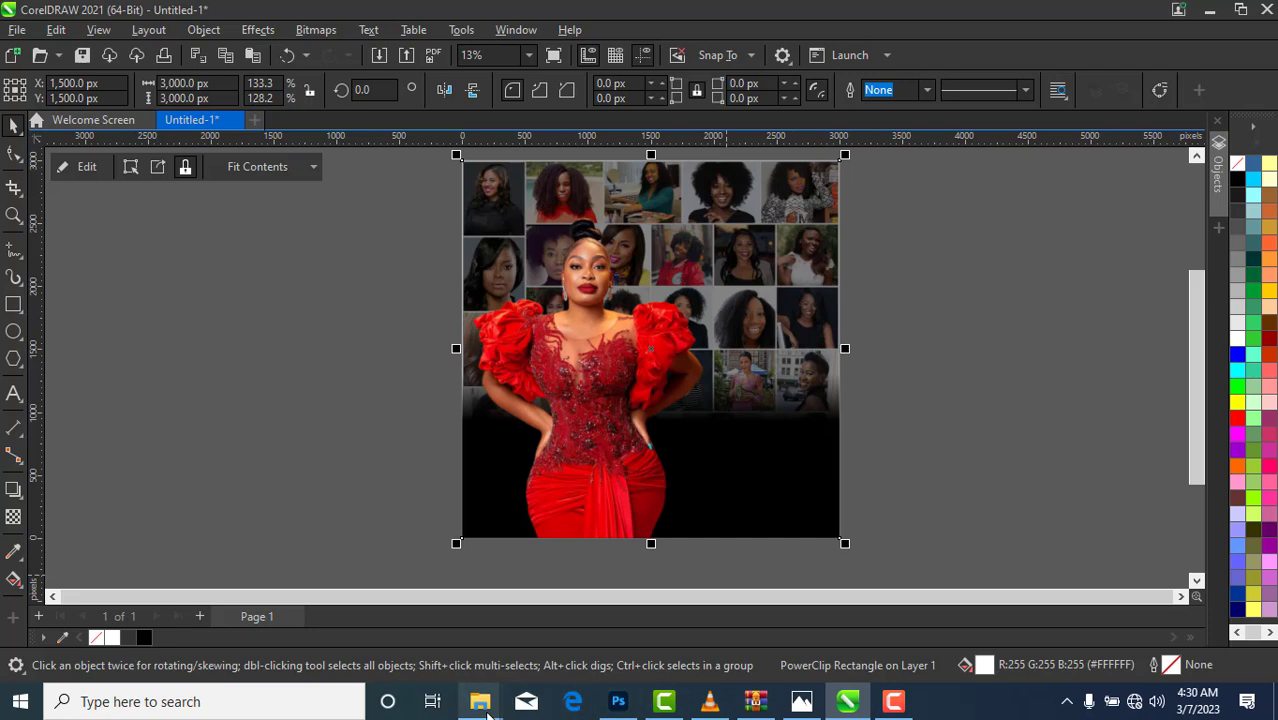
# Step: Switch to File Explorer's New folder (3) and bring the heart image 17(0) into the CorelDRAW document
pyautogui.moveTo(480, 701)
pyautogui.click(378, 605)
pyautogui.click(370, 279)
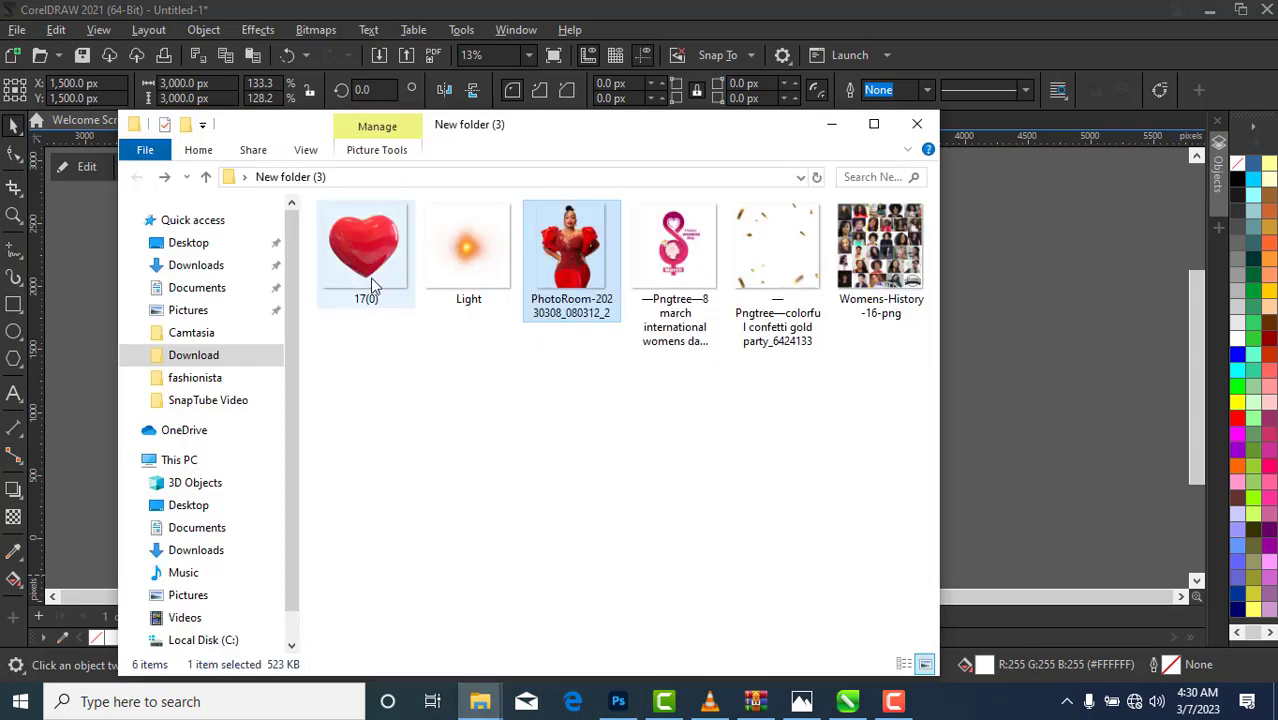
pyautogui.moveTo(369, 272); pyautogui.dragTo(281, 477)
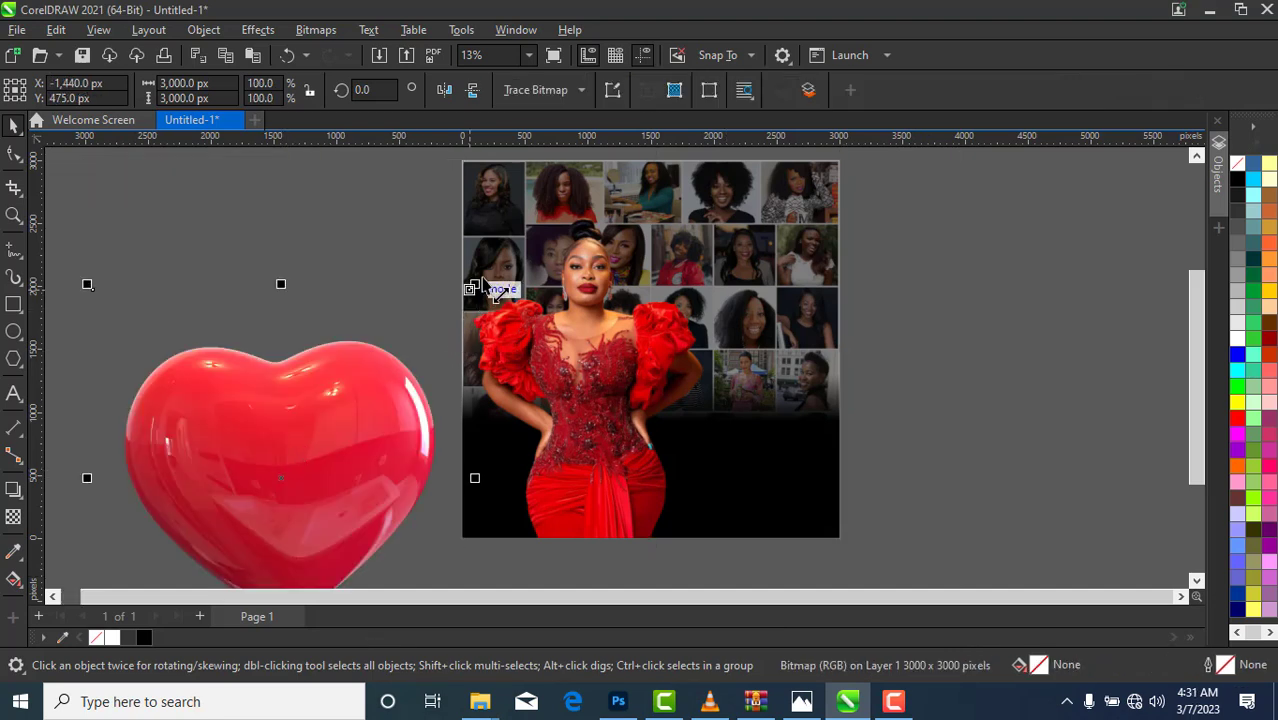
# Step: Shrink the heart image to about 1813 × 1813 px and place it on the empty area beside the flyer's left edge
pyautogui.moveTo(474, 285); pyautogui.dragTo(422, 379)
pyautogui.moveTo(216, 516); pyautogui.dragTo(244, 412)
pyautogui.click(600, 383)
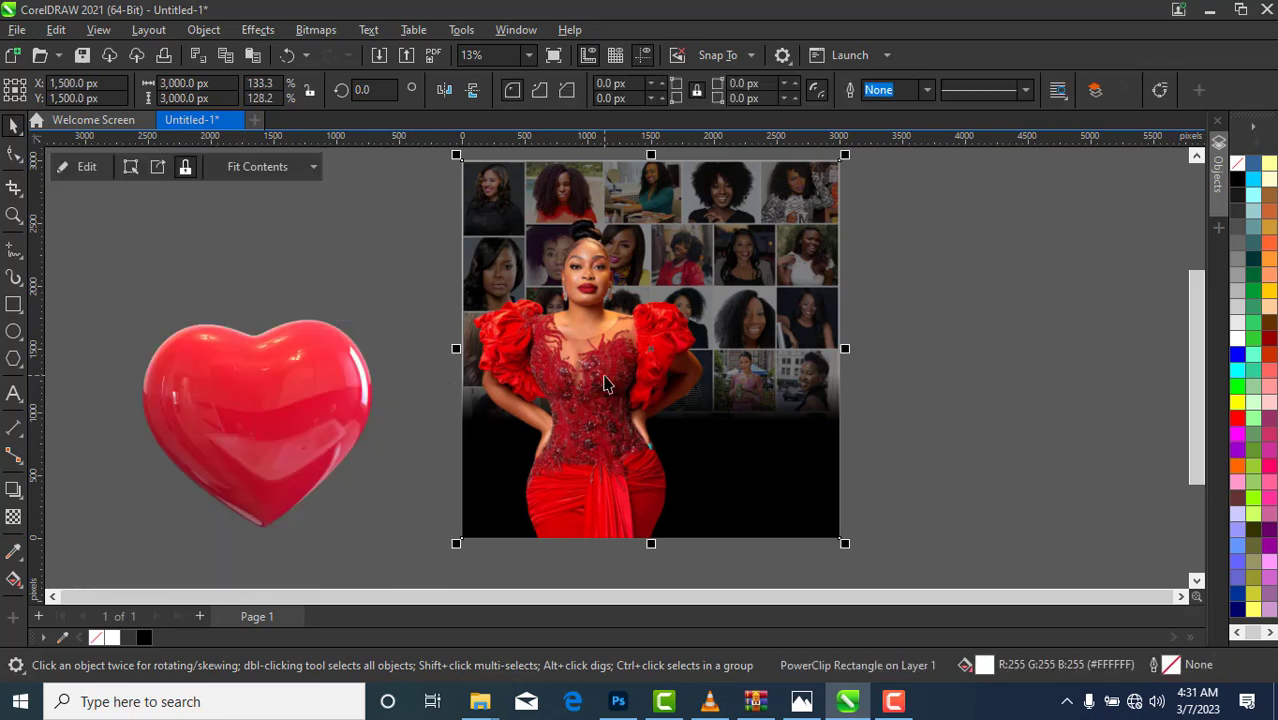
pyautogui.click(262, 428)
pyautogui.moveTo(400, 278); pyautogui.dragTo(370, 333)
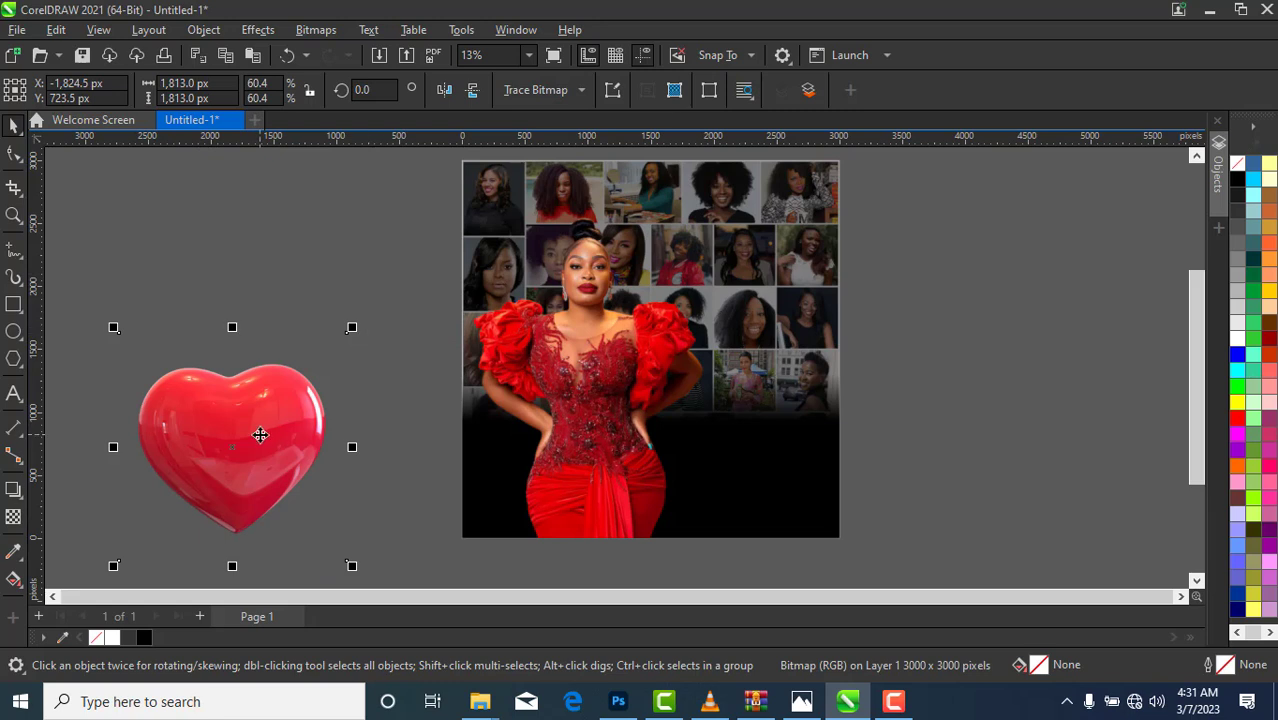
# Step: Adjust the heart image in the Image Adjustment Lab with saturation 4, brightness -6 and contrast 10
pyautogui.click(260, 30)
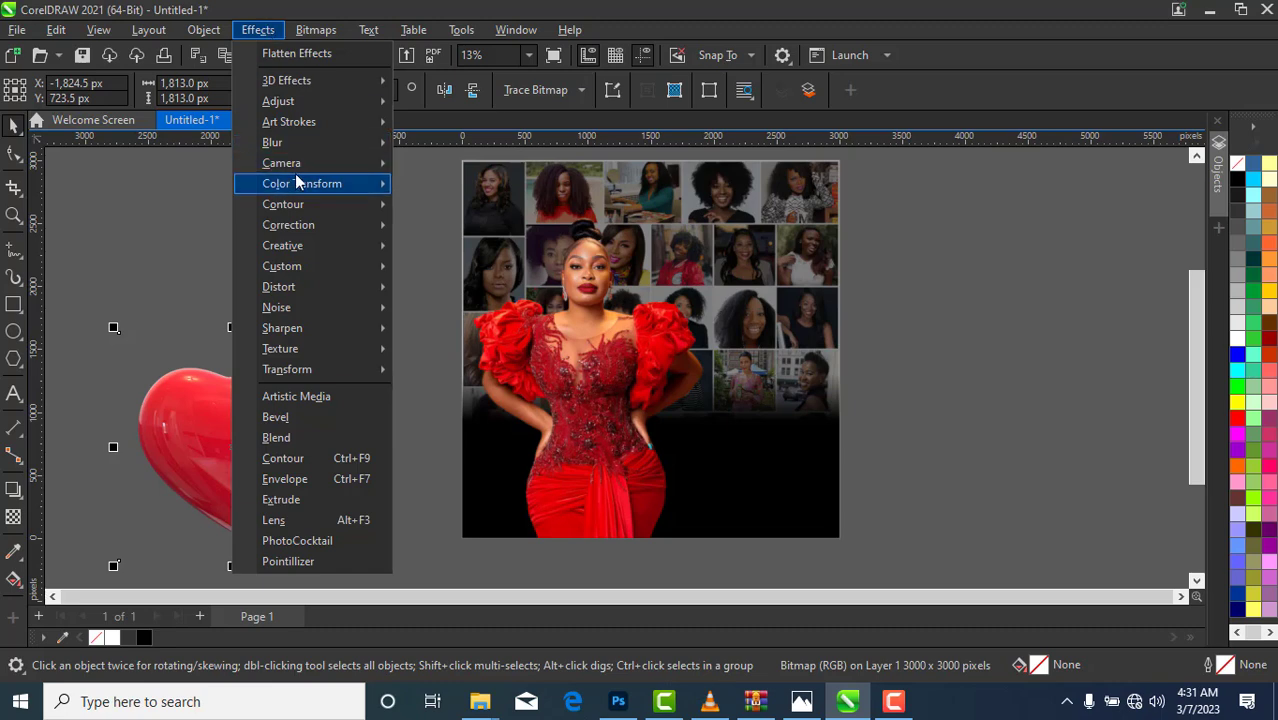
pyautogui.moveTo(291, 232)
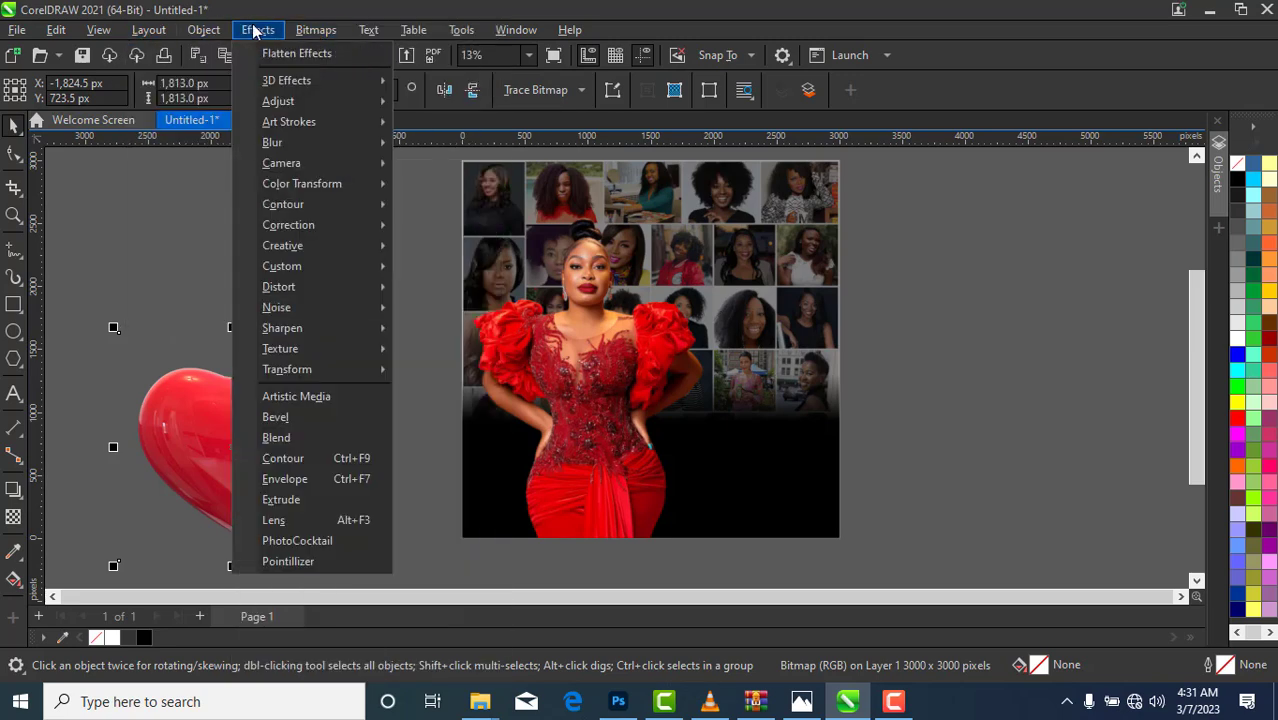
pyautogui.moveTo(300, 190)
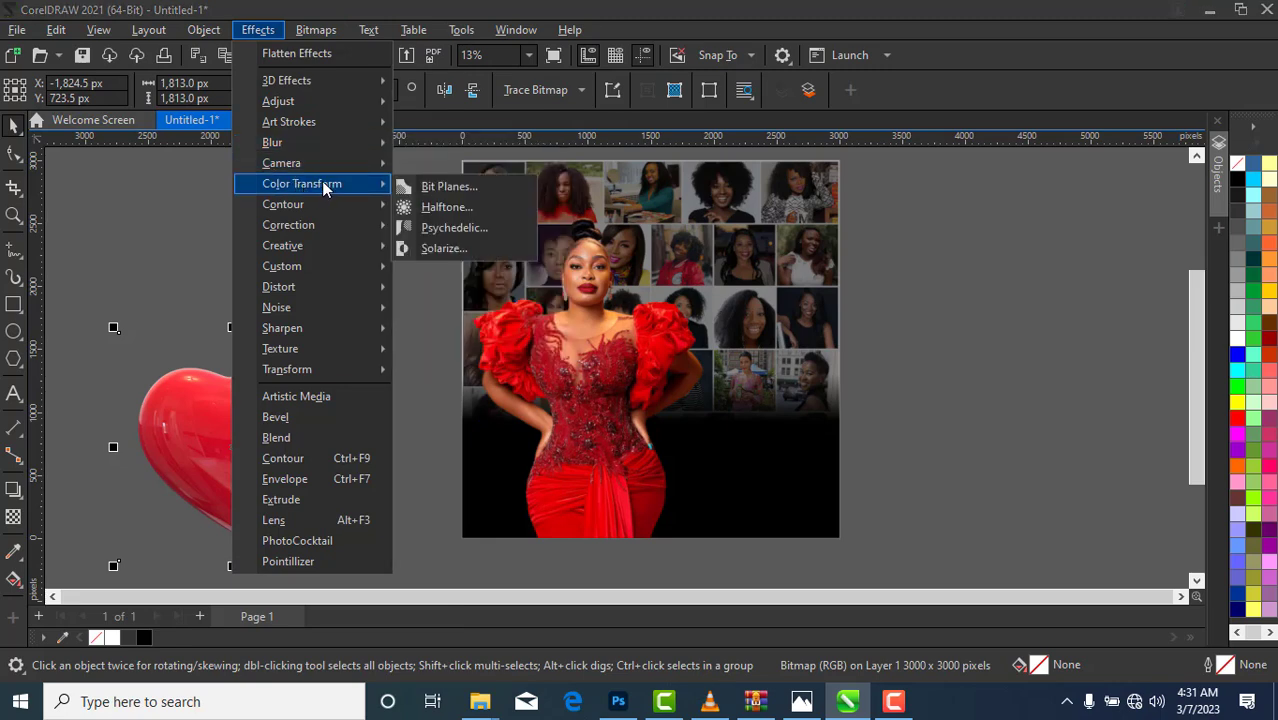
pyautogui.moveTo(347, 166)
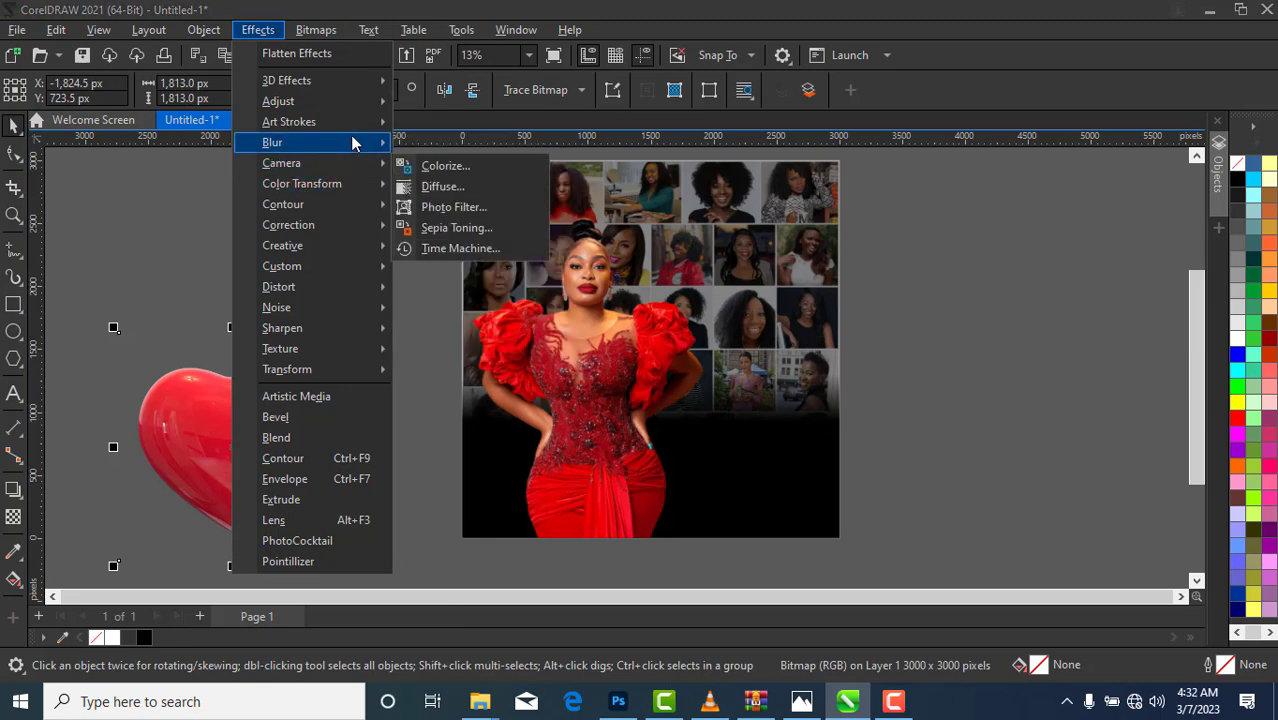
pyautogui.moveTo(372, 103)
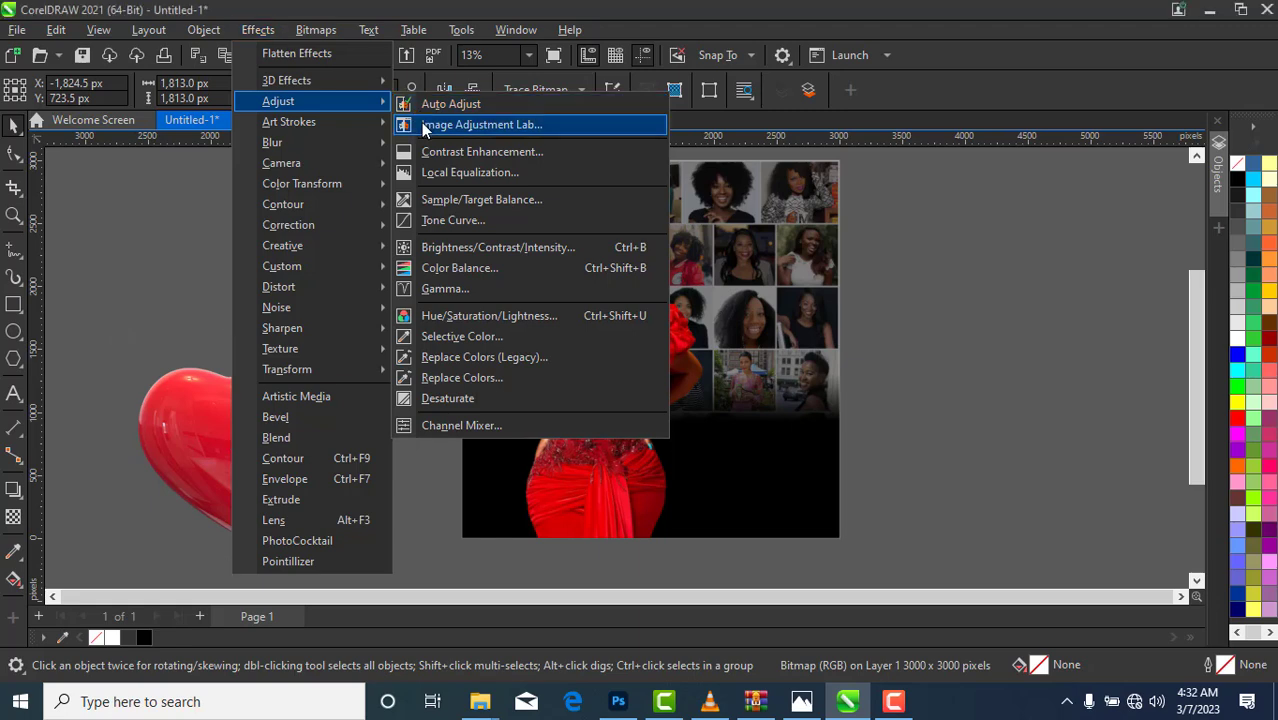
pyautogui.click(423, 124)
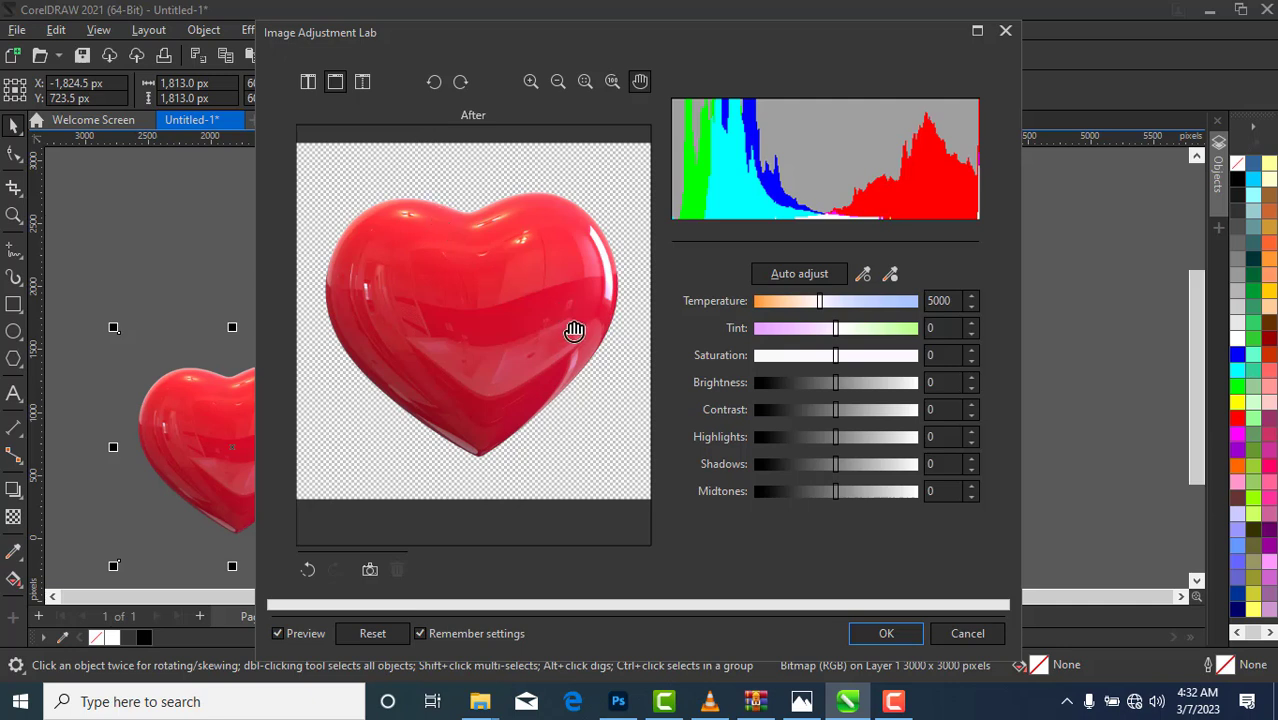
pyautogui.moveTo(835, 392); pyautogui.dragTo(831, 392)
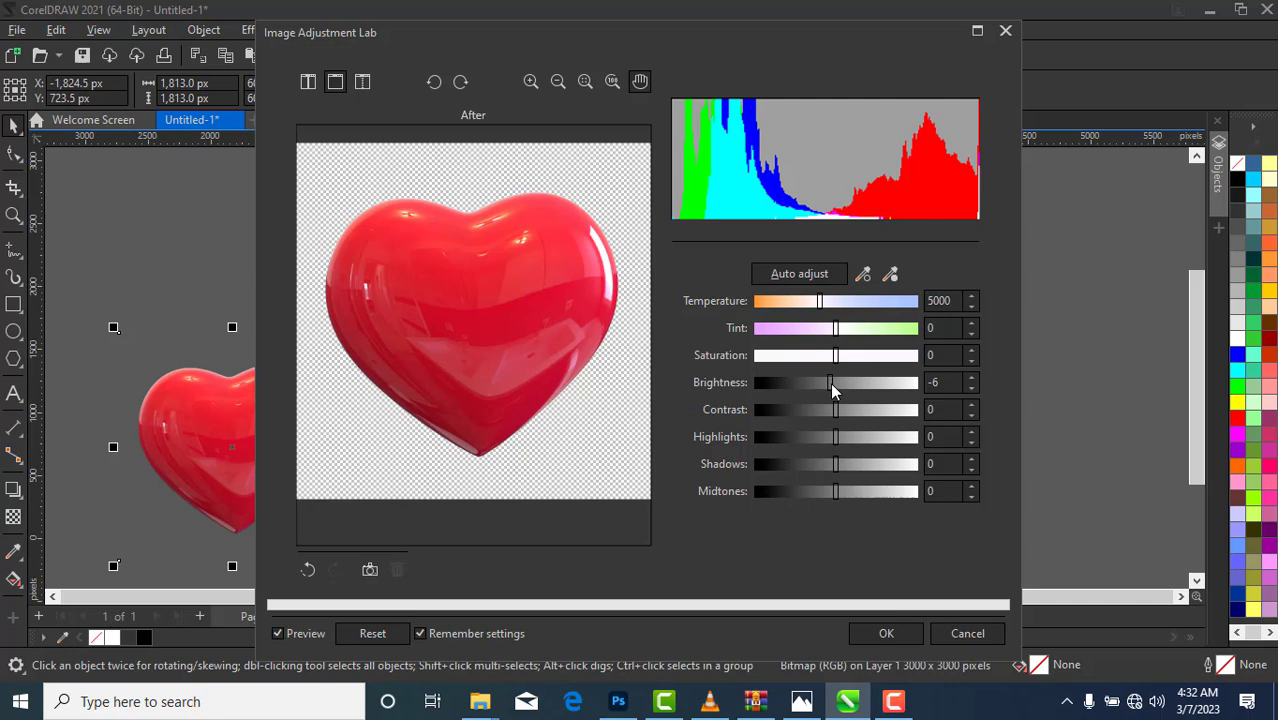
pyautogui.moveTo(836, 411); pyautogui.dragTo(853, 416)
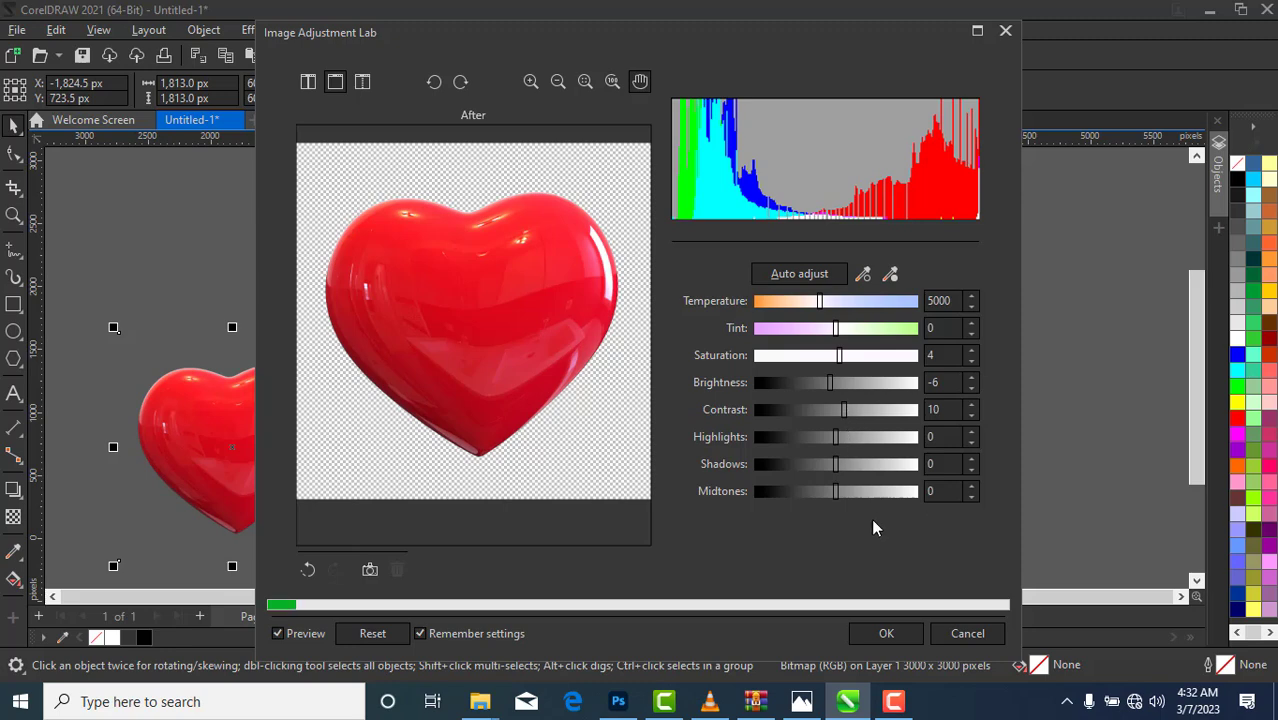
pyautogui.click(878, 633)
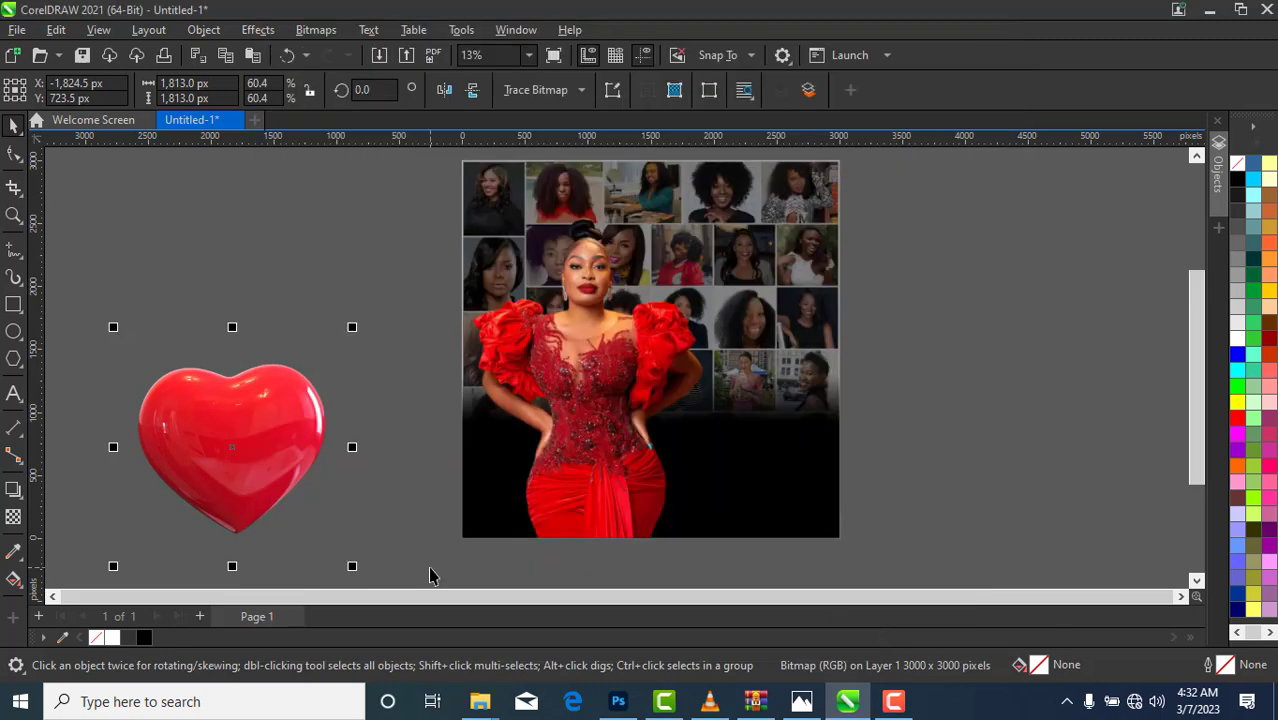
# Step: Move the heart closer to the flyer and apply a Gaussian Blur with a radius of 28.1 pixels
pyautogui.moveTo(323, 445); pyautogui.dragTo(337, 437)
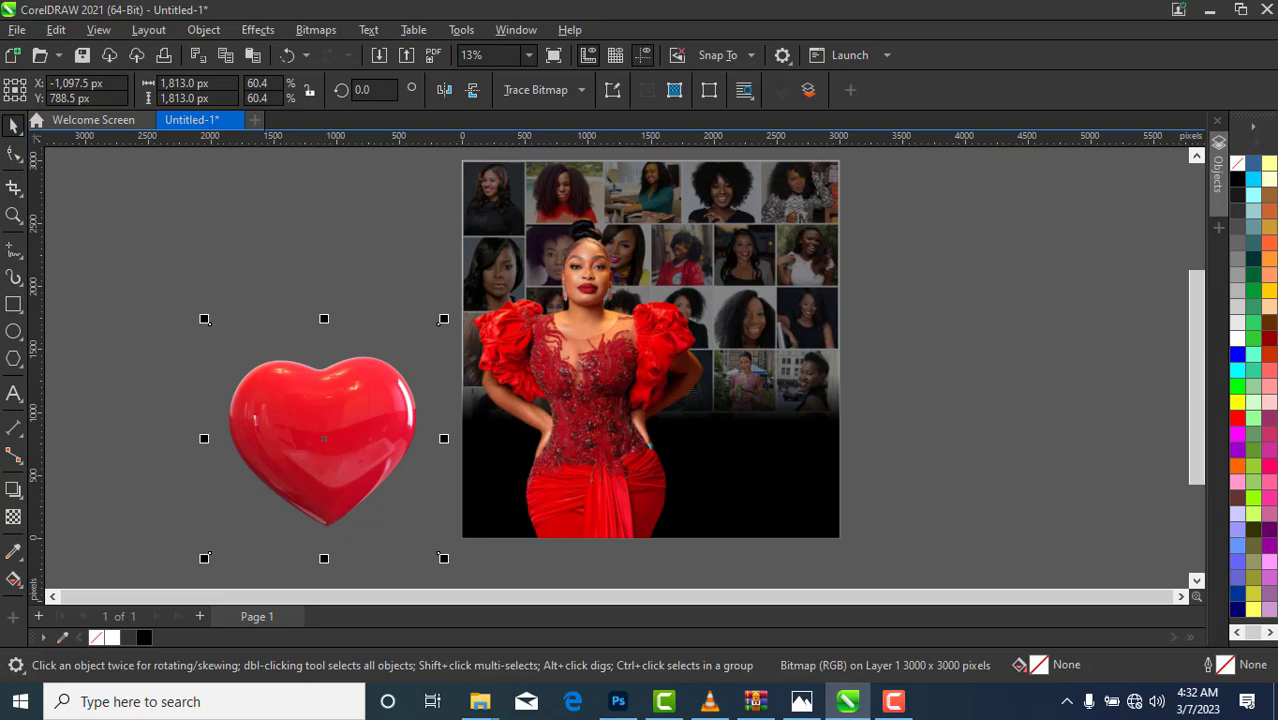
pyautogui.click(257, 29)
pyautogui.moveTo(305, 143)
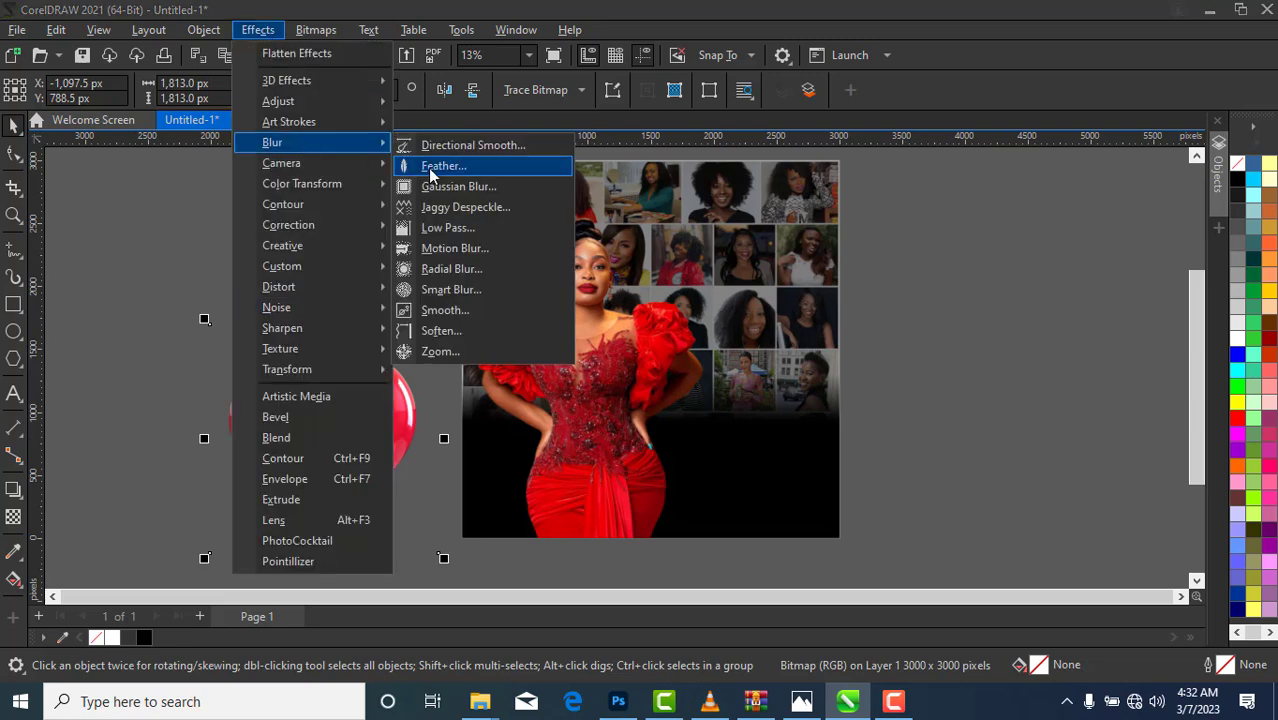
pyautogui.click(440, 188)
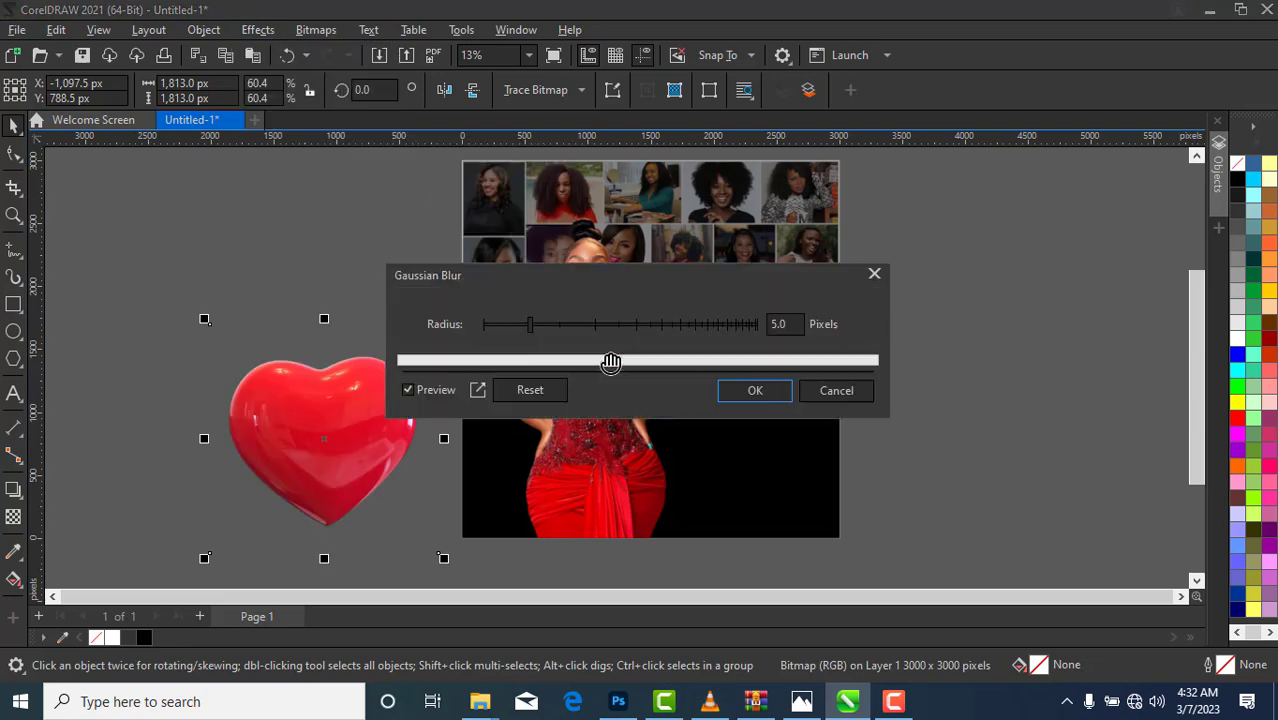
pyautogui.click(554, 332)
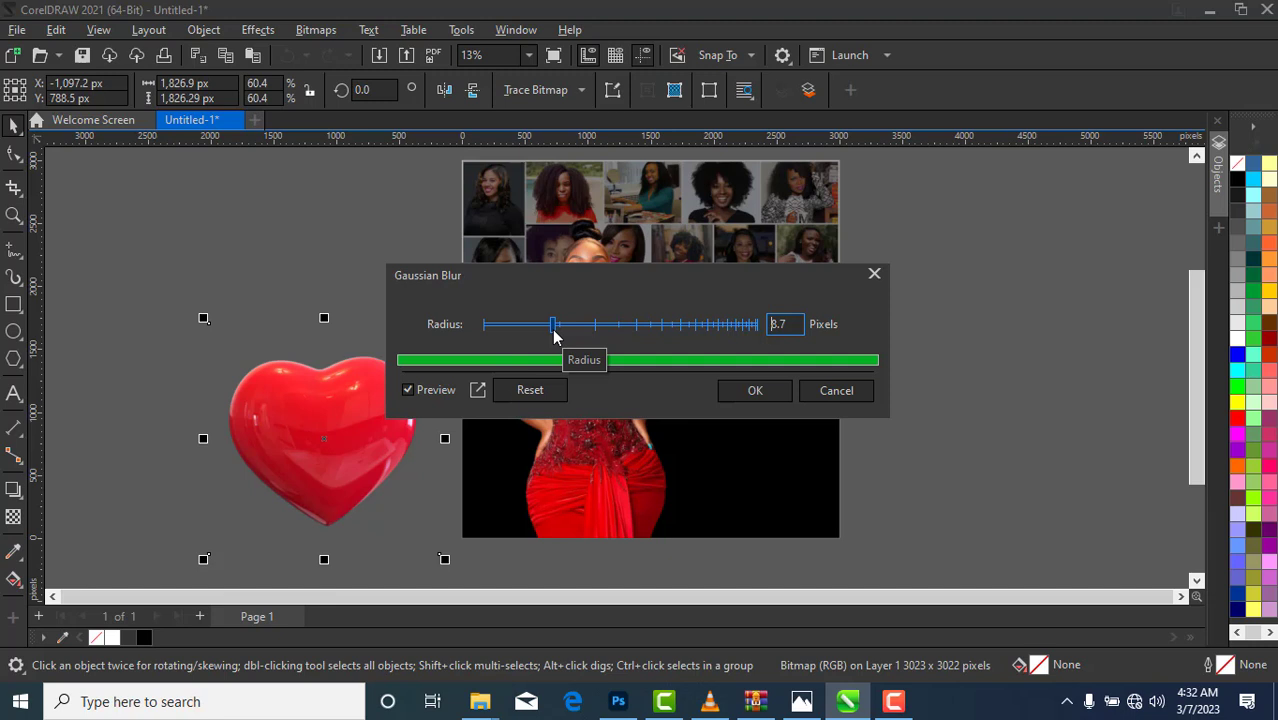
pyautogui.moveTo(554, 332); pyautogui.dragTo(569, 329)
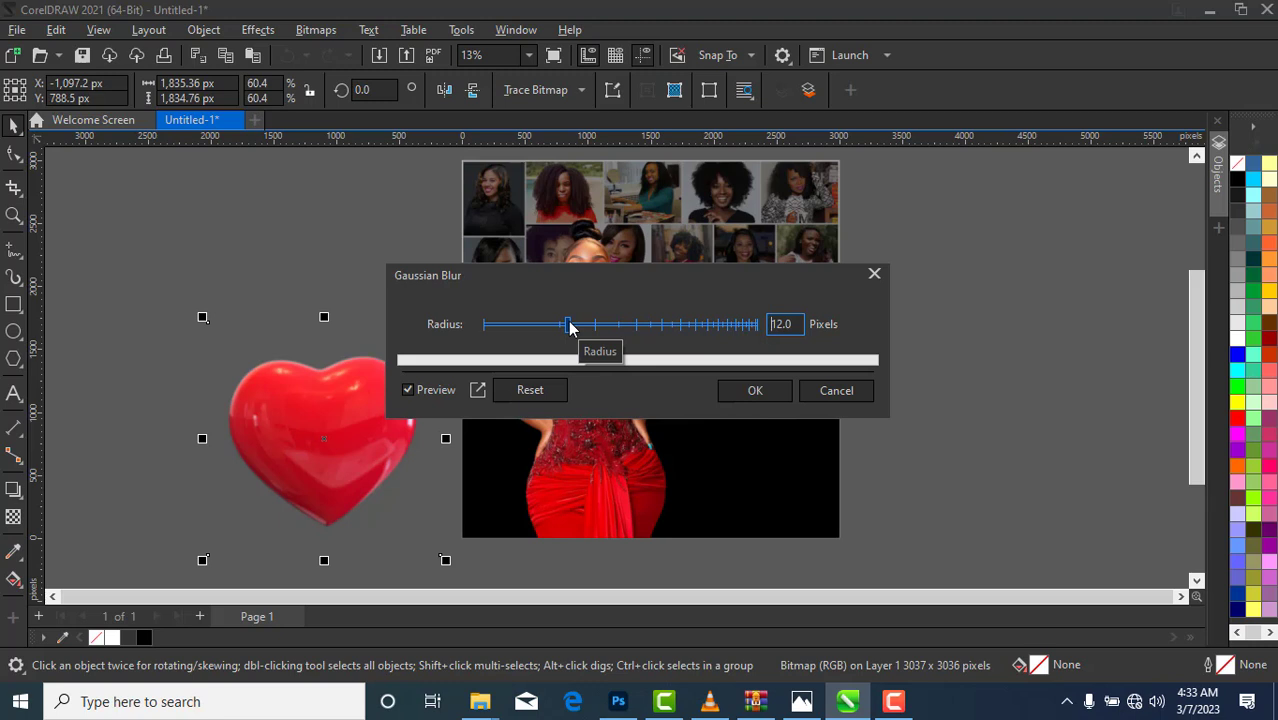
pyautogui.moveTo(601, 331); pyautogui.dragTo(619, 333)
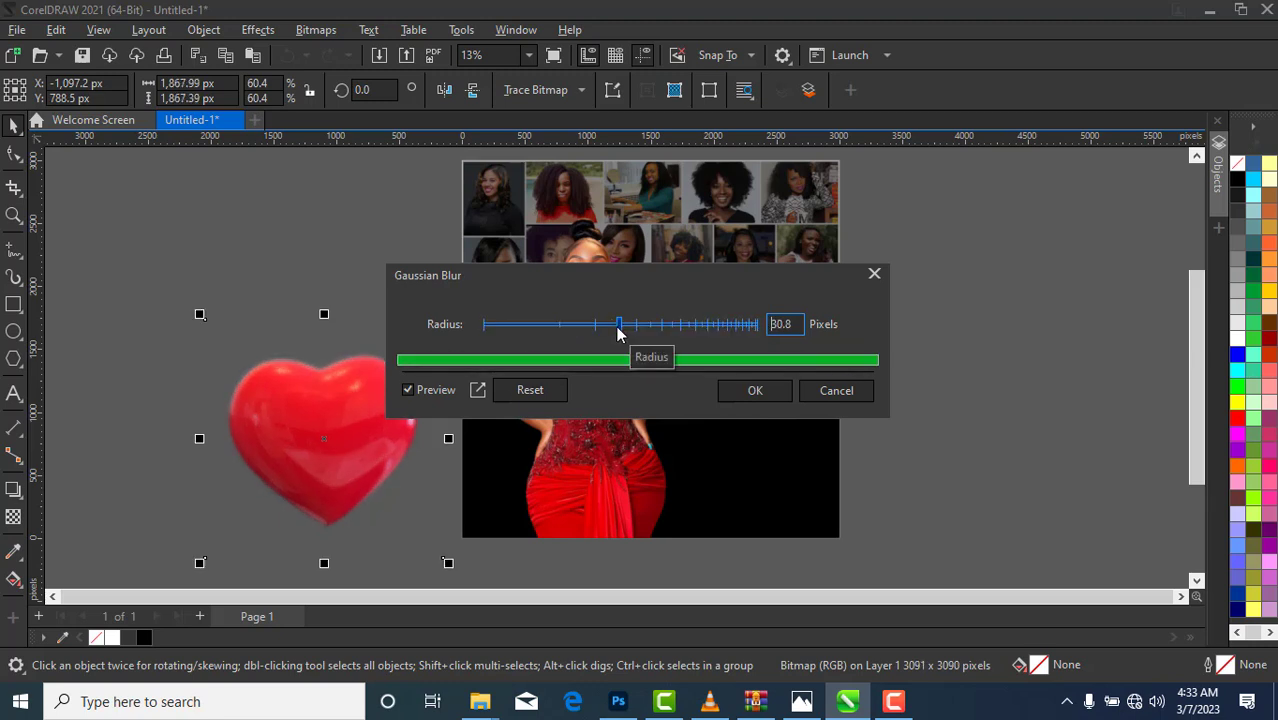
pyautogui.moveTo(618, 330); pyautogui.dragTo(615, 330)
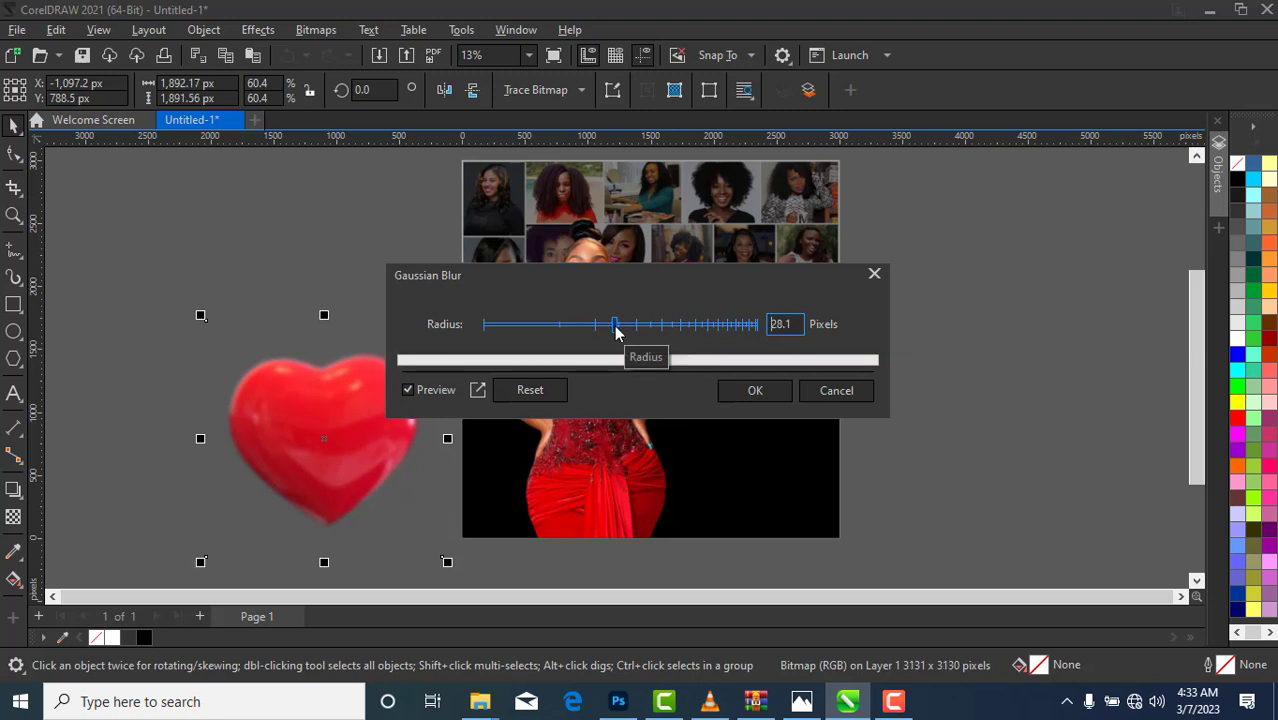
pyautogui.click(760, 392)
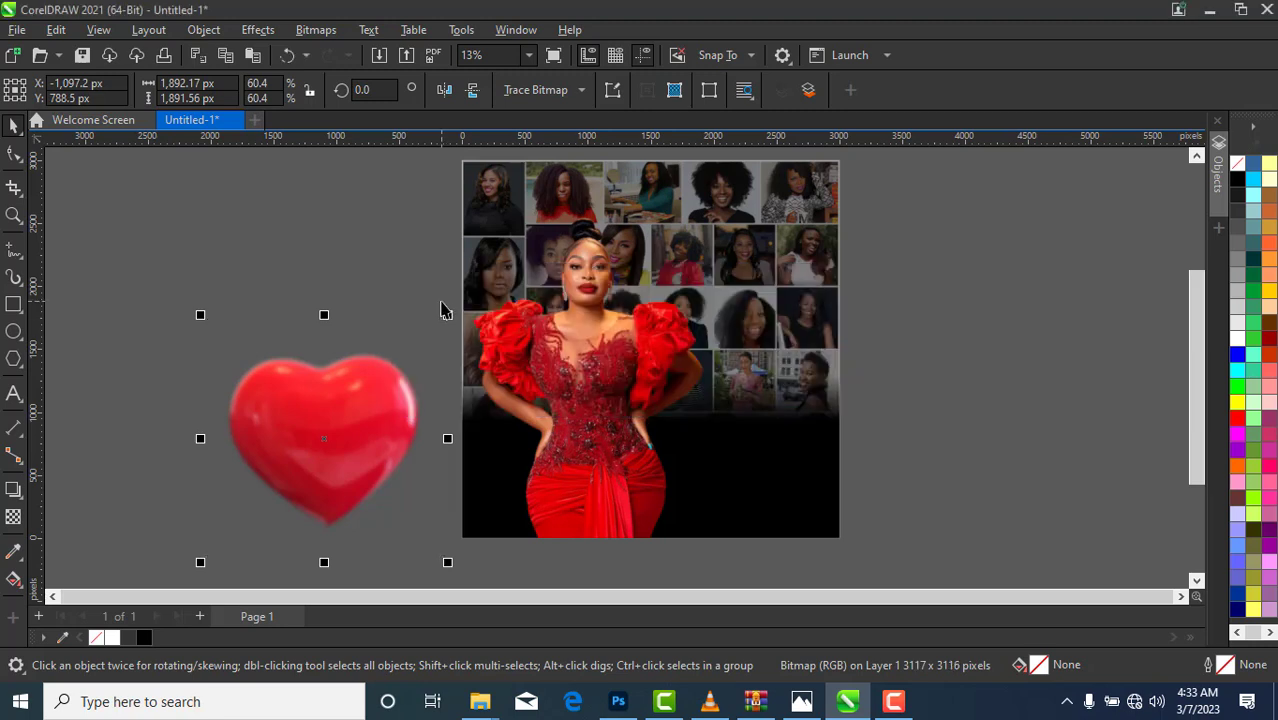
# Step: Rotate the blurred heart clockwise to an angle of about 310.6°
pyautogui.click(308, 448)
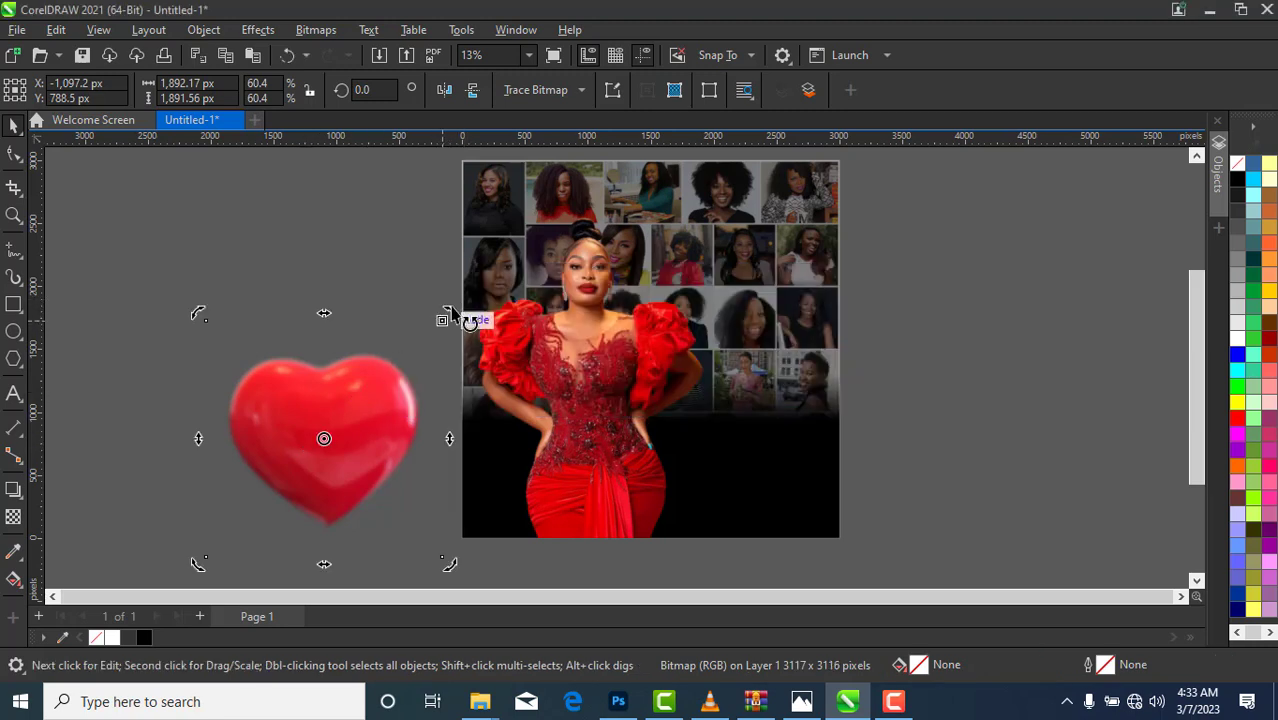
pyautogui.moveTo(452, 314); pyautogui.dragTo(470, 385)
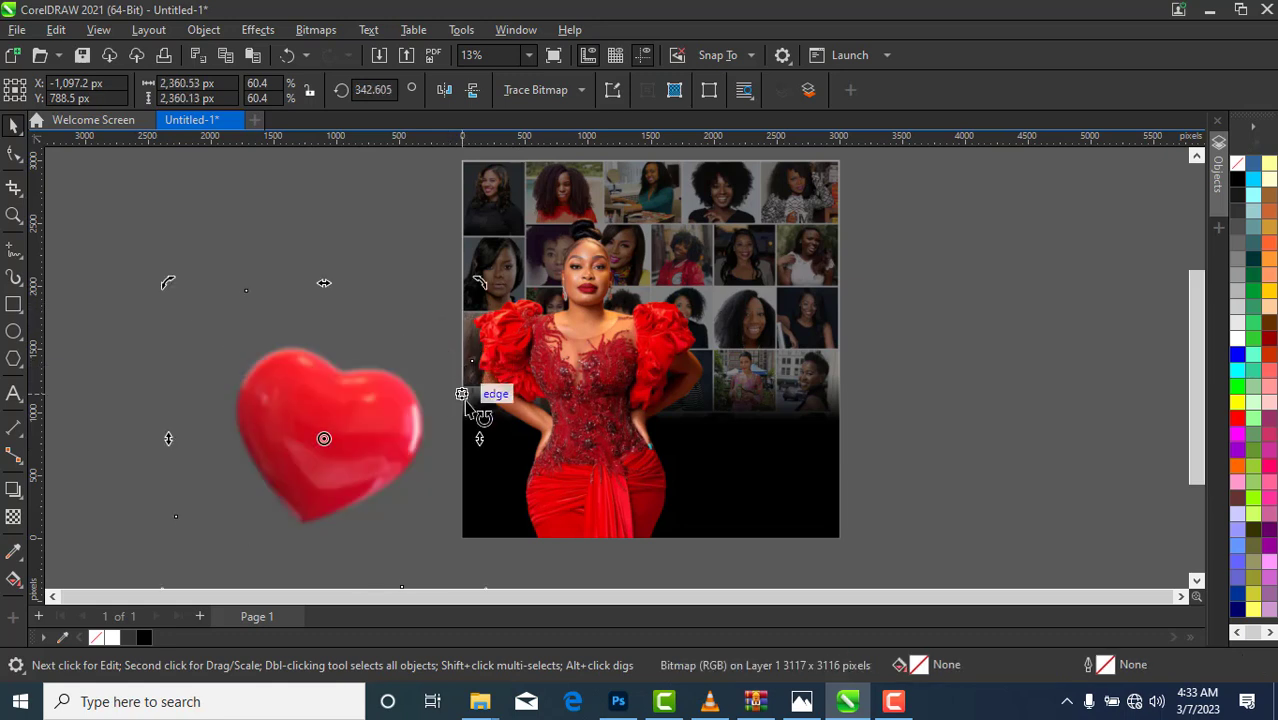
pyautogui.moveTo(482, 284); pyautogui.dragTo(505, 345)
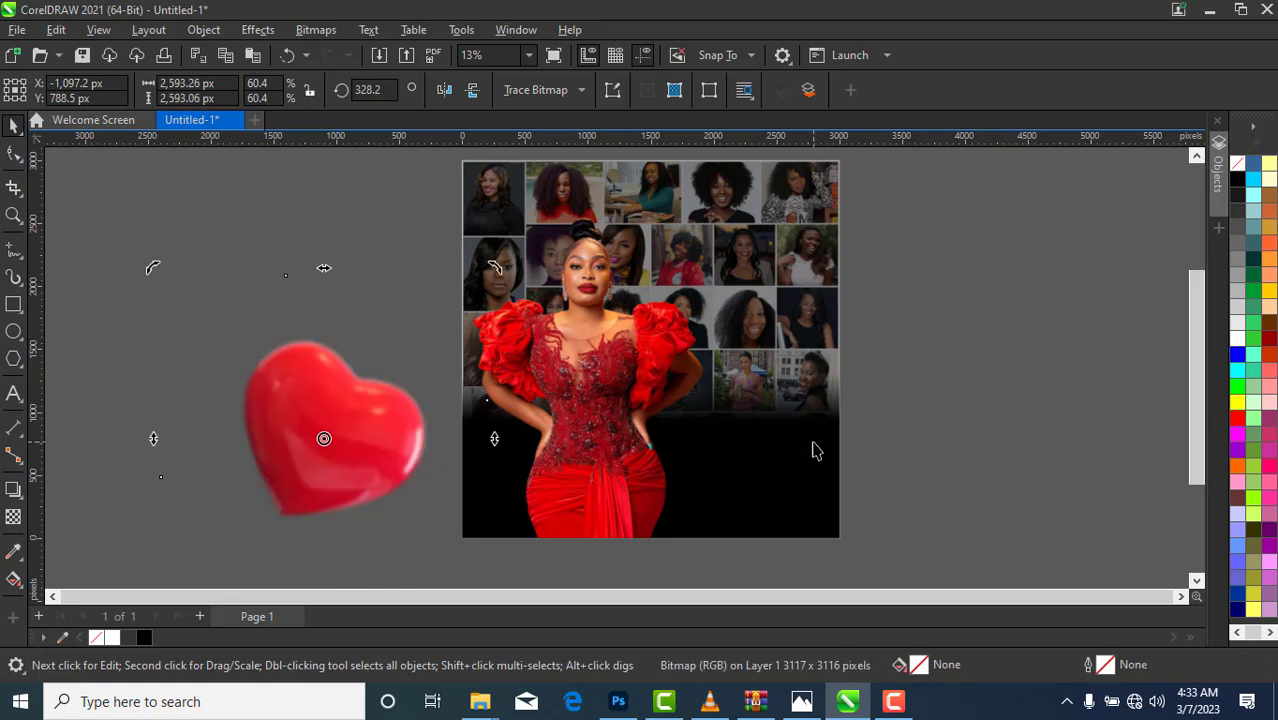
pyautogui.moveTo(1199, 354); pyautogui.dragTo(1194, 415)
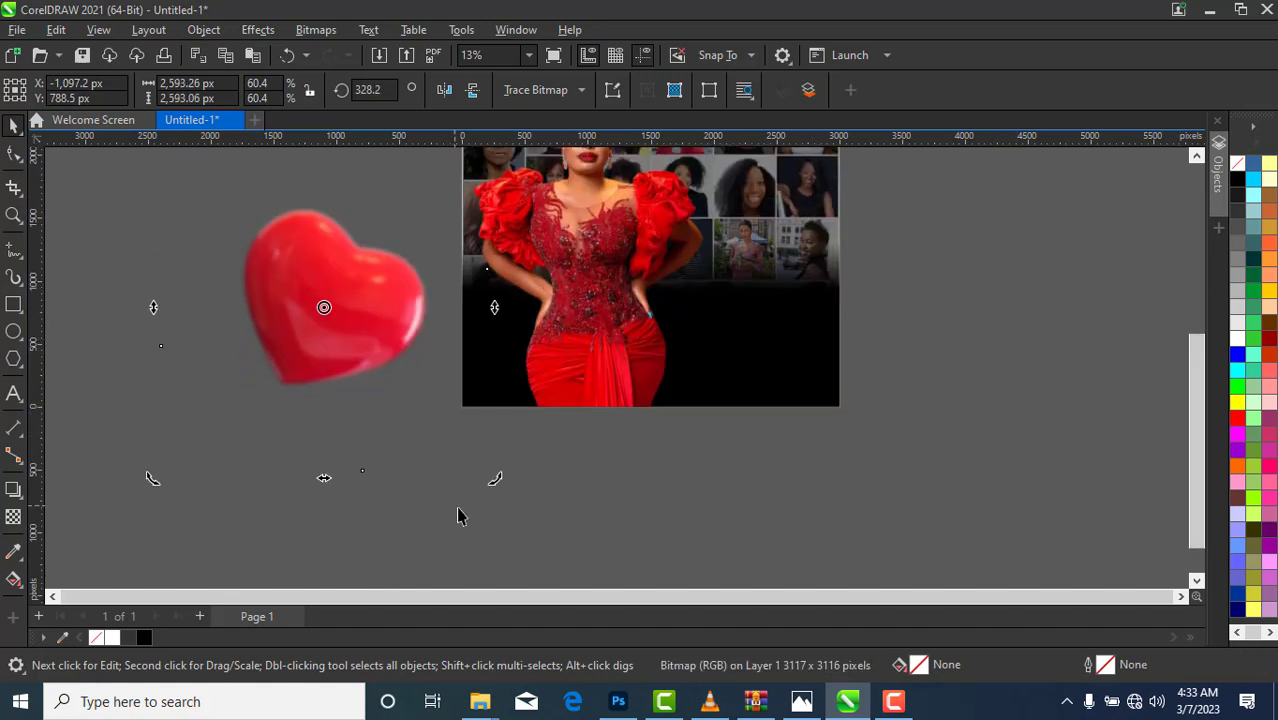
pyautogui.moveTo(498, 482)
pyautogui.mouseDown()
pyautogui.moveTo(488, 506)
pyautogui.moveTo(444, 509)
pyautogui.moveTo(494, 488)
pyautogui.moveTo(491, 505)
pyautogui.mouseUp()
pyautogui.click(418, 439)
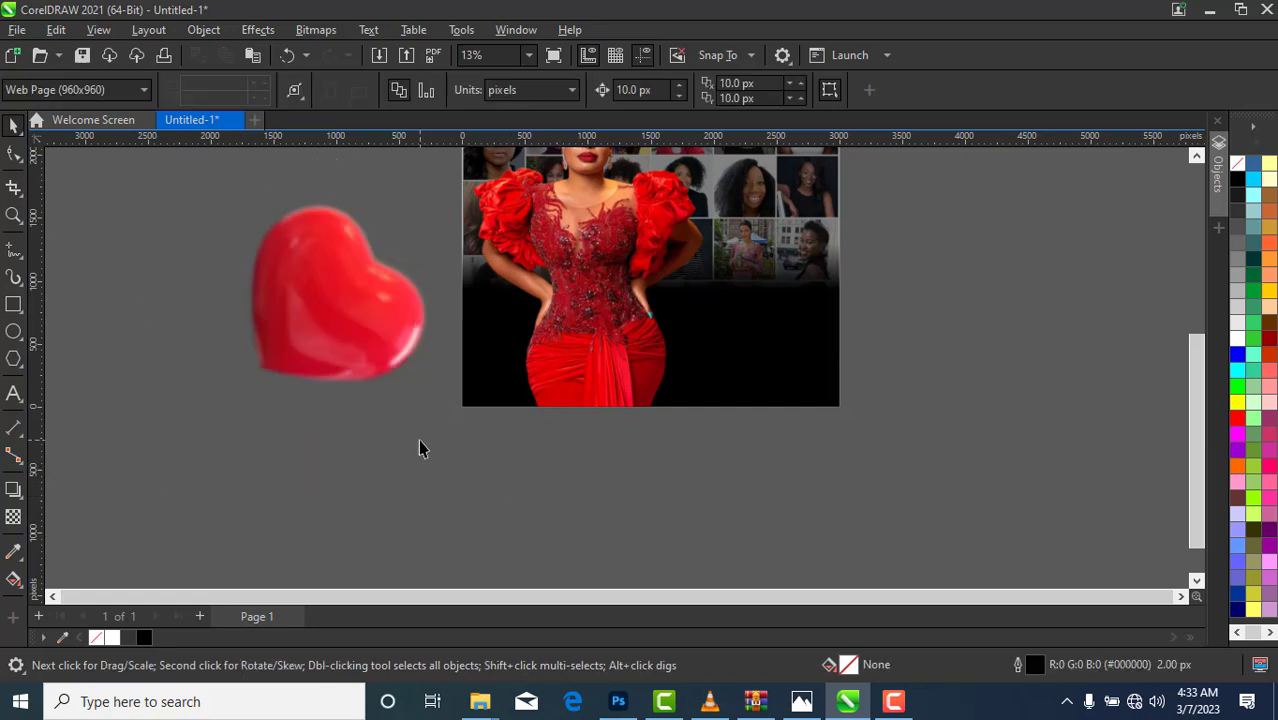
# Step: Enlarge the heart to about 72.1% and move it over the flyer's lower-left corner, at about X -69, Y 102 px
pyautogui.click(331, 300)
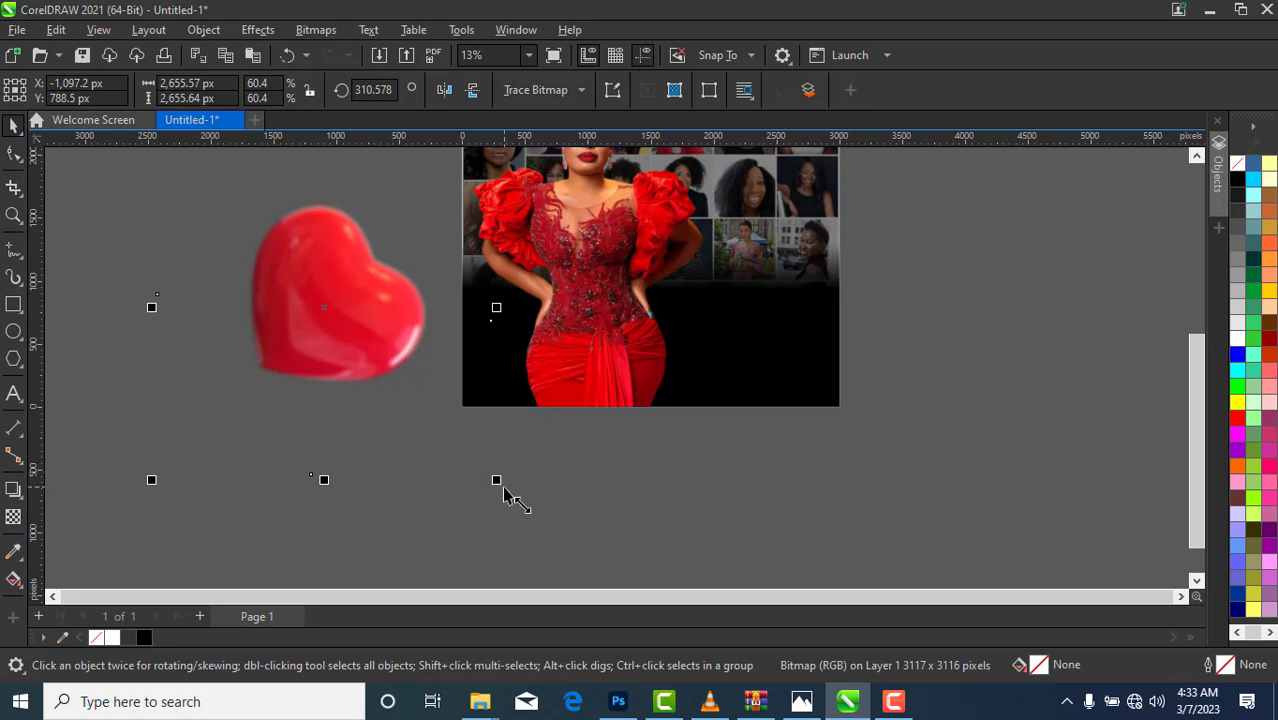
pyautogui.moveTo(498, 486); pyautogui.dragTo(560, 543)
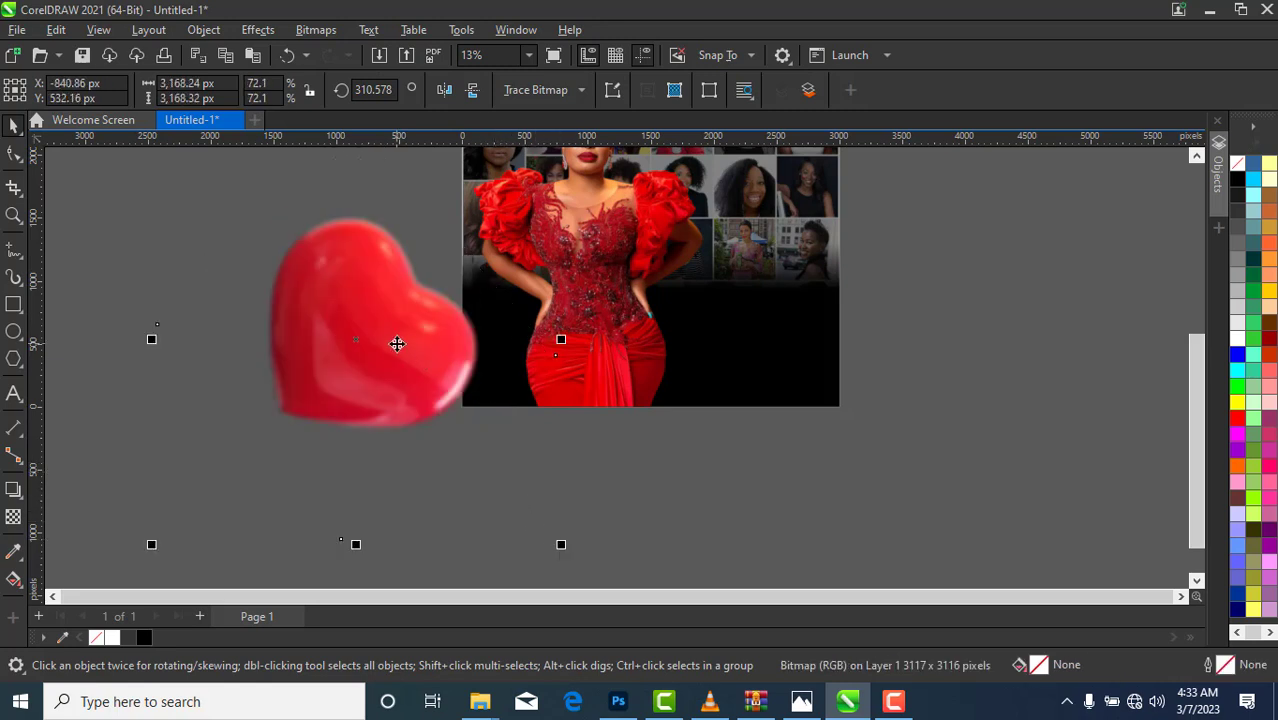
pyautogui.moveTo(360, 340); pyautogui.dragTo(478, 386)
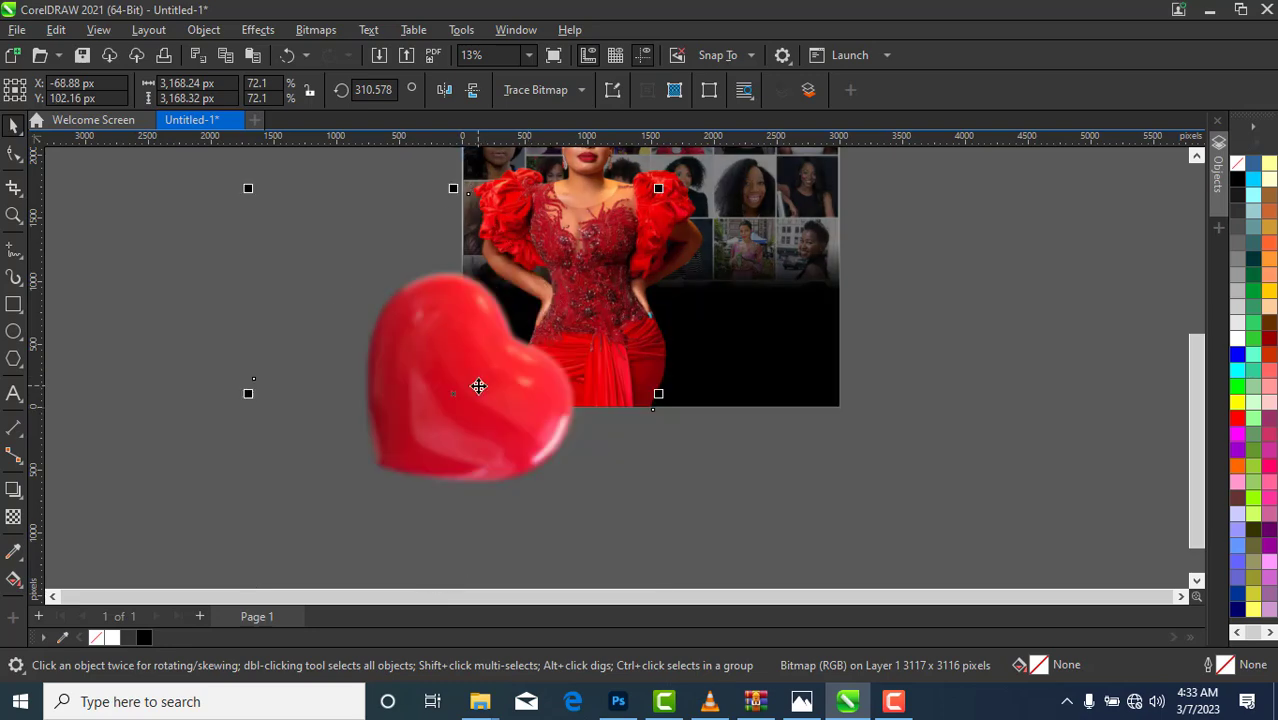
# Step: Rotate the heart slightly to about 316.7° and shift it to about X -31, Y -24 px
pyautogui.click(491, 327)
pyautogui.moveTo(668, 197); pyautogui.dragTo(650, 175)
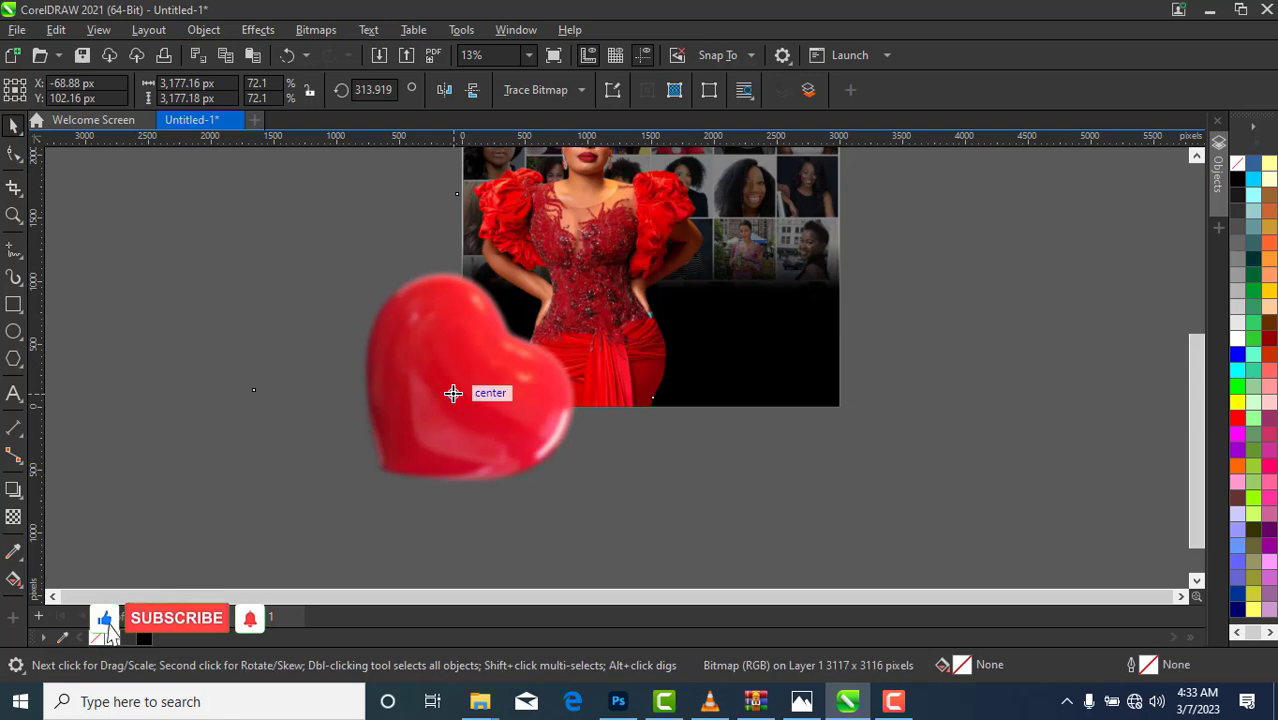
pyautogui.click(455, 395)
pyautogui.moveTo(477, 375); pyautogui.dragTo(482, 391)
pyautogui.click(485, 370)
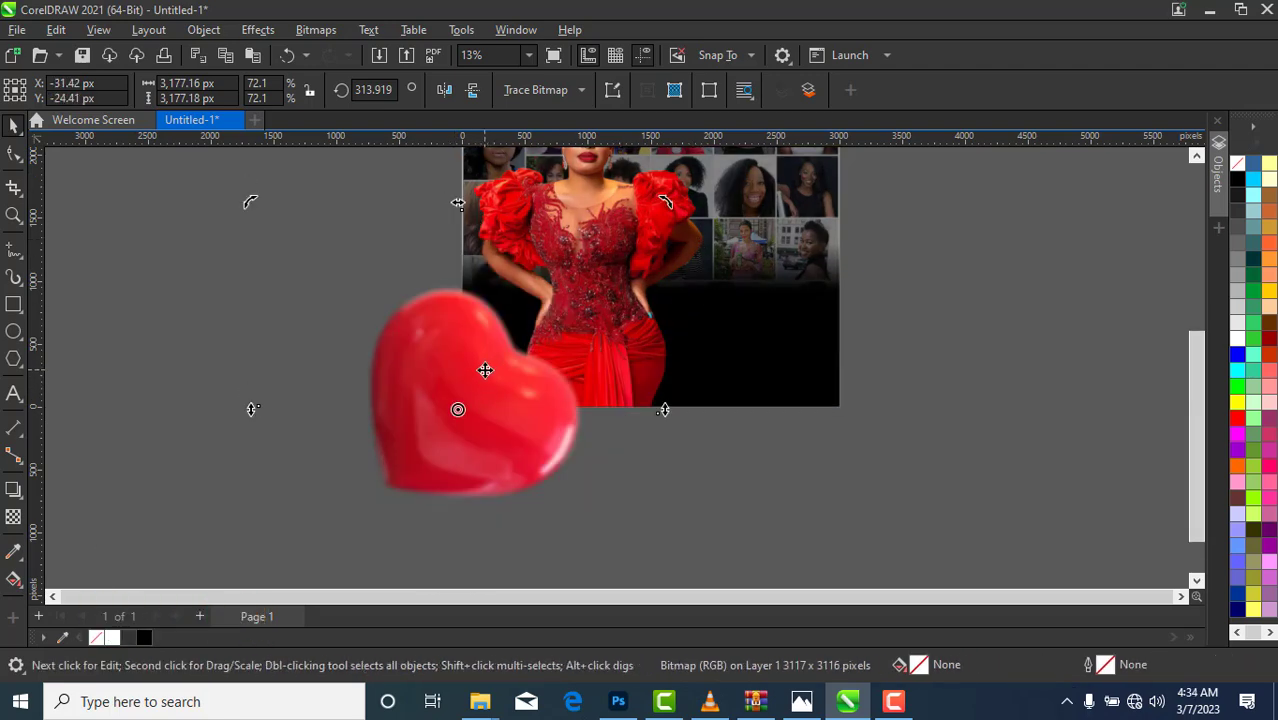
pyautogui.moveTo(668, 205); pyautogui.dragTo(667, 200)
# Step: Scale the heart up to about 73.6% and move it to about X -44, Y -140 px at the flyer's lower-left corner
pyautogui.click(458, 409)
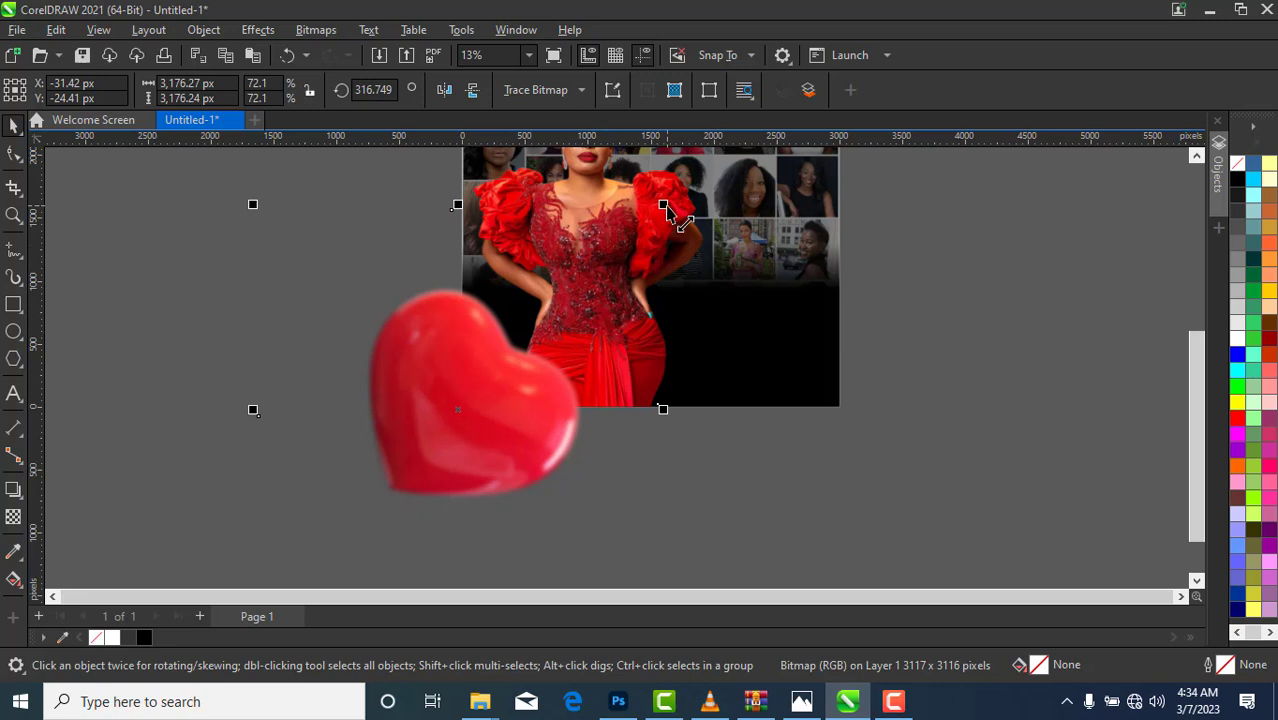
pyautogui.moveTo(663, 204); pyautogui.dragTo(671, 198)
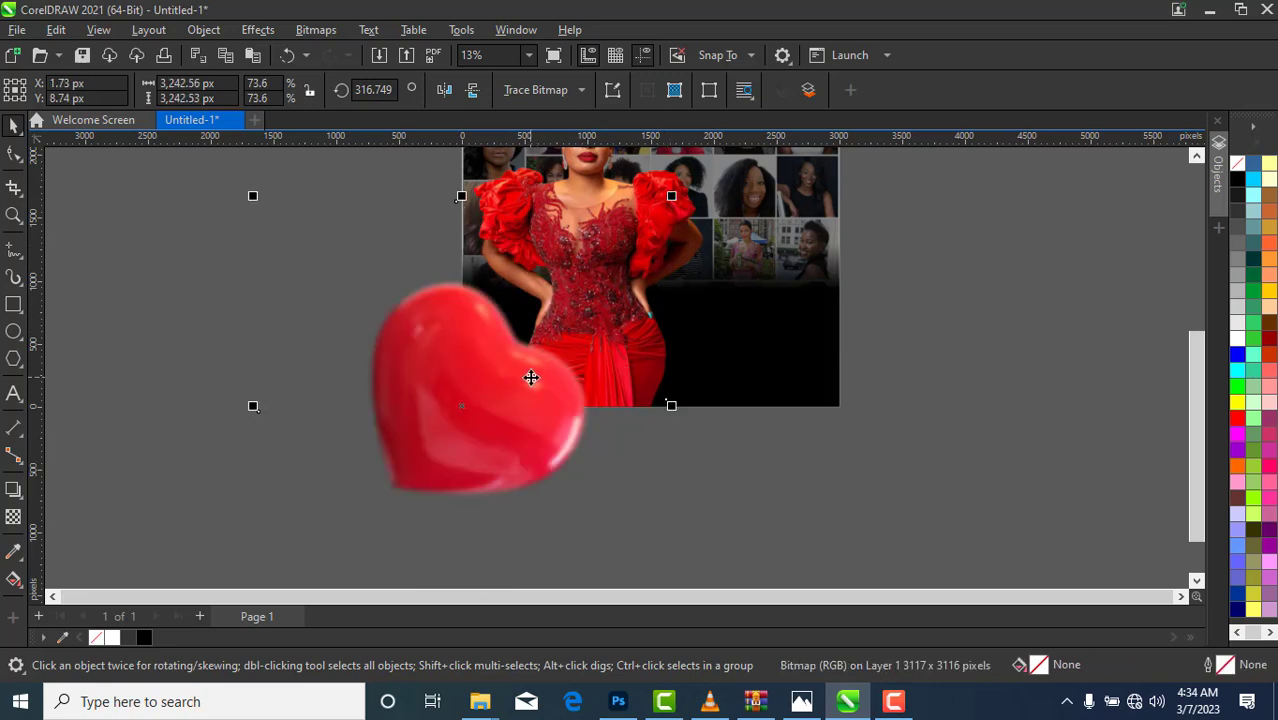
pyautogui.moveTo(504, 411); pyautogui.dragTo(505, 415)
pyautogui.click(506, 414)
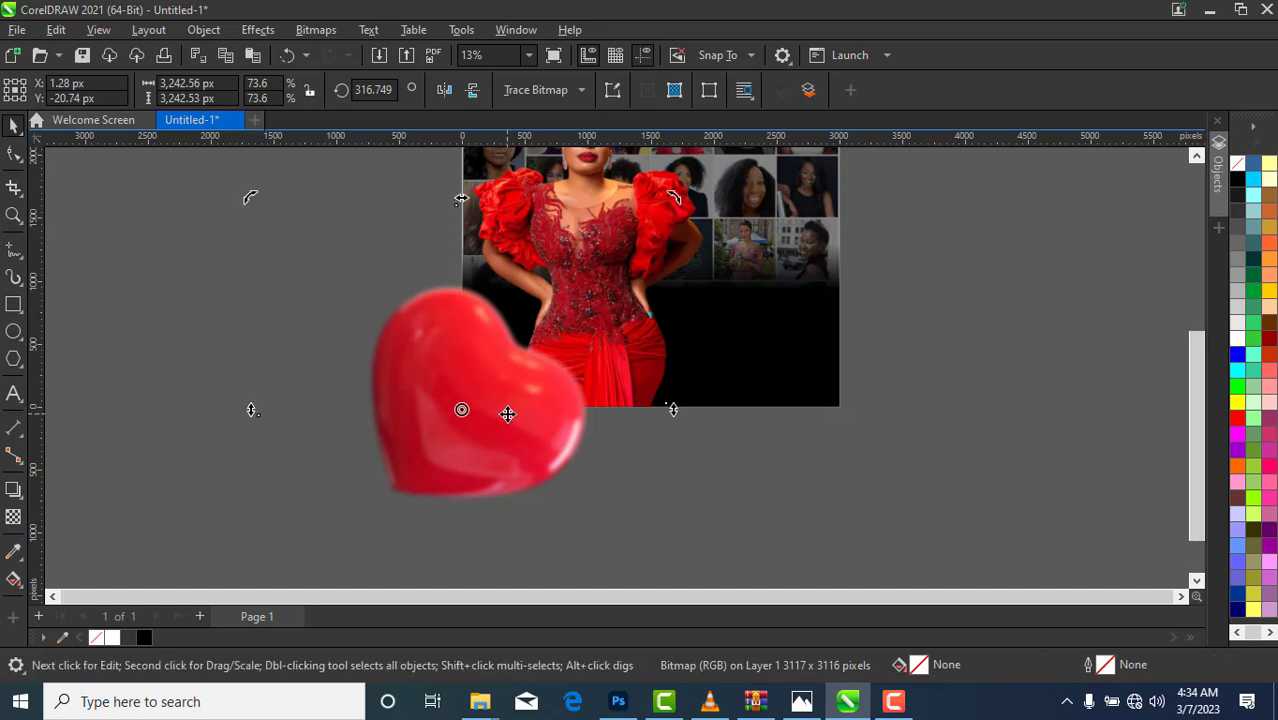
pyautogui.moveTo(488, 416); pyautogui.dragTo(482, 431)
pyautogui.click(494, 394)
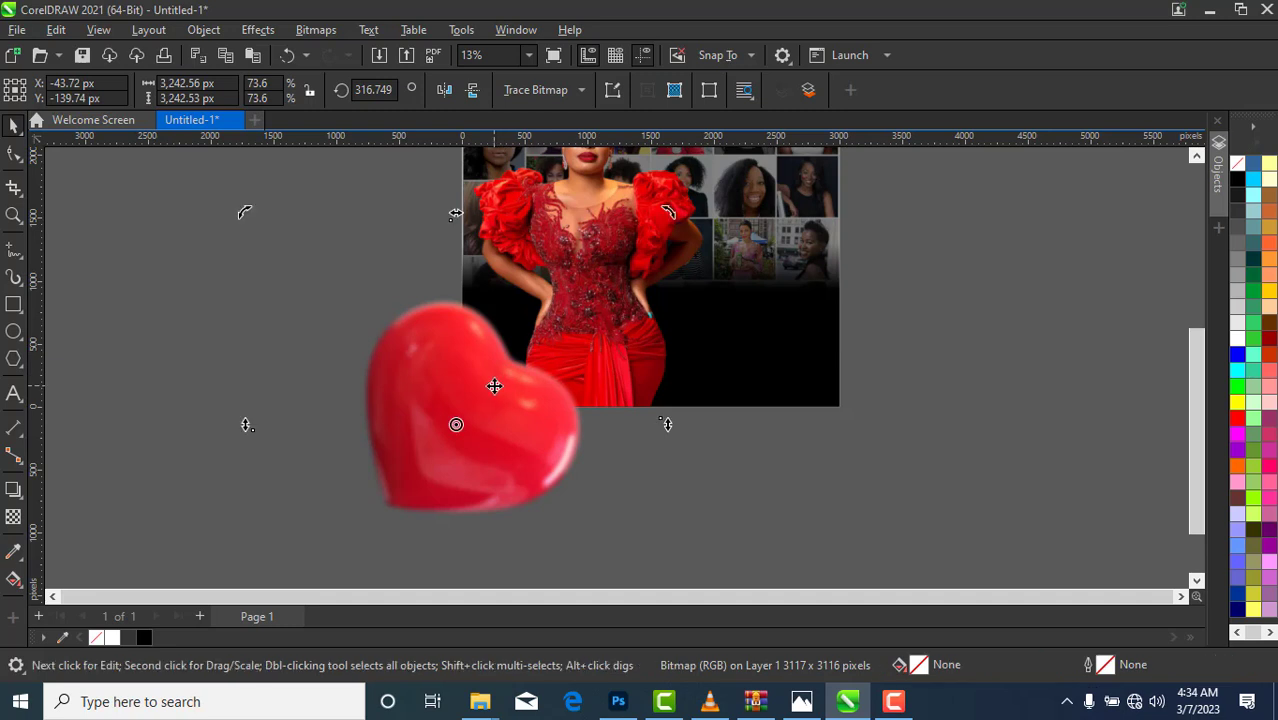
# Step: Rotate the heart to about 328.3° and shift it to about X 31, Y -161 px over the flyer's lower-left corner
pyautogui.moveTo(665, 214)
pyautogui.mouseDown()
pyautogui.moveTo(657, 198)
pyautogui.moveTo(665, 208)
pyautogui.mouseUp()
pyautogui.click(459, 411)
pyautogui.moveTo(459, 412); pyautogui.dragTo(469, 409)
pyautogui.click(469, 409)
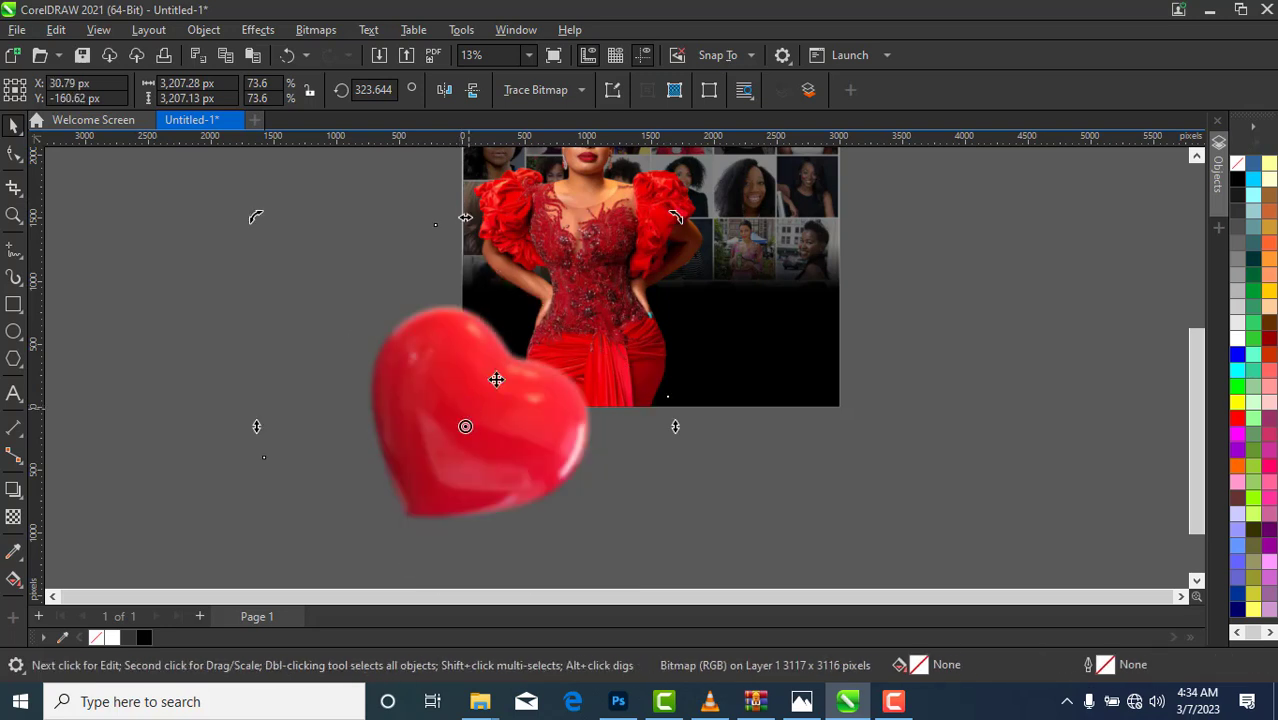
pyautogui.moveTo(676, 216); pyautogui.dragTo(684, 215)
pyautogui.click(479, 395)
pyautogui.click(522, 442)
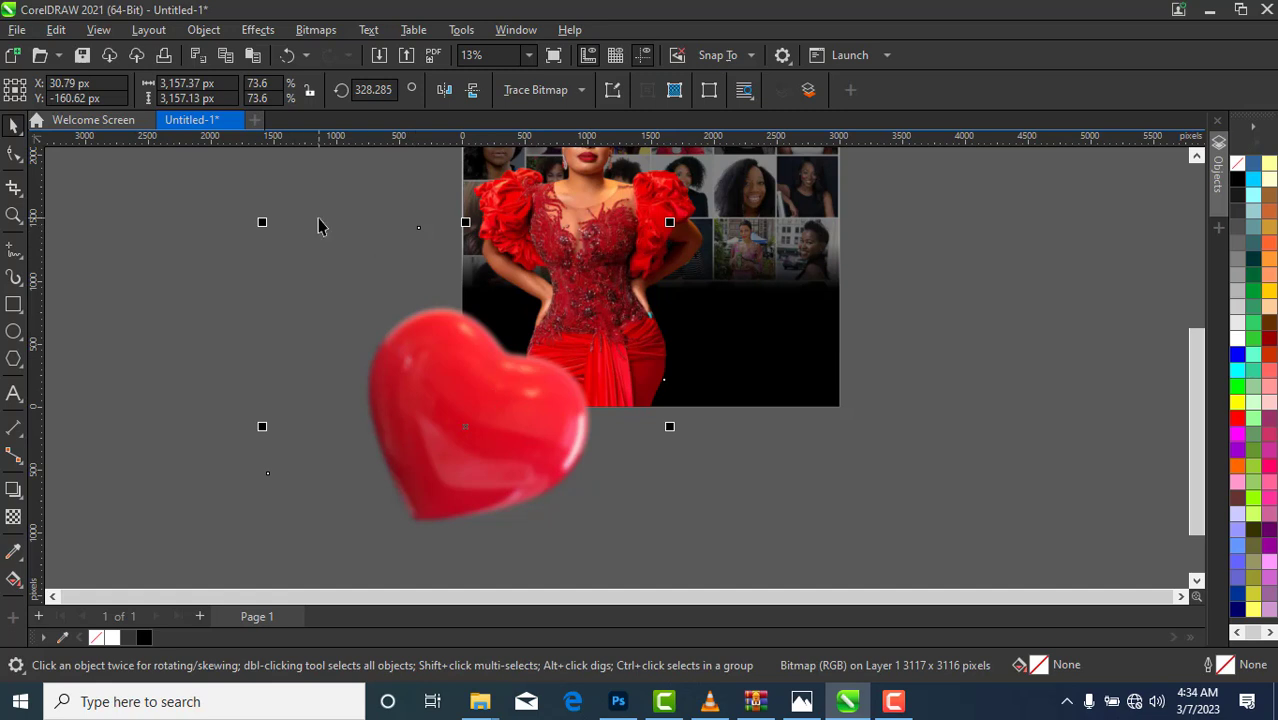
# Step: PowerClip the heart inside the 3000 × 3000 px flyer rectangle
pyautogui.rightClick(489, 371)
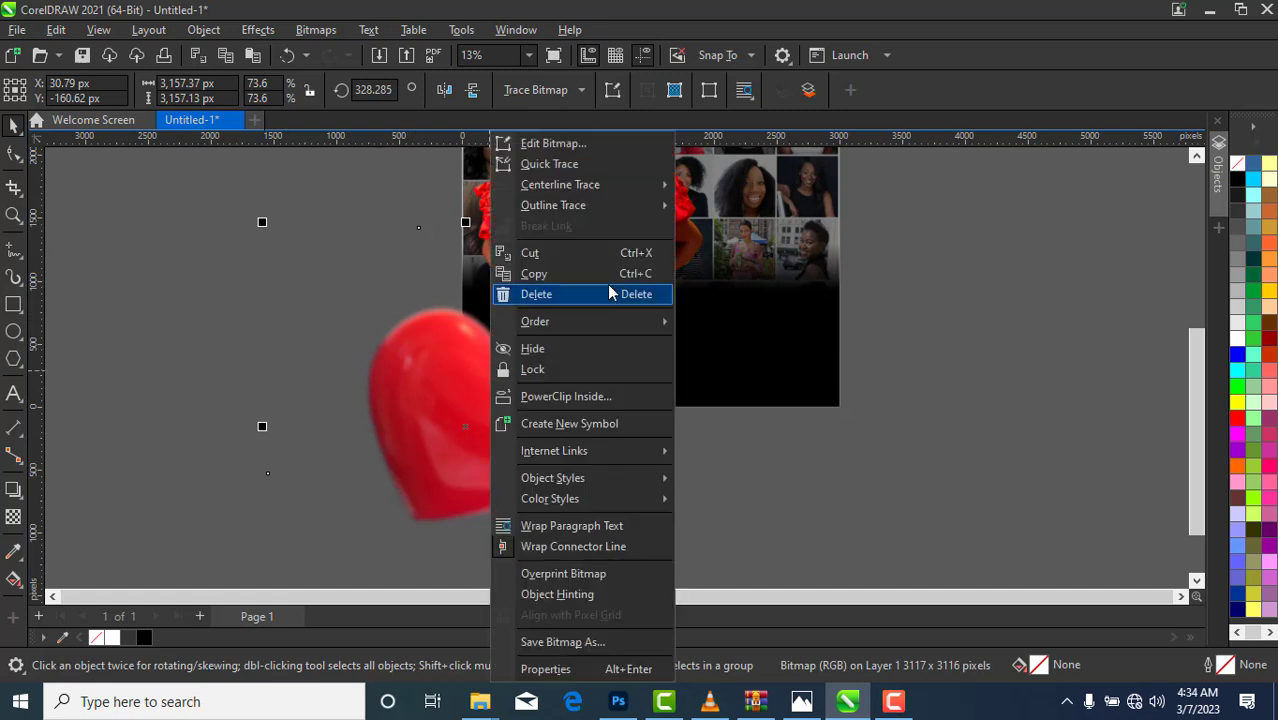
pyautogui.click(583, 395)
pyautogui.click(674, 352)
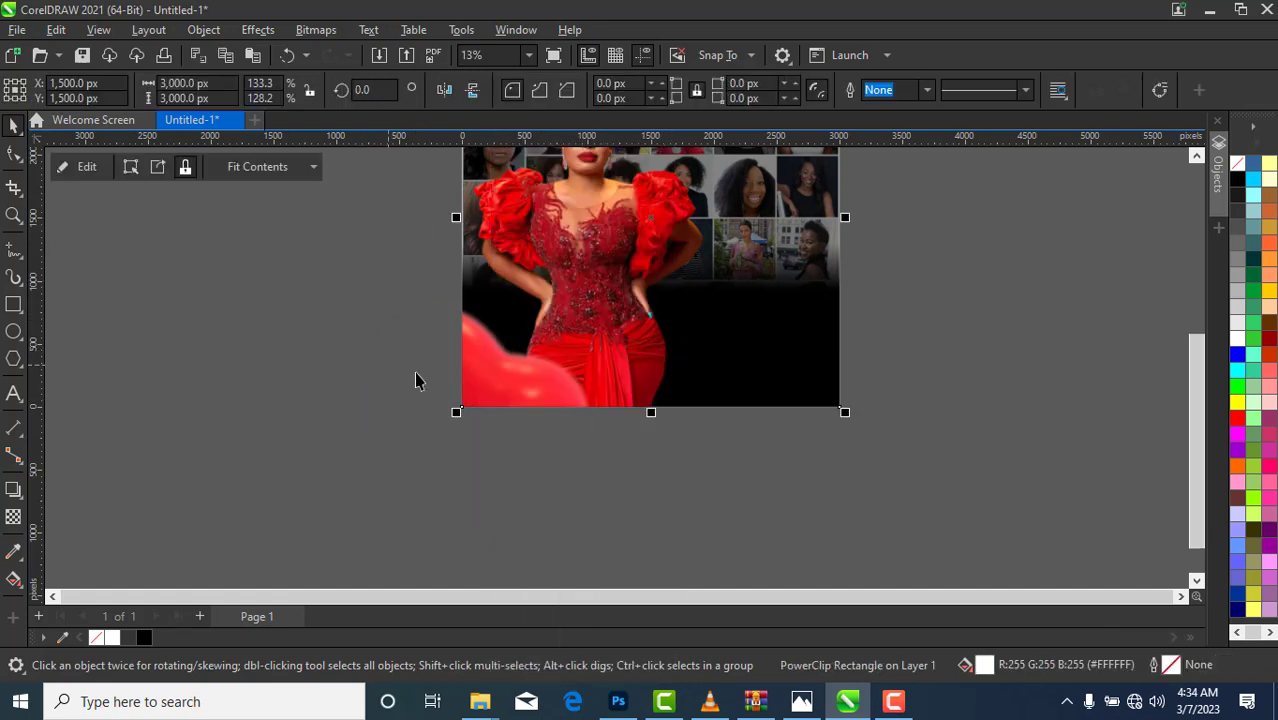
# Step: Open the flyer's PowerClip contents for editing and move the heart to about X 210, Y -316 px
pyautogui.click(70, 166)
pyautogui.moveTo(492, 449)
pyautogui.mouseDown()
pyautogui.moveTo(523, 467)
pyautogui.moveTo(508, 463)
pyautogui.mouseUp()
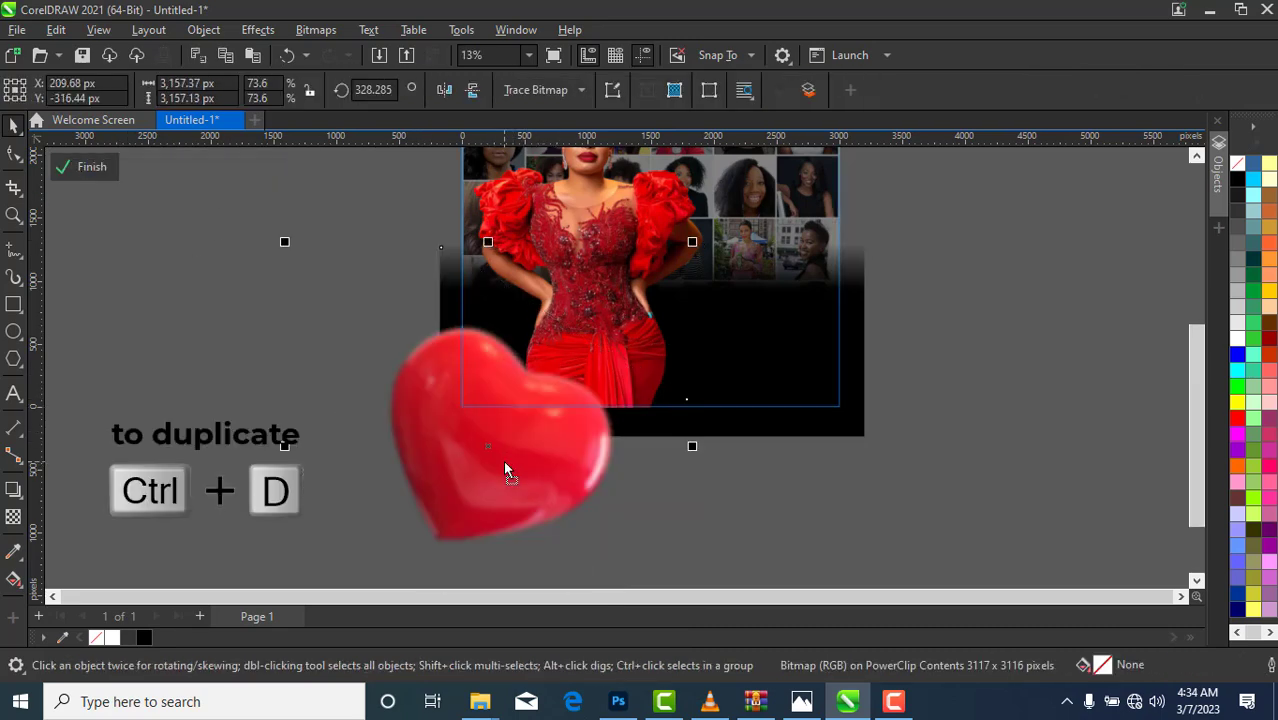
pyautogui.rightClick(503, 460)
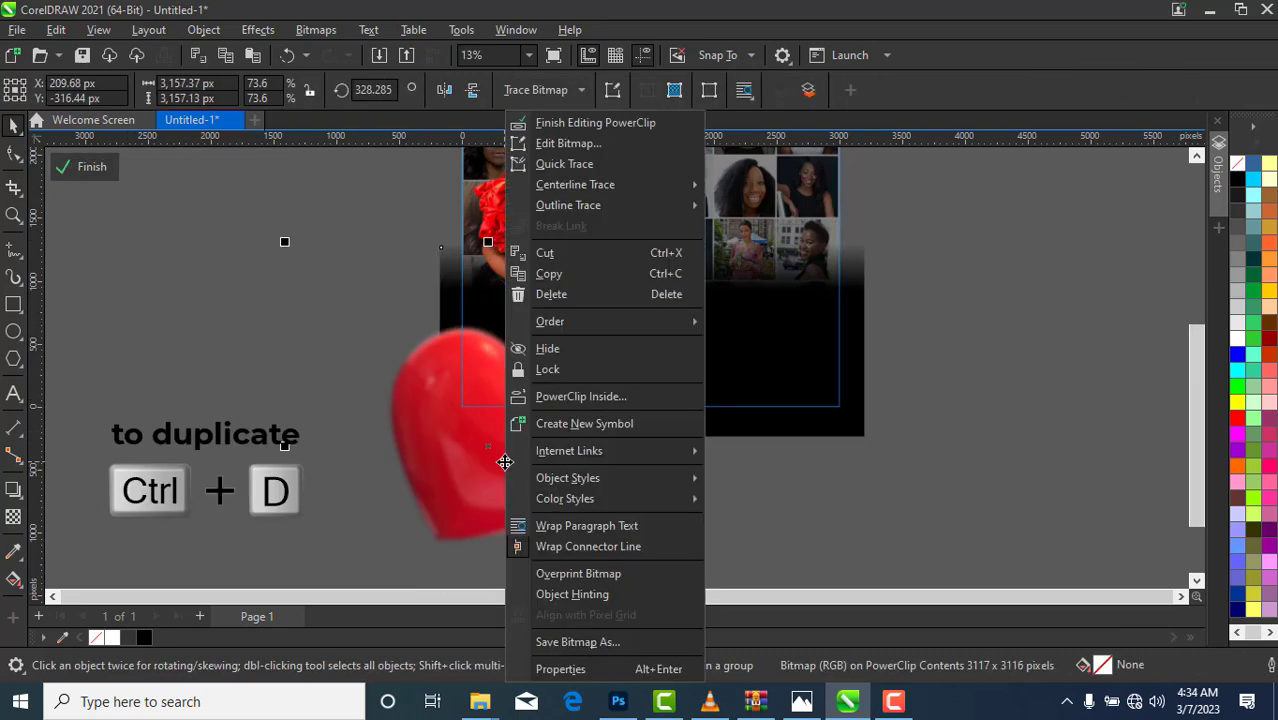
pyautogui.click(221, 402)
# Step: Add a duplicate heart at the flyer's lower-right corner, rotated to about 15.7° and positioned at about X 2666, Y -359 px
pyautogui.click(505, 457)
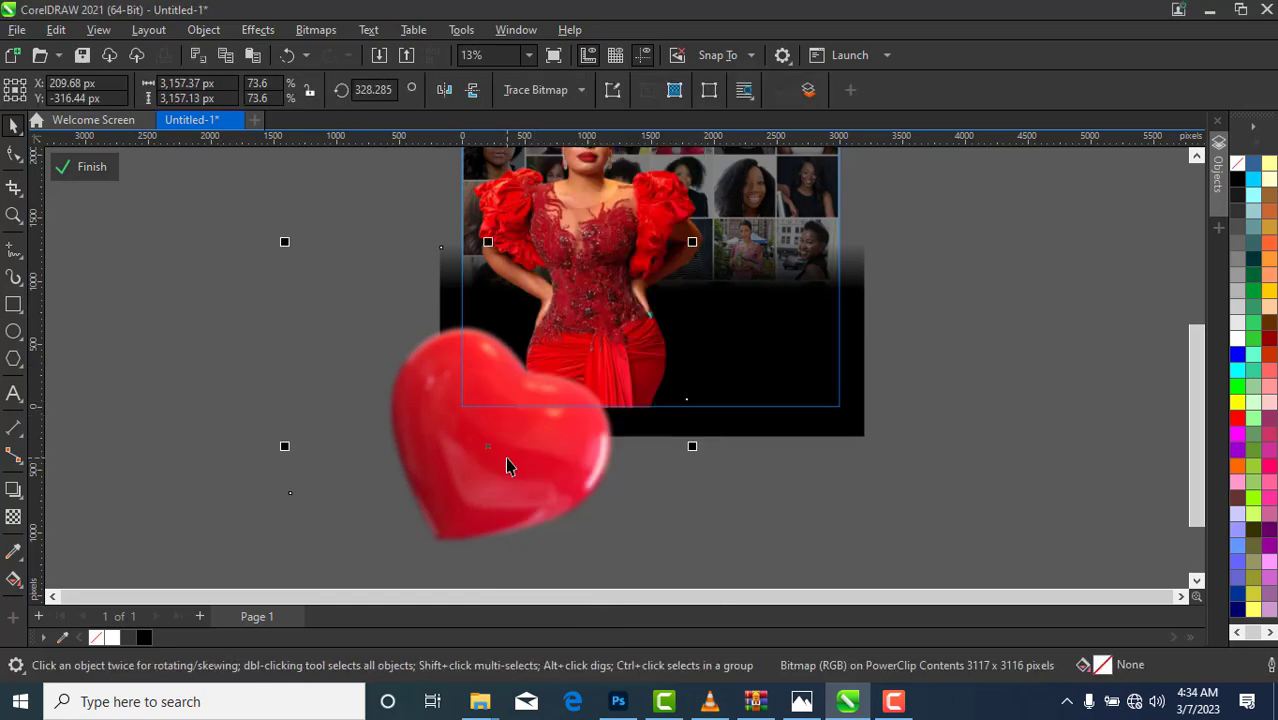
pyautogui.moveTo(505, 457); pyautogui.dragTo(722, 455)
pyautogui.click(716, 406)
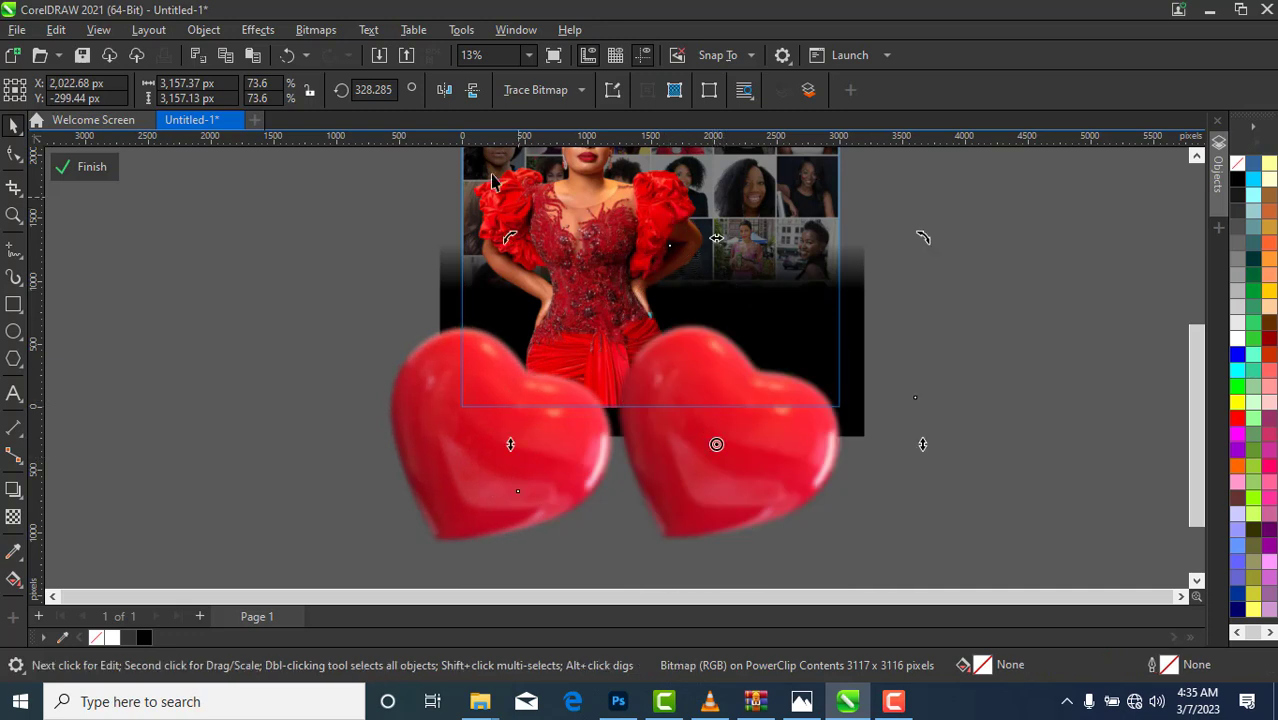
pyautogui.moveTo(510, 238)
pyautogui.mouseDown()
pyautogui.moveTo(442, 309)
pyautogui.moveTo(412, 468)
pyautogui.mouseUp()
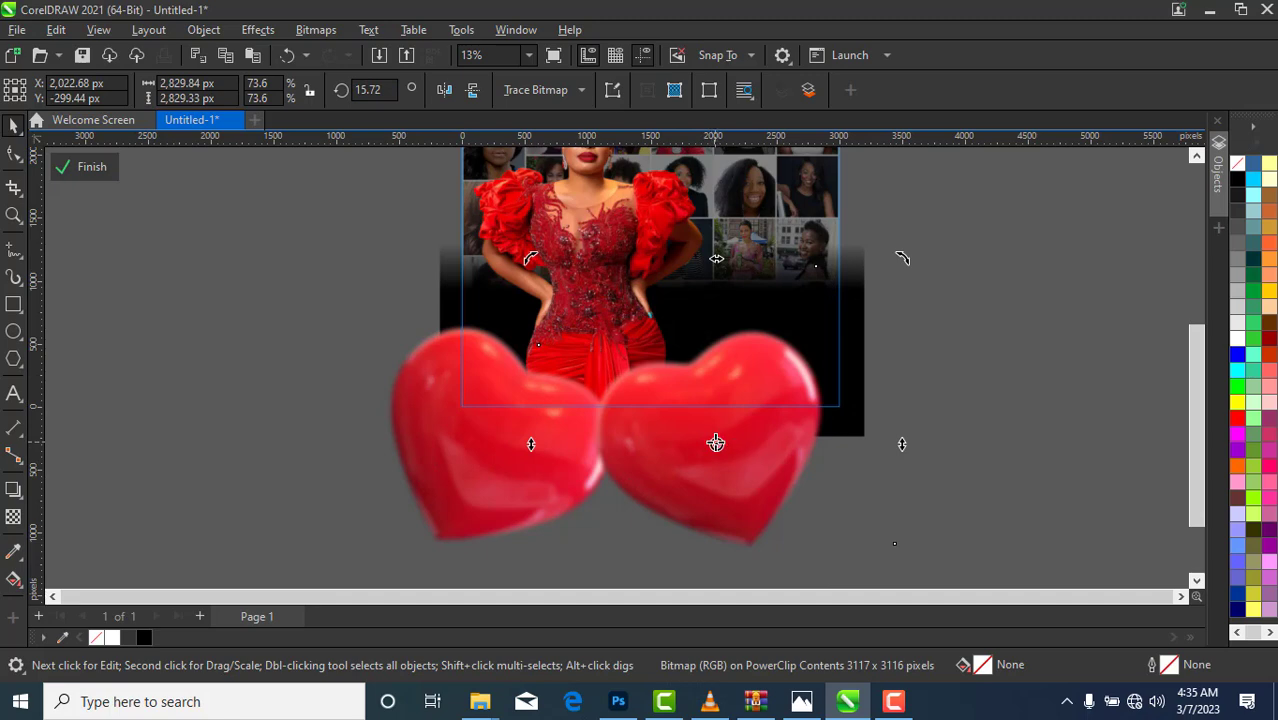
pyautogui.moveTo(714, 443); pyautogui.dragTo(798, 461)
pyautogui.click(797, 456)
pyautogui.rightClick(798, 457)
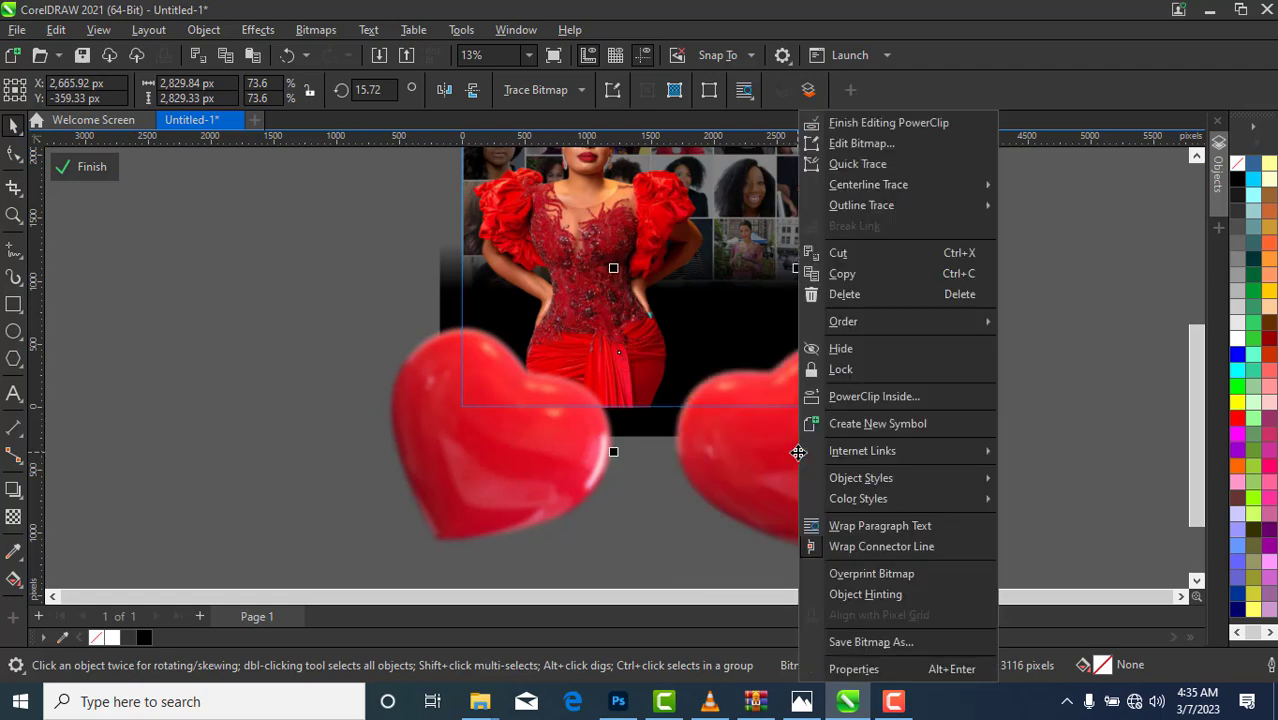
pyautogui.click(829, 277)
pyautogui.moveTo(752, 448); pyautogui.dragTo(660, 446)
pyautogui.hotkey('ctrl', 'z')
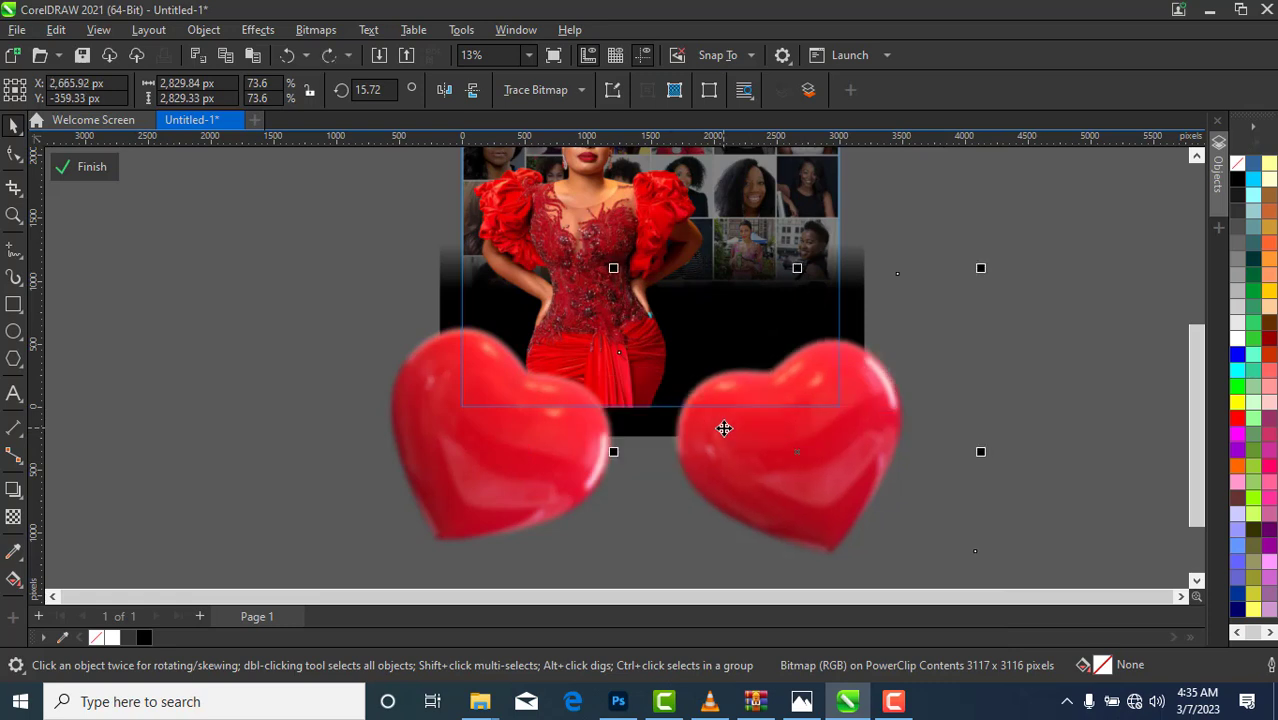
pyautogui.rightClick(723, 428)
pyautogui.click(770, 274)
pyautogui.moveTo(777, 452); pyautogui.dragTo(688, 453)
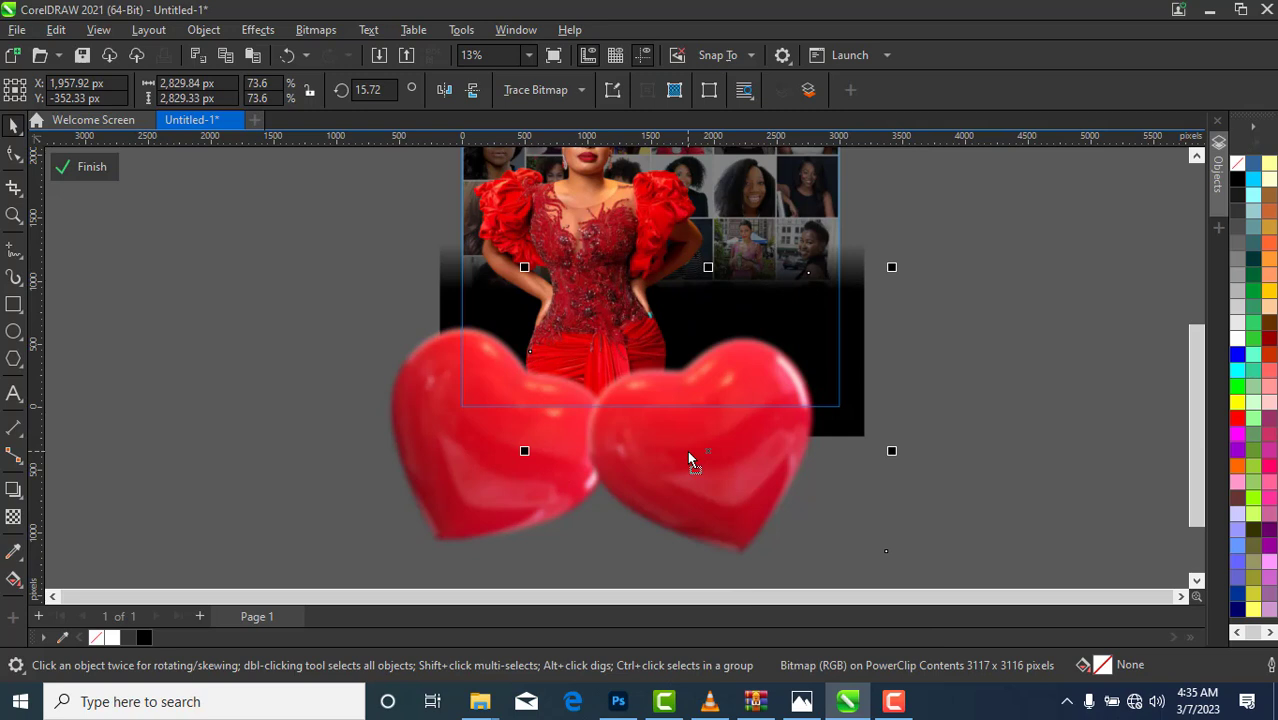
pyautogui.hotkey('ctrl', 'z')
pyautogui.hotkey('ctrl', 'z')
# Step: Place another duplicate heart at about X 2005, Y 99 px and rotate it nearly upright to about 359.5°
pyautogui.moveTo(1070, 456); pyautogui.dragTo(680, 393)
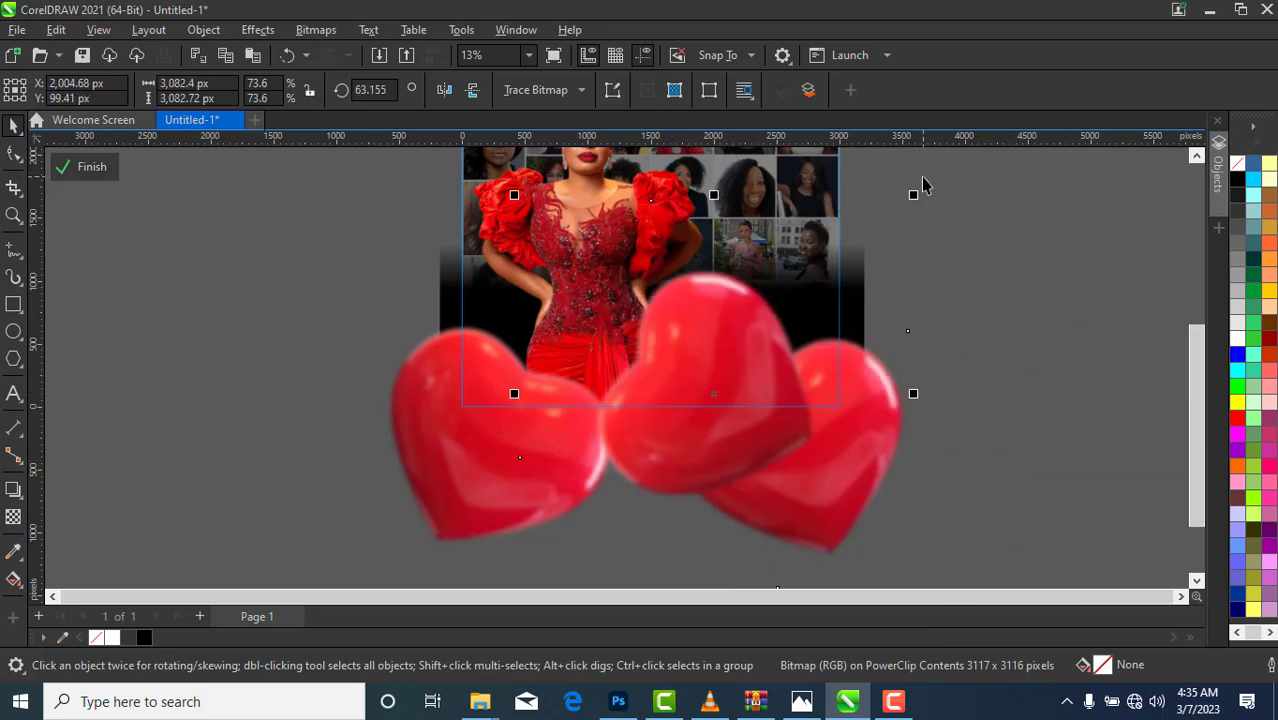
pyautogui.click(733, 327)
pyautogui.moveTo(920, 193); pyautogui.dragTo(888, 426)
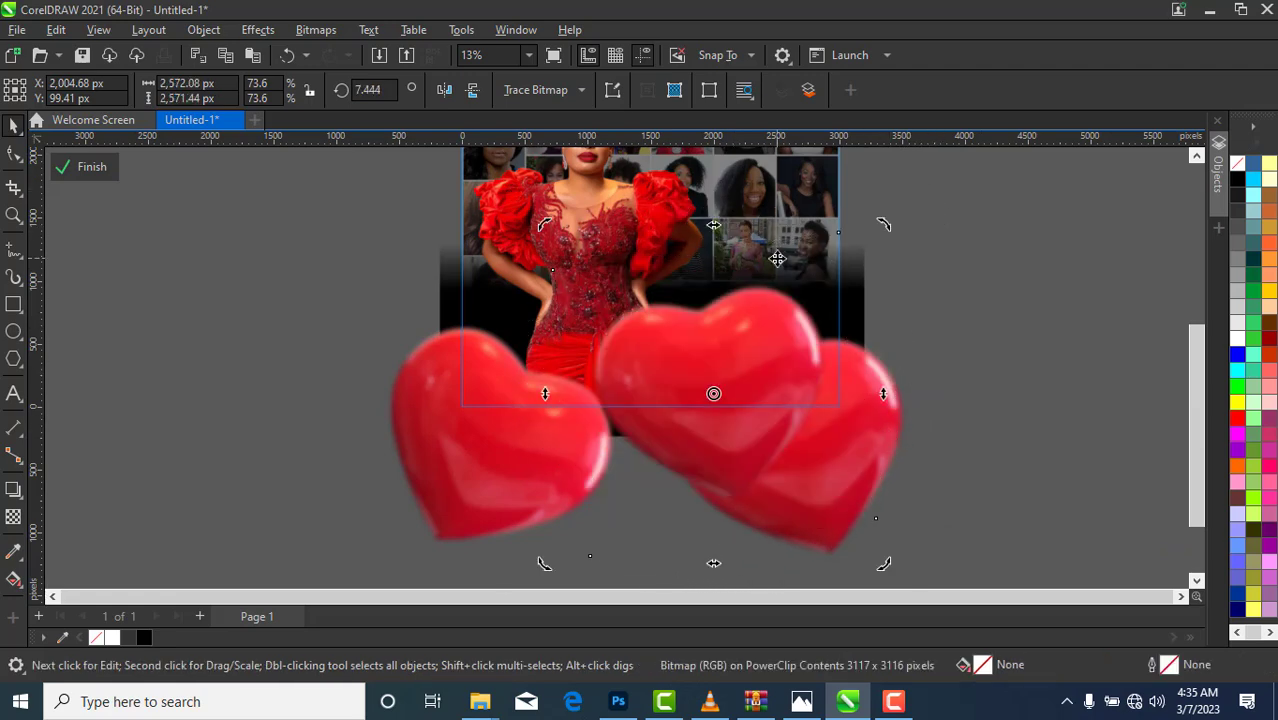
pyautogui.moveTo(884, 226)
pyautogui.mouseDown()
pyautogui.moveTo(887, 242)
pyautogui.moveTo(880, 230)
pyautogui.mouseUp()
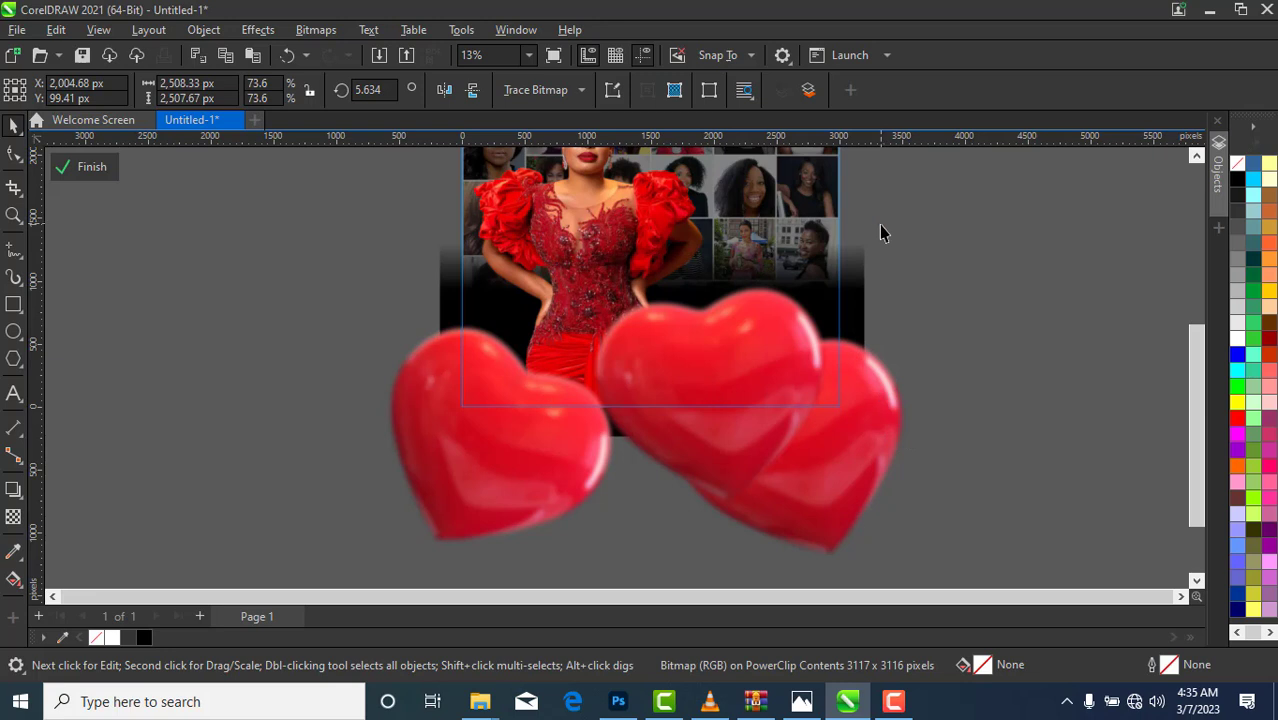
pyautogui.click(881, 240)
pyautogui.click(756, 365)
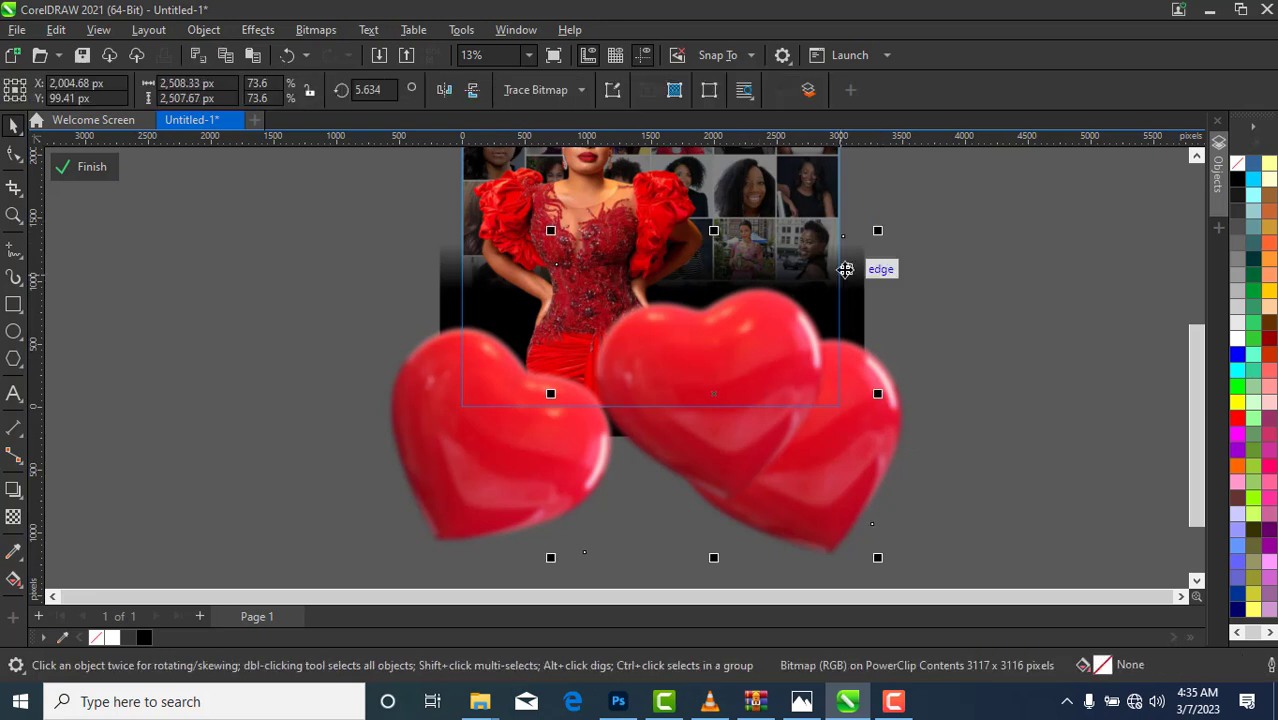
pyautogui.click(776, 348)
pyautogui.moveTo(879, 232); pyautogui.dragTo(887, 263)
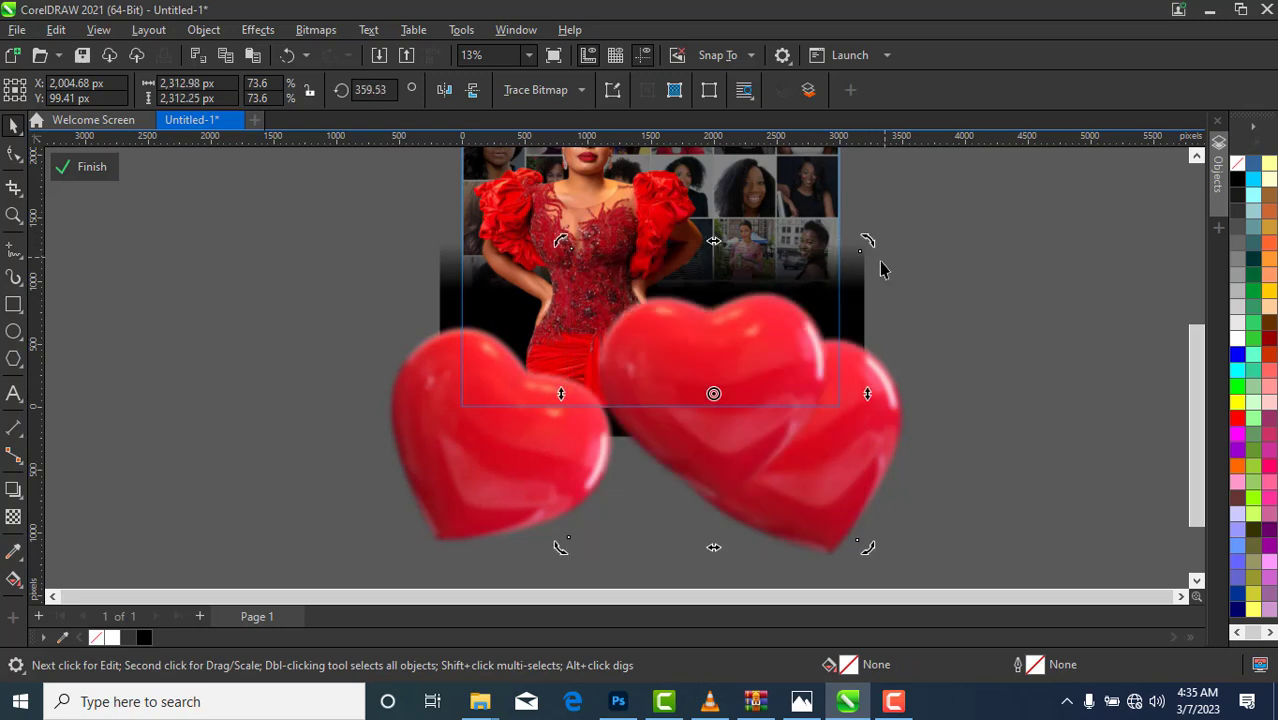
# Step: Enlarge the upright heart to about 81% and center it between the other two at about X 1399, Y -514 px
pyautogui.click(708, 394)
pyautogui.moveTo(708, 394); pyautogui.dragTo(610, 477)
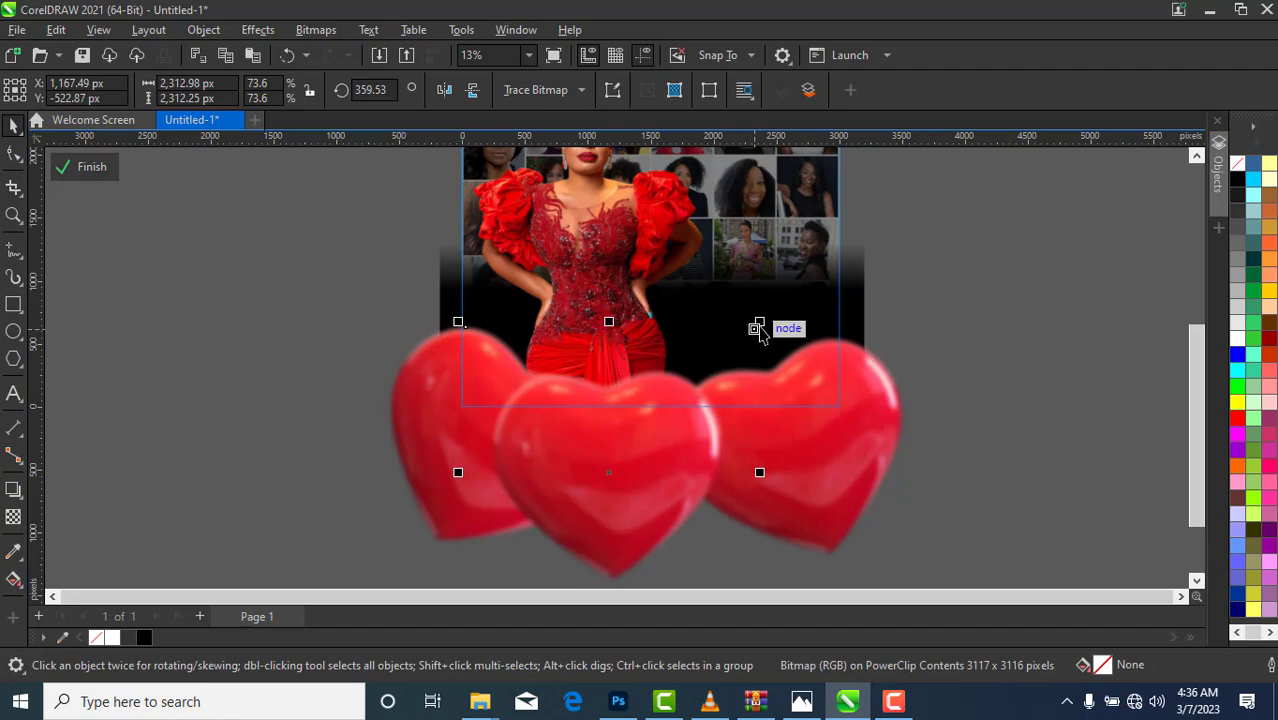
pyautogui.moveTo(760, 322); pyautogui.dragTo(790, 288)
pyautogui.moveTo(619, 448); pyautogui.dragTo(638, 479)
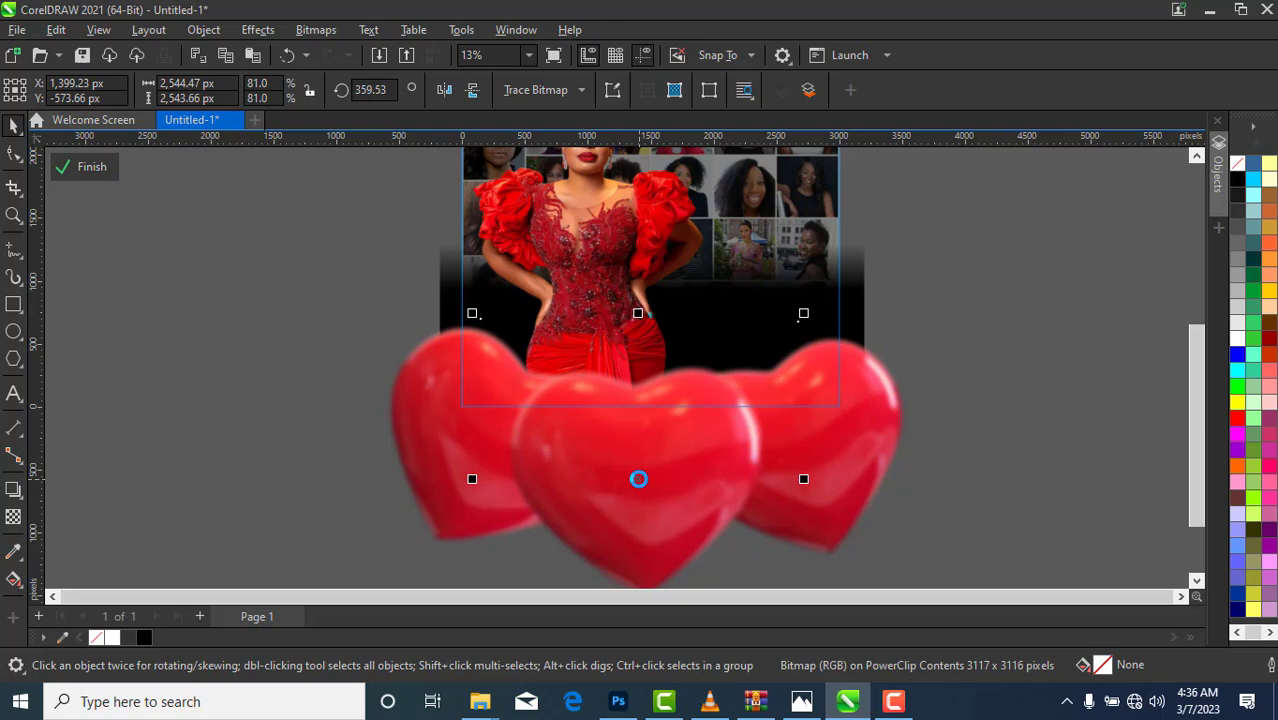
pyautogui.moveTo(638, 479); pyautogui.dragTo(638, 475)
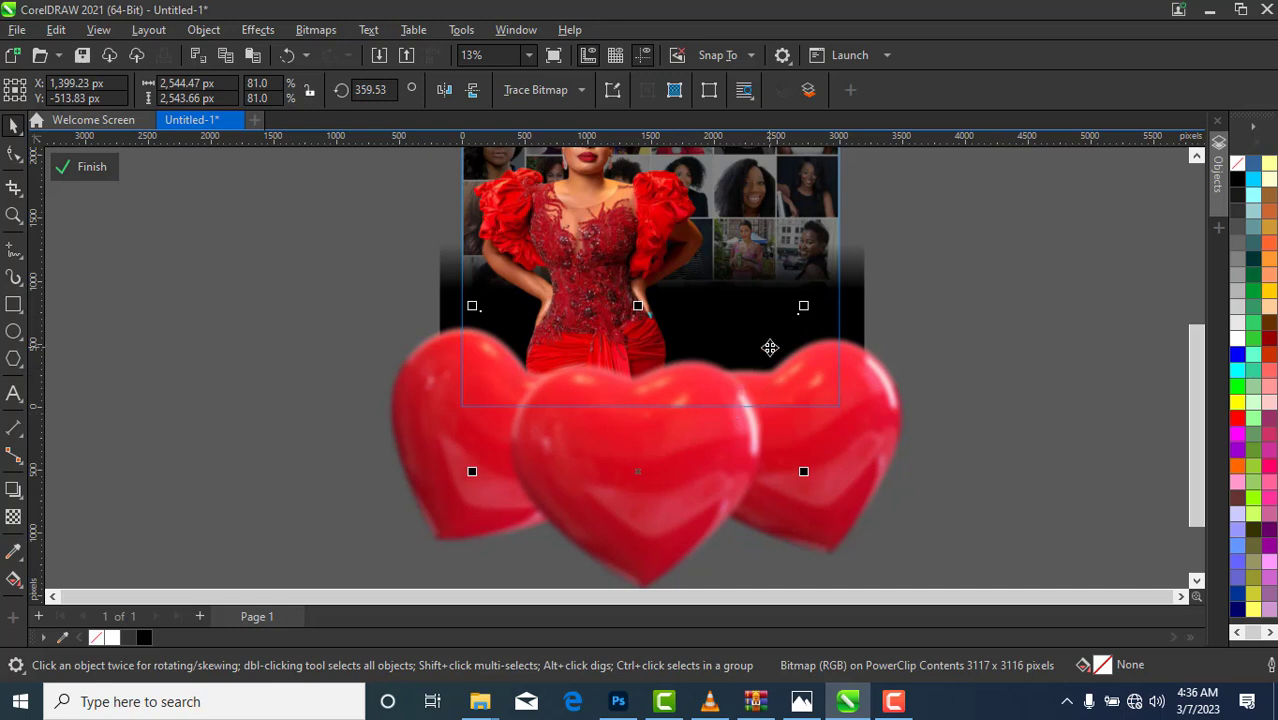
# Step: Set the middle heart's rotation angle to 0° and finish editing the PowerClip contents
pyautogui.click(710, 450)
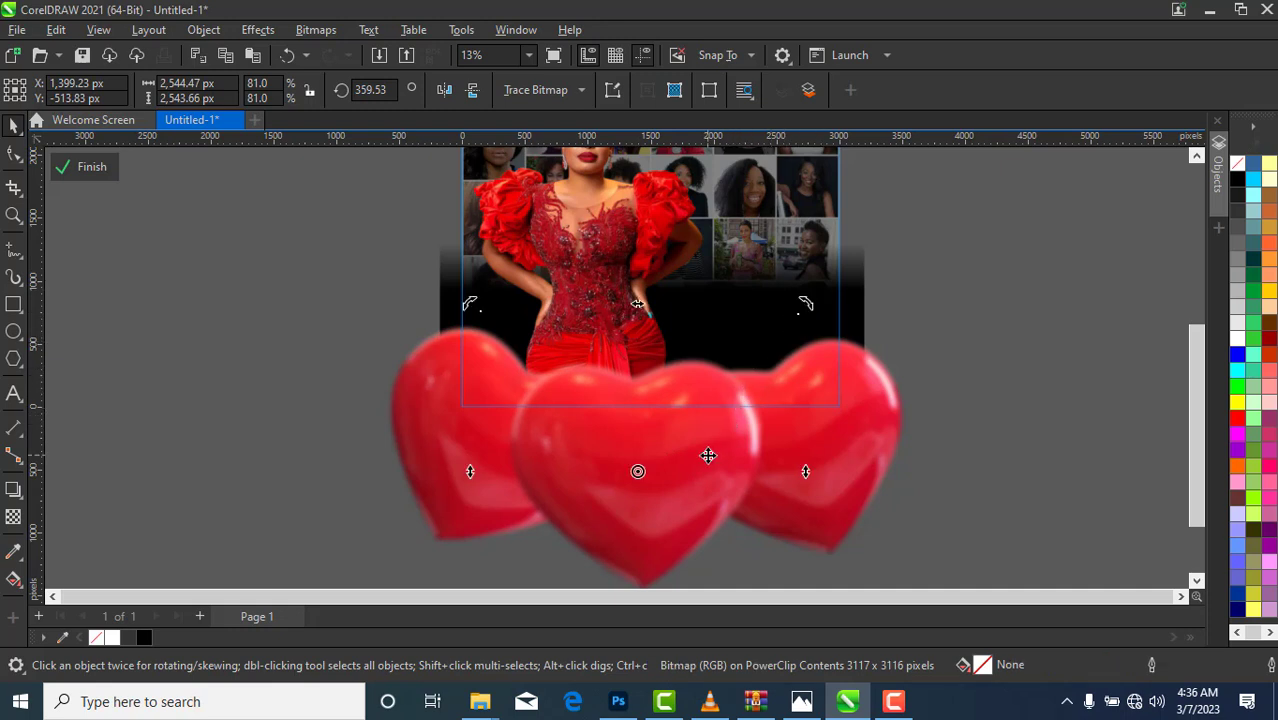
pyautogui.click(808, 305)
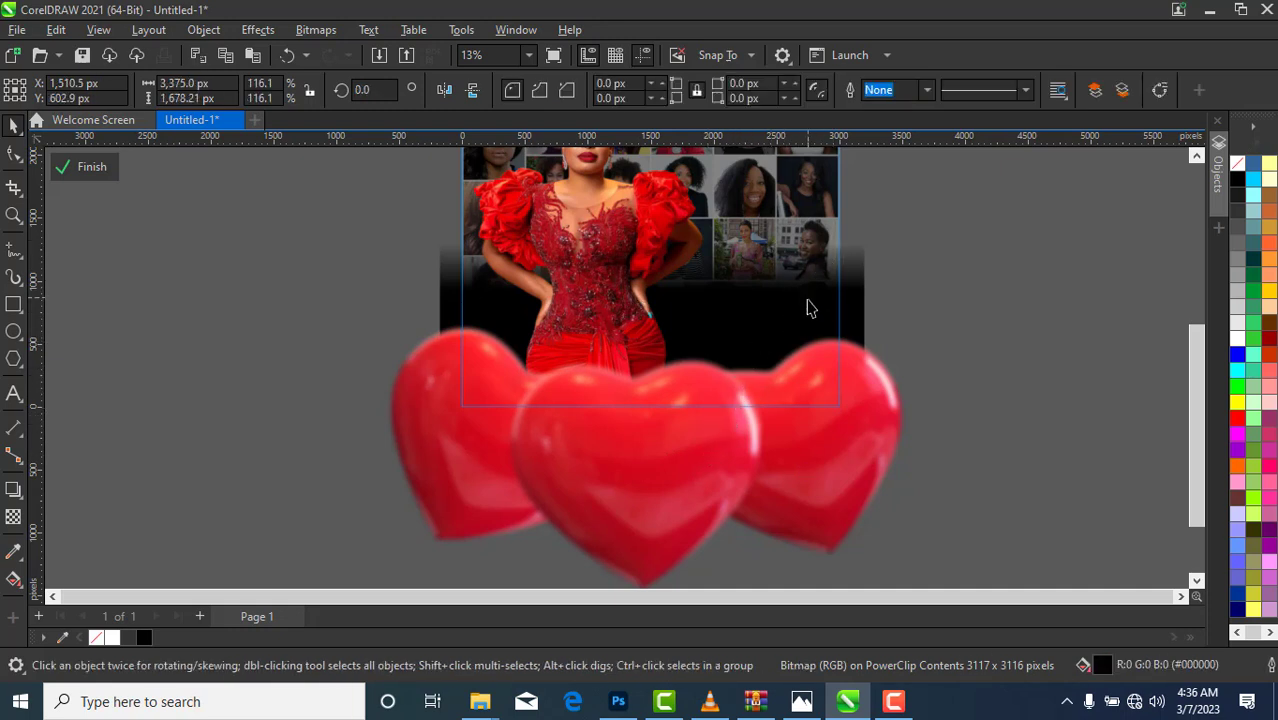
pyautogui.click(725, 355)
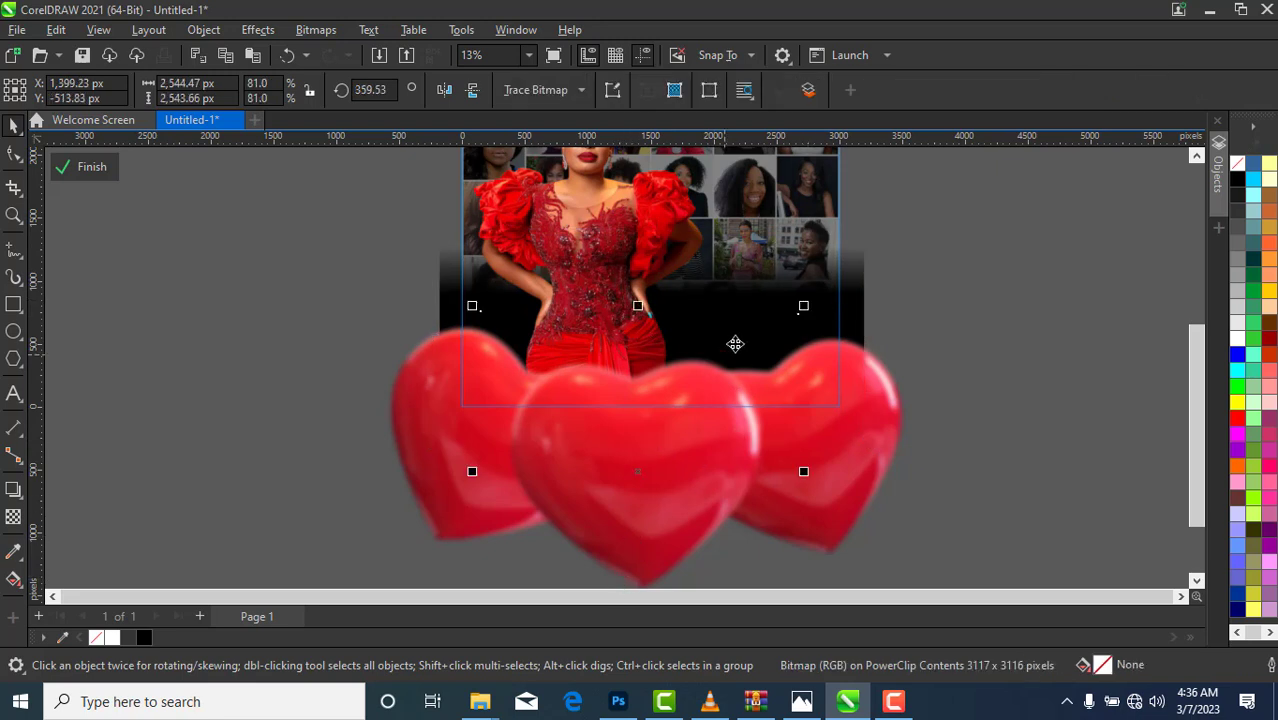
pyautogui.click(650, 531)
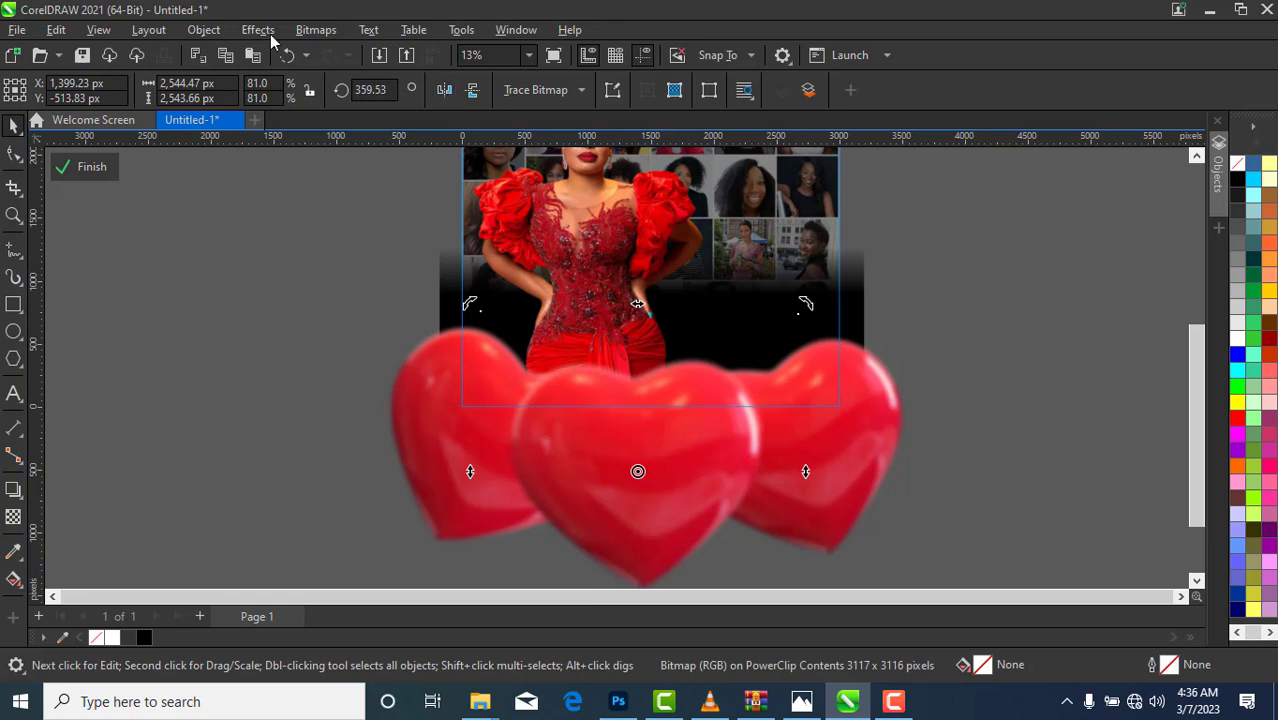
pyautogui.click(370, 90)
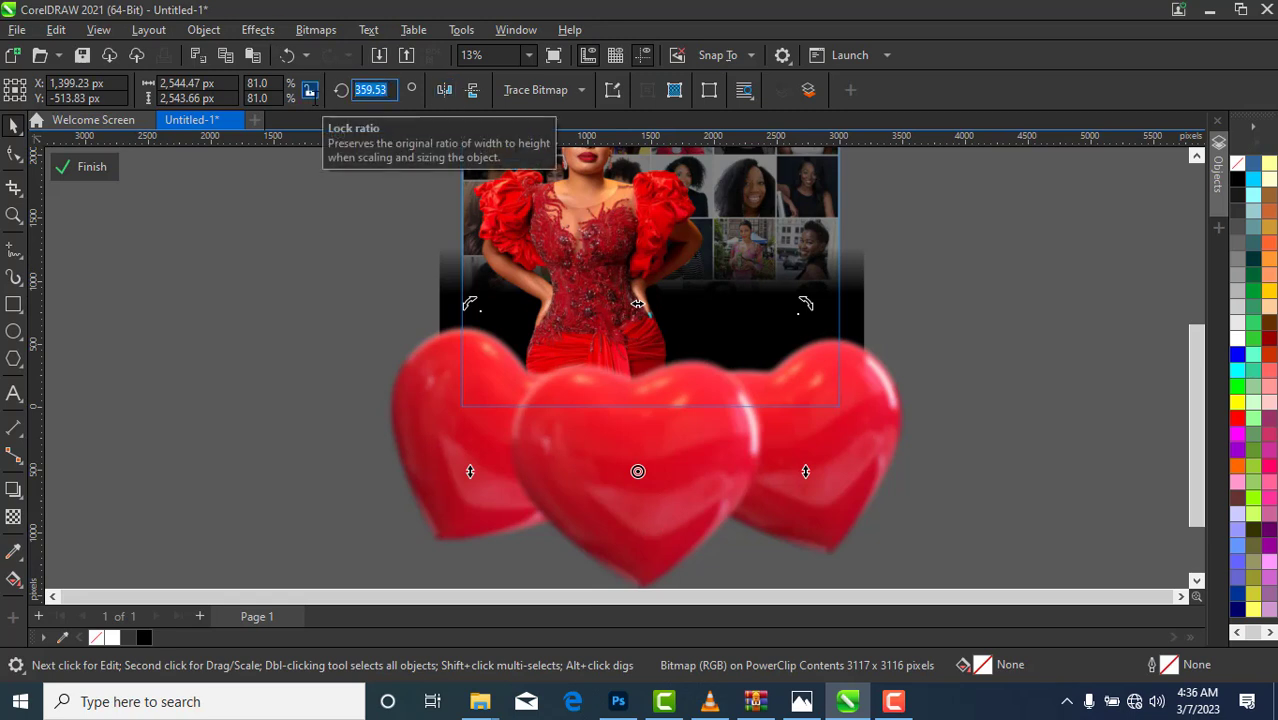
pyautogui.press('Return')
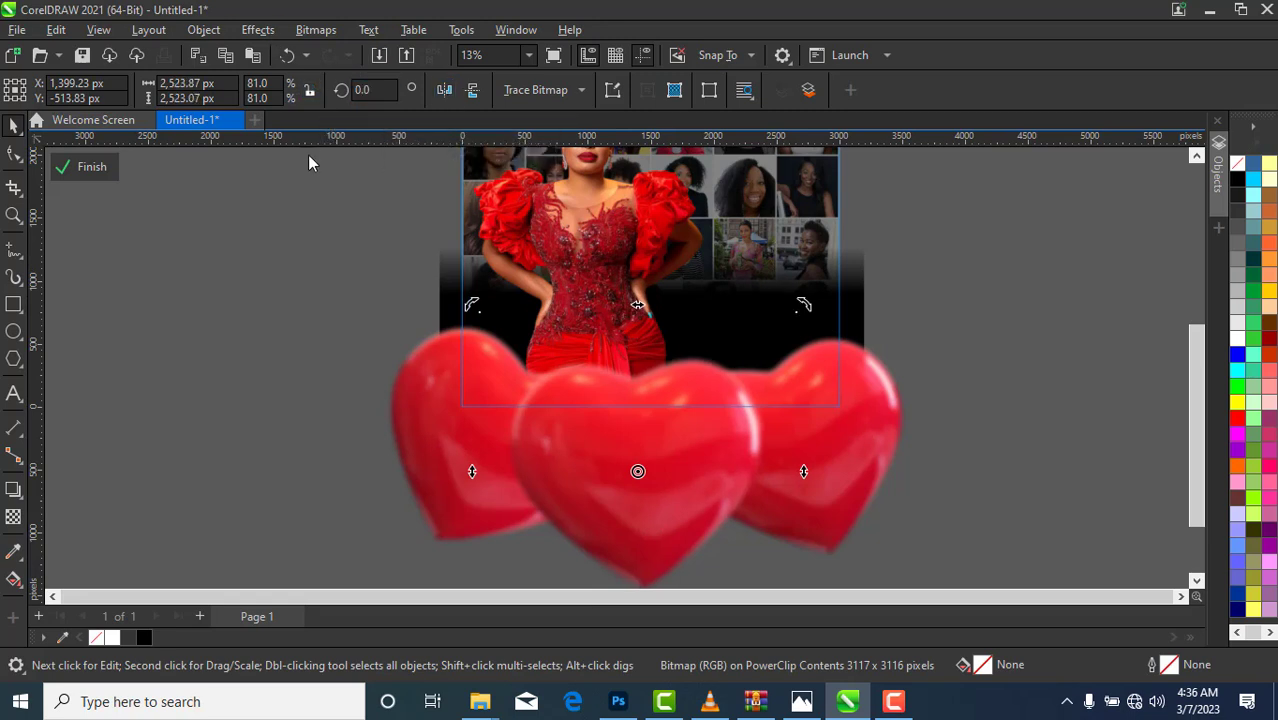
pyautogui.click(98, 168)
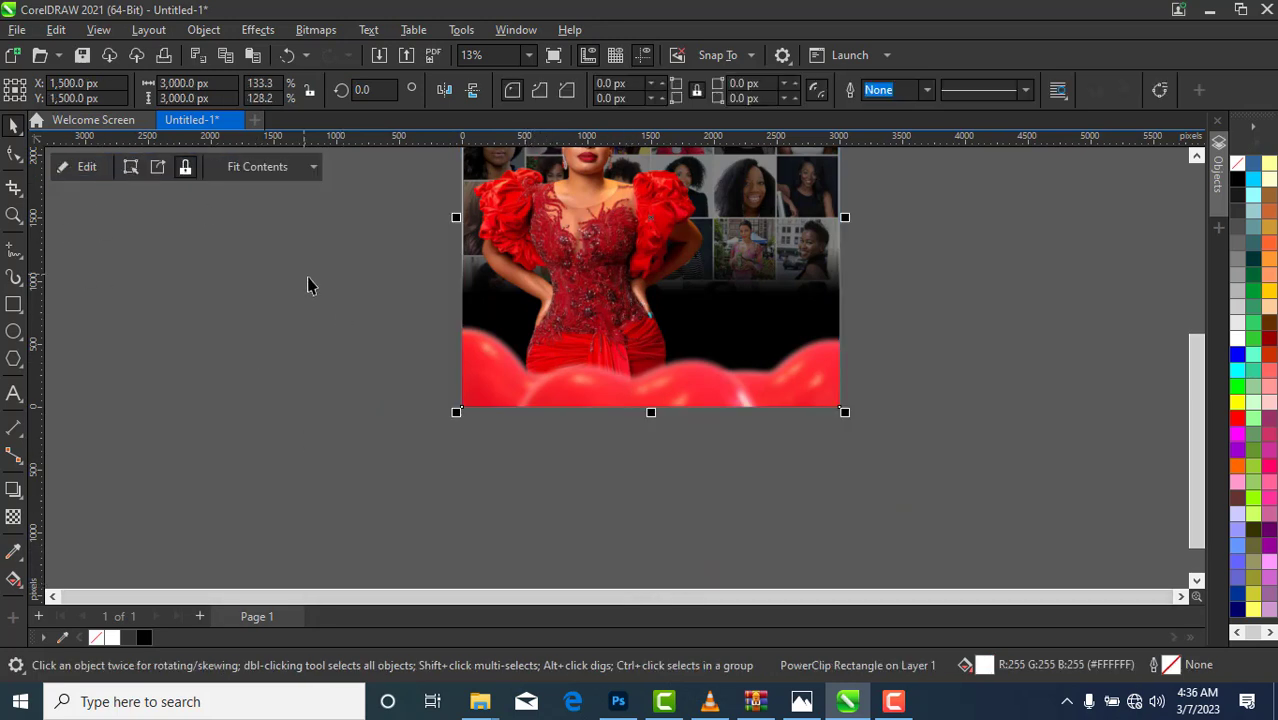
# Step: Reopen the PowerClip contents, try moving the middle heart over the one at the flyer's lower-left corner, and undo the move
pyautogui.doubleClick(678, 356)
pyautogui.click(652, 468)
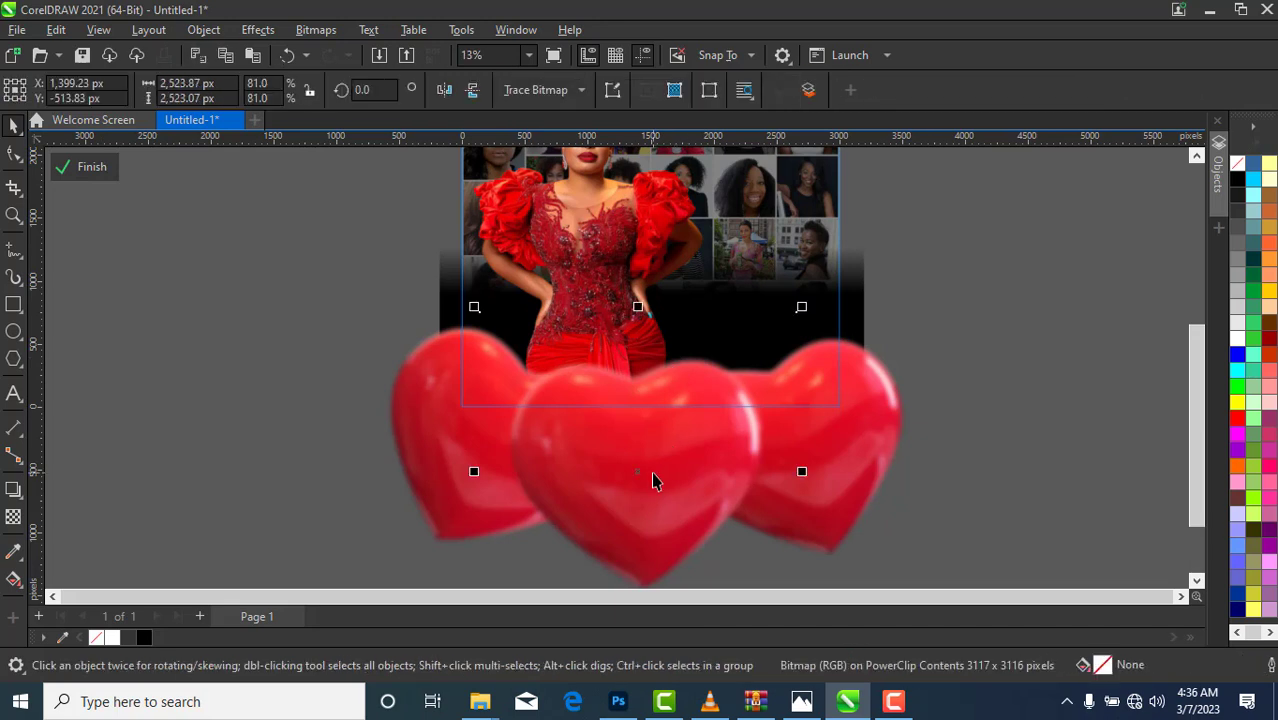
pyautogui.click(646, 558)
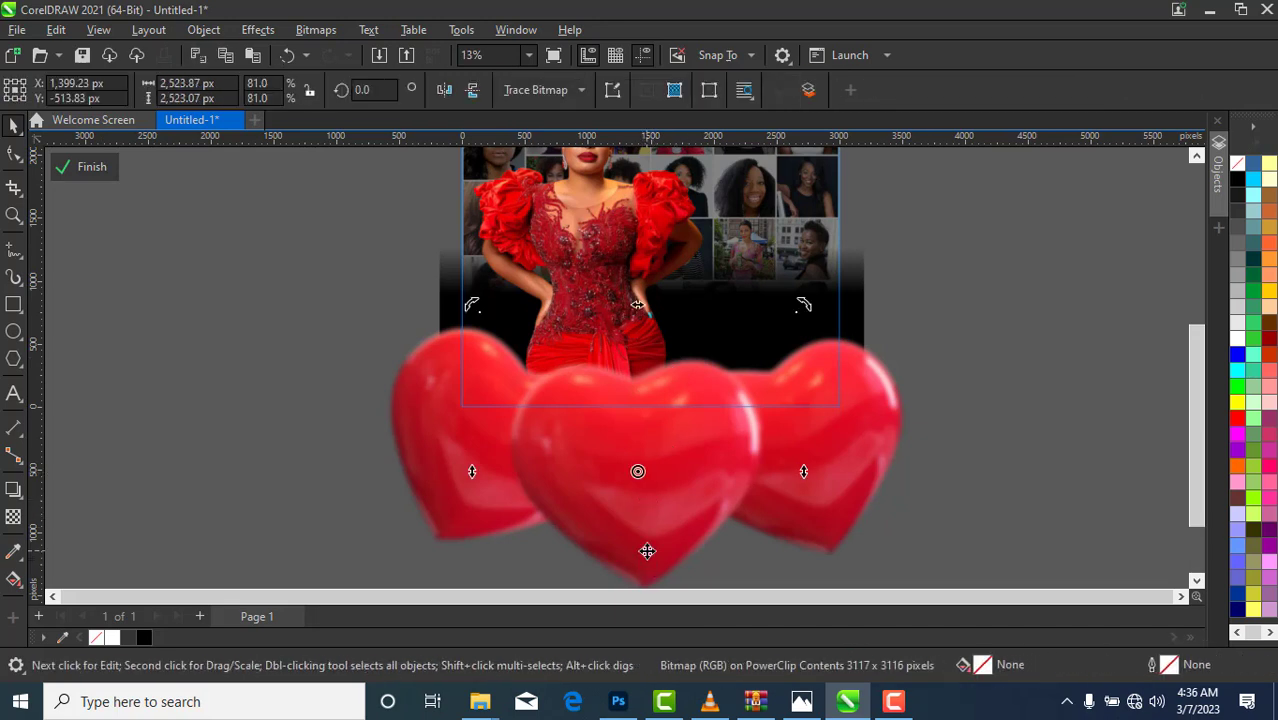
pyautogui.moveTo(649, 565); pyautogui.dragTo(517, 521)
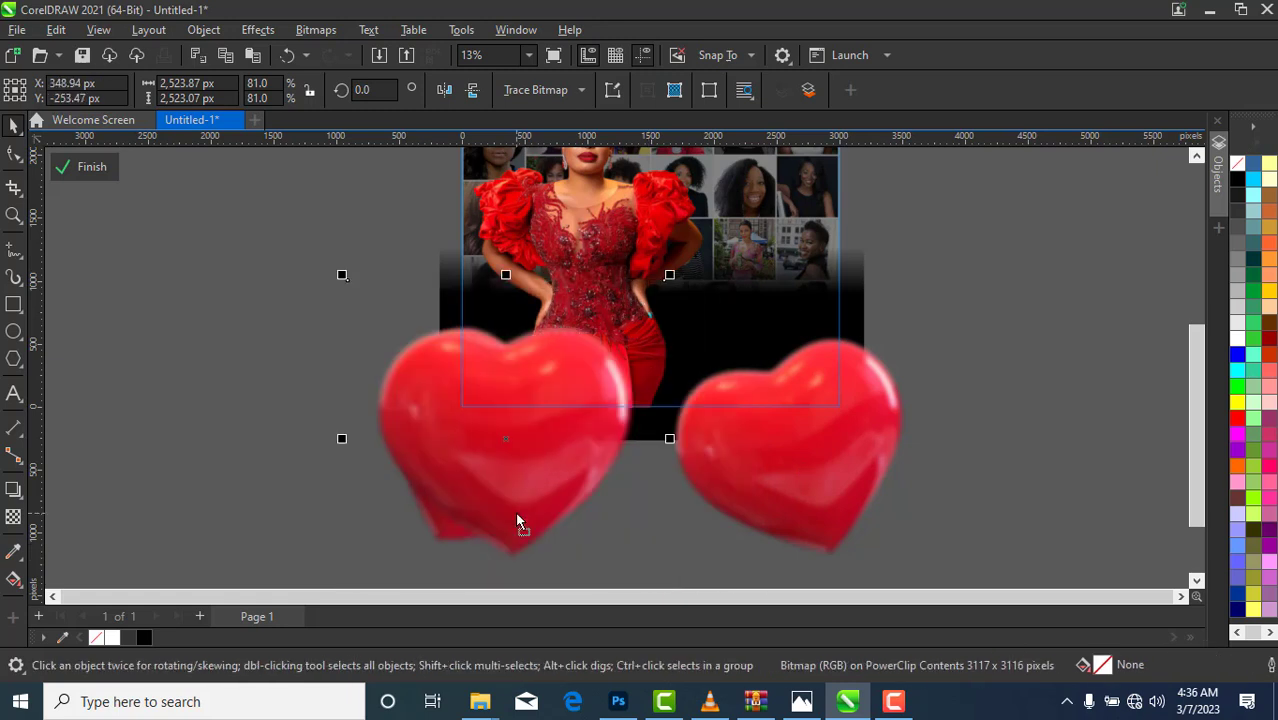
pyautogui.hotkey('ctrl', 'z')
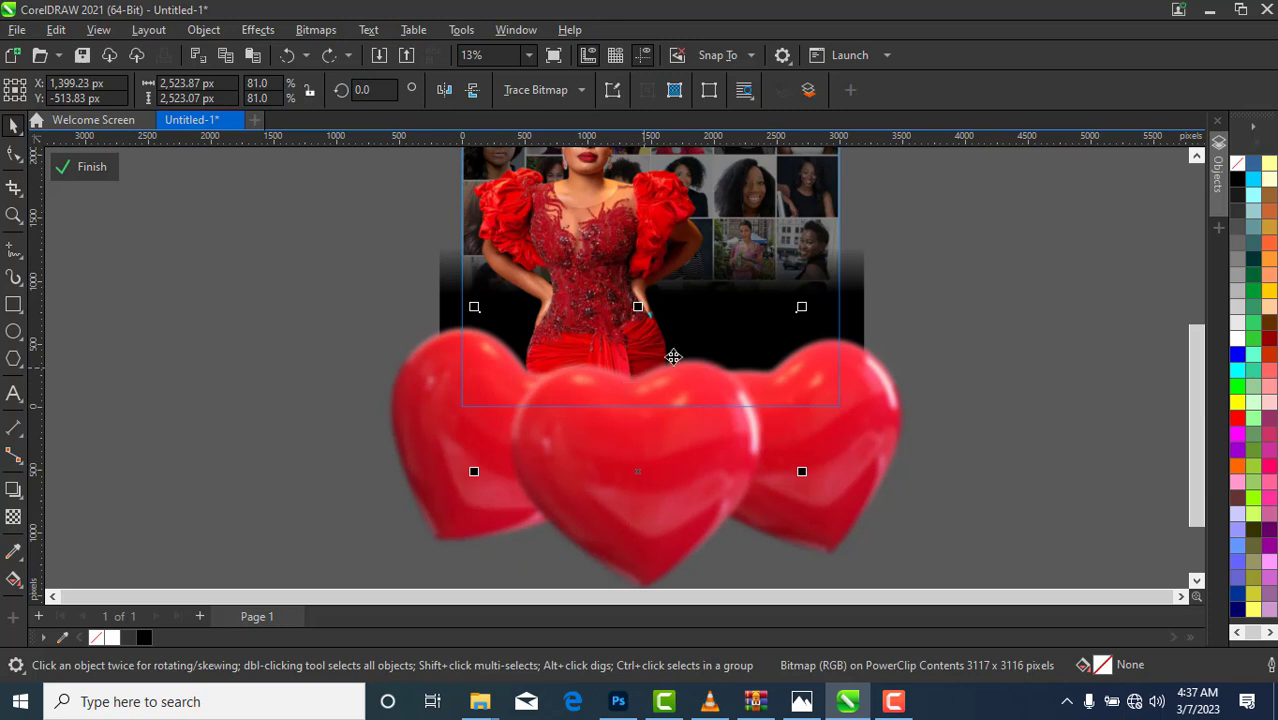
# Step: Rotate the middle heart slightly clockwise to about 358.7° and finish editing the PowerClip contents
pyautogui.click(654, 449)
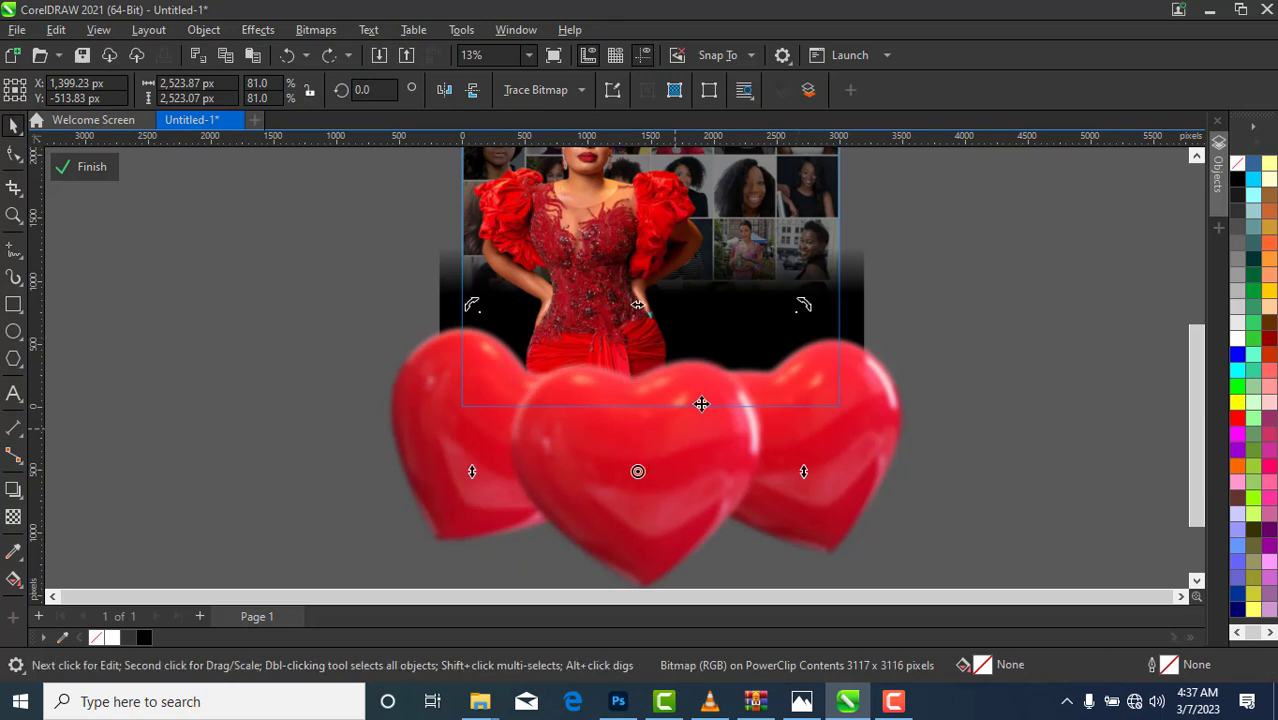
pyautogui.moveTo(818, 306); pyautogui.dragTo(812, 314)
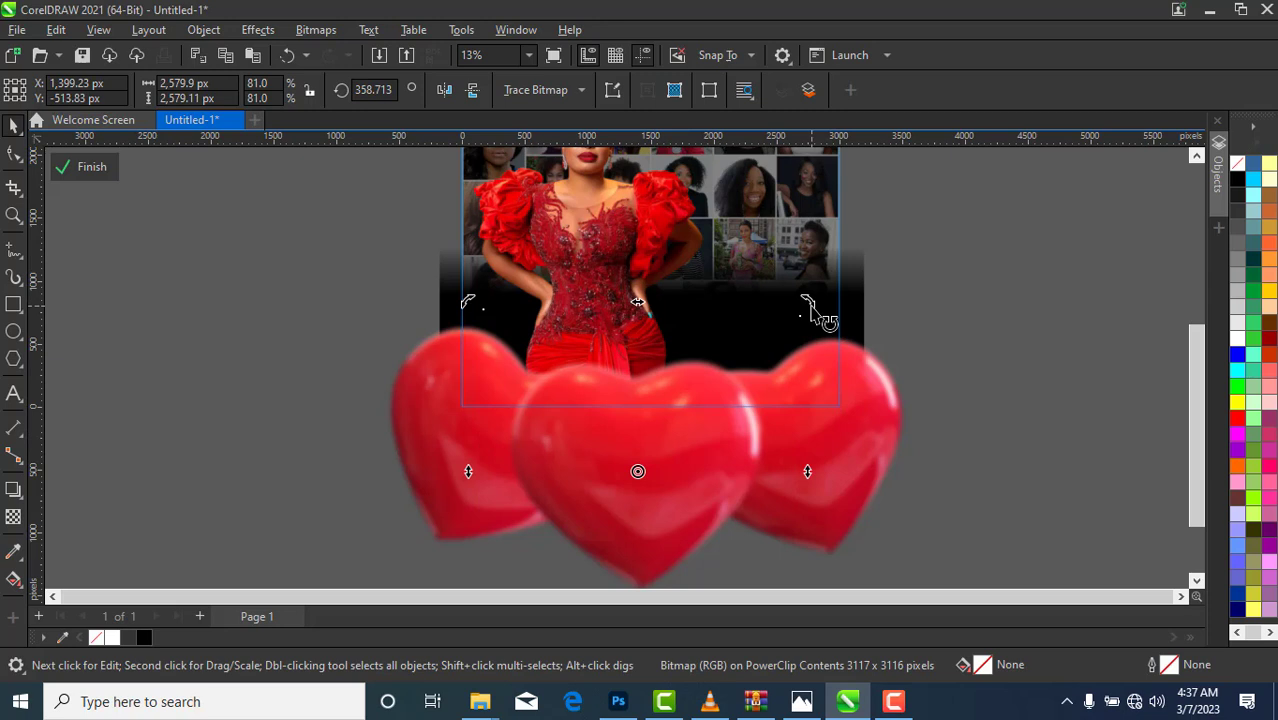
pyautogui.click(70, 172)
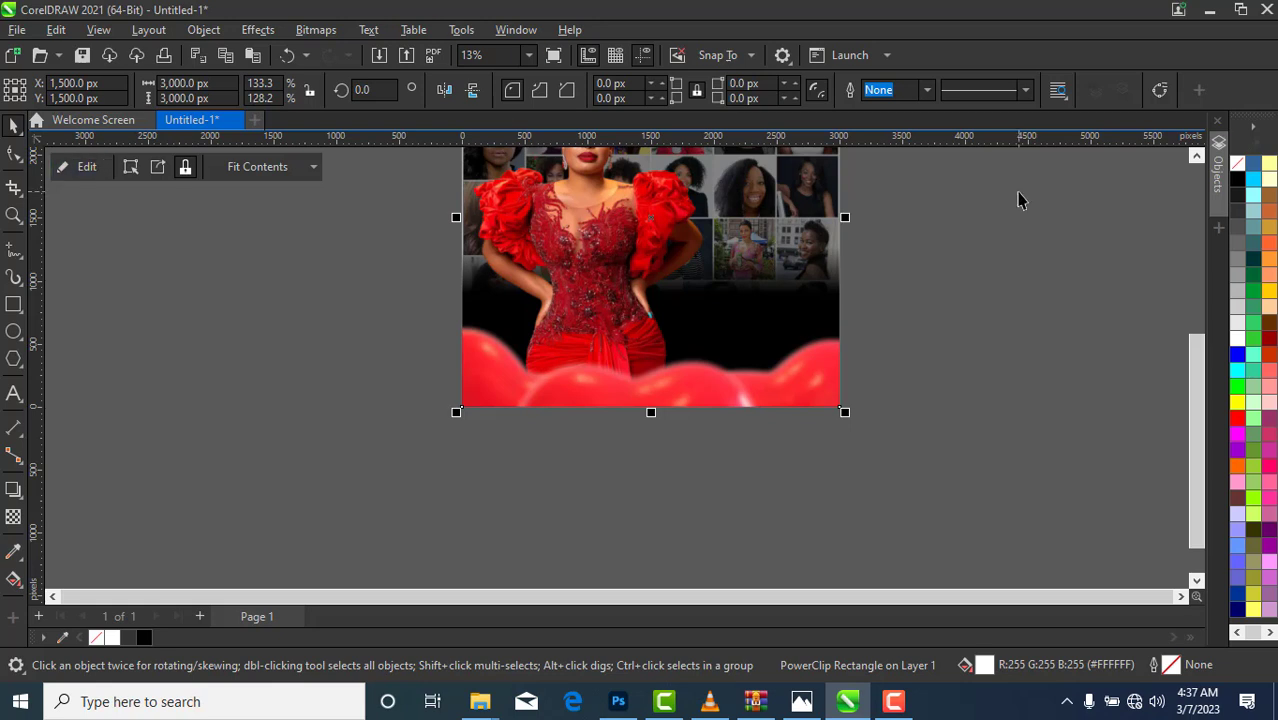
pyautogui.moveTo(1201, 478); pyautogui.dragTo(1188, 389)
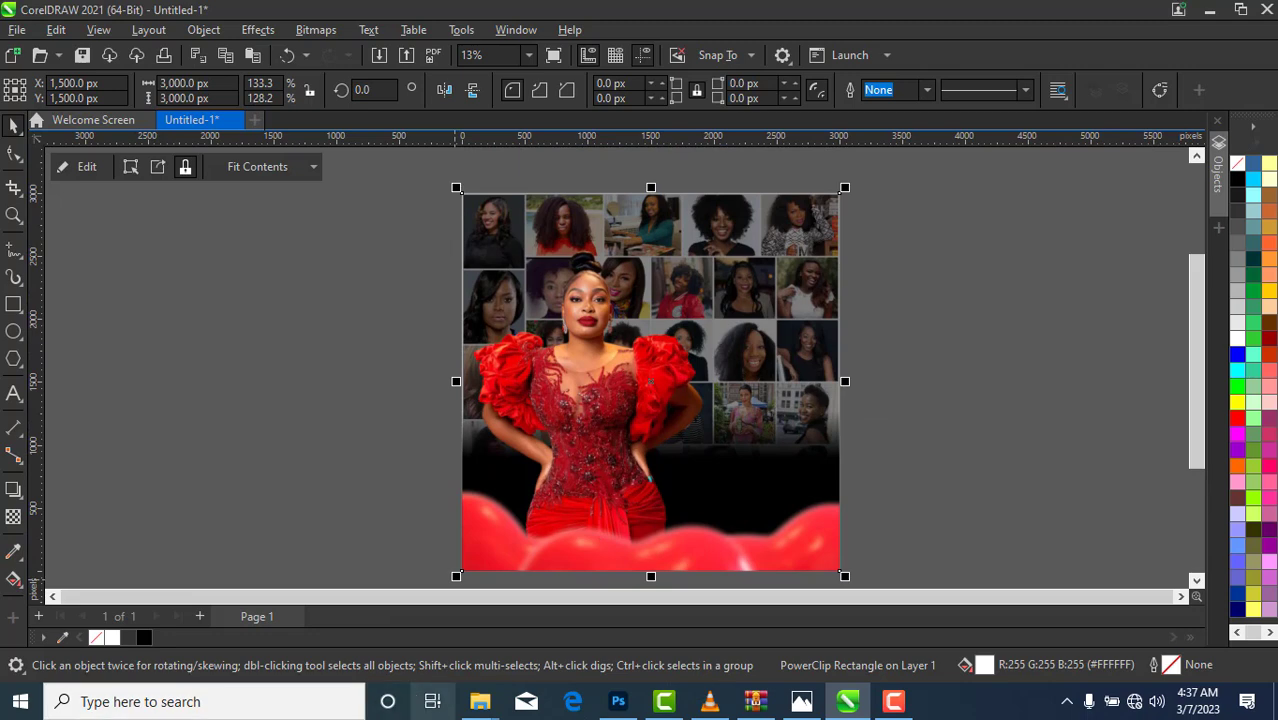
# Step: Try to bring the Pngtree 8 March women's day graphic from New folder (3) directly onto the flyer
pyautogui.moveTo(468, 706)
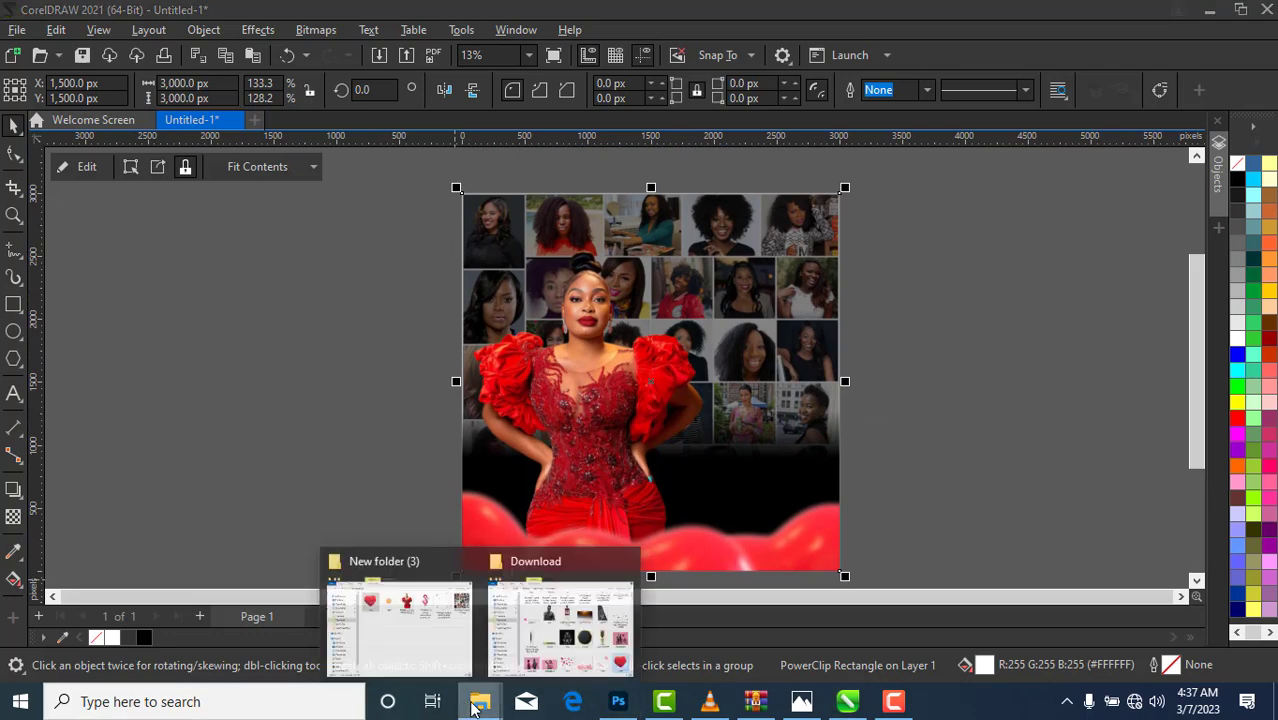
pyautogui.click(442, 642)
pyautogui.click(676, 262)
pyautogui.moveTo(676, 262); pyautogui.dragTo(765, 425)
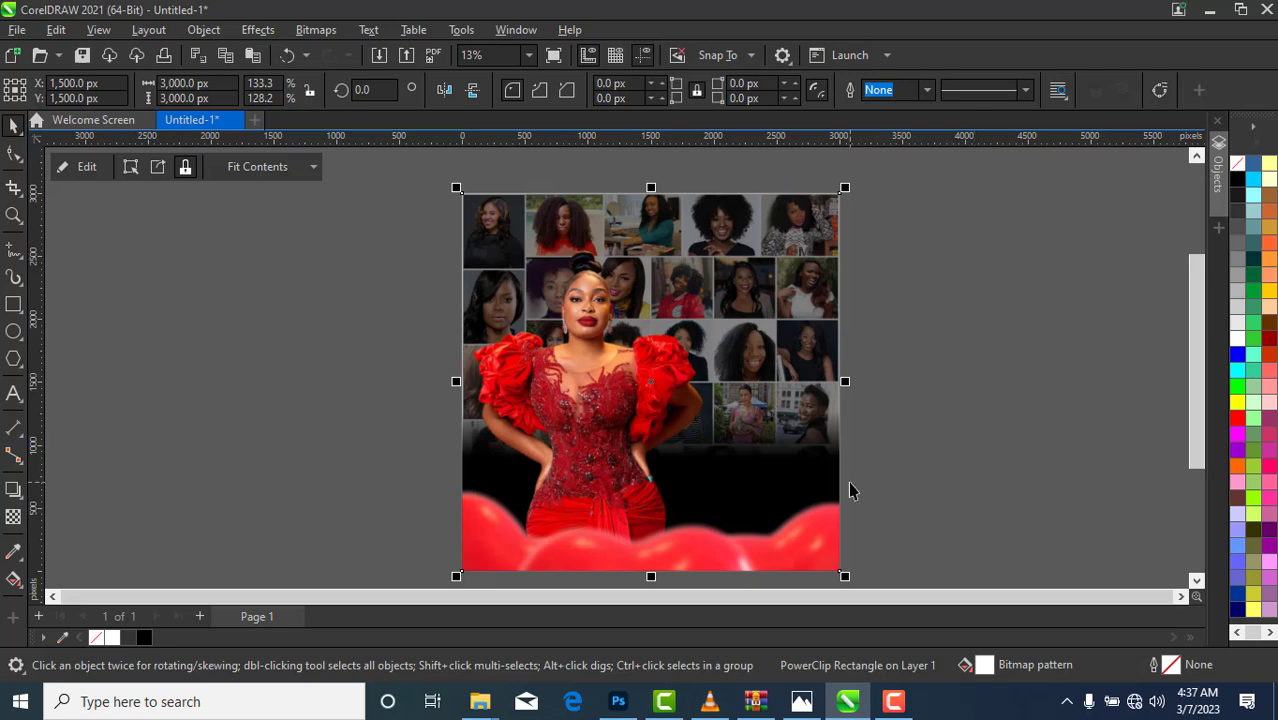
# Step: Import the Pngtree 8 March women's day graphic from New folder (3) beside the flyer and scale it to about 93.5%
pyautogui.scroll(-1, 850, 488)
pyautogui.scroll(-1, 998, 397)
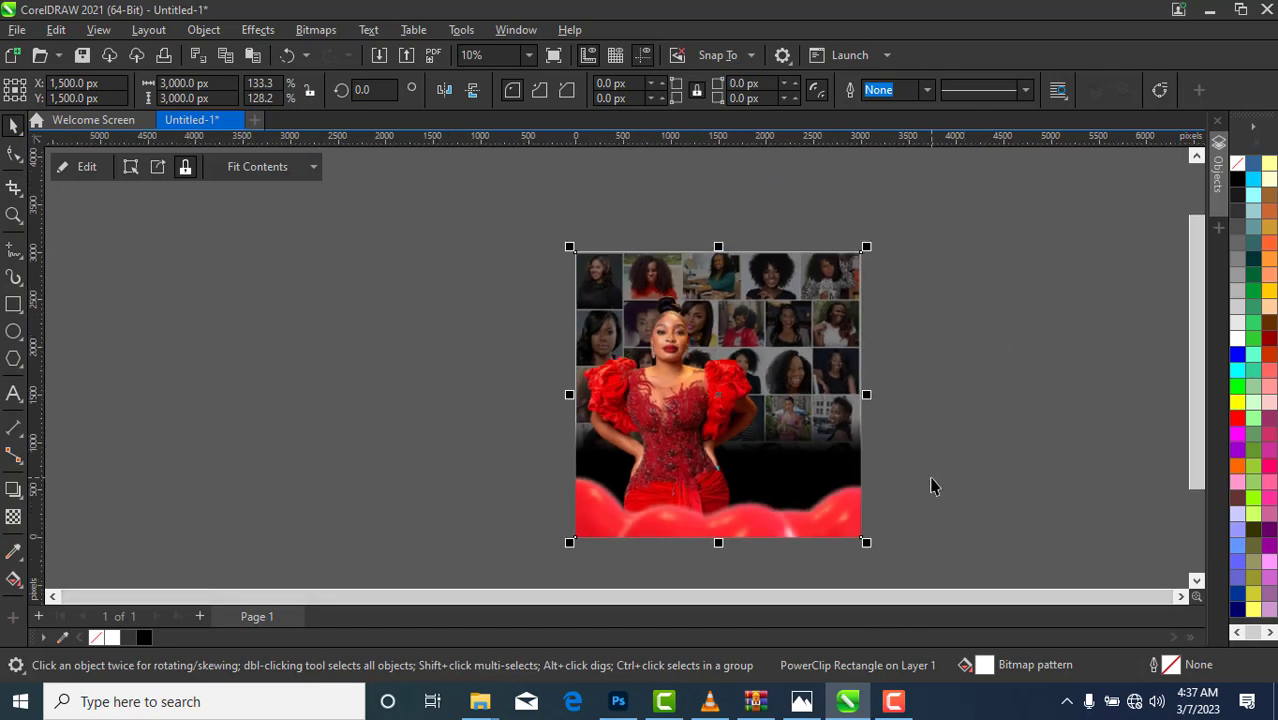
pyautogui.scroll(-2, 931, 486)
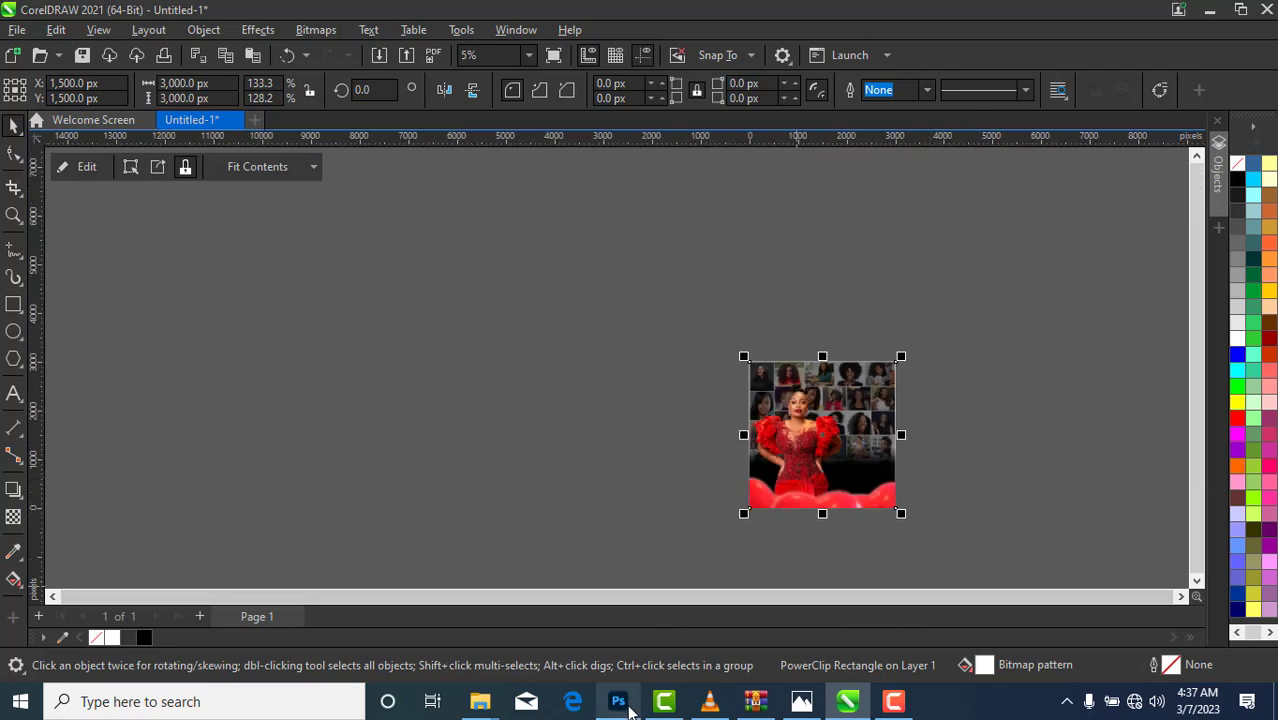
pyautogui.moveTo(489, 706)
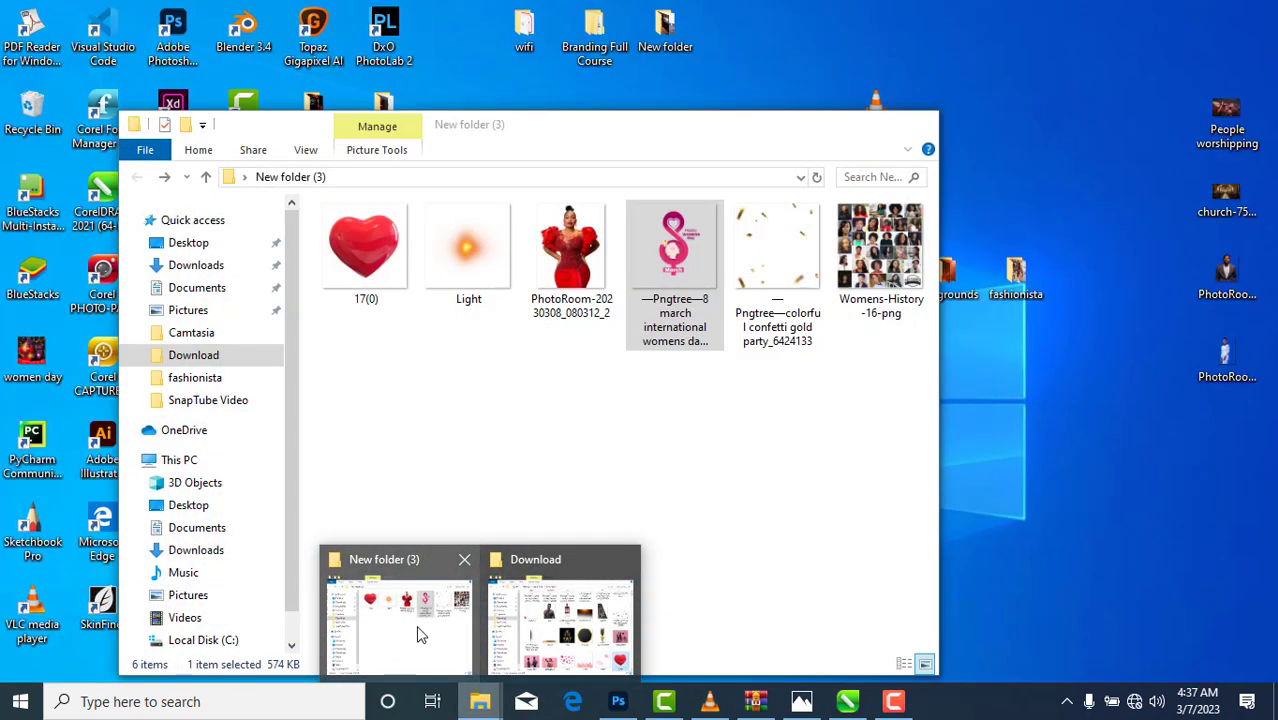
pyautogui.click(416, 625)
pyautogui.moveTo(670, 258); pyautogui.dragTo(970, 448)
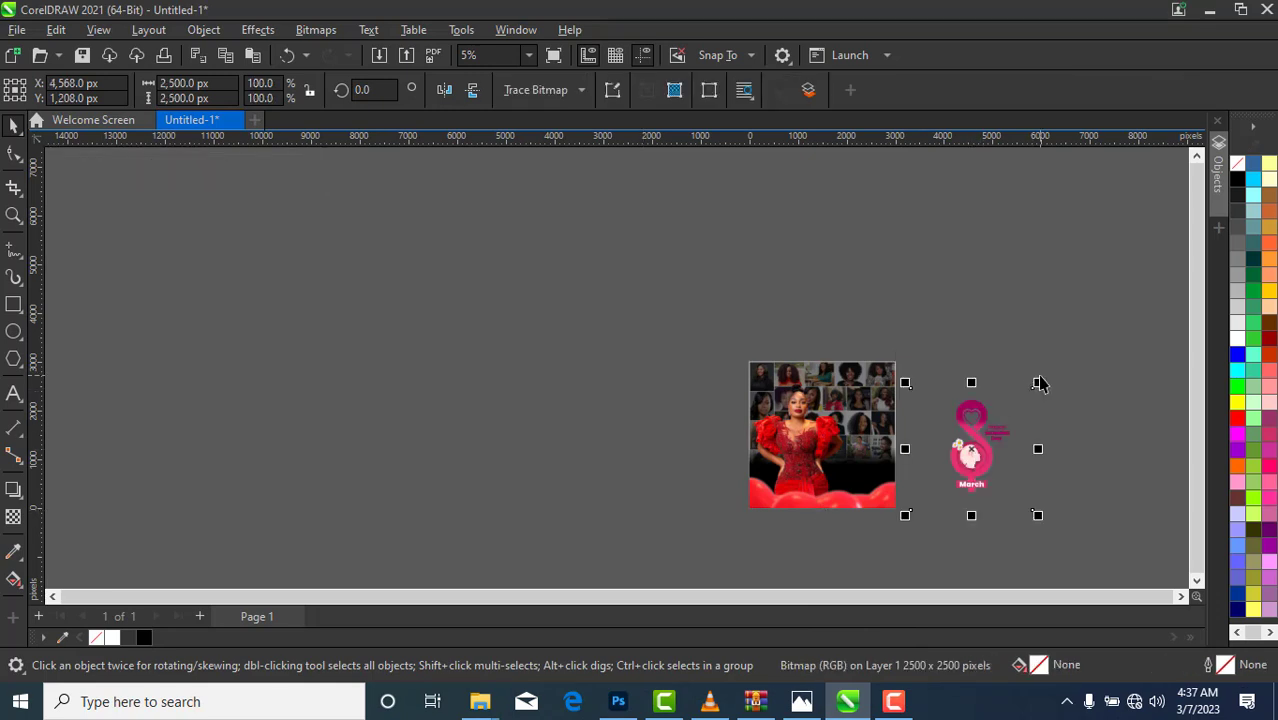
pyautogui.moveTo(1038, 383); pyautogui.dragTo(1030, 391)
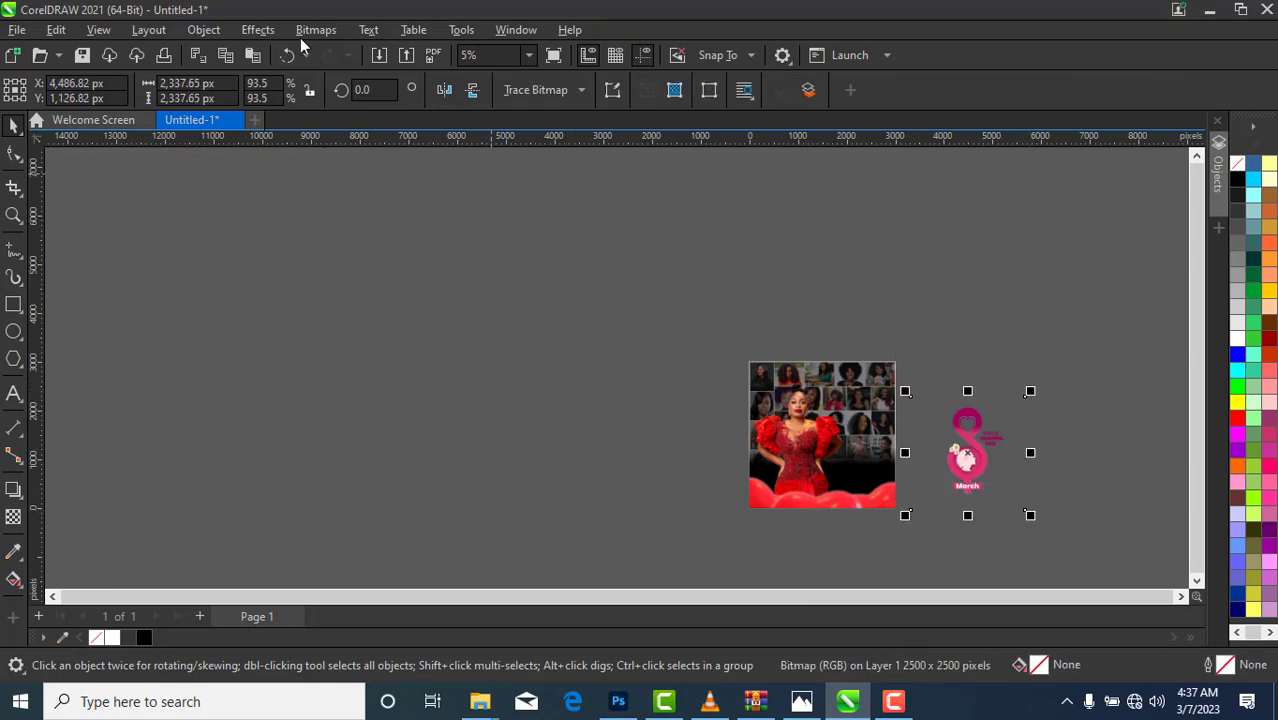
# Step: Open the 8 March graphic in the Image Adjustment Lab and undo the remembered adjustments back to zero
pyautogui.click(250, 32)
pyautogui.moveTo(322, 163)
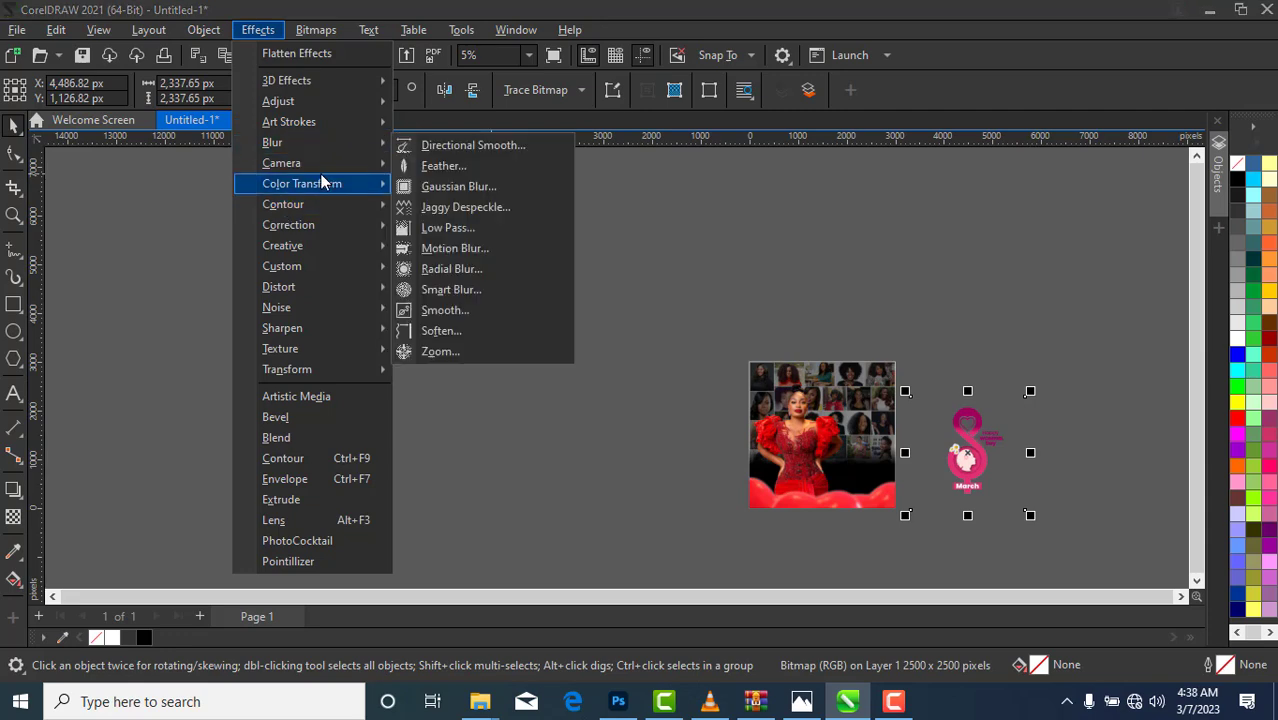
pyautogui.moveTo(370, 107)
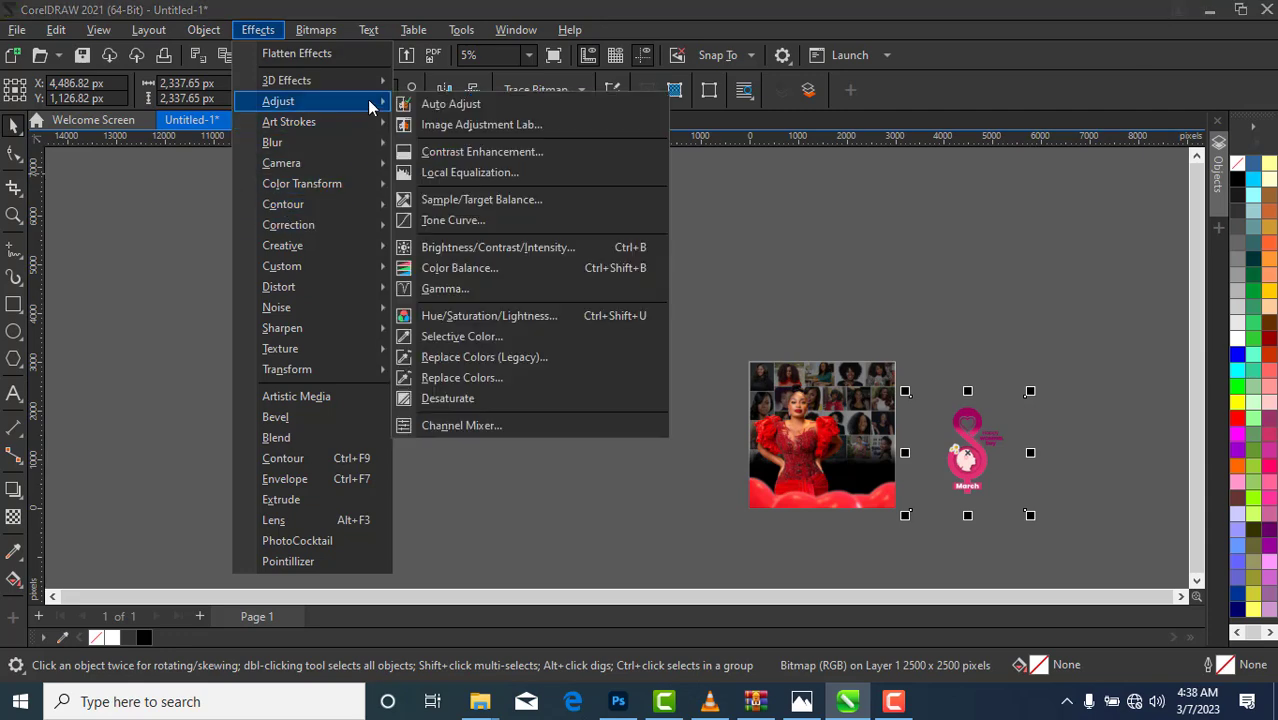
pyautogui.click(458, 126)
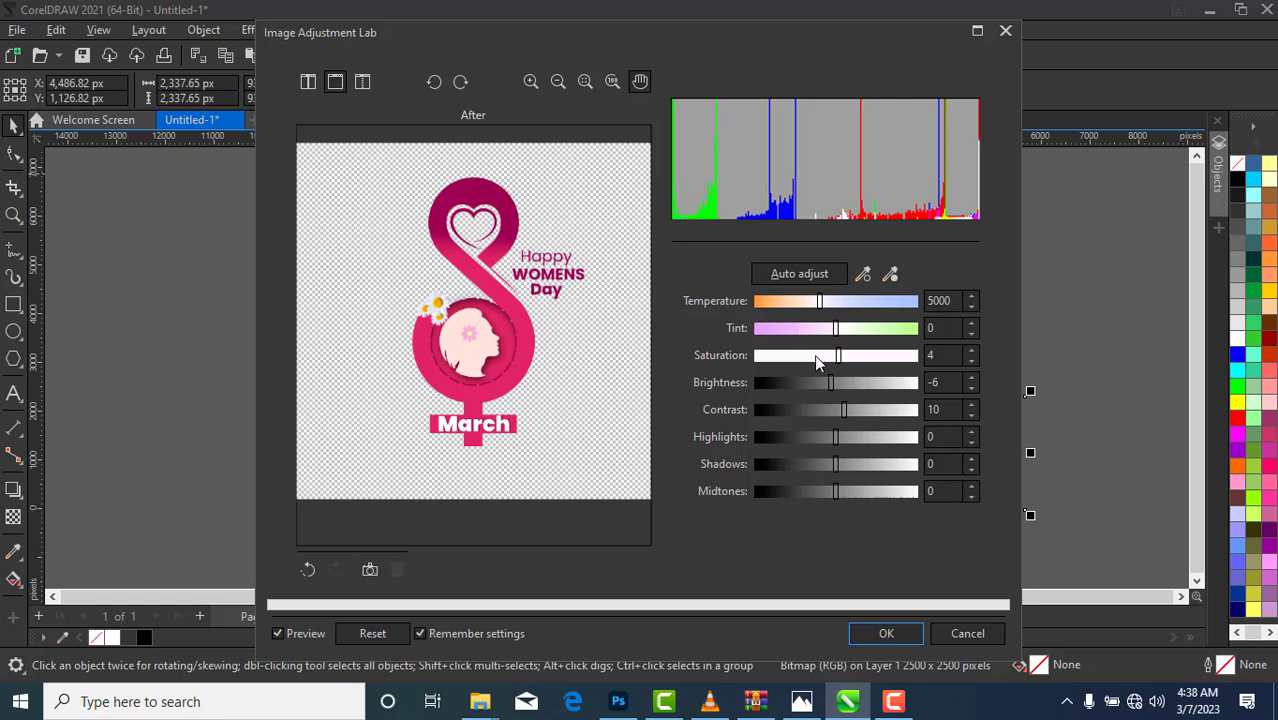
pyautogui.moveTo(838, 358); pyautogui.dragTo(837, 358)
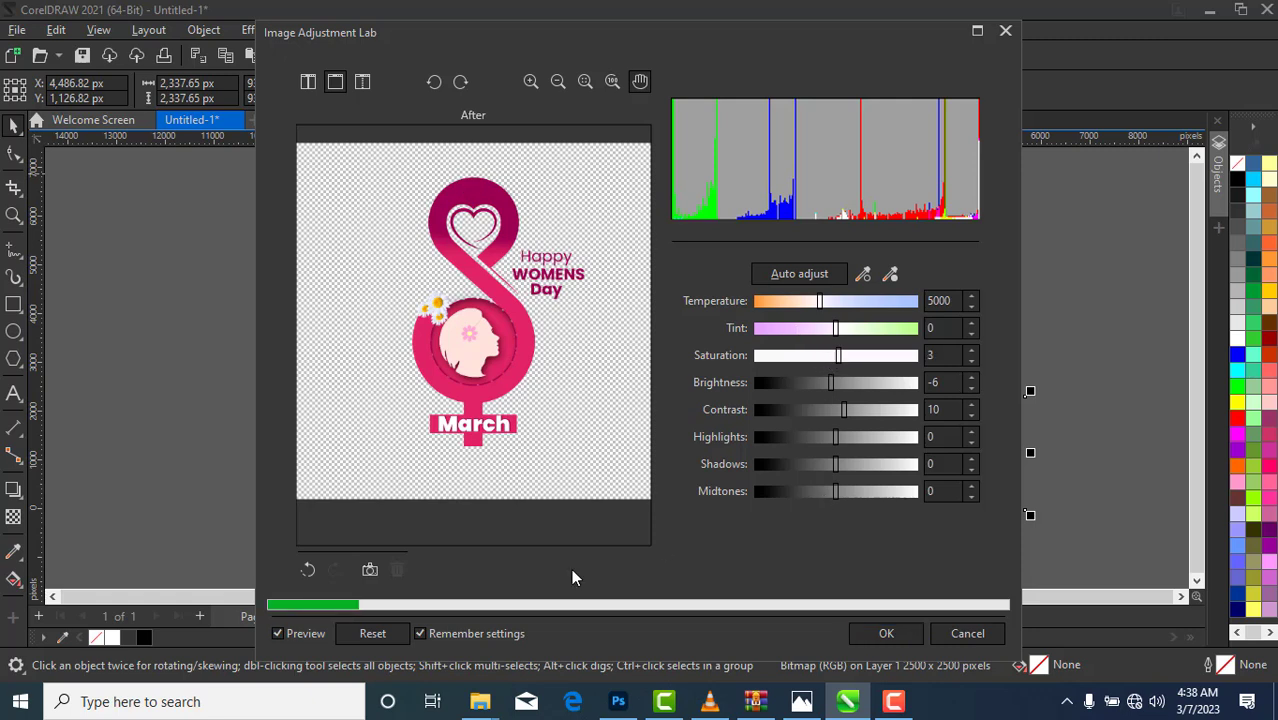
pyautogui.click(310, 568)
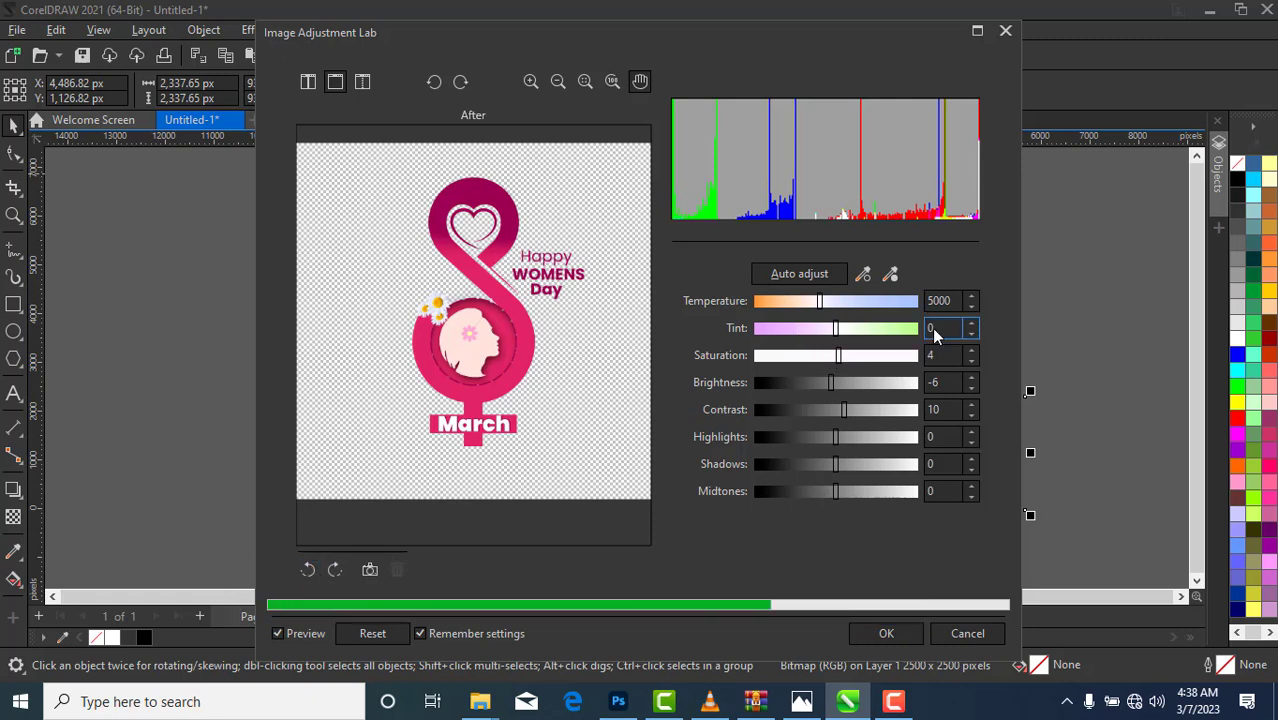
pyautogui.click(308, 570)
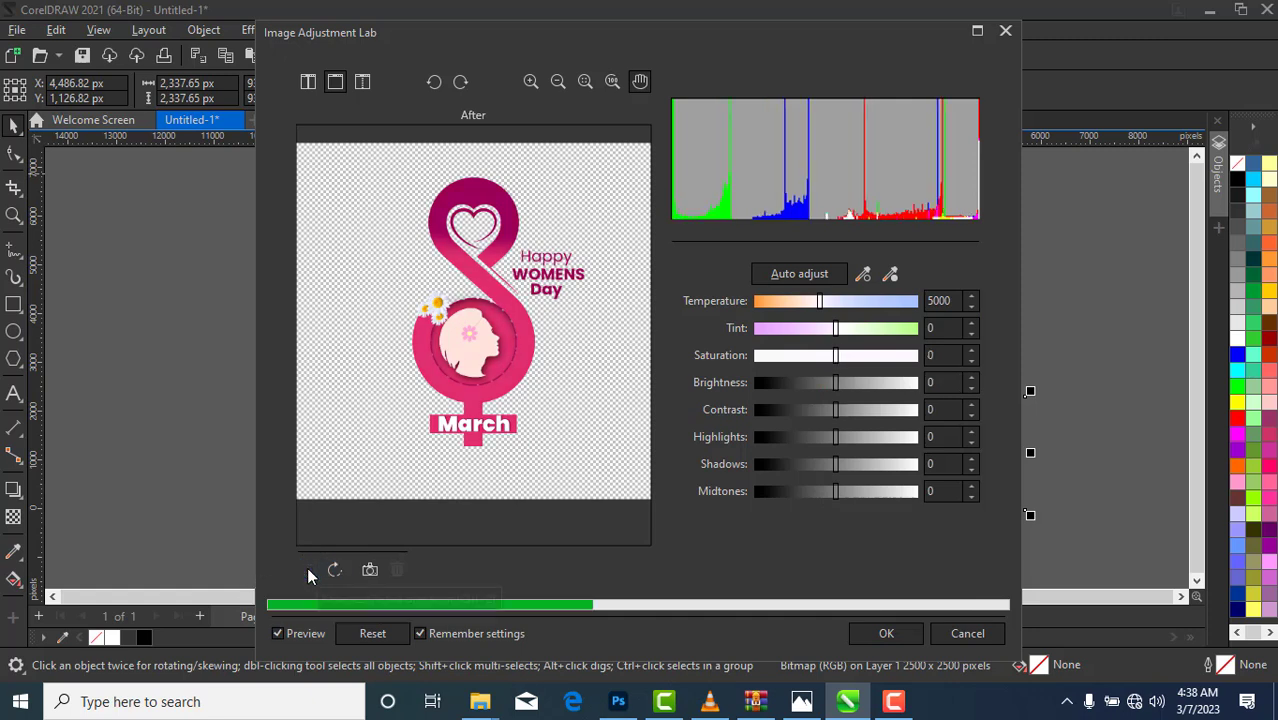
# Step: Set the graphic's saturation to 14, brightness to 52 and contrast to 5, and apply the adjustments
pyautogui.moveTo(837, 358); pyautogui.dragTo(849, 364)
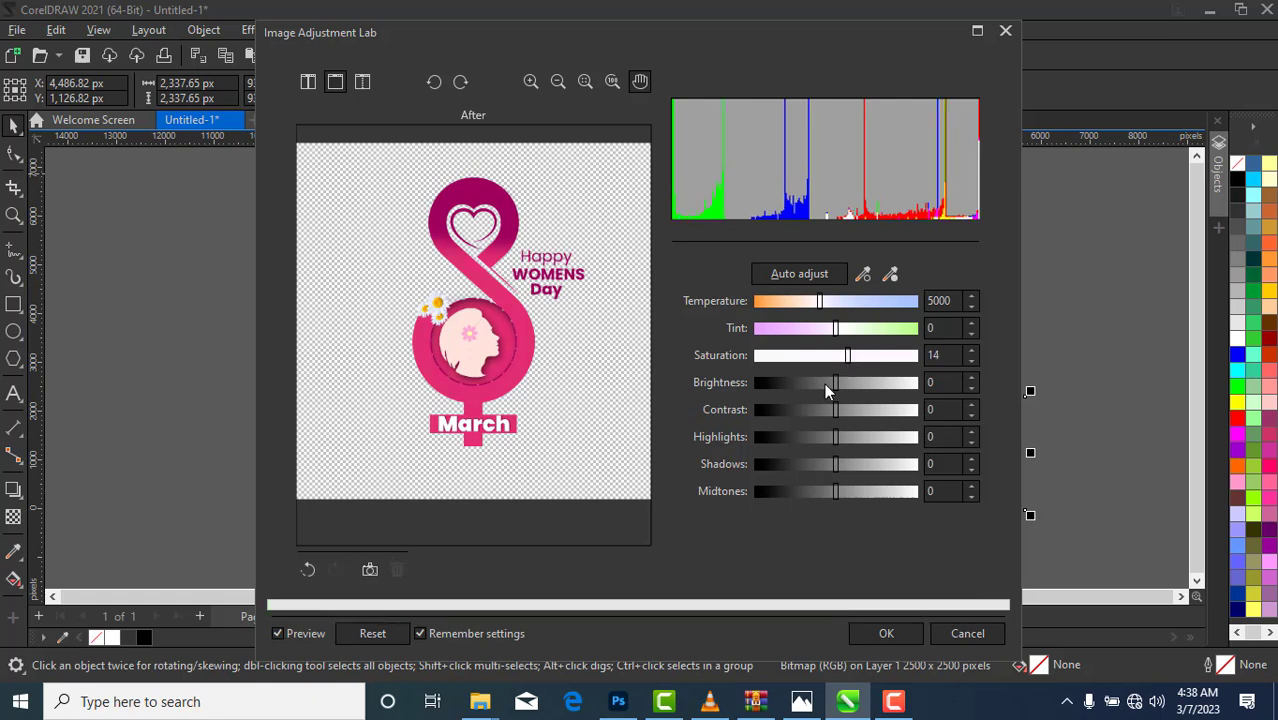
pyautogui.moveTo(837, 384); pyautogui.dragTo(880, 393)
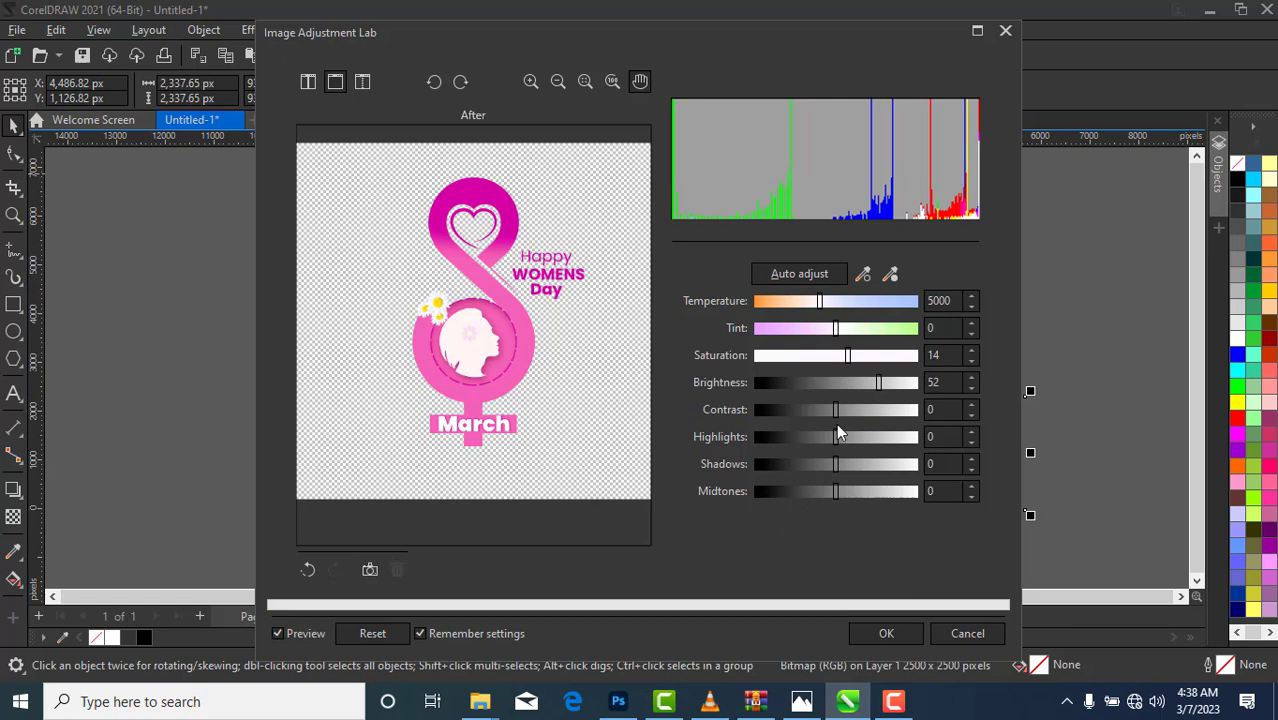
pyautogui.click(843, 408)
pyautogui.click(841, 410)
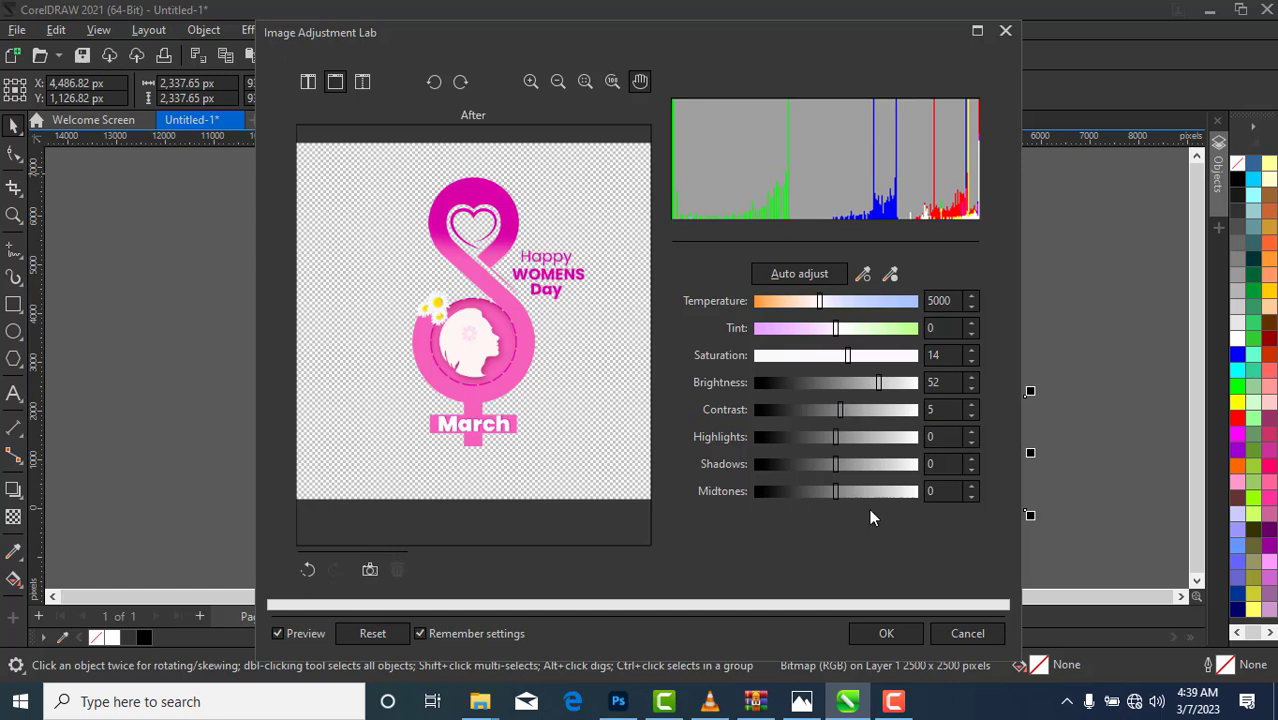
pyautogui.click(884, 633)
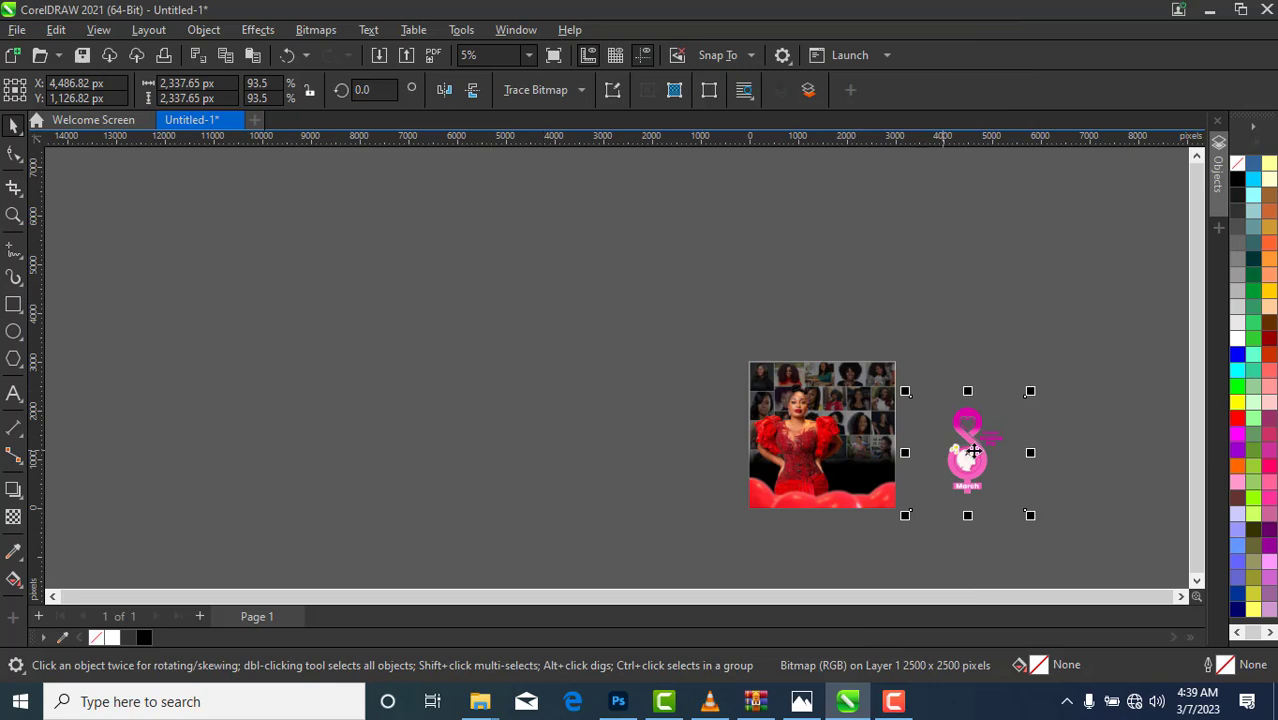
# Step: Shrink the 8 March graphic to about 58.8% and place it right of the woman at about X 2204, Y 925 px
pyautogui.scroll(2, 968, 453)
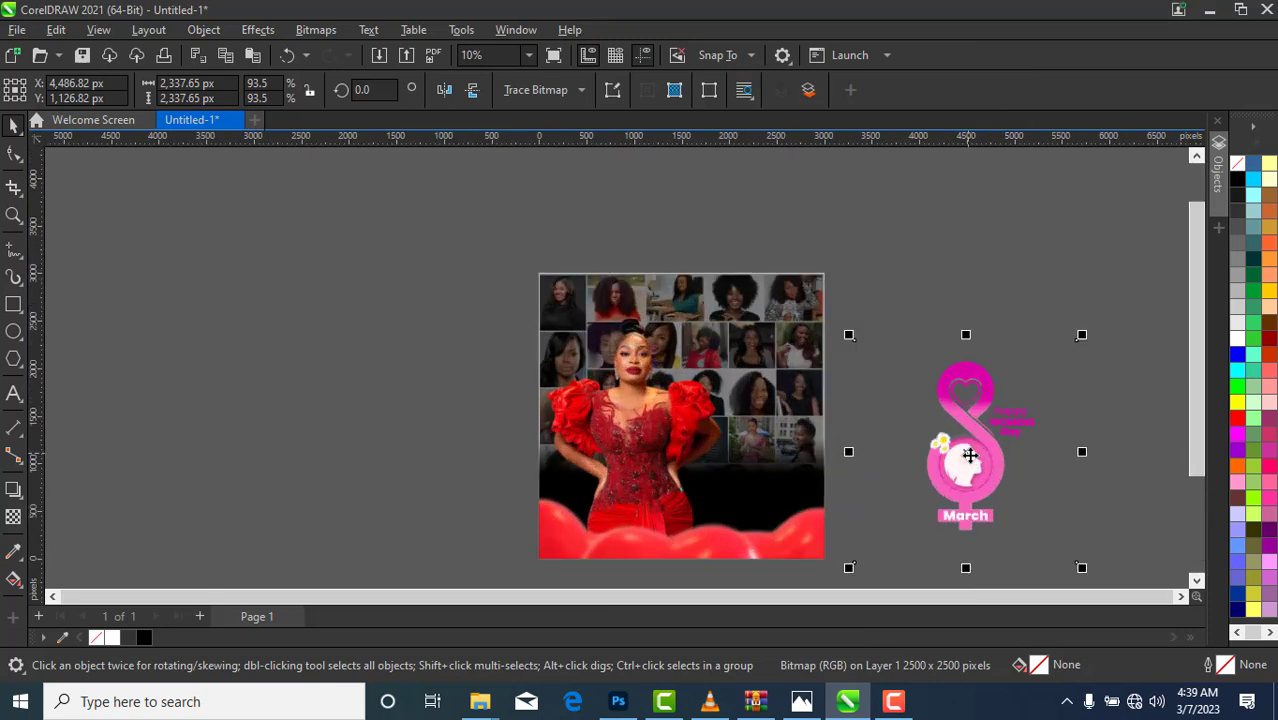
pyautogui.moveTo(1081, 335); pyautogui.dragTo(1031, 385)
pyautogui.moveTo(910, 469); pyautogui.dragTo(734, 447)
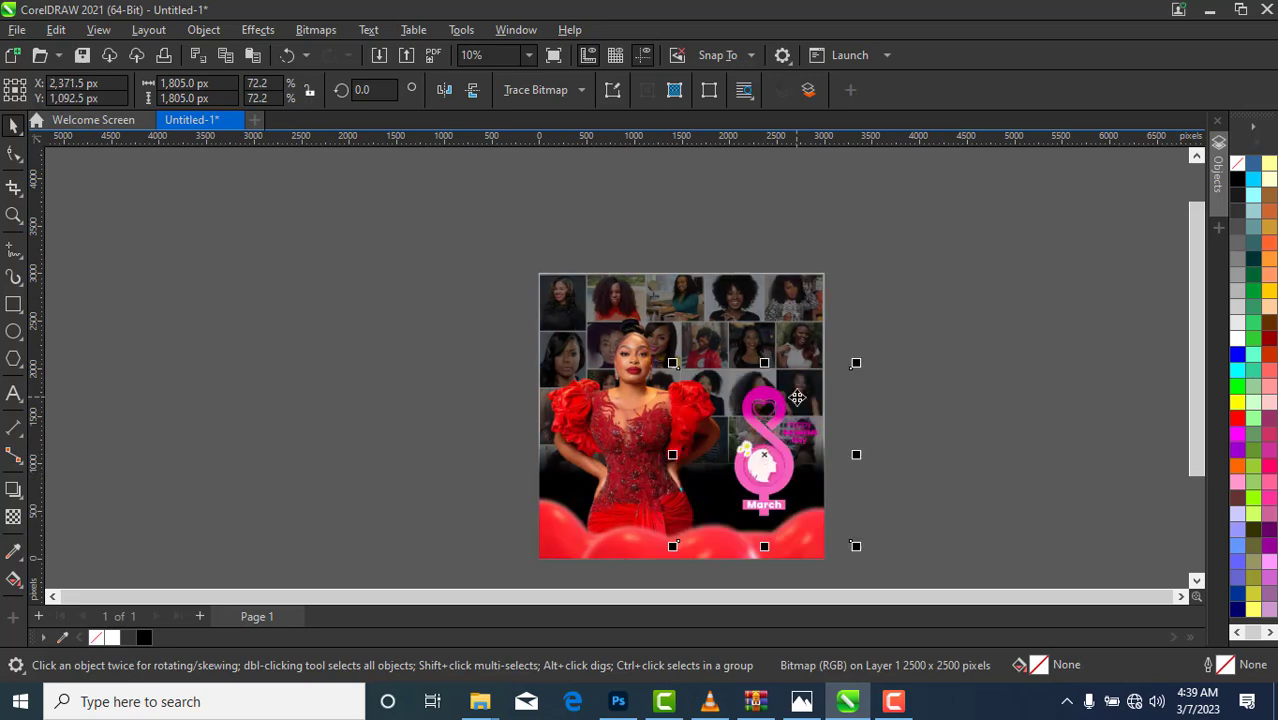
pyautogui.moveTo(858, 362); pyautogui.dragTo(826, 391)
pyautogui.scroll(-1, 849, 371)
pyautogui.scroll(-1, 818, 401)
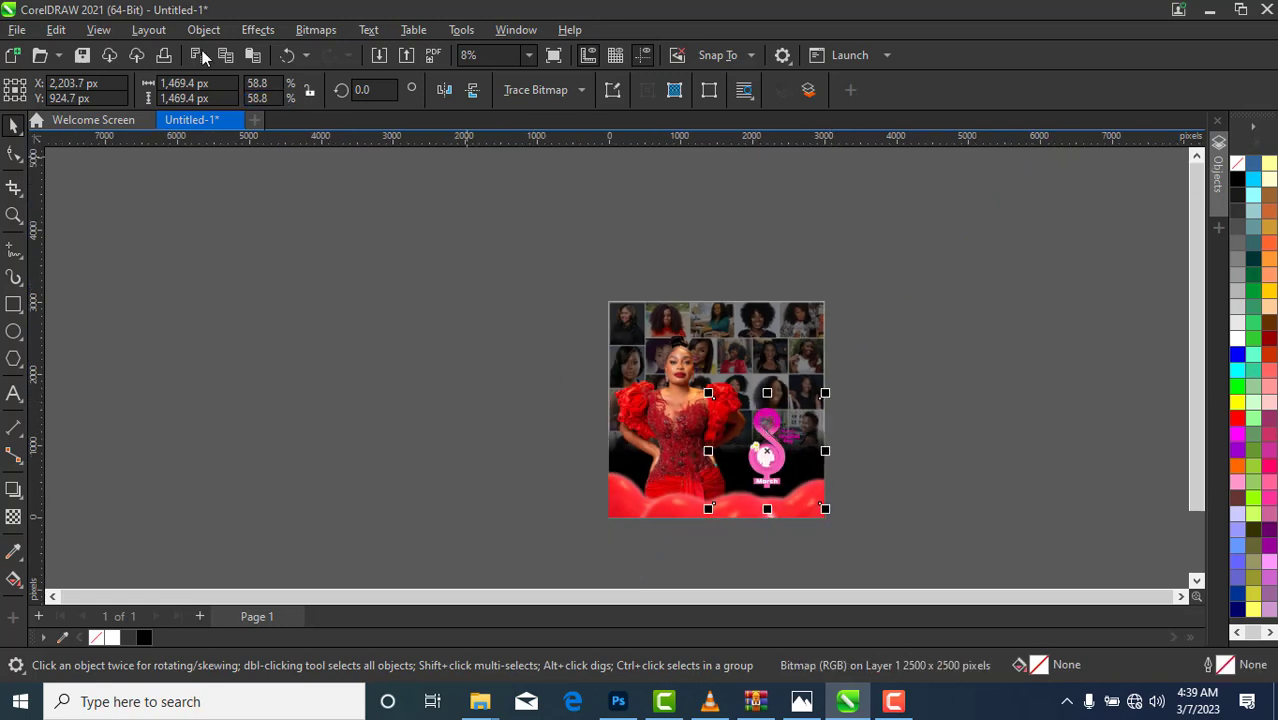
# Step: Adjust the 8 March graphic again in the Image Adjustment Lab with brightness 51, highlights -27 and shadows -41
pyautogui.click(257, 29)
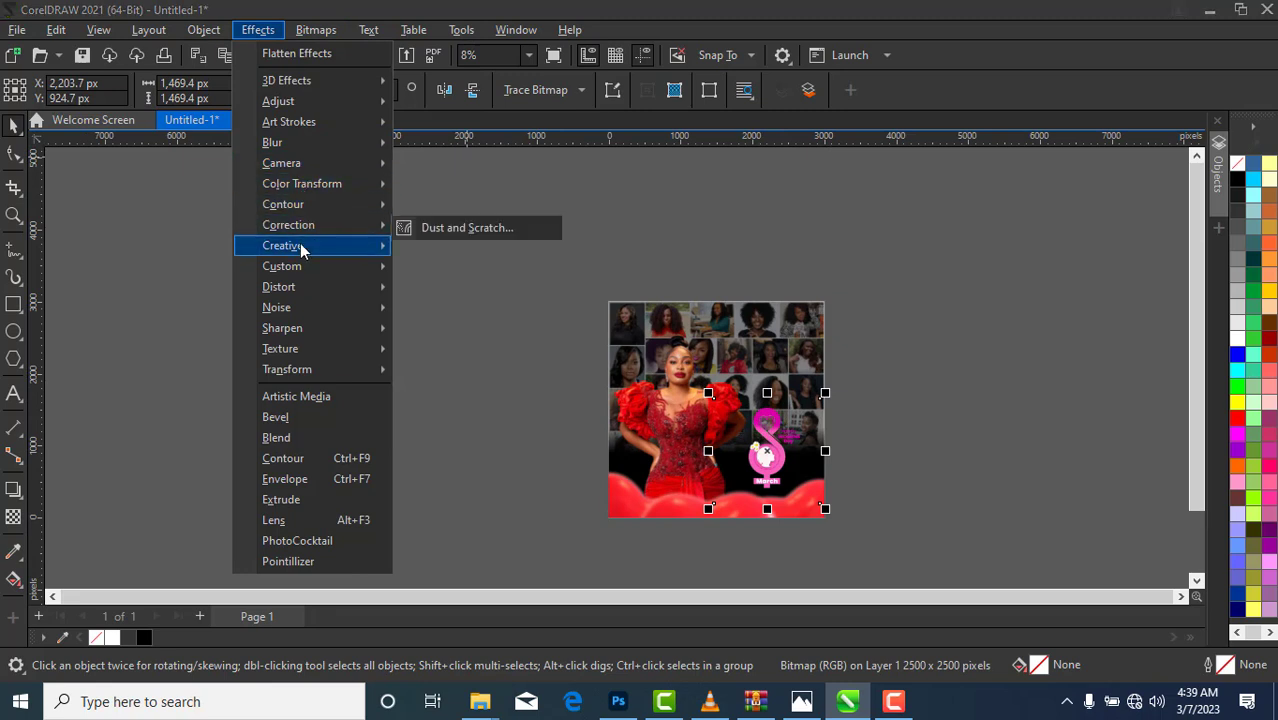
pyautogui.moveTo(300, 294)
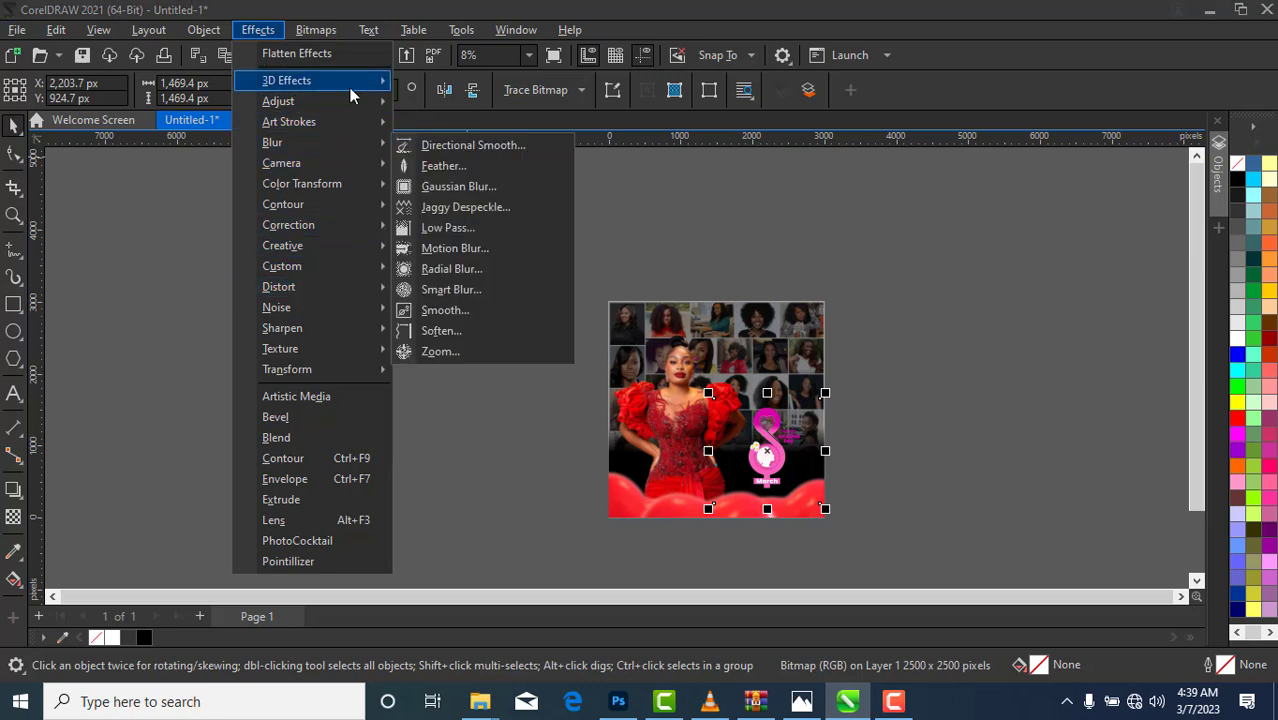
pyautogui.moveTo(350, 88)
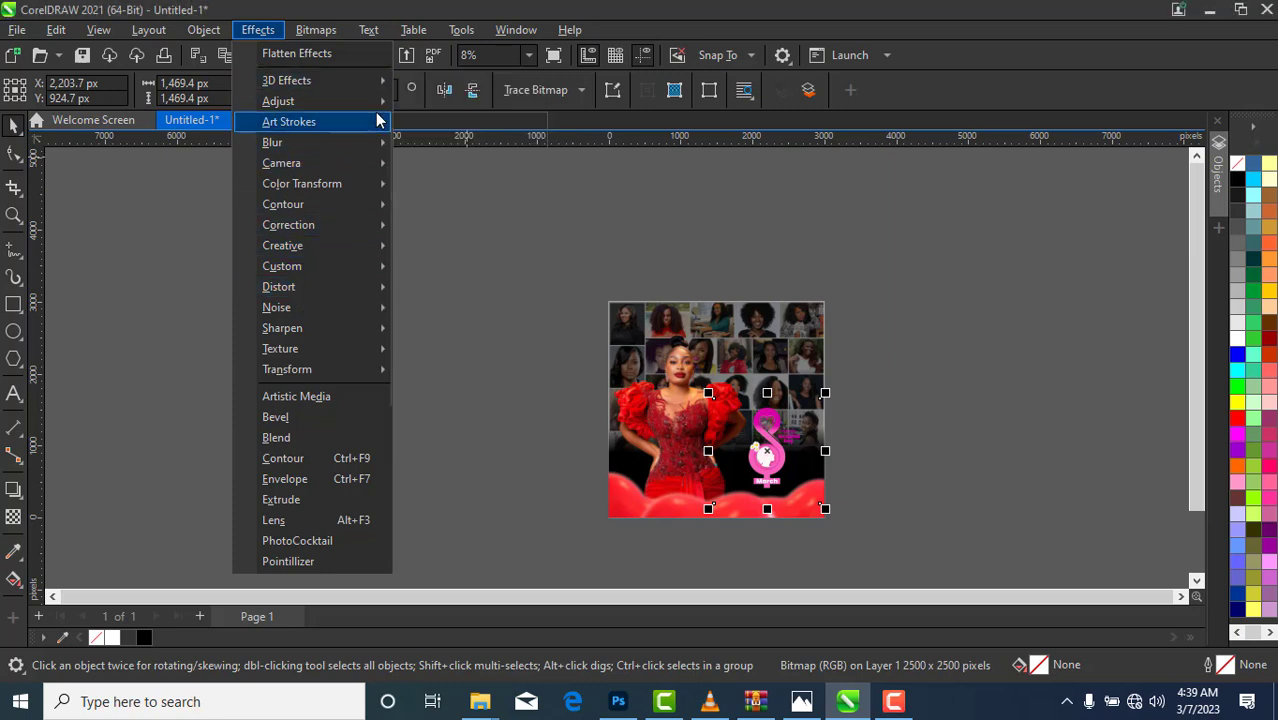
pyautogui.click(408, 125)
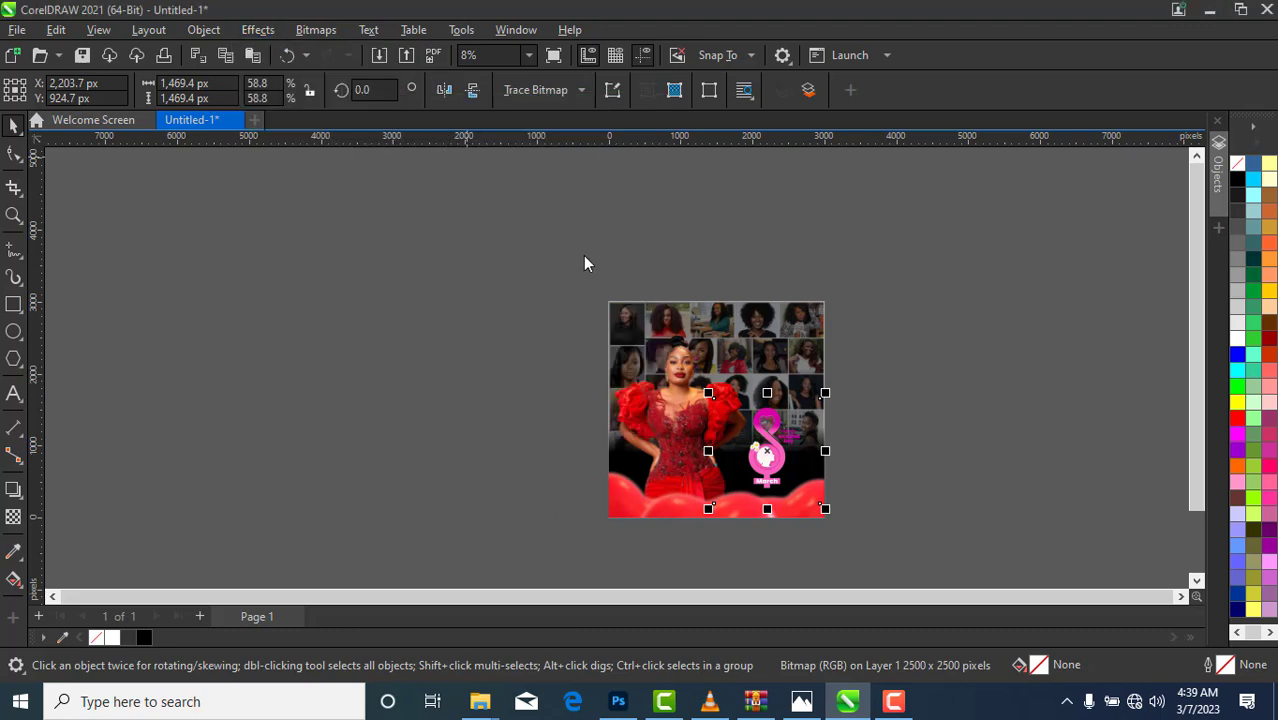
pyautogui.click(864, 386)
pyautogui.click(867, 383)
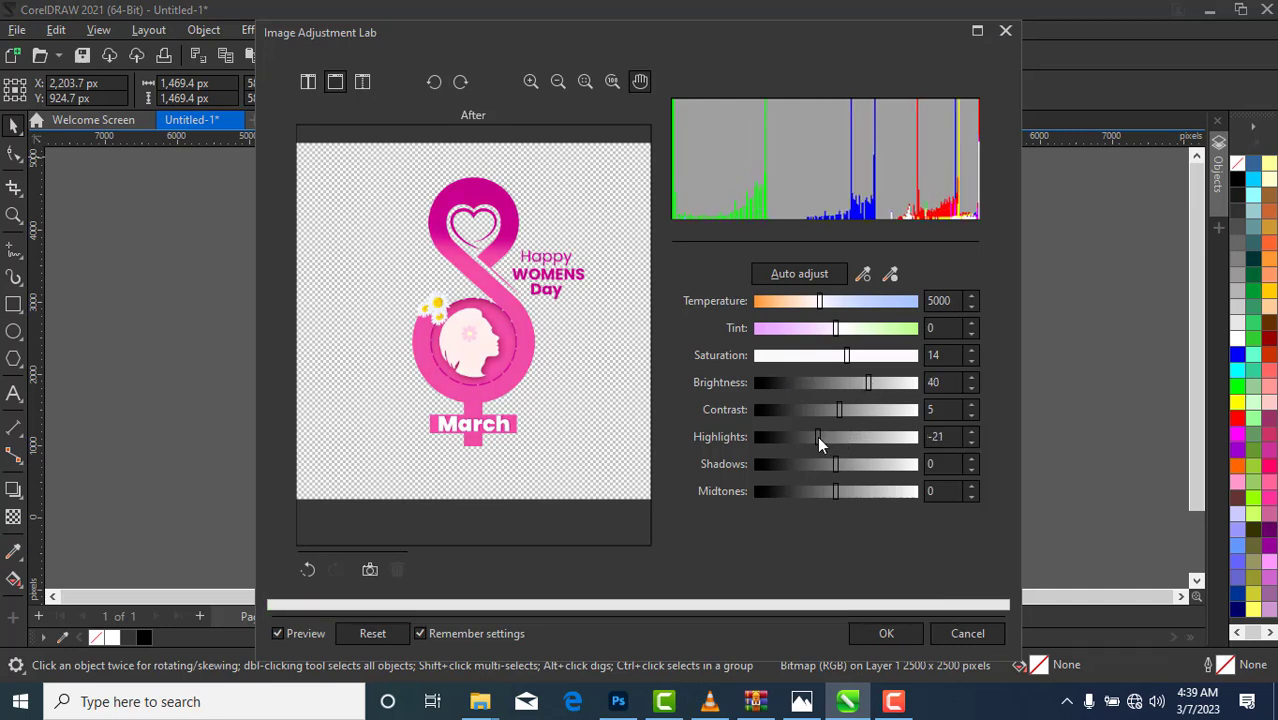
pyautogui.moveTo(817, 436); pyautogui.dragTo(789, 436)
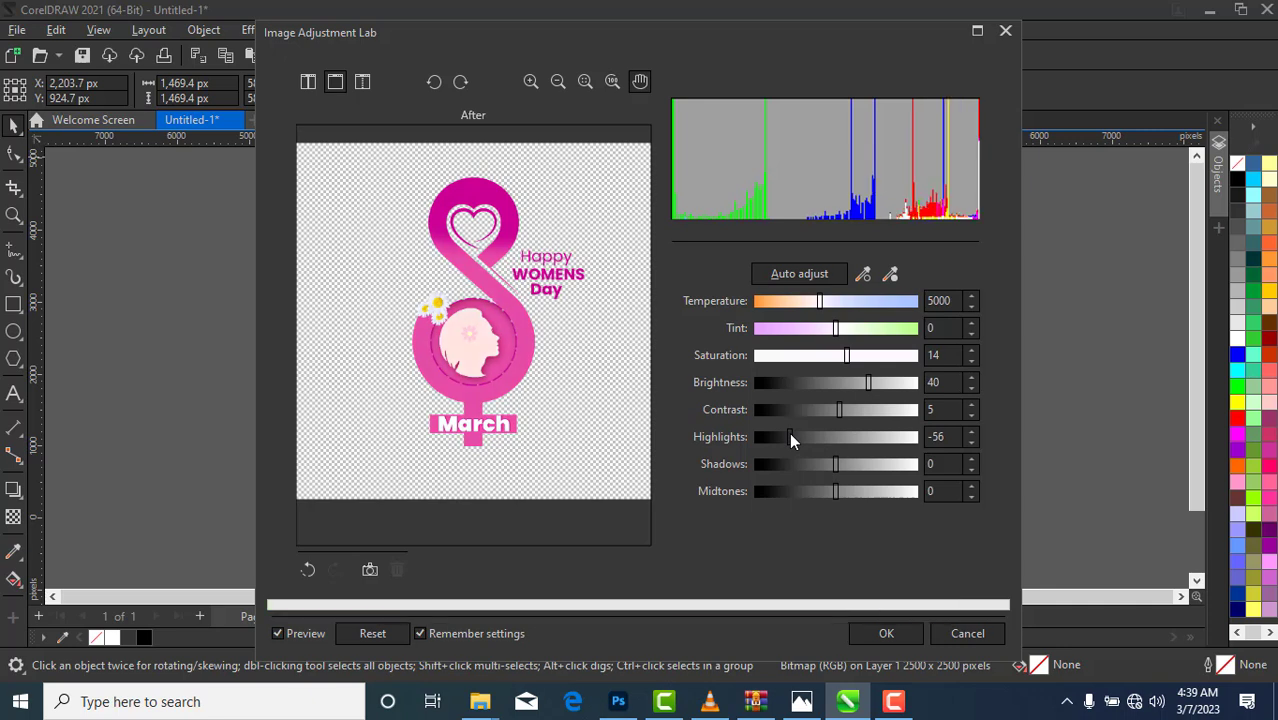
pyautogui.moveTo(790, 436); pyautogui.dragTo(812, 438)
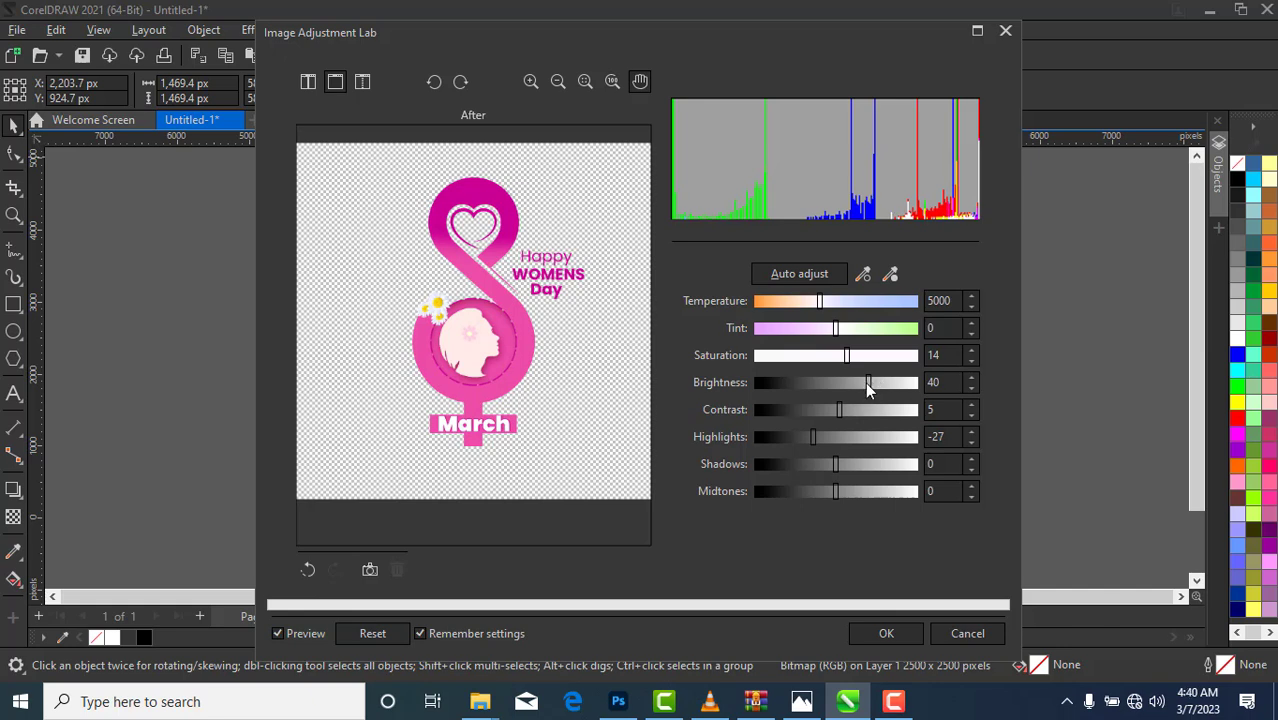
pyautogui.moveTo(867, 388); pyautogui.dragTo(879, 389)
pyautogui.moveTo(834, 464); pyautogui.dragTo(803, 467)
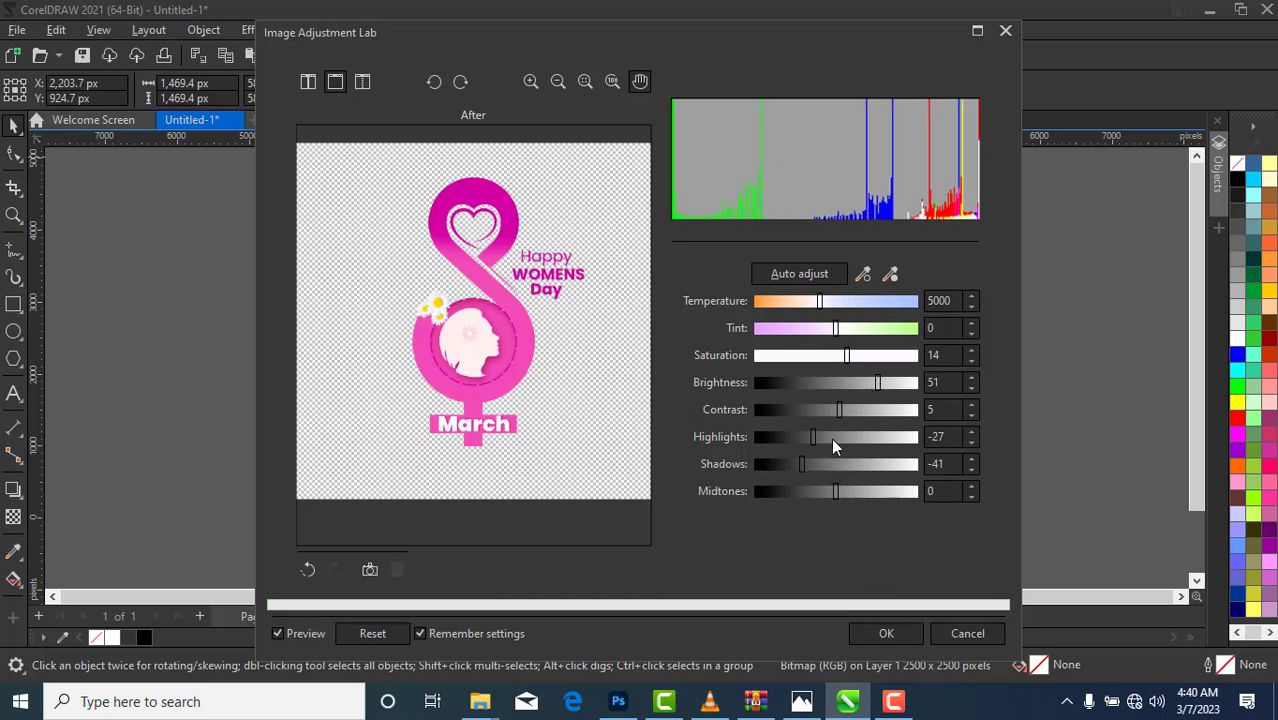
pyautogui.click(884, 633)
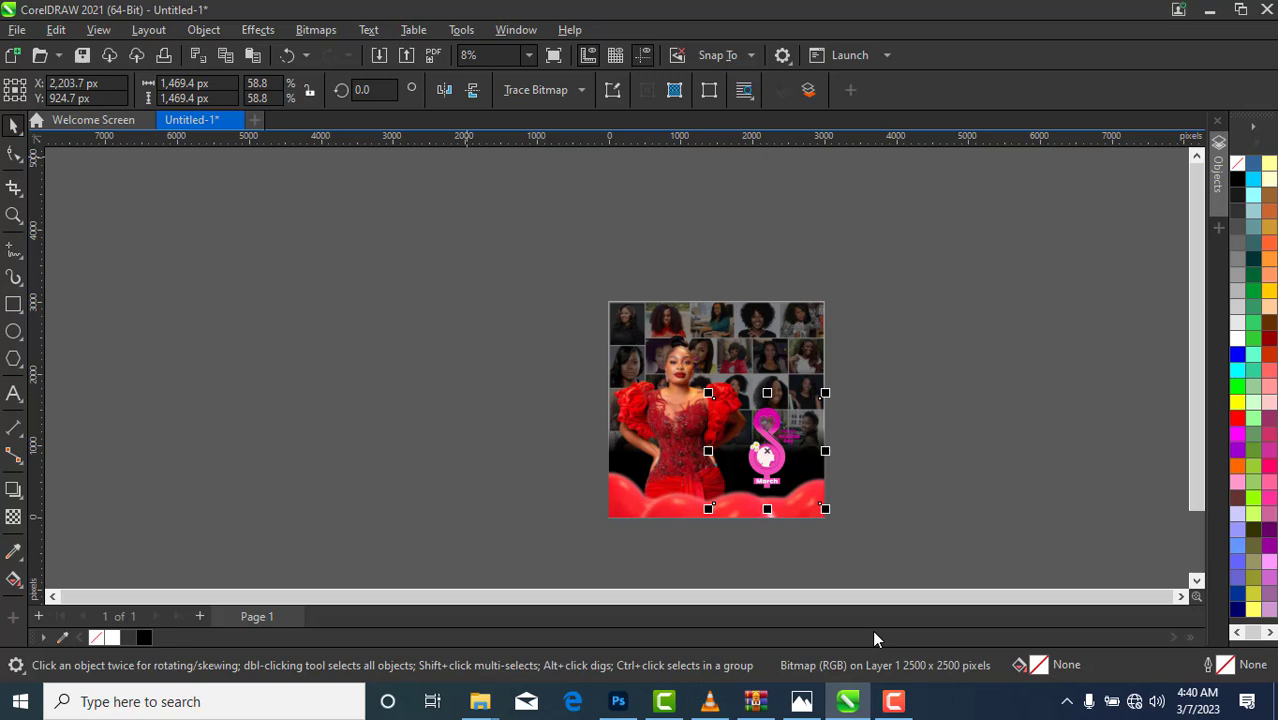
# Step: PowerClip the 8 March graphic inside the flyer frame and open the frame's contents for editing
pyautogui.rightClick(767, 450)
pyautogui.click(795, 350)
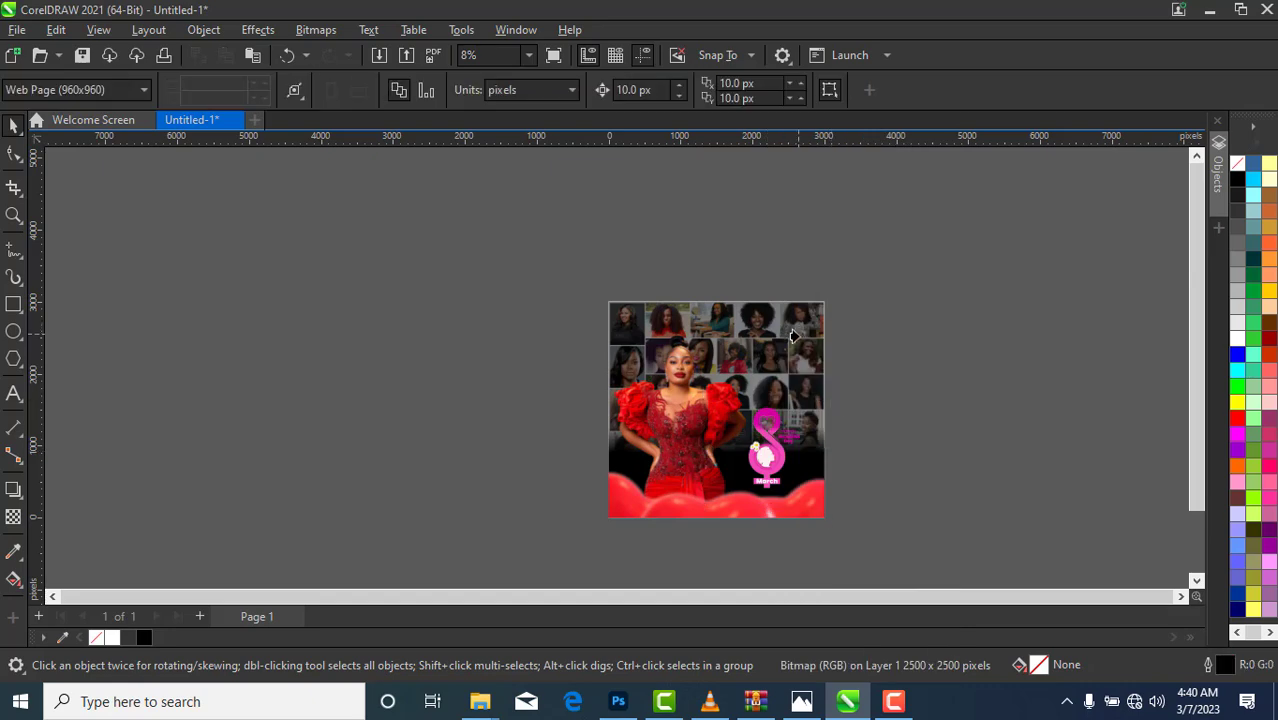
pyautogui.click(796, 350)
pyautogui.scroll(-1, 797, 346)
pyautogui.doubleClick(797, 346)
pyautogui.scroll(-1, 790, 350)
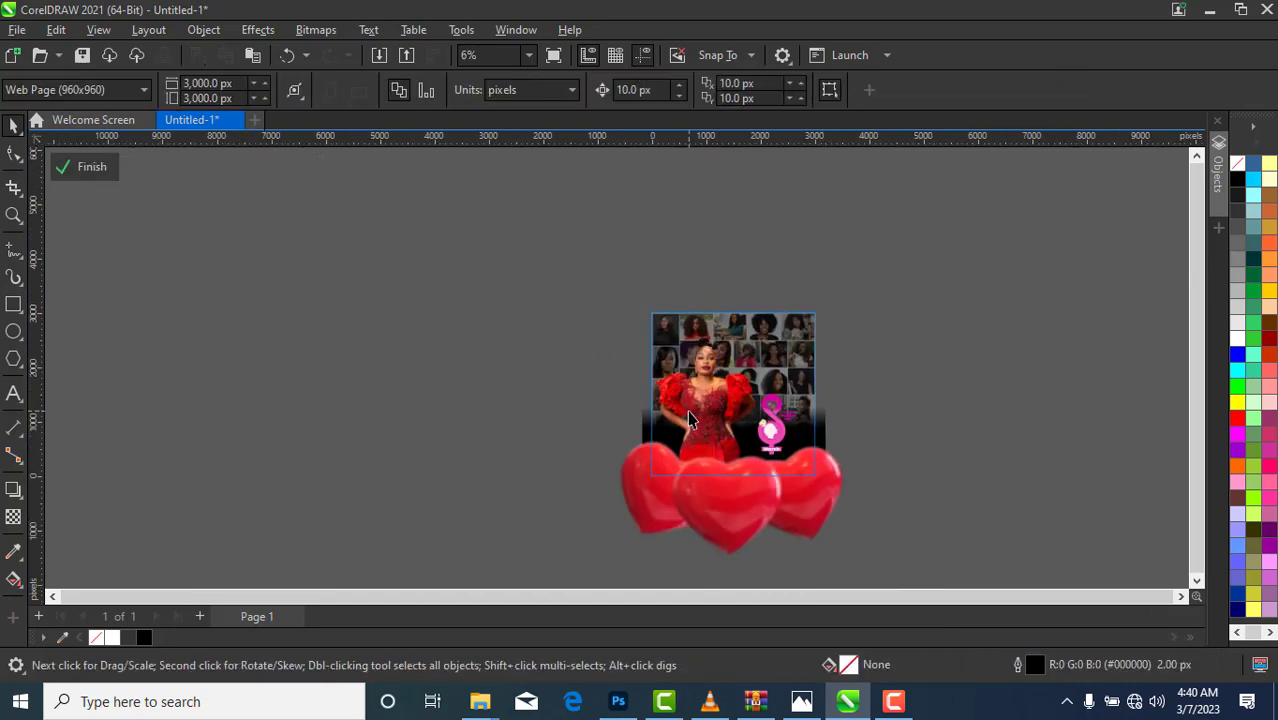
# Step: Nudge the woman in red to the left to about X 907 px, away from the 8 March graphic
pyautogui.click(692, 420)
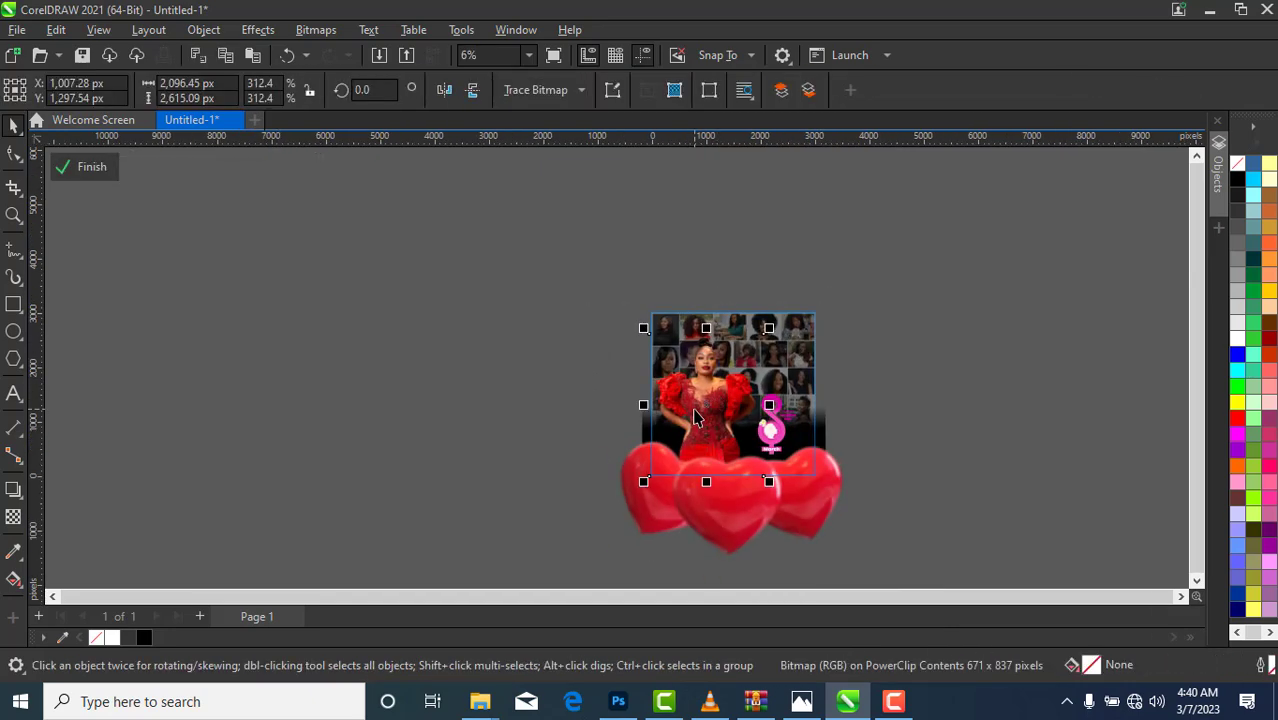
pyautogui.scroll(3, 697, 418)
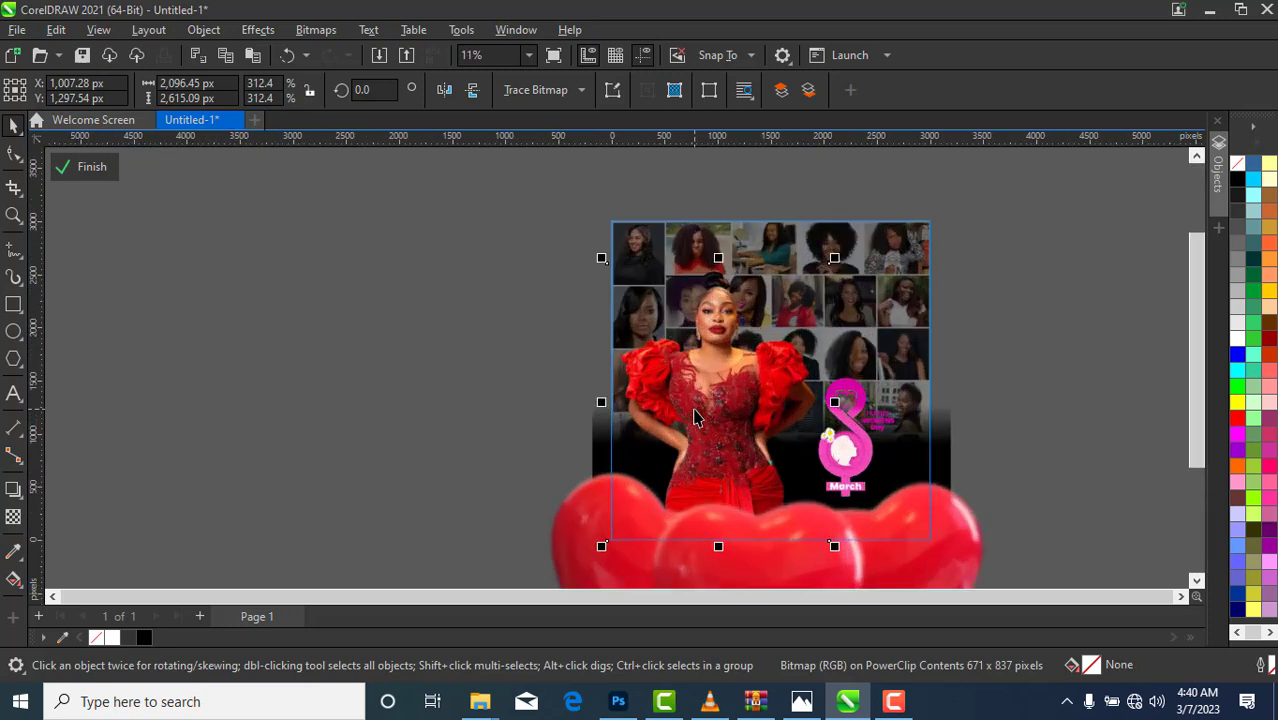
pyautogui.press('Left')
pyautogui.press('Left')
pyautogui.press('Left')
pyautogui.press('Left')
pyautogui.press('Left')
pyautogui.press('Left')
pyautogui.press('Left')
pyautogui.press('Left')
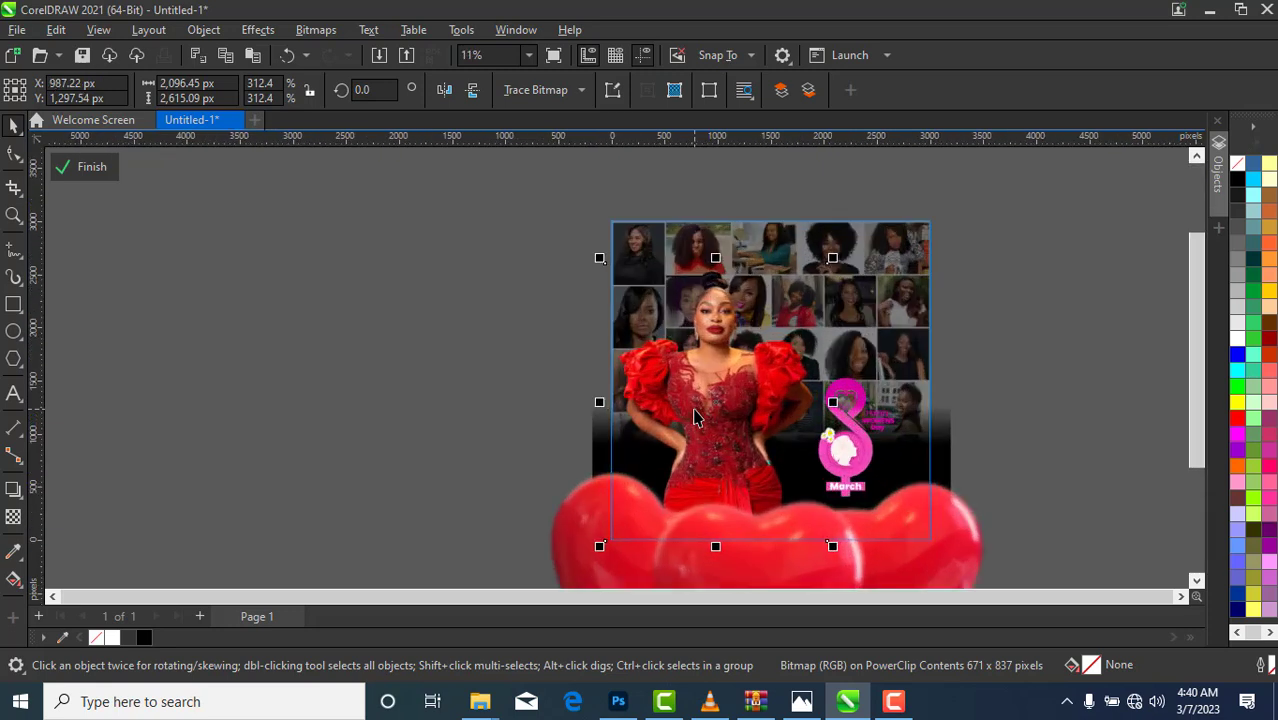
pyautogui.press('Left')
pyautogui.press('Left')
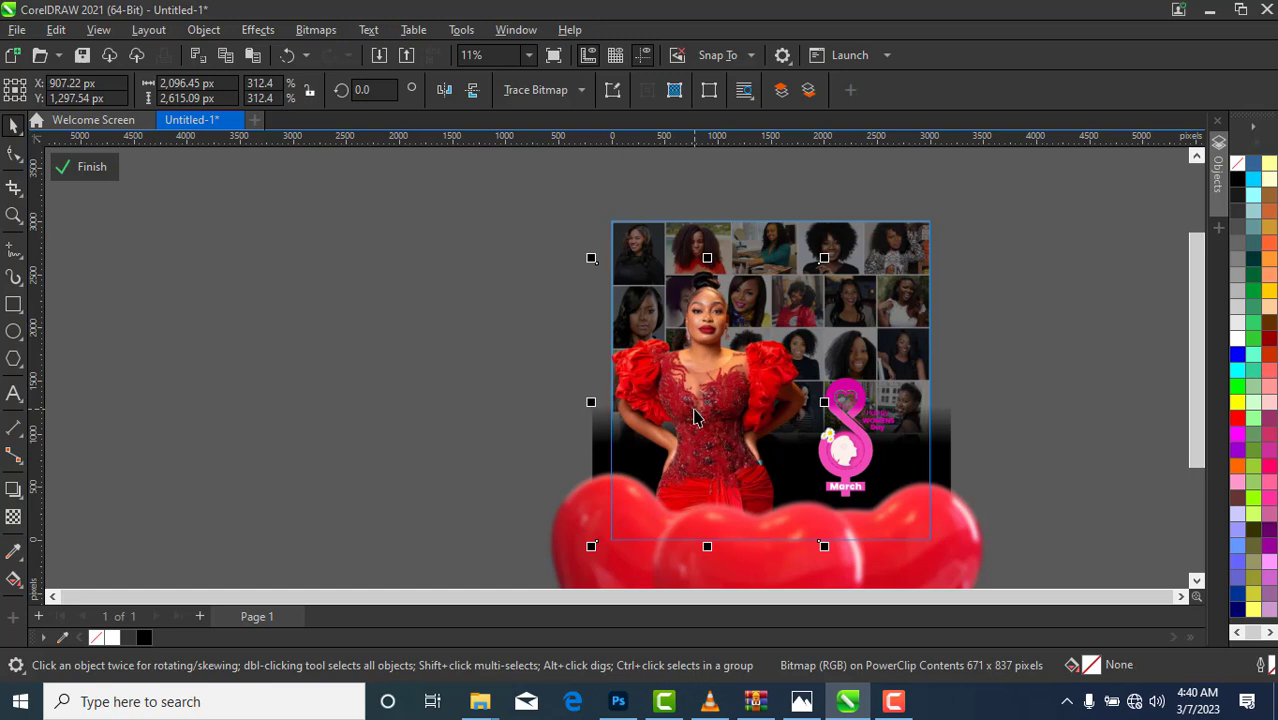
# Step: Nudge the 8 March graphic to the right, away from the woman in red, to about X 2334 px
pyautogui.click(1068, 355)
pyautogui.click(857, 428)
pyautogui.press('Right')
pyautogui.press('Right')
pyautogui.press('Right')
pyautogui.press('Right')
pyautogui.press('Right')
pyautogui.press('Right')
pyautogui.press('Right')
pyautogui.press('Right')
pyautogui.press('Right')
pyautogui.press('Right')
pyautogui.press('Right')
pyautogui.press('Right')
pyautogui.press('Right')
pyautogui.press('Right')
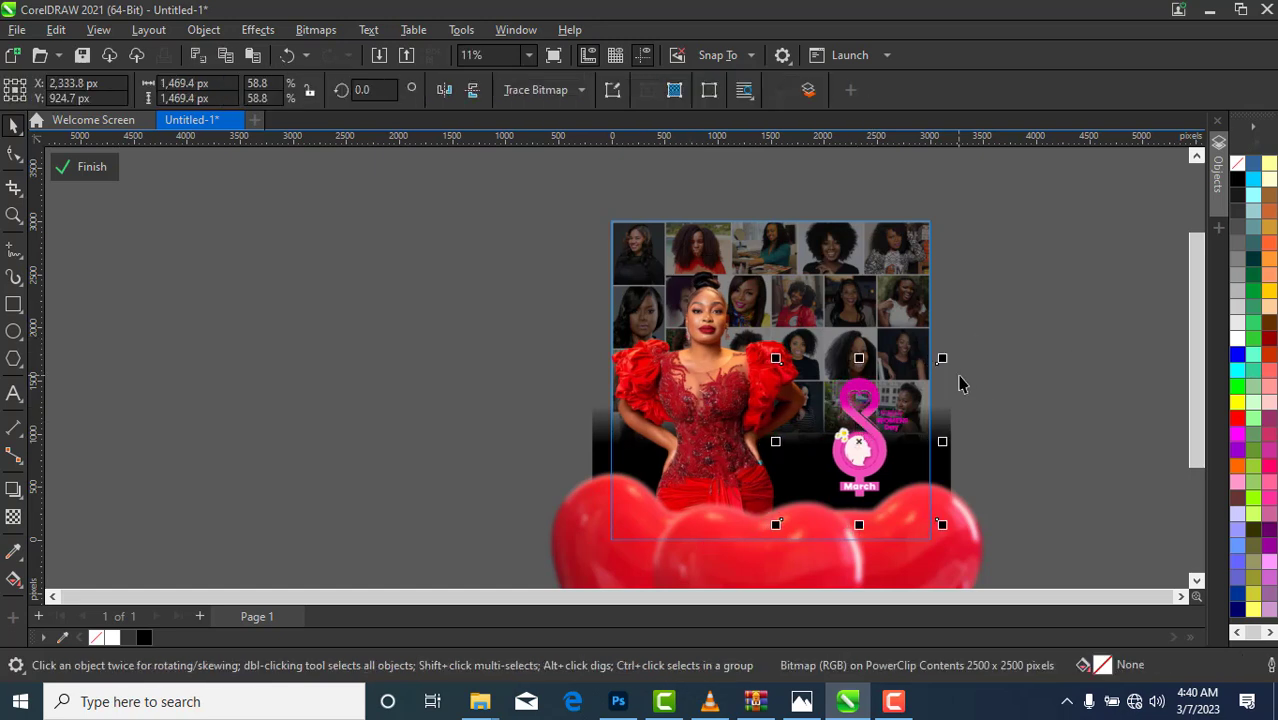
# Step: Scale the 8 March graphic to about 56%, position it at about X 2317, Y 997 px, and finish editing the frame's contents
pyautogui.moveTo(941, 358); pyautogui.dragTo(936, 366)
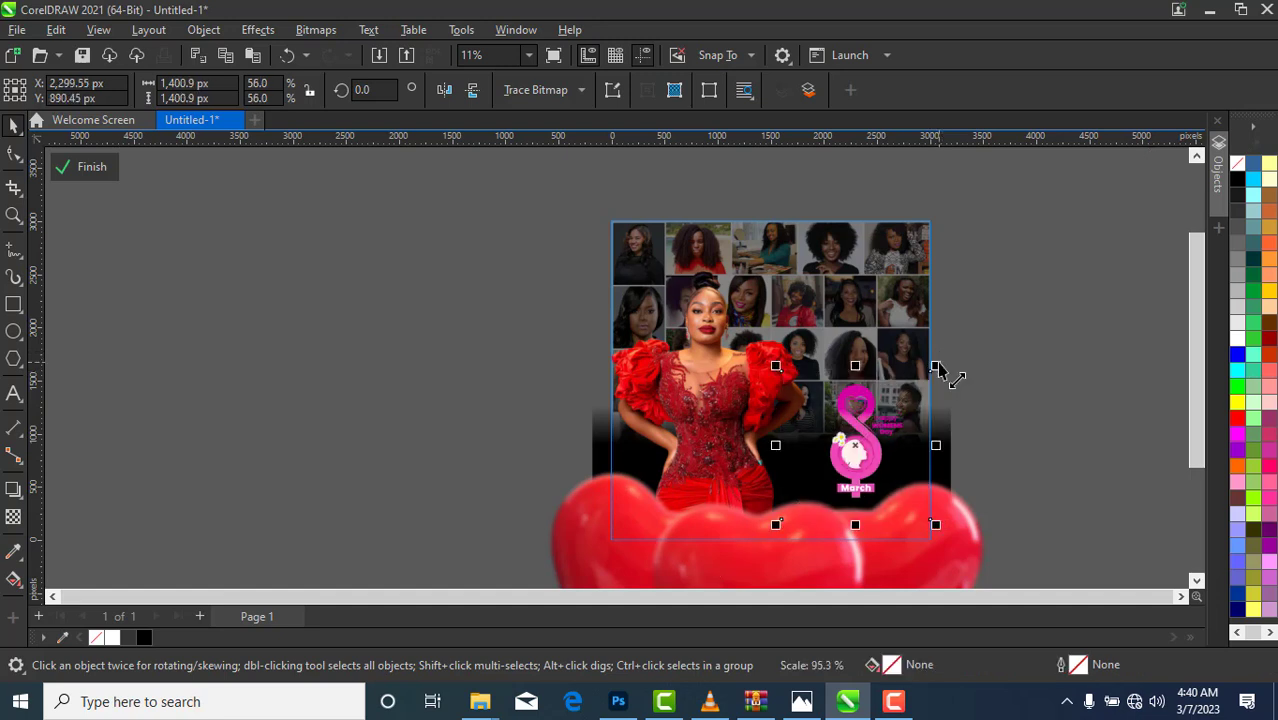
pyautogui.moveTo(857, 444); pyautogui.dragTo(865, 432)
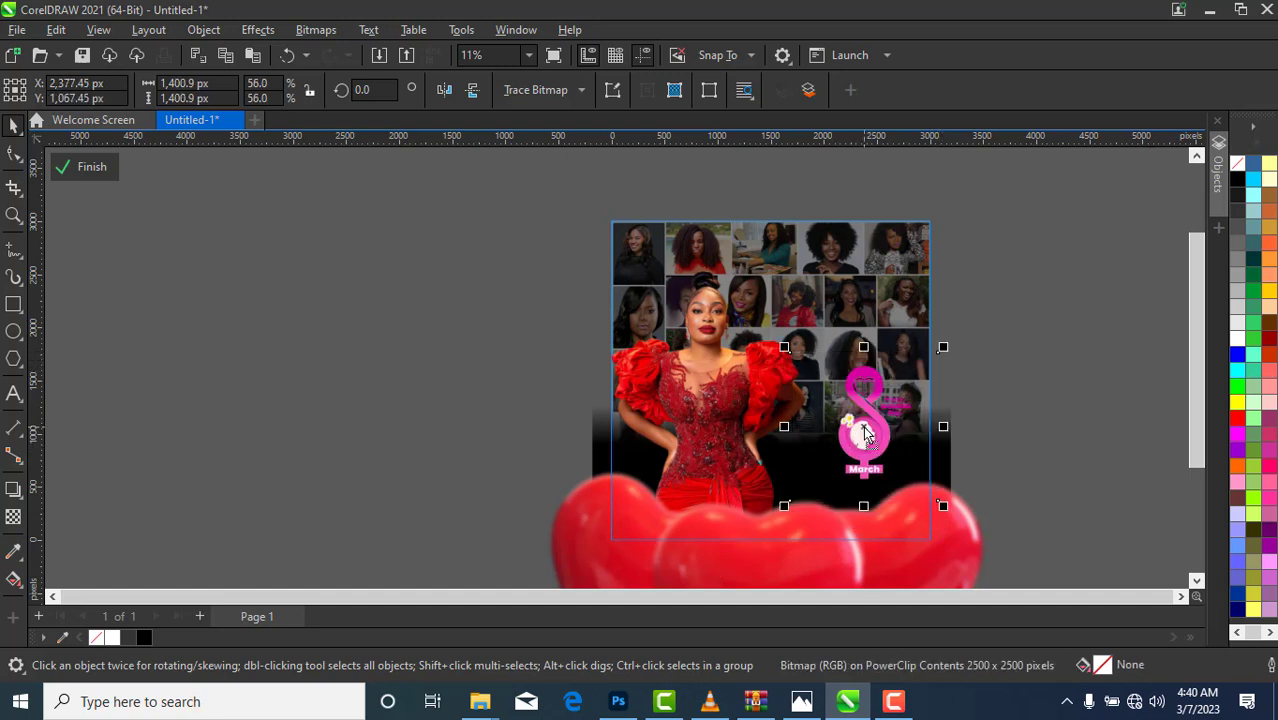
pyautogui.press('Down')
pyautogui.press('Down')
pyautogui.press('Left')
pyautogui.press('Left')
pyautogui.press('Left')
pyautogui.press('Left')
pyautogui.press('Left')
pyautogui.press('Left')
pyautogui.press('Down')
pyautogui.press('Down')
pyautogui.press('Down')
pyautogui.press('Down')
pyautogui.press('Down')
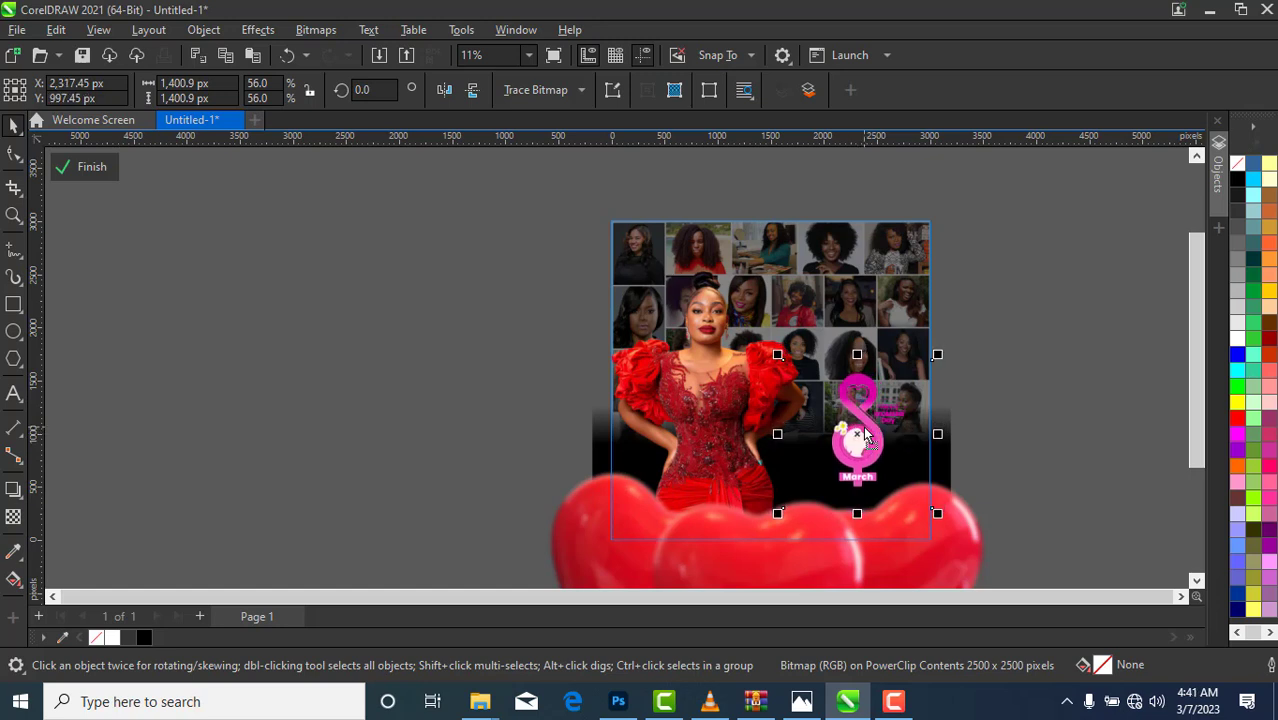
pyautogui.click(1019, 306)
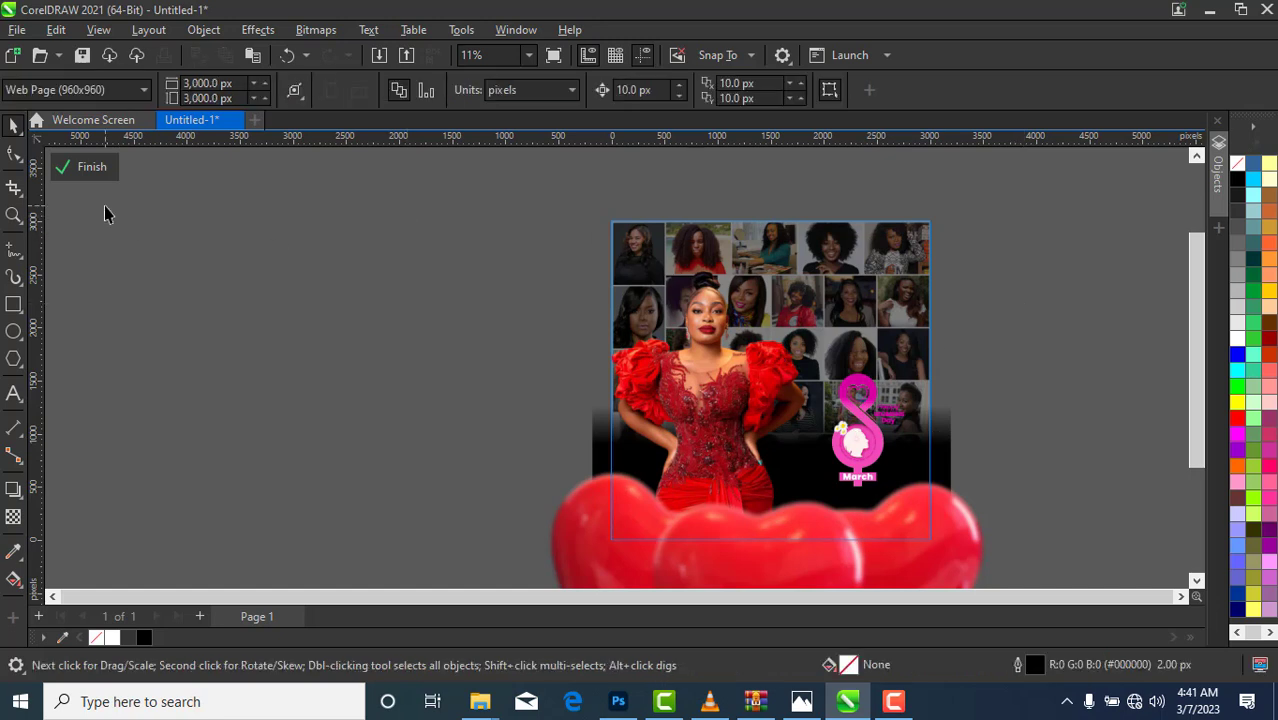
pyautogui.click(89, 170)
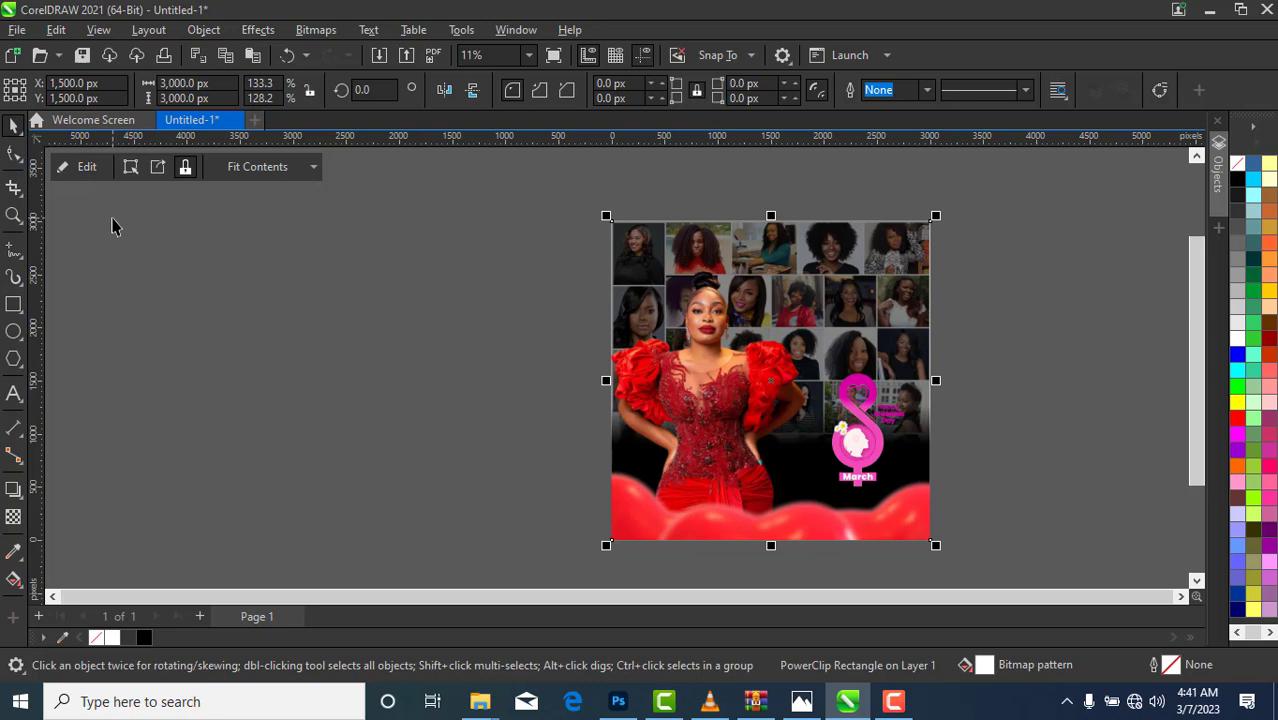
# Step: Reopen the frame's contents, paste a red heart and shrink it to about 5.3% beside the woman's face at about X 1324, Y 2034 px
pyautogui.doubleClick(783, 474)
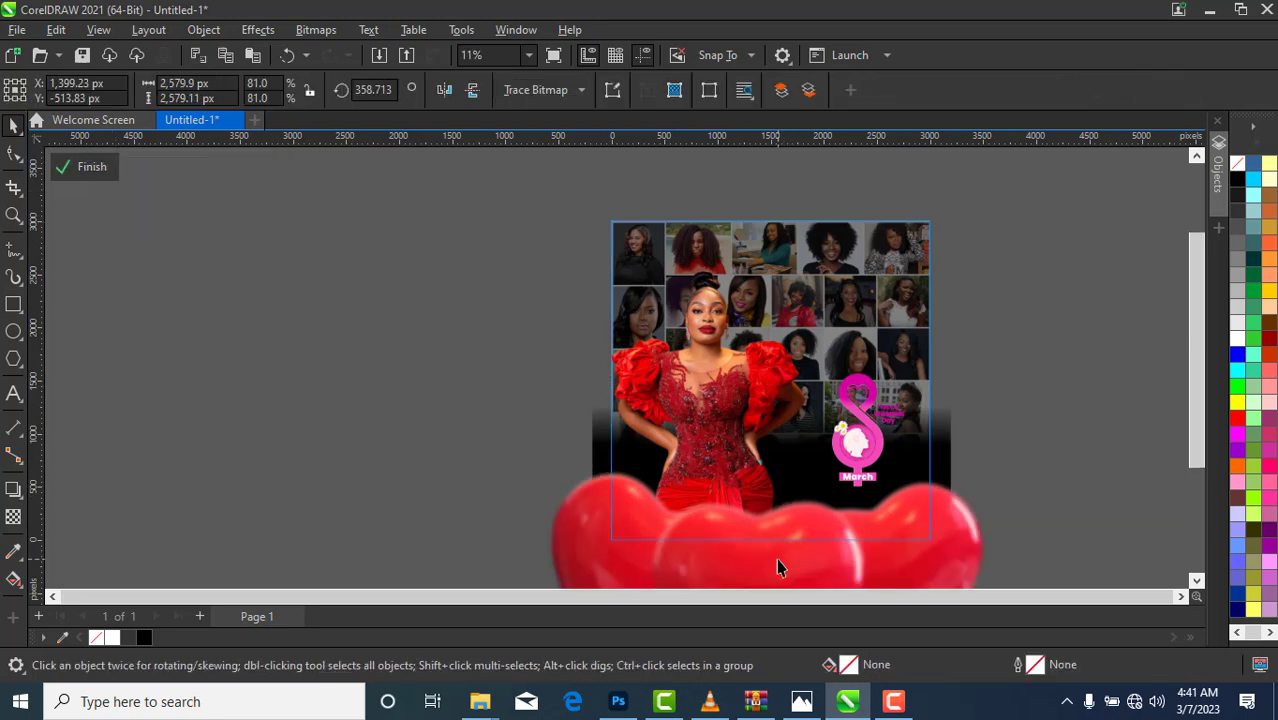
pyautogui.rightClick(508, 322)
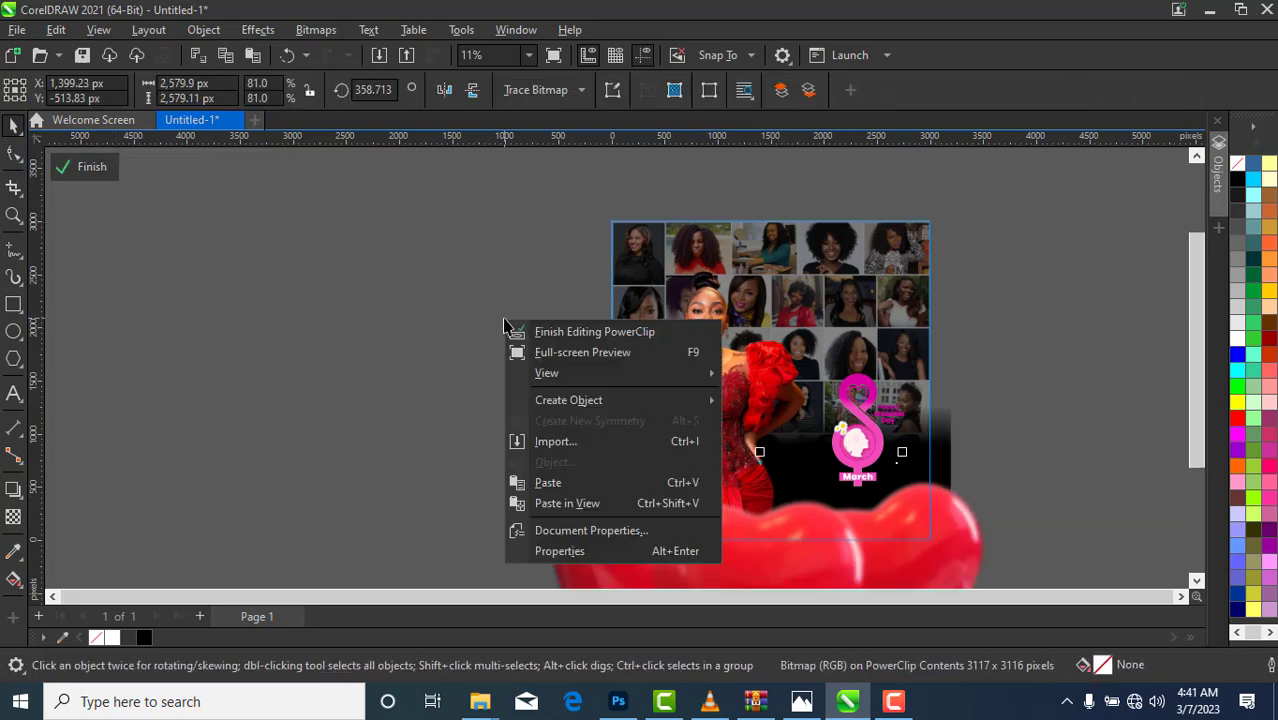
pyautogui.click(548, 483)
pyautogui.moveTo(928, 508); pyautogui.dragTo(959, 249)
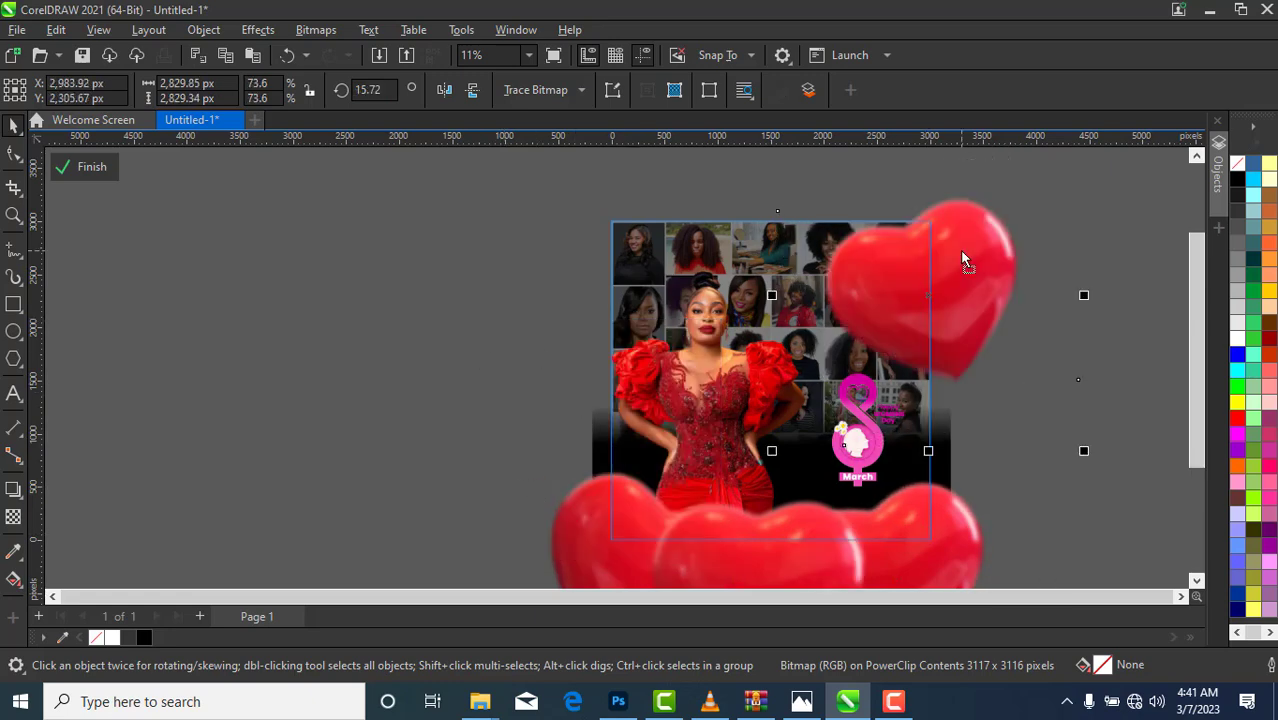
pyautogui.moveTo(527, 243); pyautogui.dragTo(458, 302)
pyautogui.moveTo(580, 186); pyautogui.dragTo(300, 466)
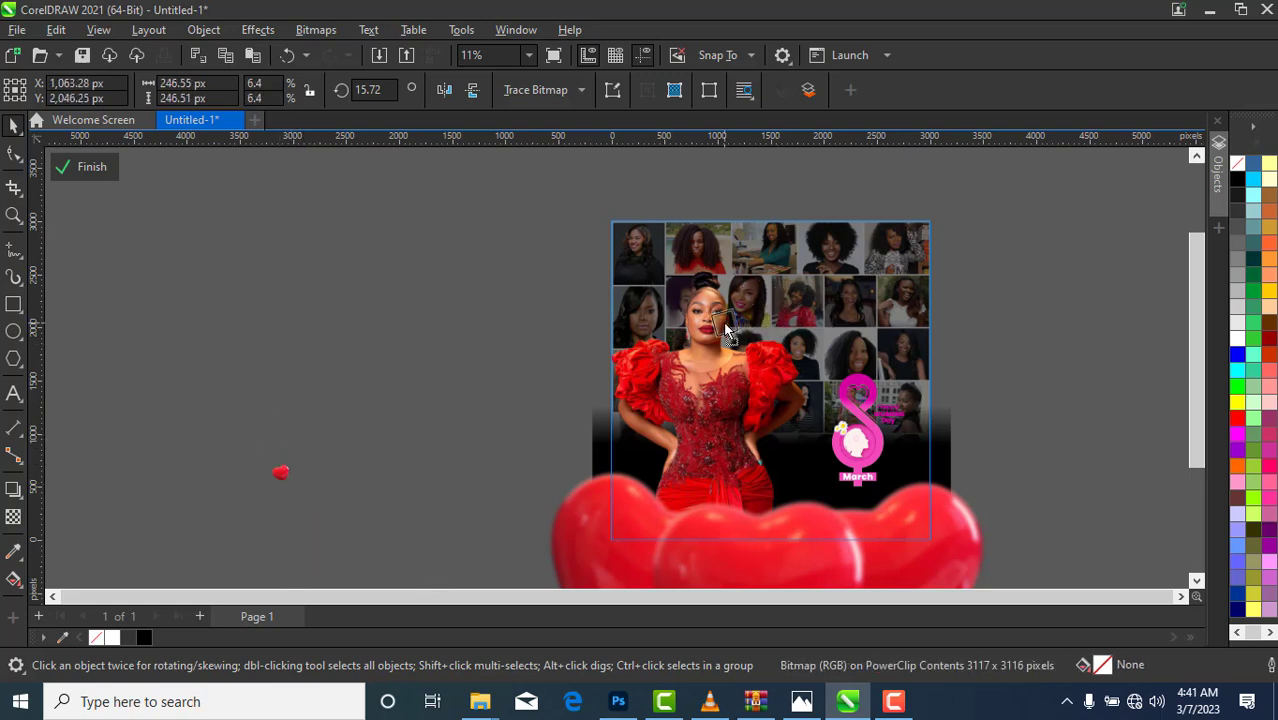
pyautogui.moveTo(755, 323); pyautogui.dragTo(769, 312)
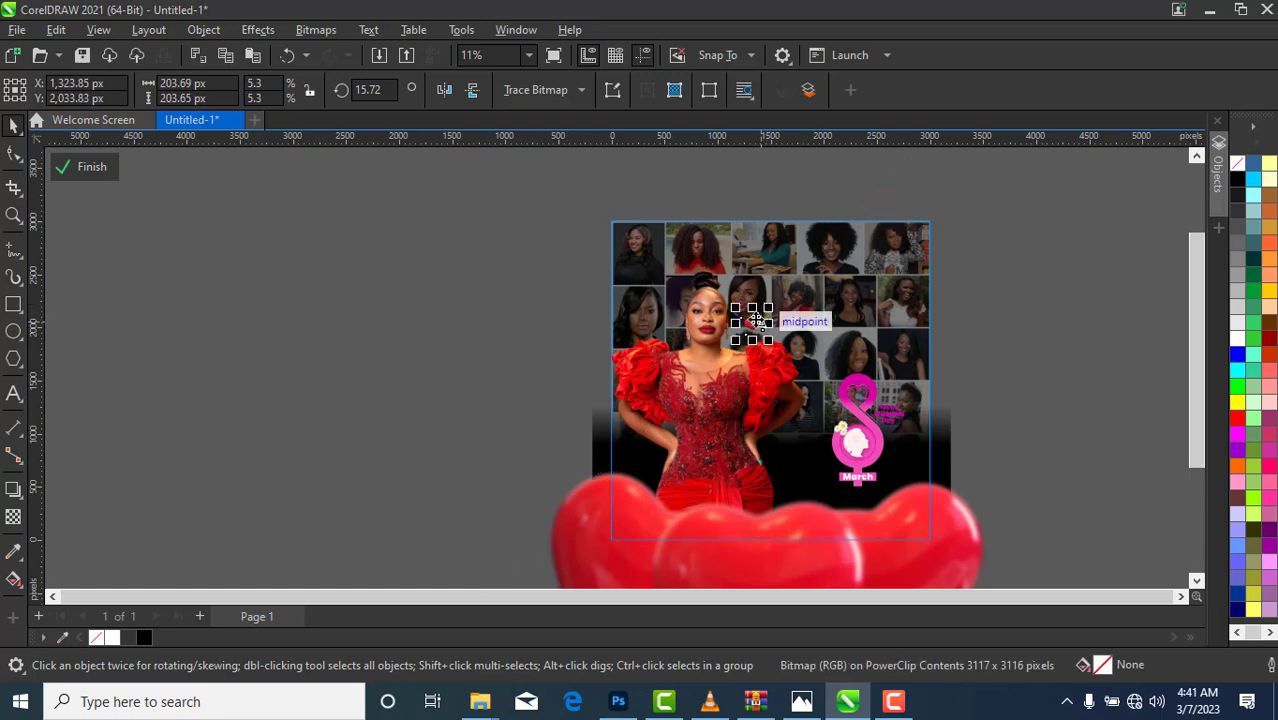
pyautogui.rightClick(757, 321)
pyautogui.click(786, 273)
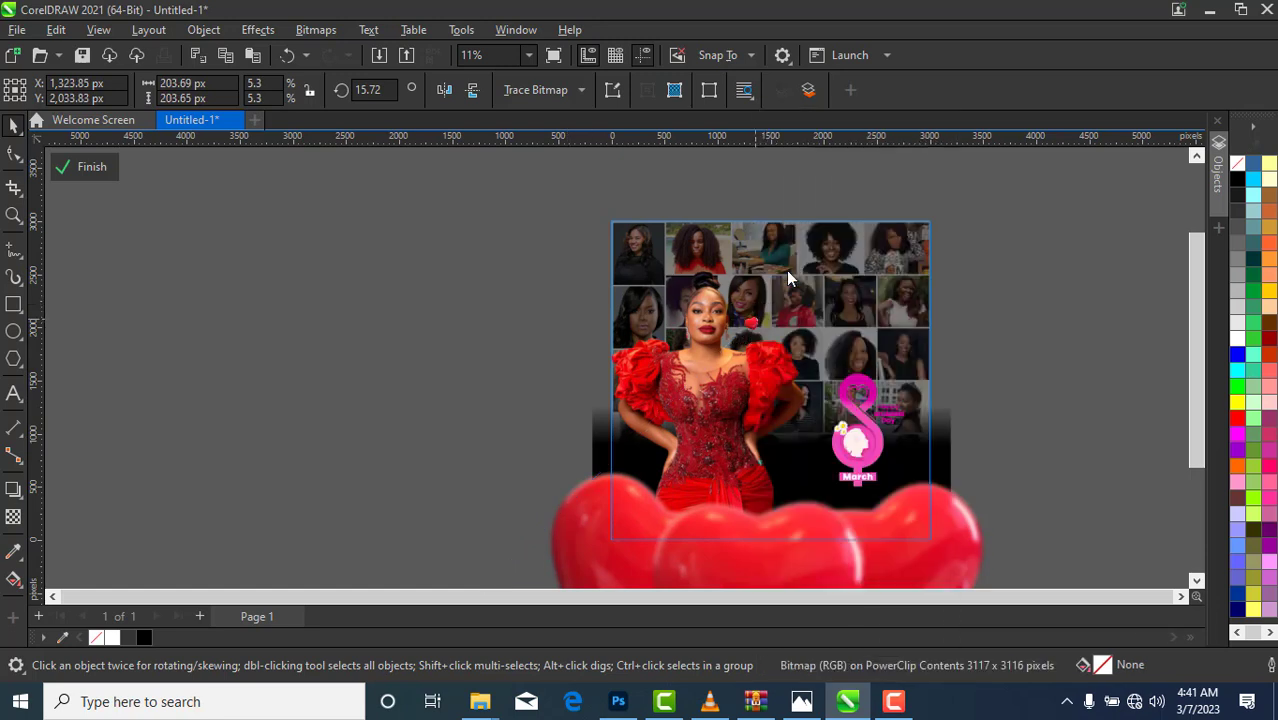
# Step: Paste a second small heart, place it on the other side of the woman's face and rotate it to about 326.5°
pyautogui.click(665, 305)
pyautogui.rightClick(455, 370)
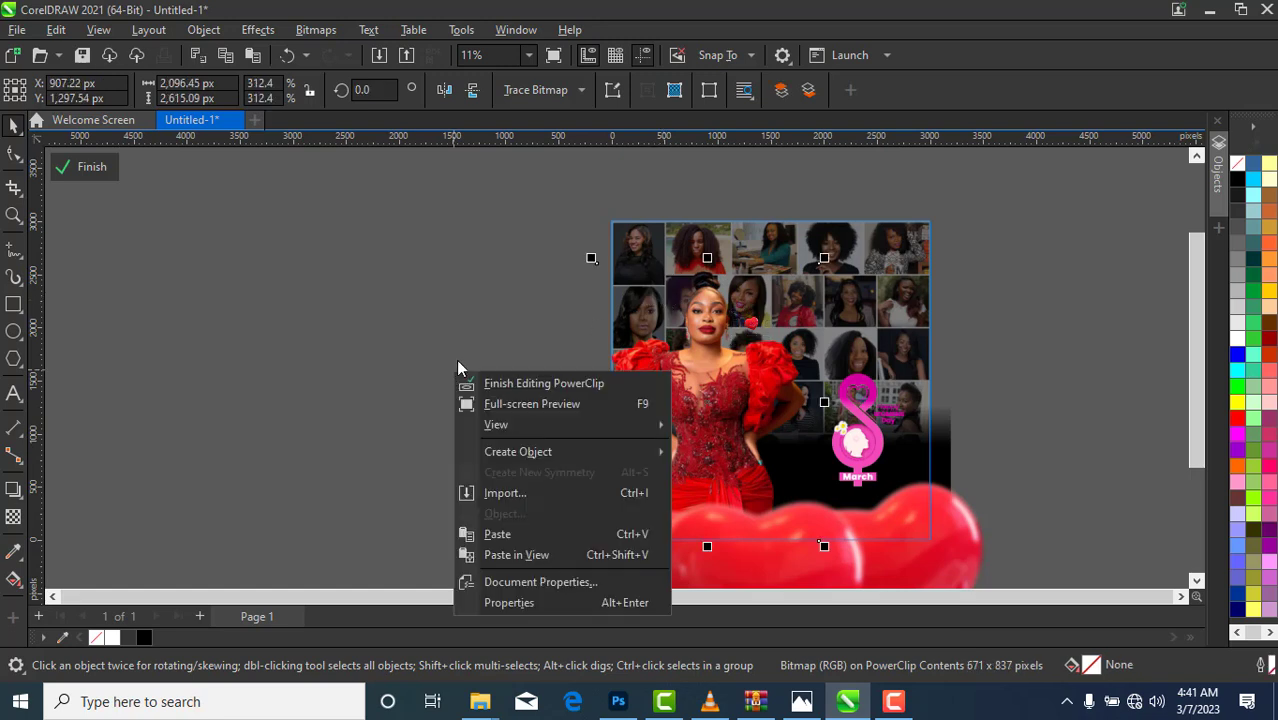
pyautogui.click(497, 534)
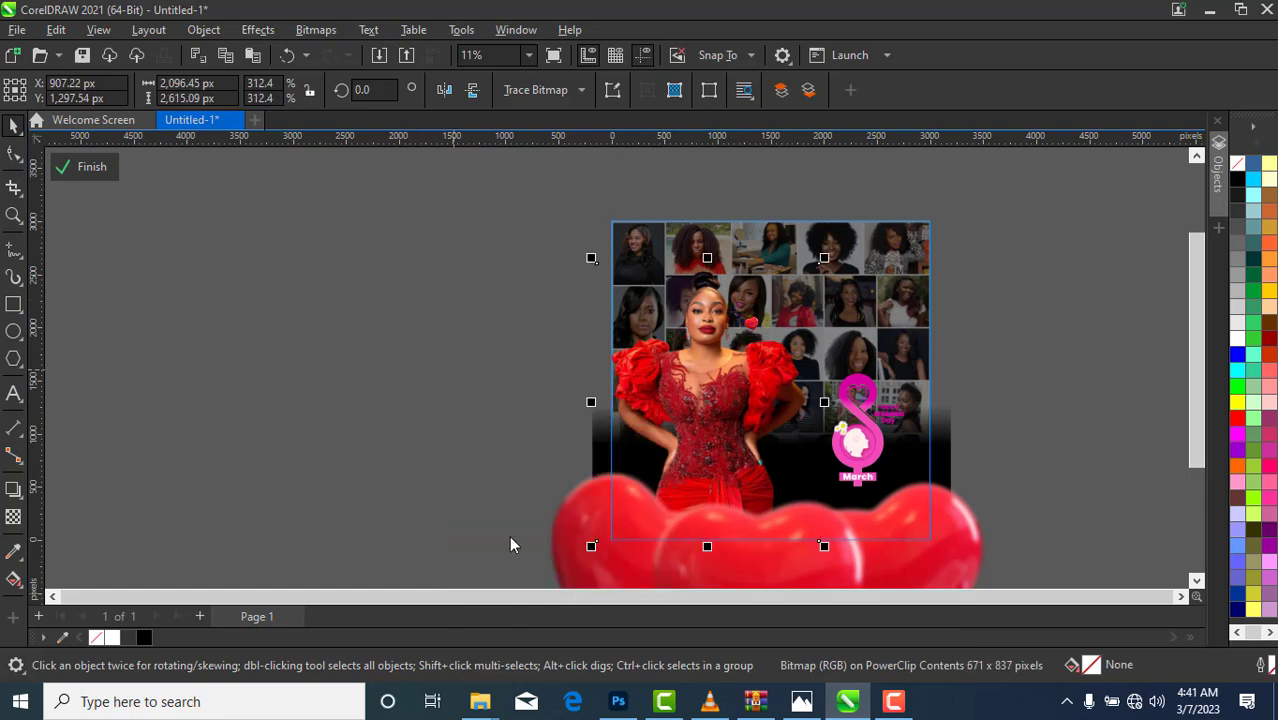
pyautogui.moveTo(757, 312); pyautogui.dragTo(665, 312)
pyautogui.click(655, 305)
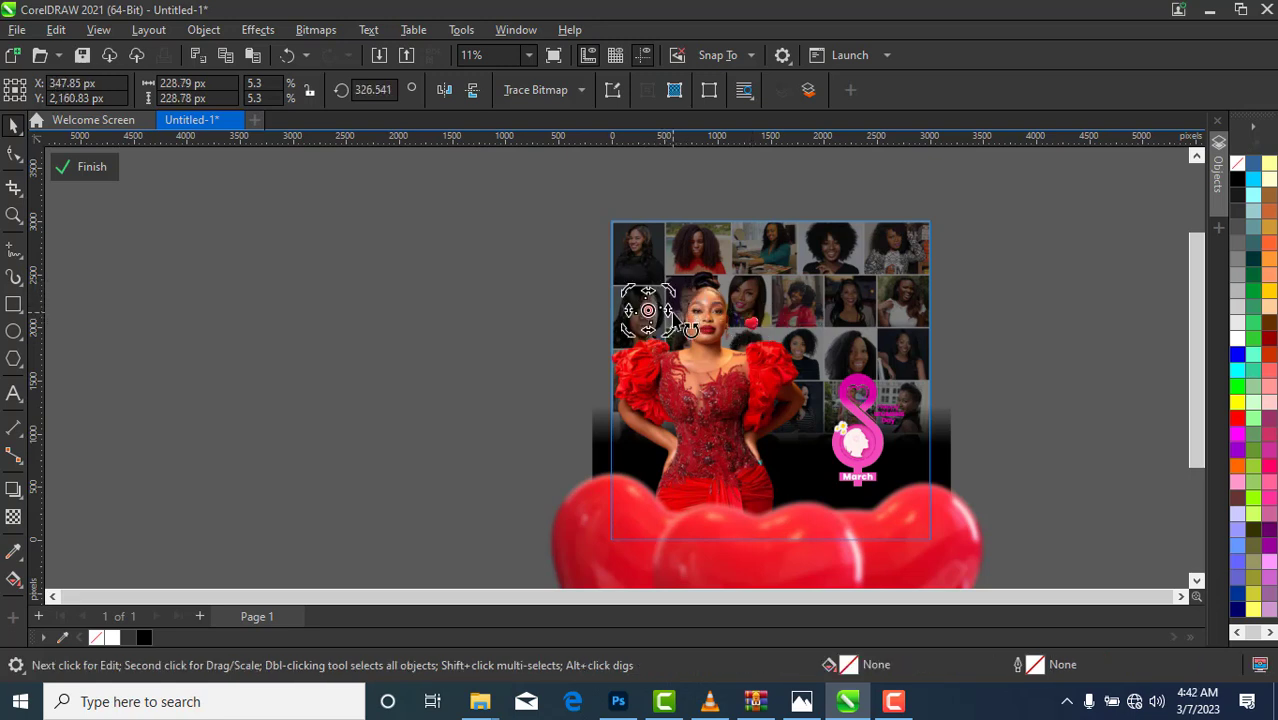
pyautogui.click(578, 306)
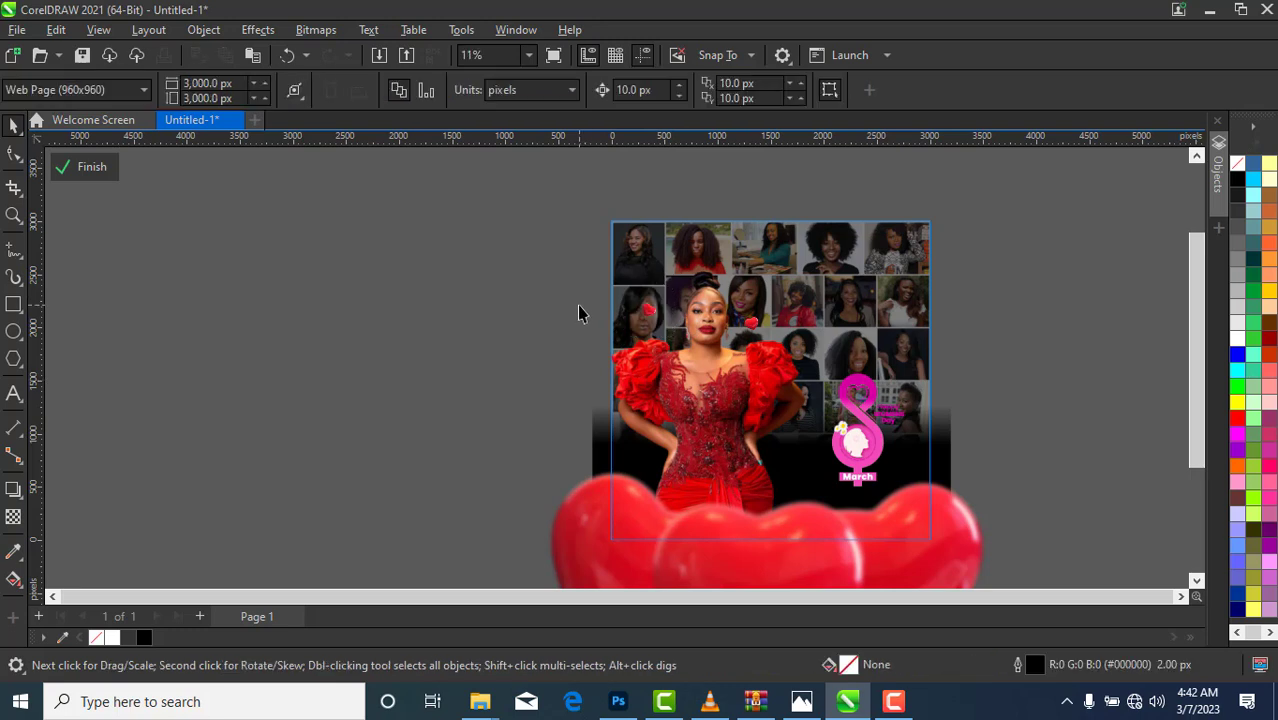
# Step: Shift the rotated heart closer to the woman's face and move the first small heart beside her waist at about X 1716, Y 811 px
pyautogui.click(645, 313)
pyautogui.moveTo(645, 318)
pyautogui.mouseDown()
pyautogui.moveTo(647, 330)
pyautogui.moveTo(657, 318)
pyautogui.mouseUp()
pyautogui.click(456, 334)
pyautogui.moveTo(752, 327); pyautogui.dragTo(797, 461)
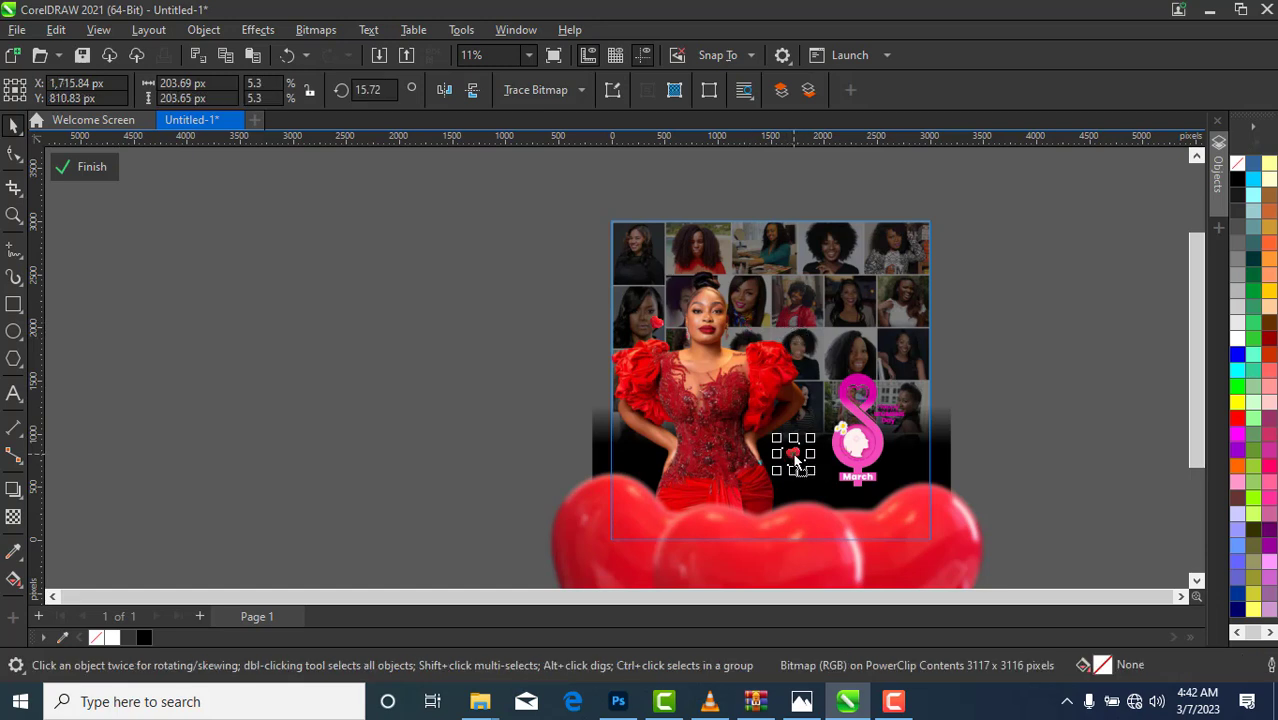
pyautogui.click(1009, 254)
# Step: Paste another small heart and place it near the collage's right edge at about X 2630, Y 2007 px
pyautogui.rightClick(978, 305)
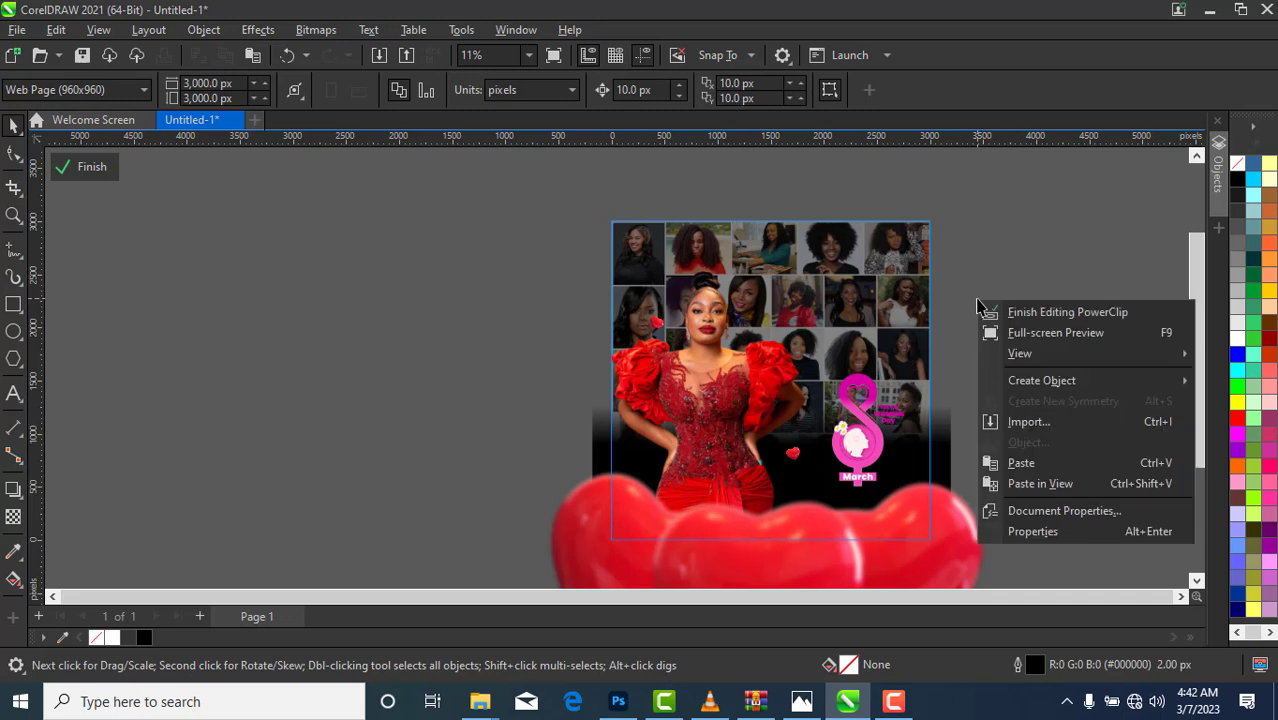
pyautogui.click(1016, 463)
pyautogui.moveTo(730, 336); pyautogui.dragTo(897, 317)
pyautogui.click(1026, 266)
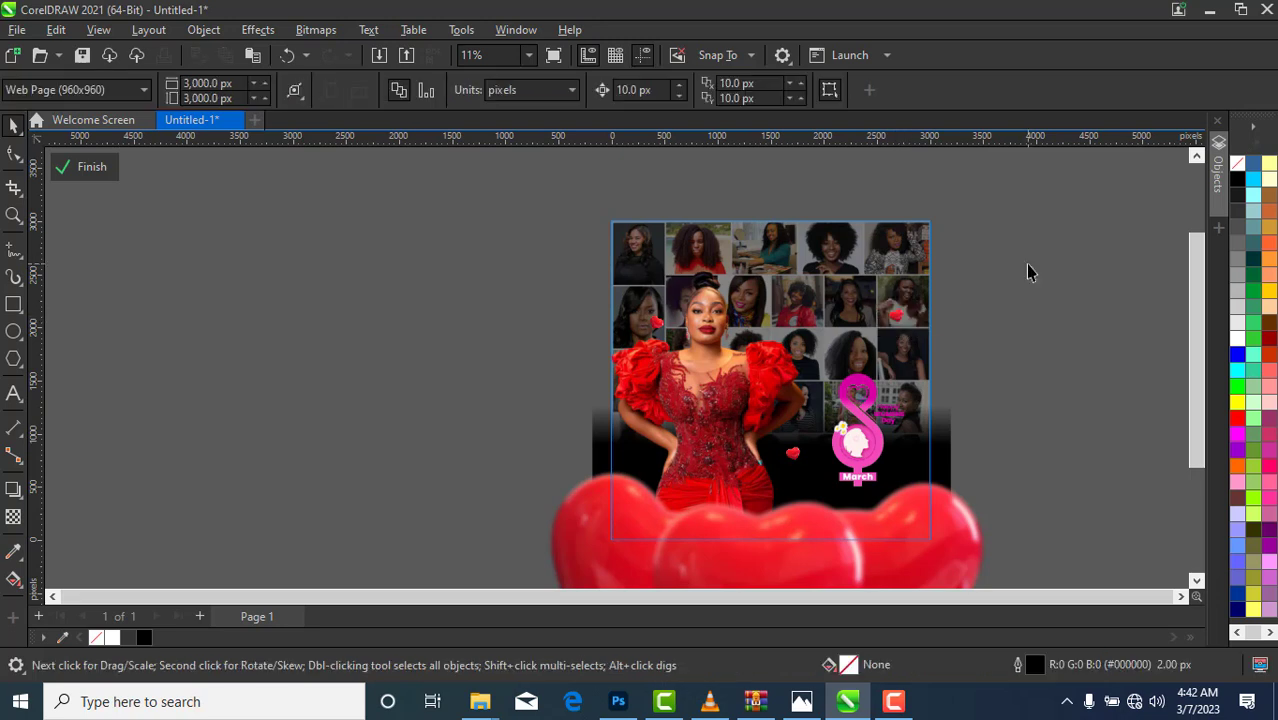
pyautogui.click(897, 322)
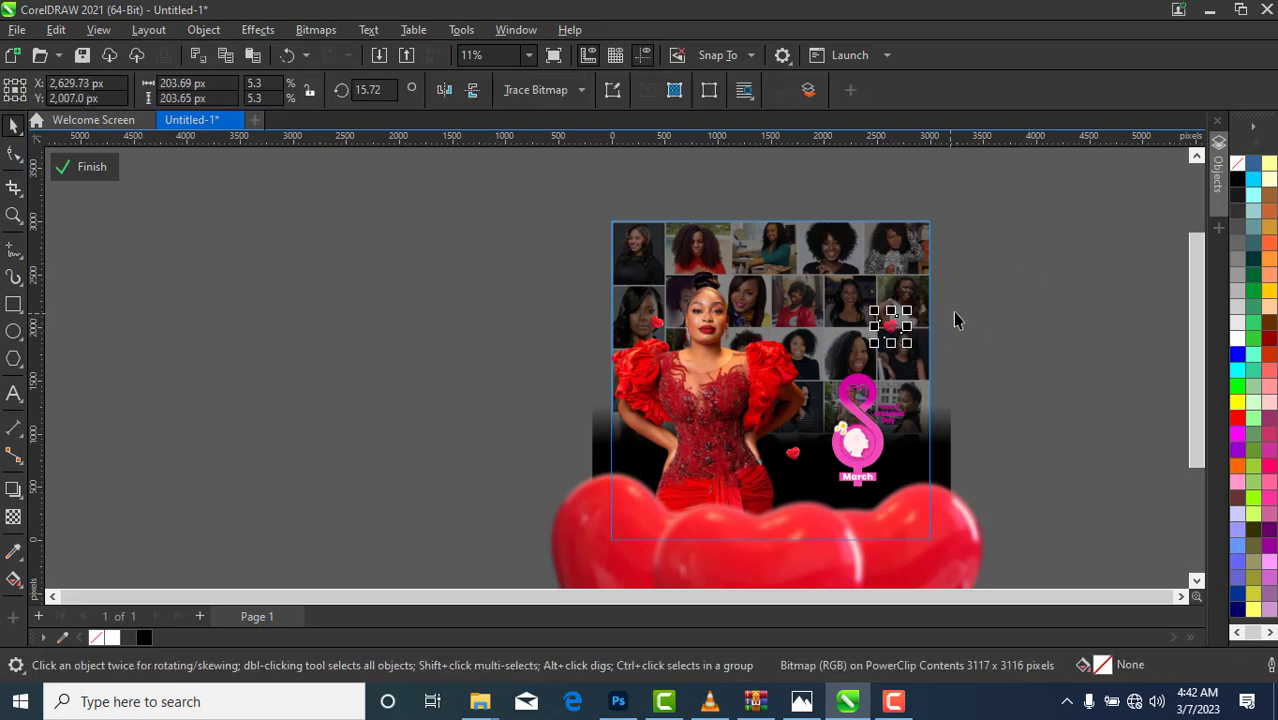
pyautogui.click(982, 299)
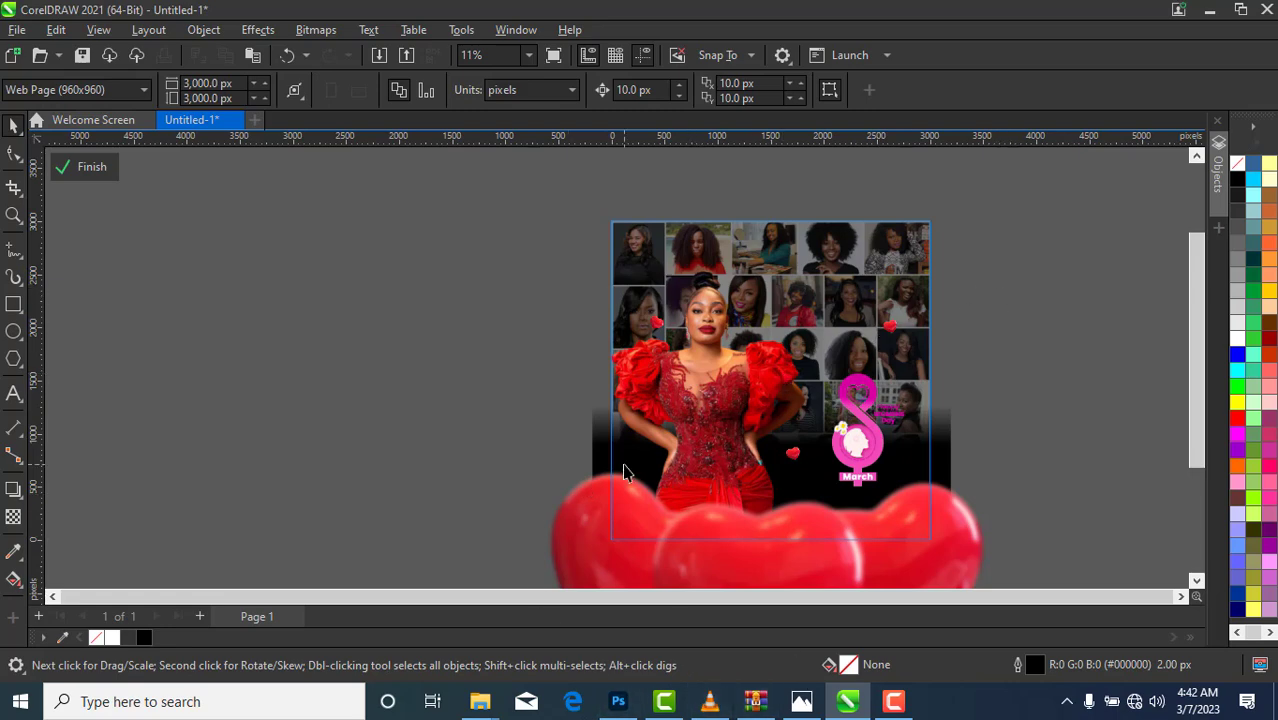
# Step: Bring the gold confetti image from New folder (3) into the frame's contents, beside the flyer
pyautogui.moveTo(488, 707)
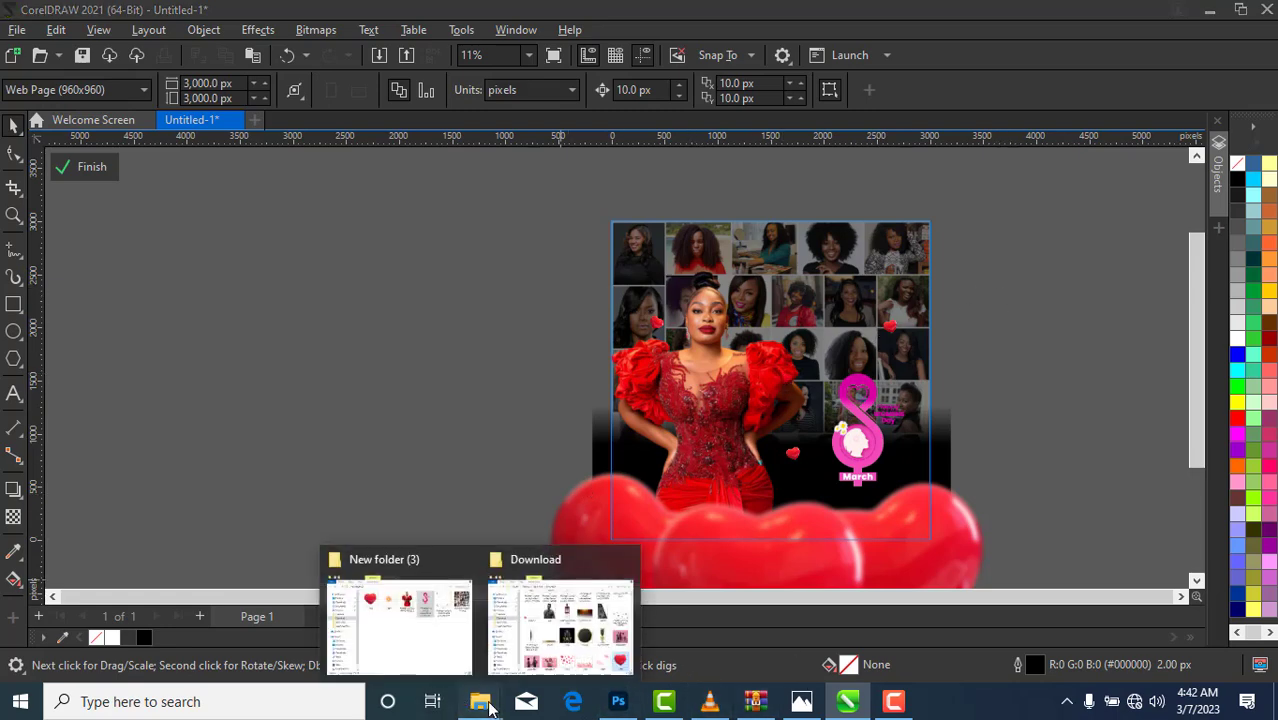
pyautogui.click(414, 613)
pyautogui.moveTo(762, 248); pyautogui.dragTo(418, 315)
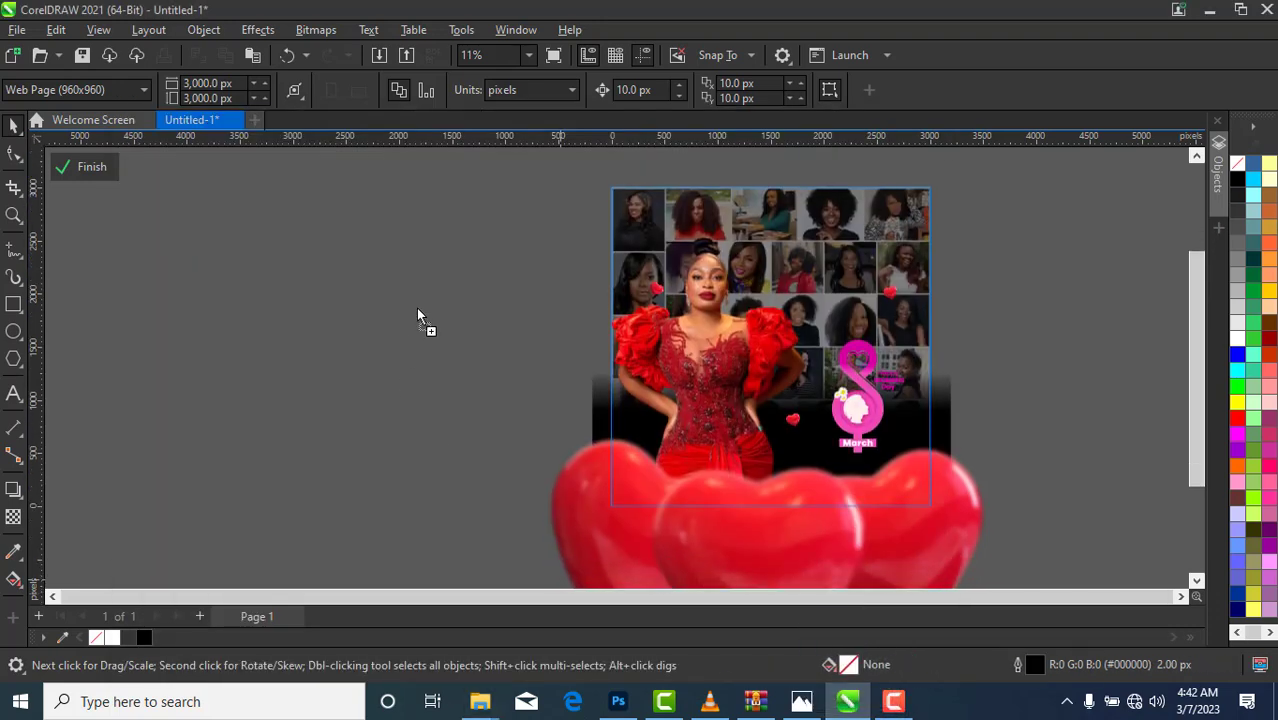
# Step: Clear the remembered settings in the Image Adjustment Lab and apply contrast 27 and saturation 10 to the gold confetti
pyautogui.click(272, 30)
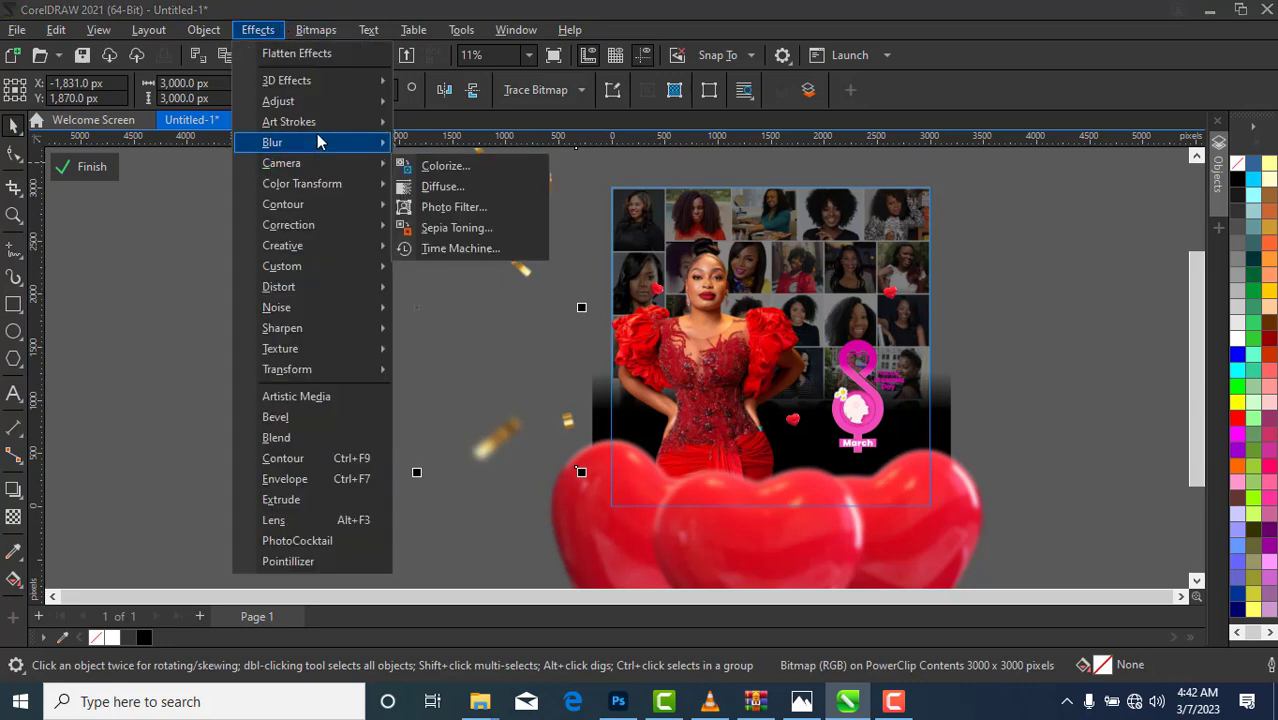
pyautogui.moveTo(358, 105)
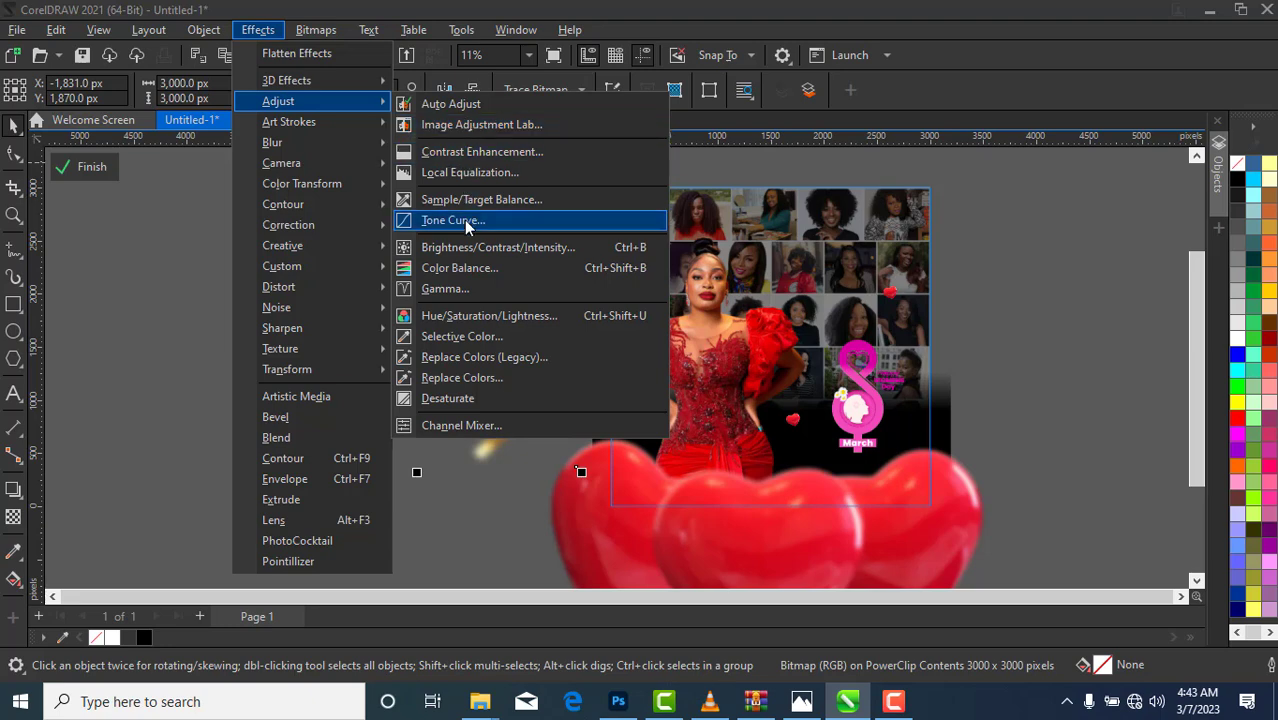
pyautogui.click(472, 127)
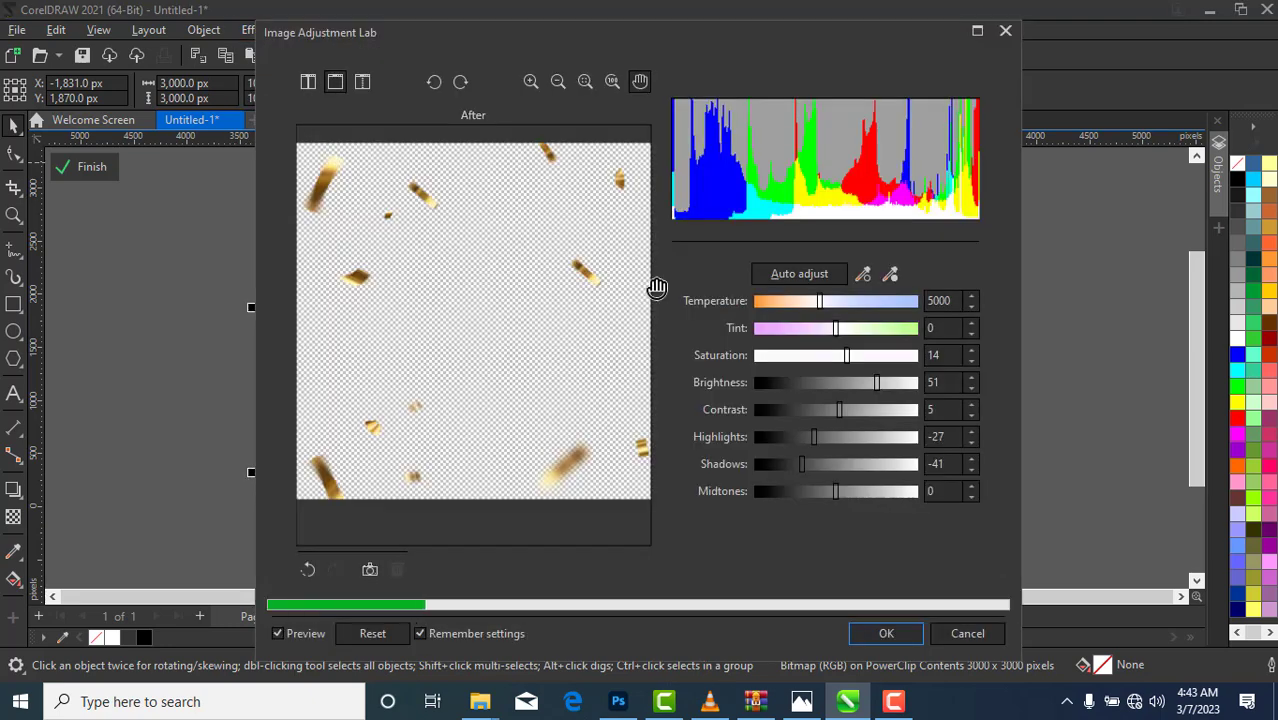
pyautogui.moveTo(838, 413); pyautogui.dragTo(841, 411)
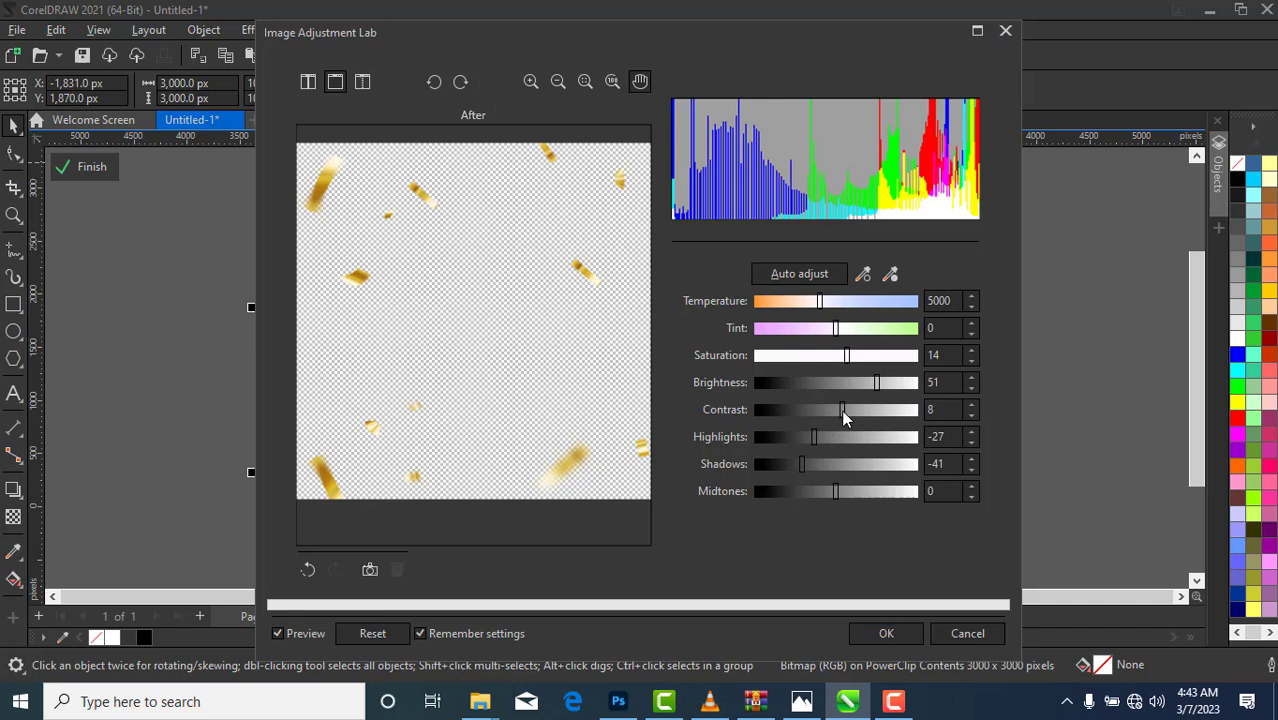
pyautogui.click(314, 570)
pyautogui.click(312, 571)
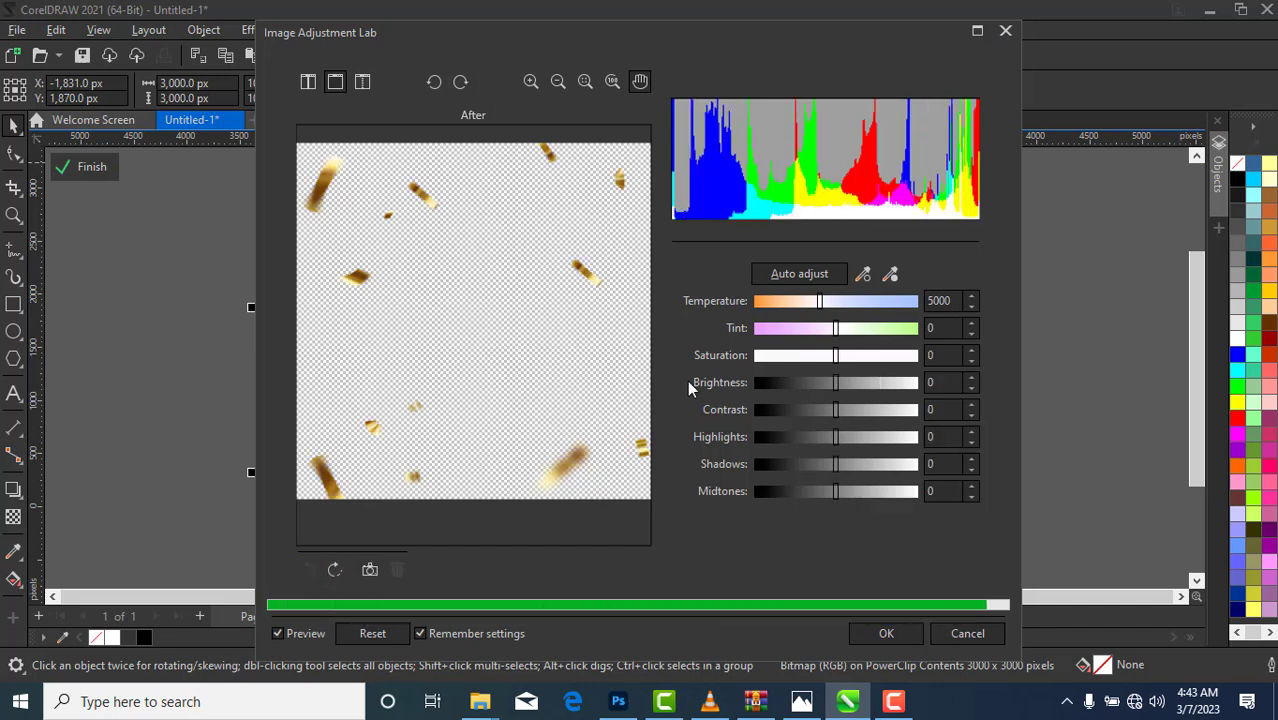
pyautogui.moveTo(836, 412); pyautogui.dragTo(852, 420)
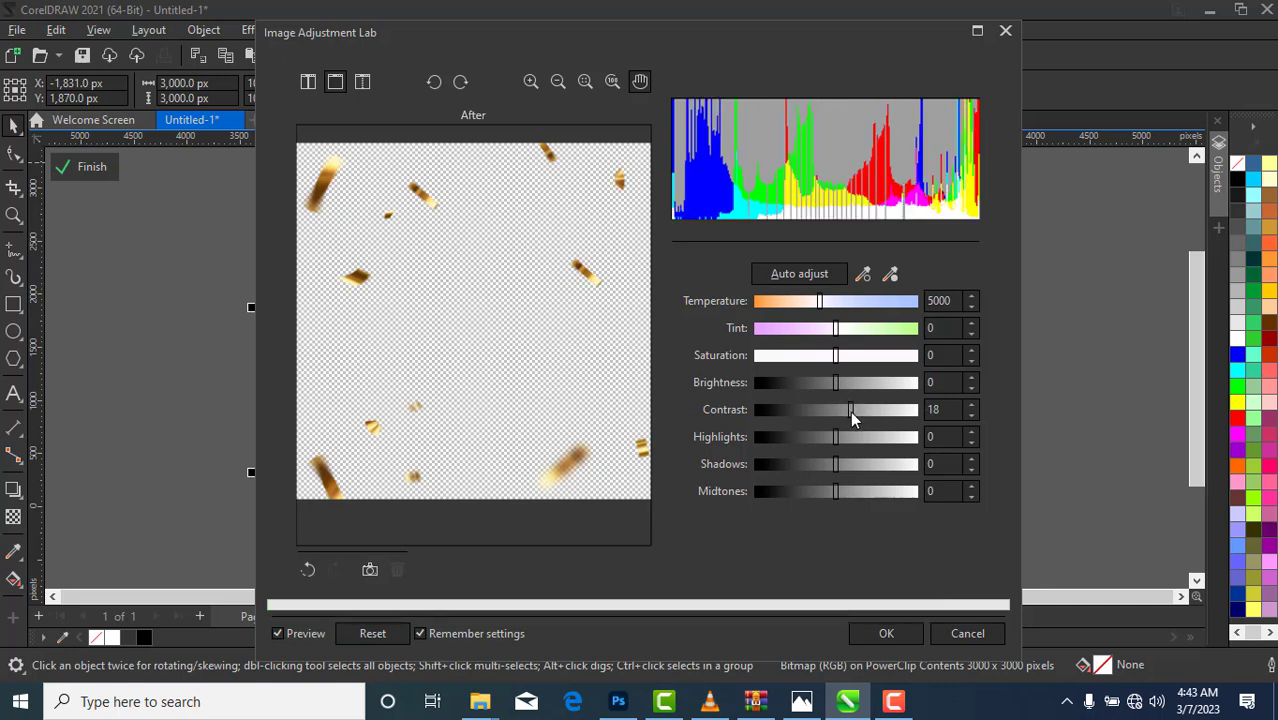
pyautogui.moveTo(852, 420); pyautogui.dragTo(859, 418)
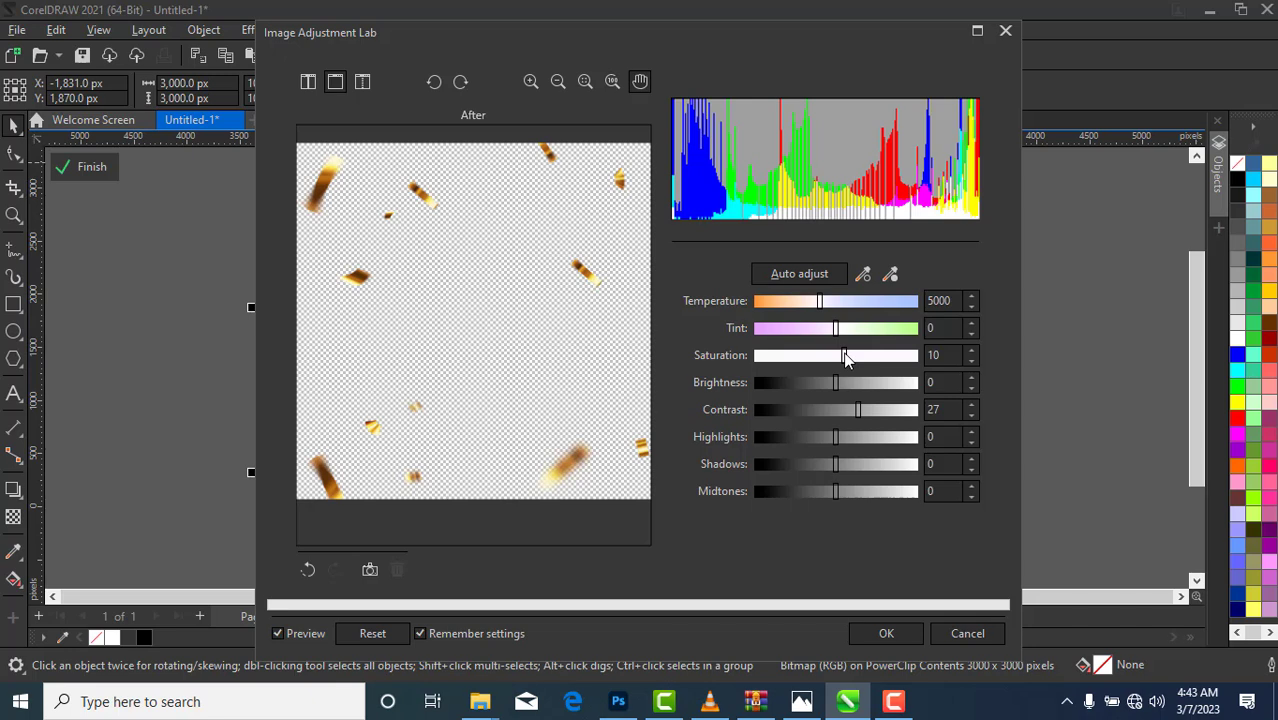
pyautogui.click(886, 633)
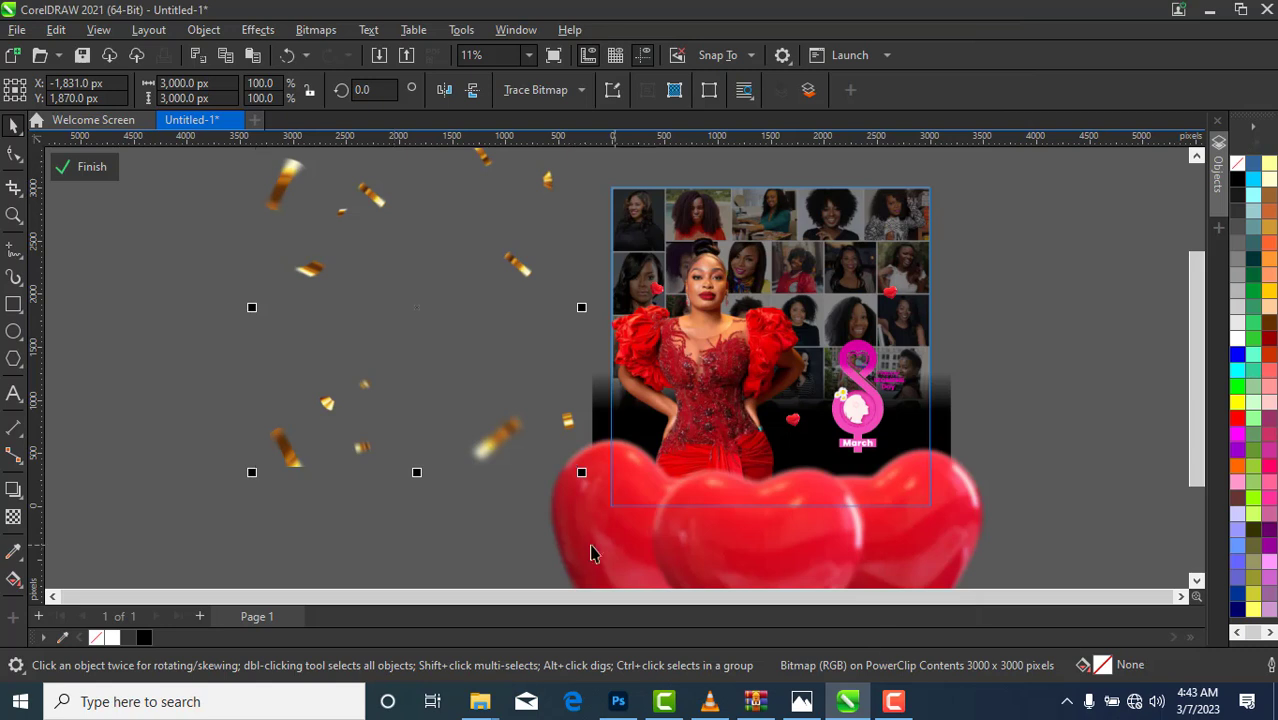
# Step: Move the gold confetti from beside the flyer so that it overlaps the flyer's top edge
pyautogui.click(390, 264)
pyautogui.moveTo(390, 264); pyautogui.dragTo(792, 160)
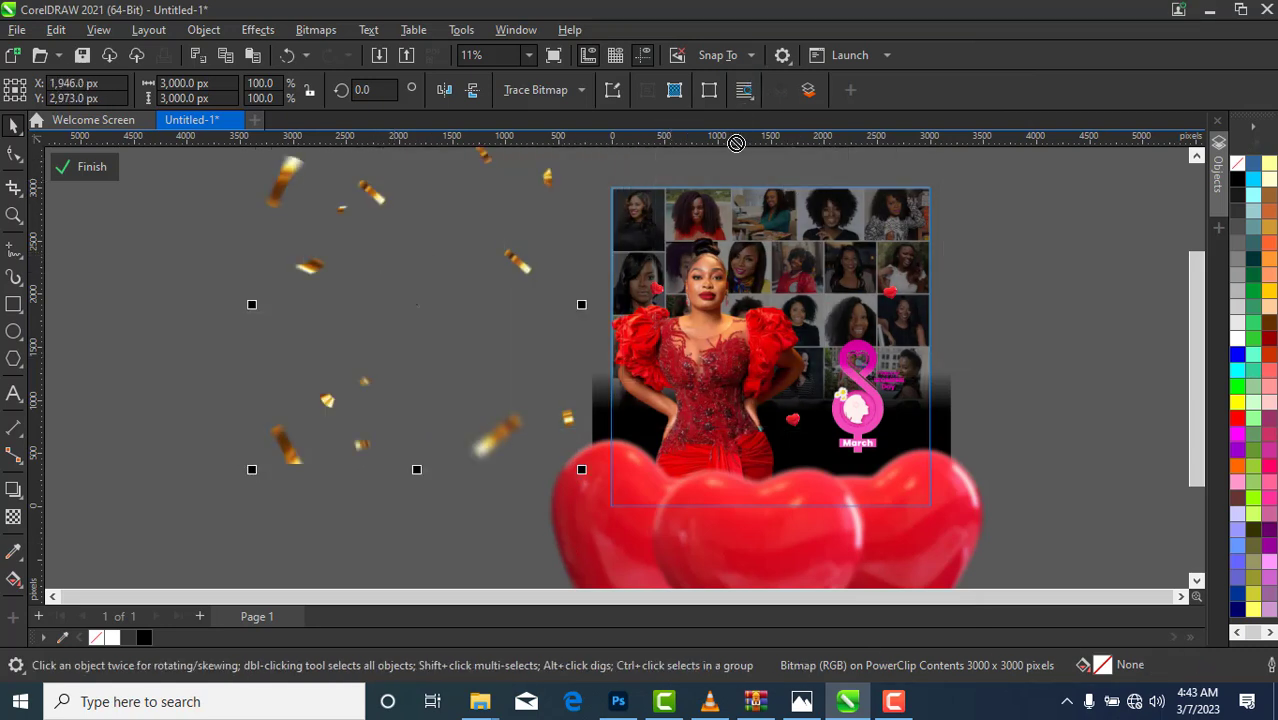
pyautogui.scroll(3, 1208, 329)
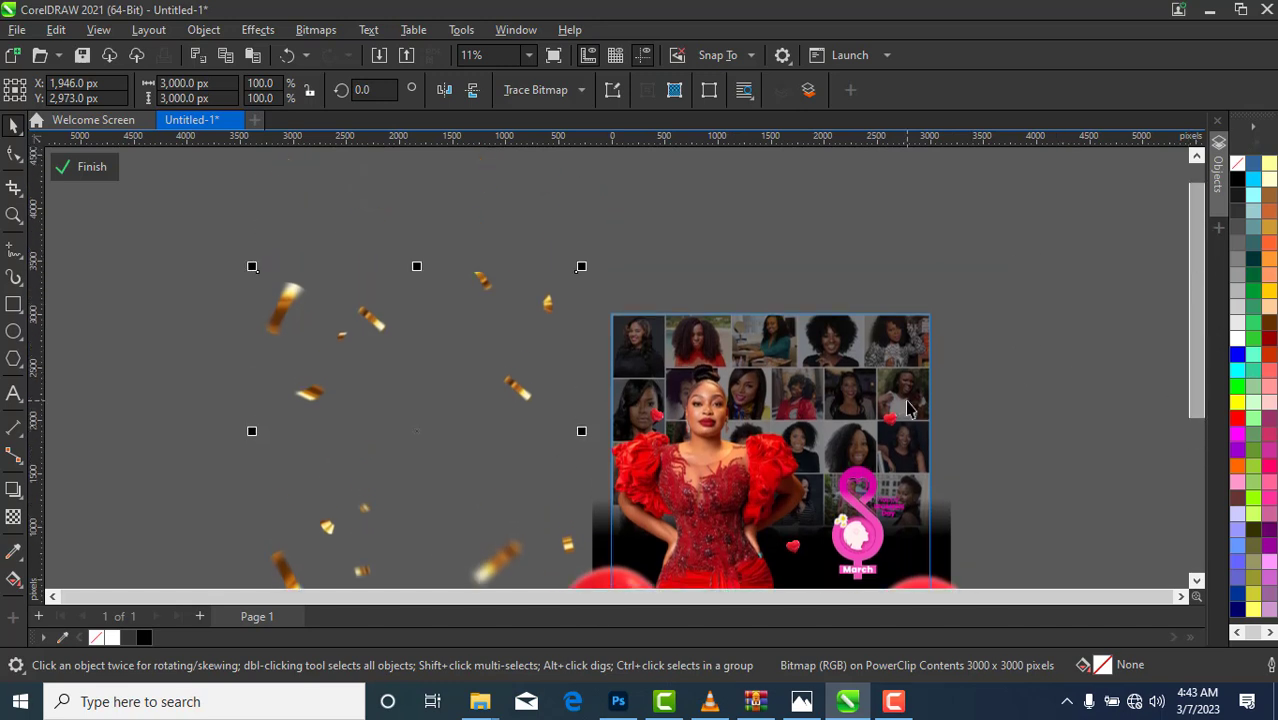
pyautogui.click(437, 486)
pyautogui.moveTo(437, 486); pyautogui.dragTo(789, 265)
pyautogui.click(935, 376)
# Step: Nudge the gold confetti left and down over the upper collage to about X 1475, Y 3840 px
pyautogui.press('Left')
pyautogui.press('Down')
pyautogui.press('Down')
pyautogui.press('Down')
pyautogui.press('Down')
pyautogui.press('Down')
pyautogui.press('Down')
pyautogui.press('Down')
pyautogui.press('Down')
pyautogui.press('Down')
pyautogui.press('Down')
pyautogui.press('Down')
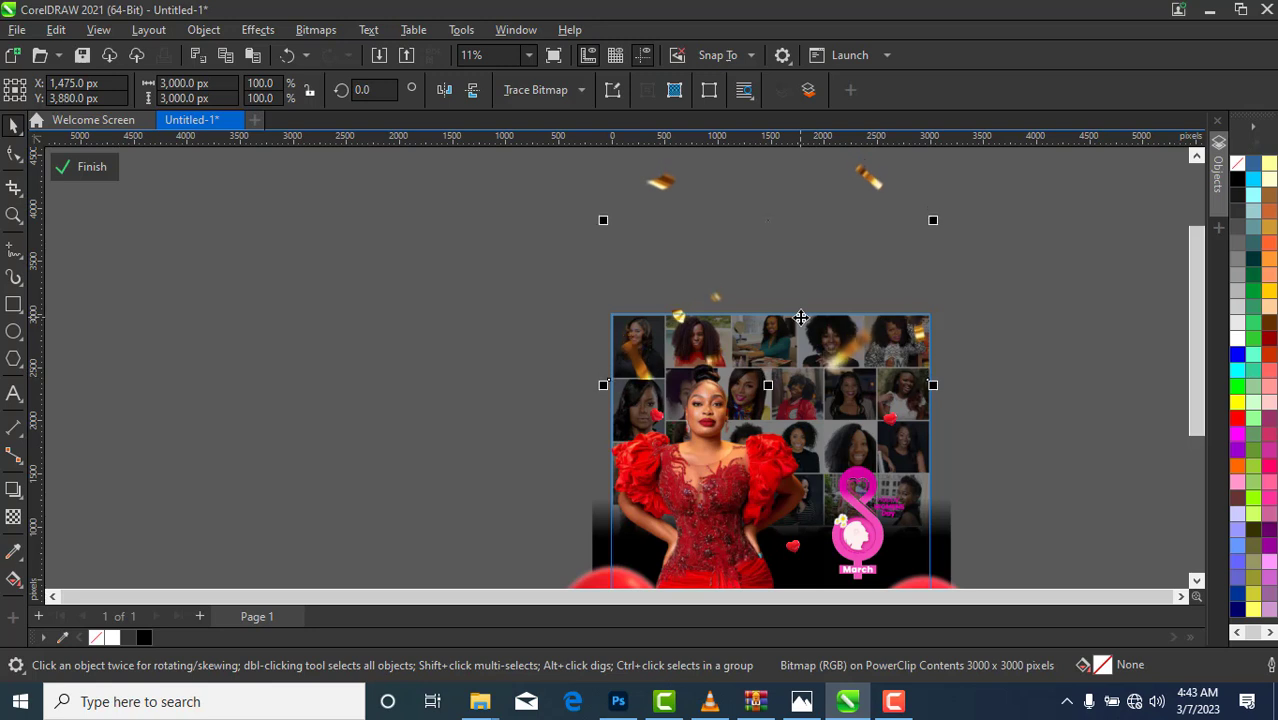
pyautogui.press('Down')
pyautogui.press('Down')
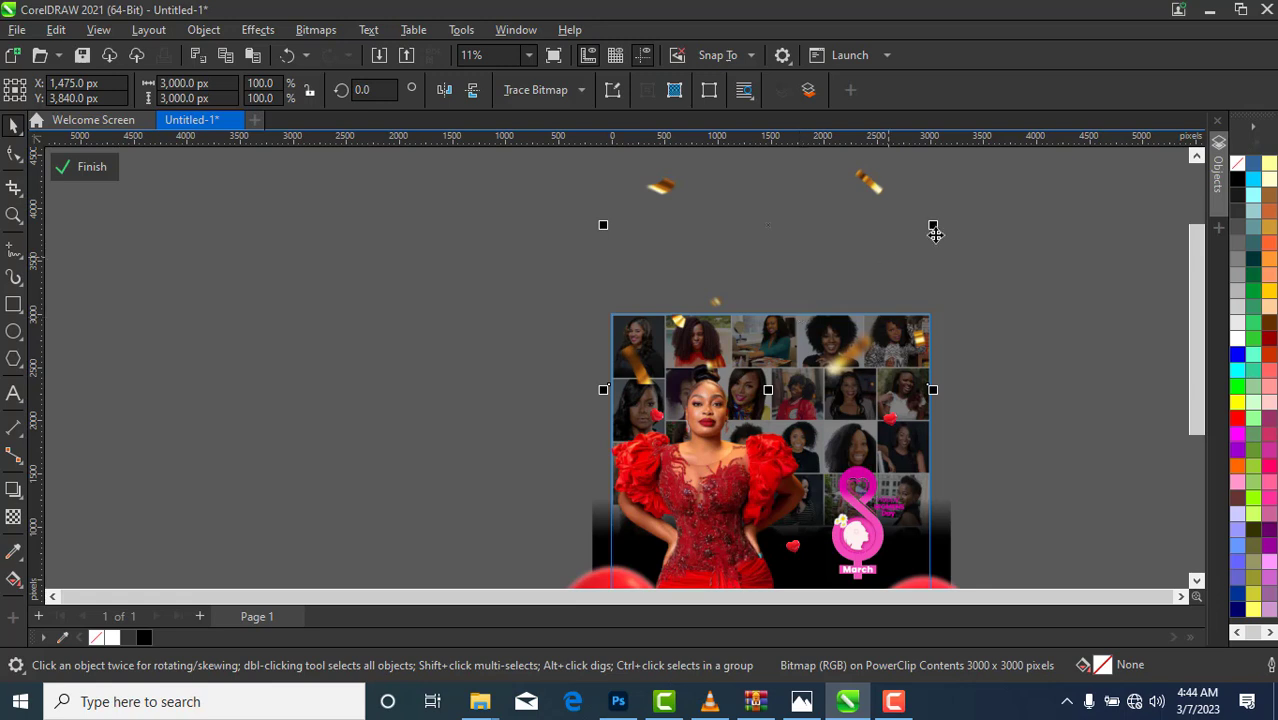
# Step: Scale the woman in red to about 2086 × 2602 px and nudge her right to about X 932 px
pyautogui.click(1081, 320)
pyautogui.click(693, 511)
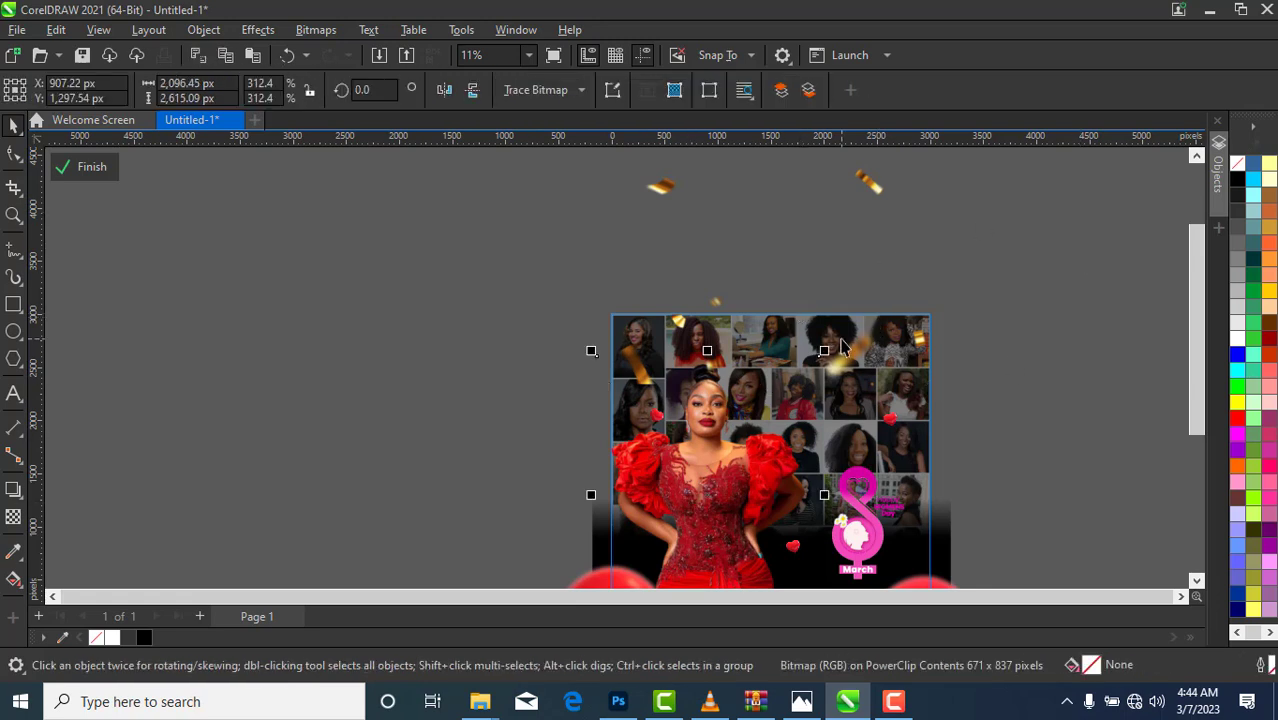
pyautogui.moveTo(824, 354); pyautogui.dragTo(818, 366)
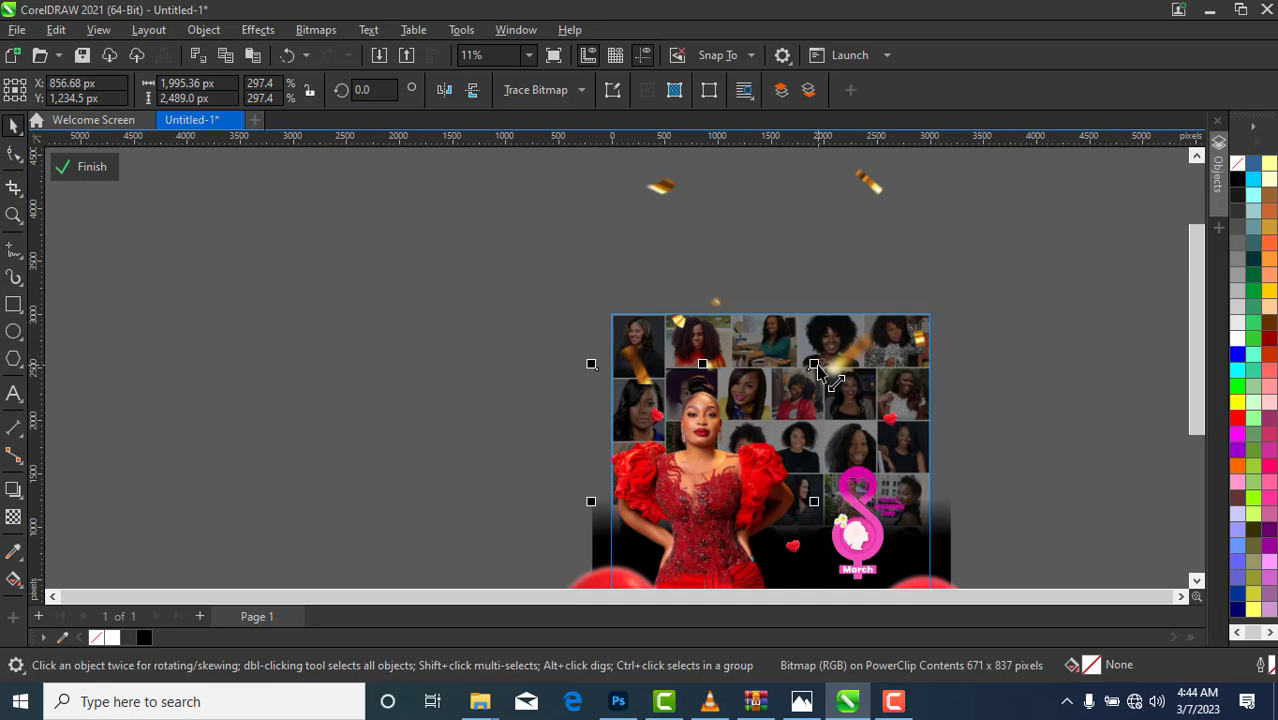
pyautogui.moveTo(818, 368); pyautogui.dragTo(825, 363)
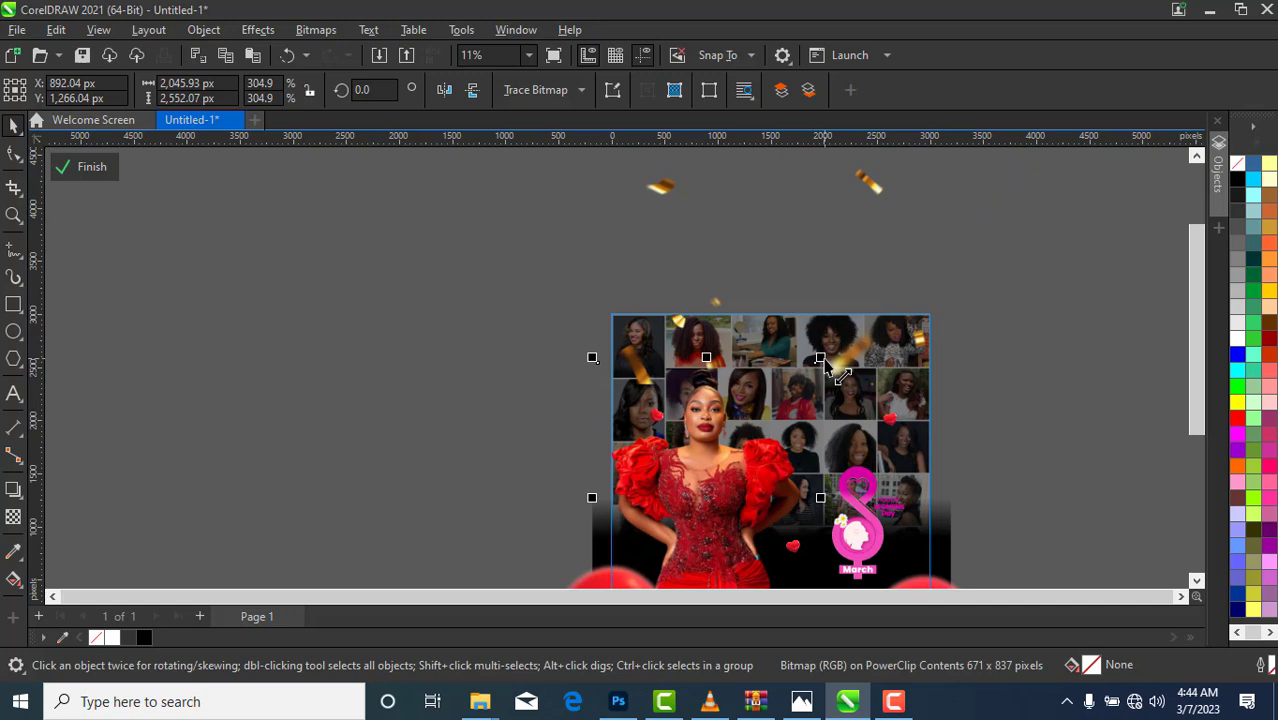
pyautogui.moveTo(825, 361); pyautogui.dragTo(830, 356)
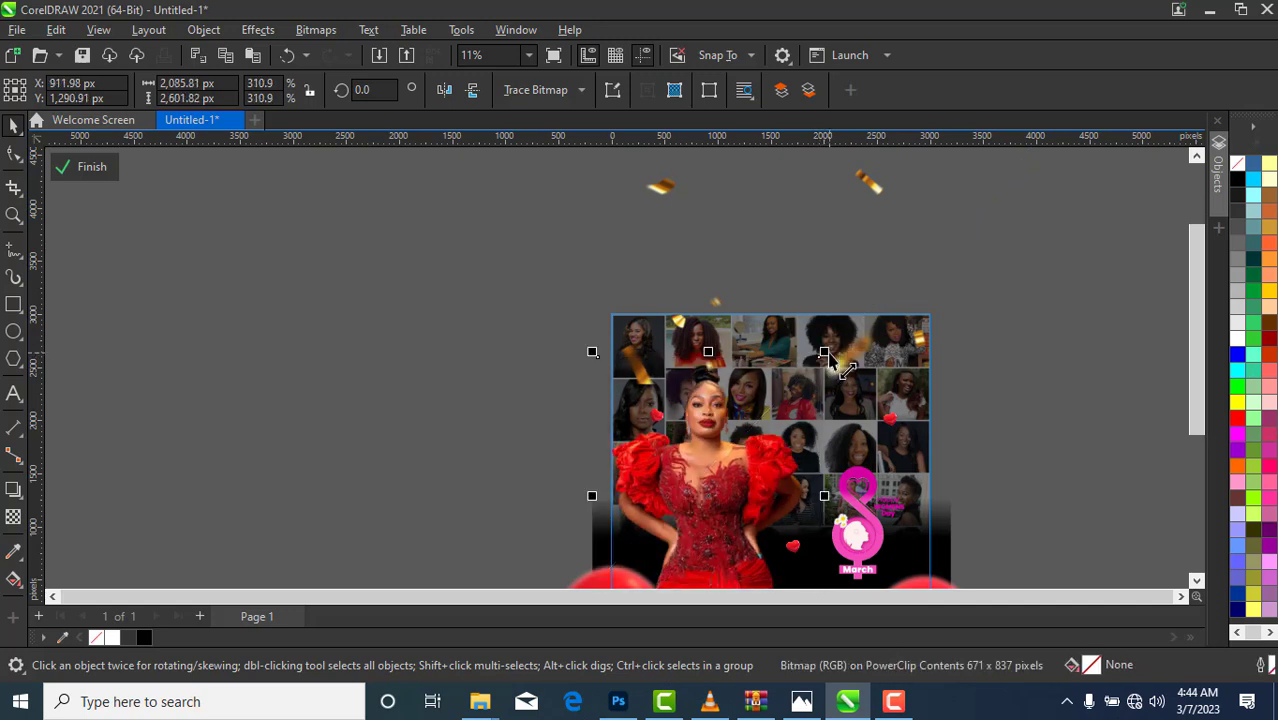
pyautogui.press('Right')
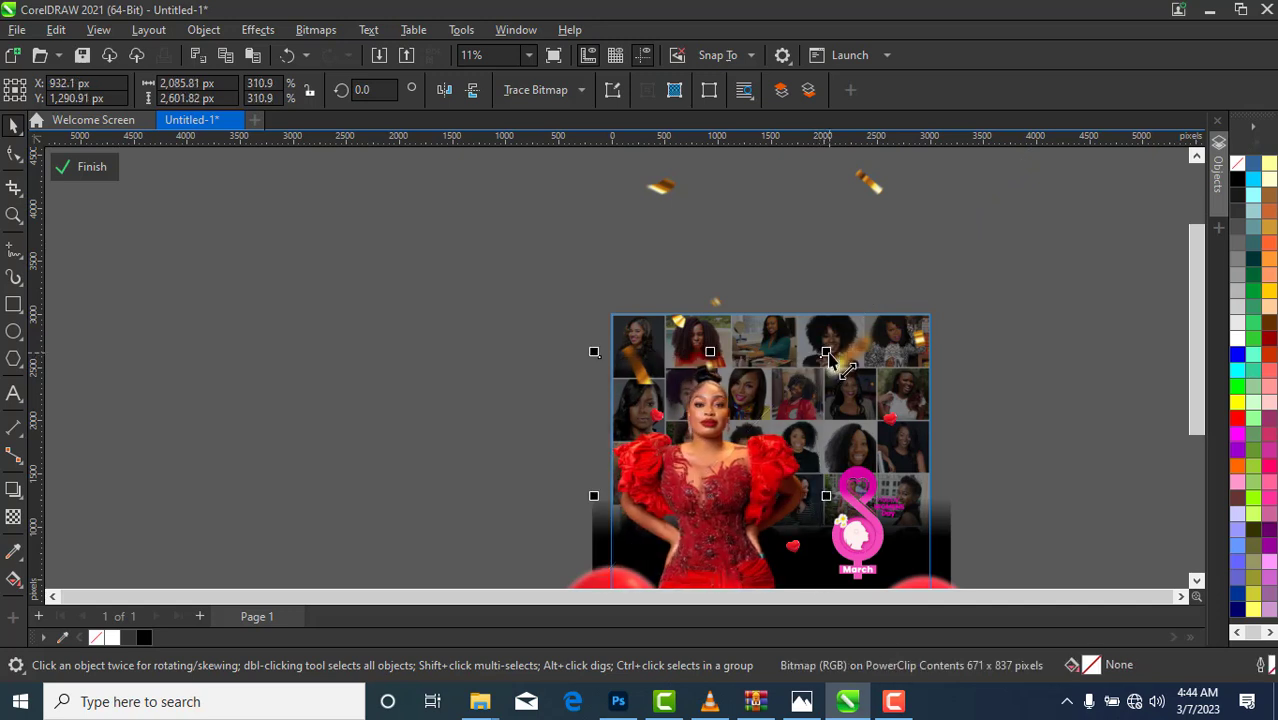
# Step: Nudge the gold confetti left and down to about X 1465, Y 3810 px, and clear the selection
pyautogui.click(873, 244)
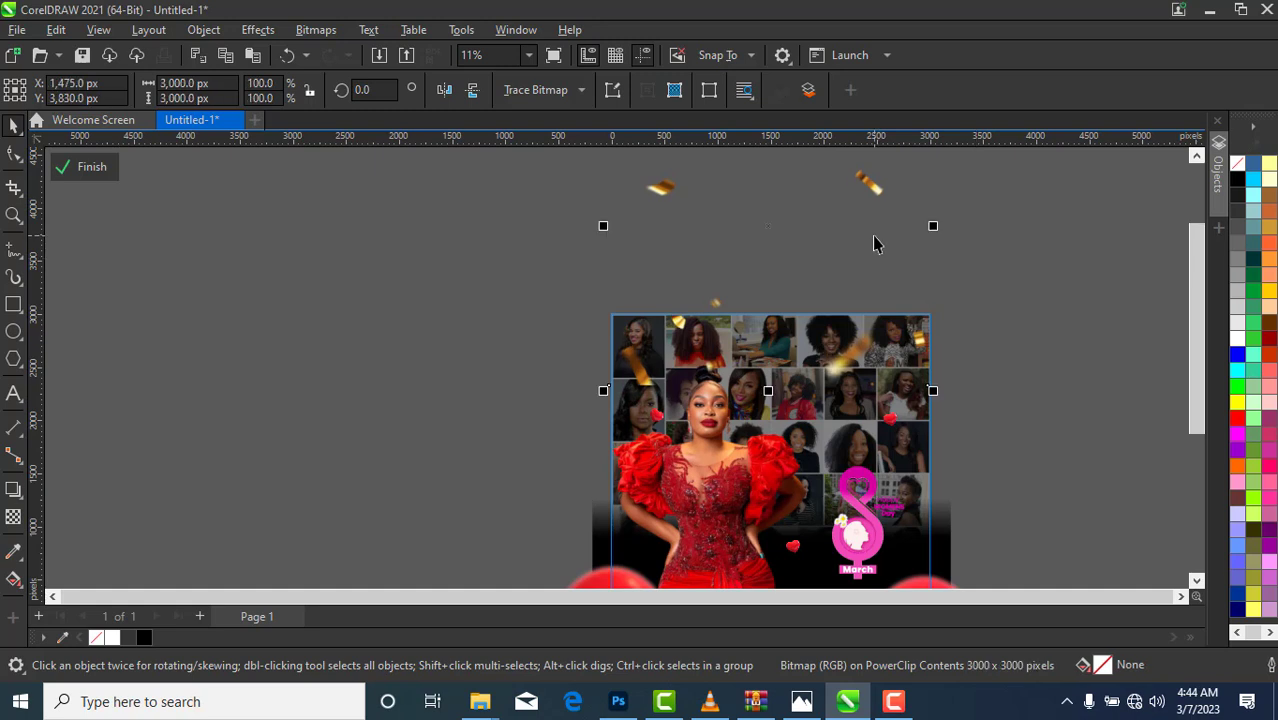
pyautogui.press('Left')
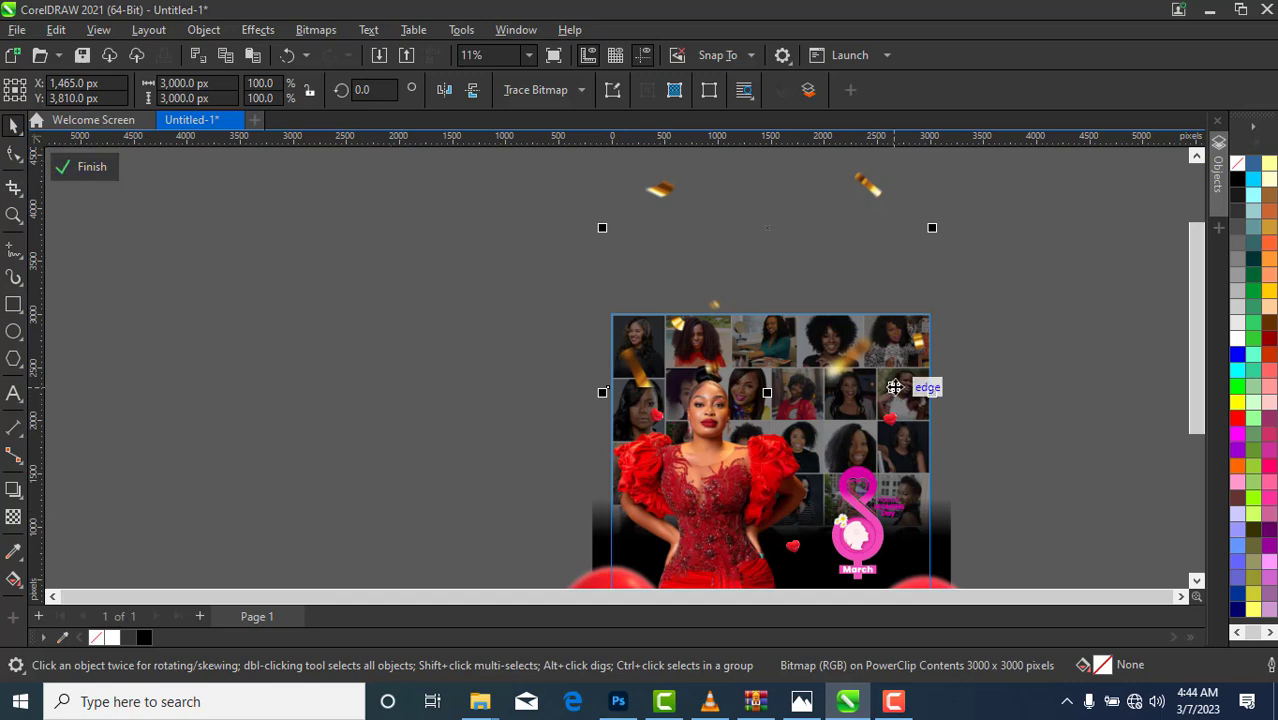
pyautogui.scroll(-3, 1199, 393)
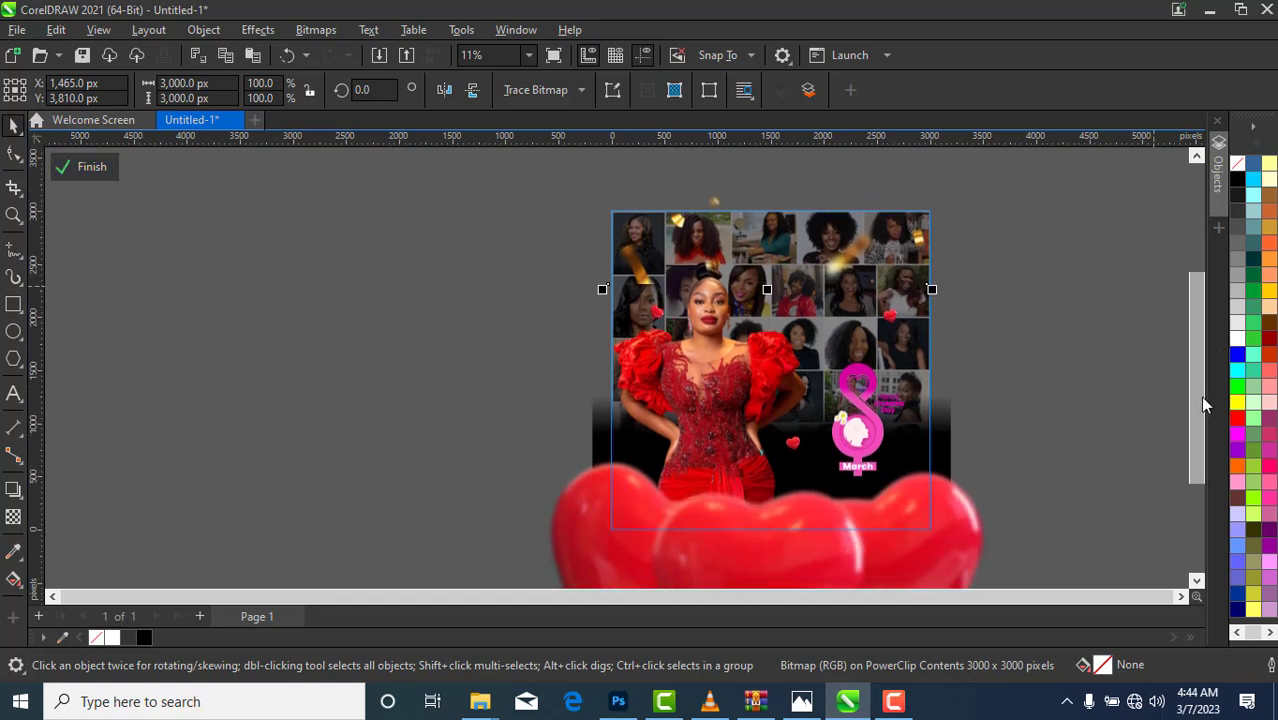
pyautogui.click(1060, 430)
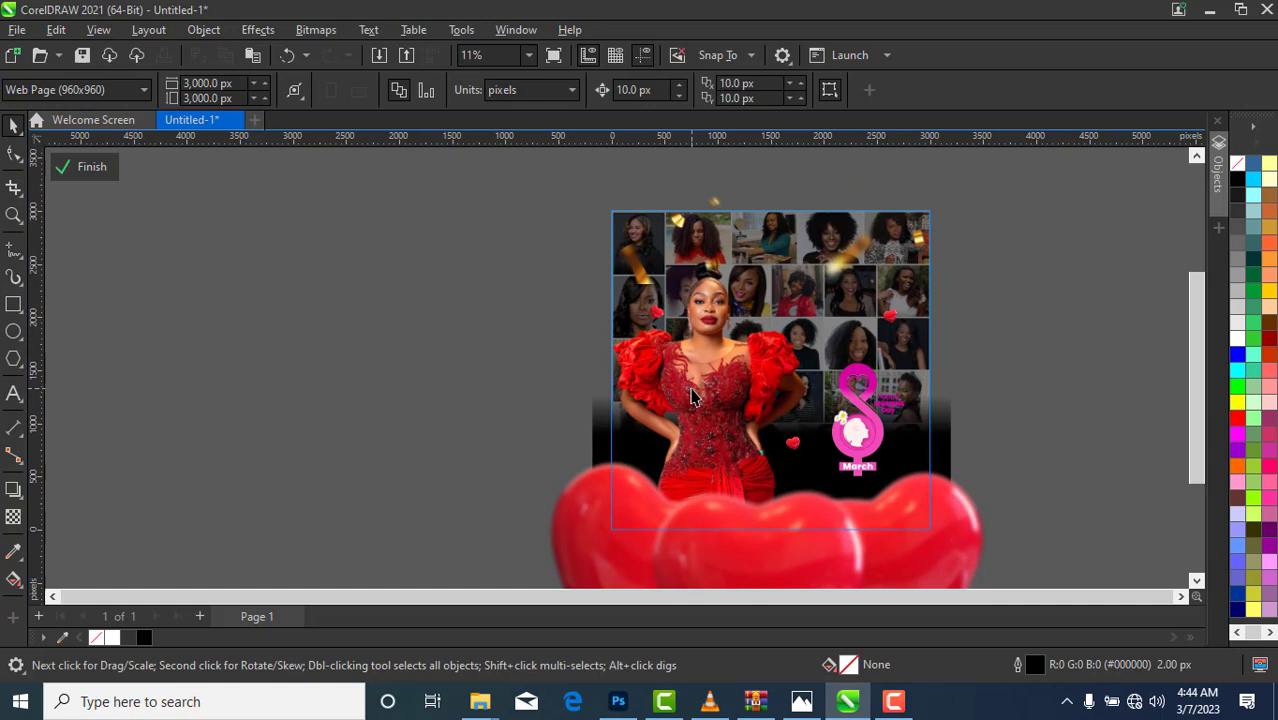
# Step: Search the fonts for "she" and set Sherlyn as the document's default font for artistic text only
pyautogui.click(13, 394)
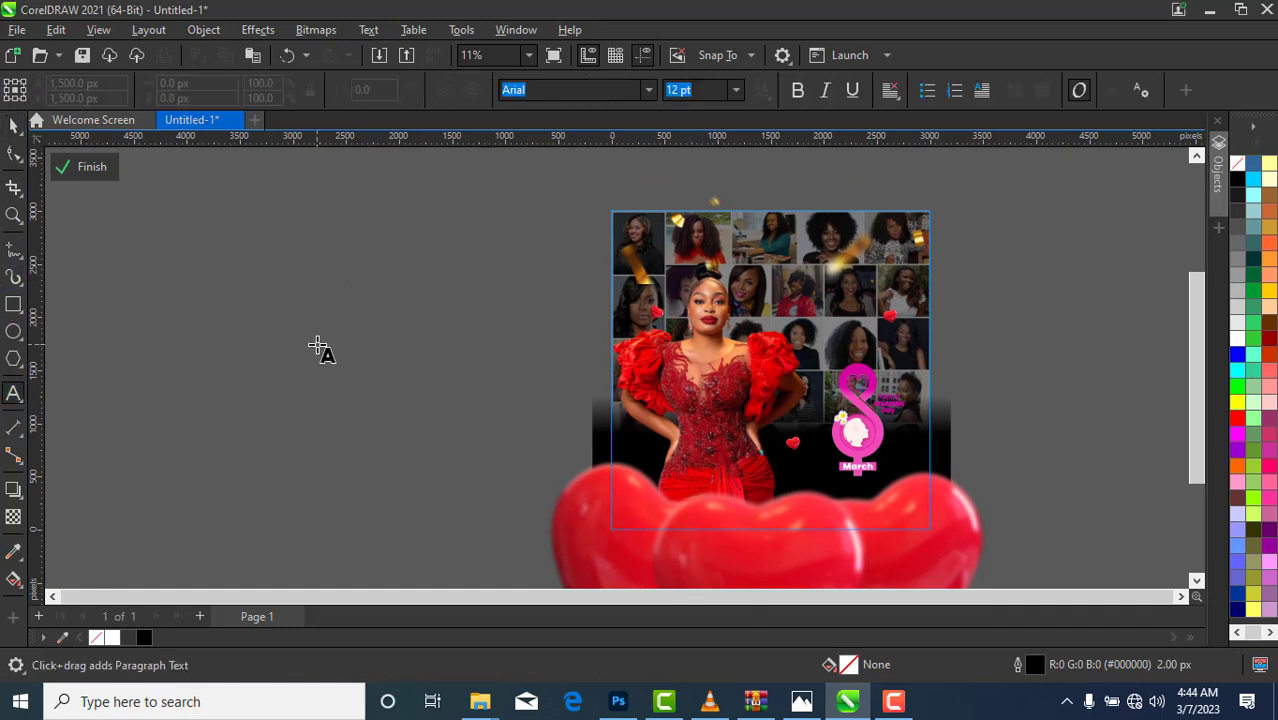
pyautogui.click(649, 91)
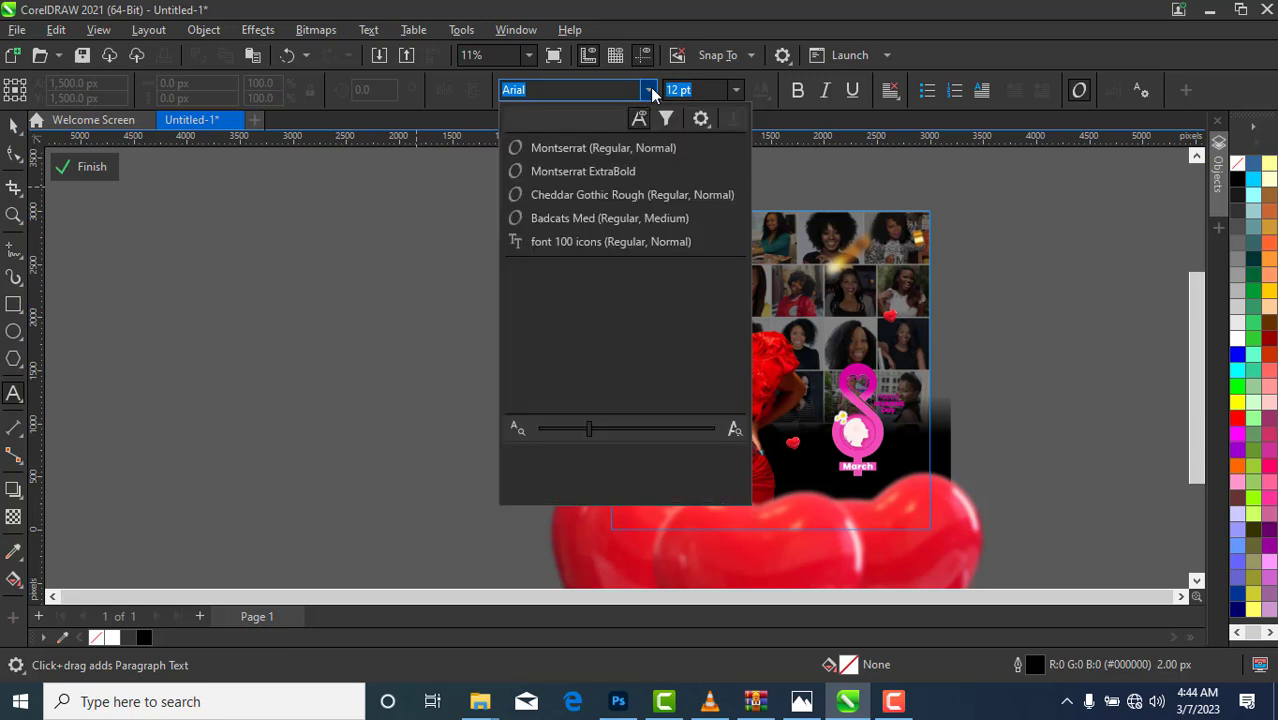
pyautogui.write('Sheriff')
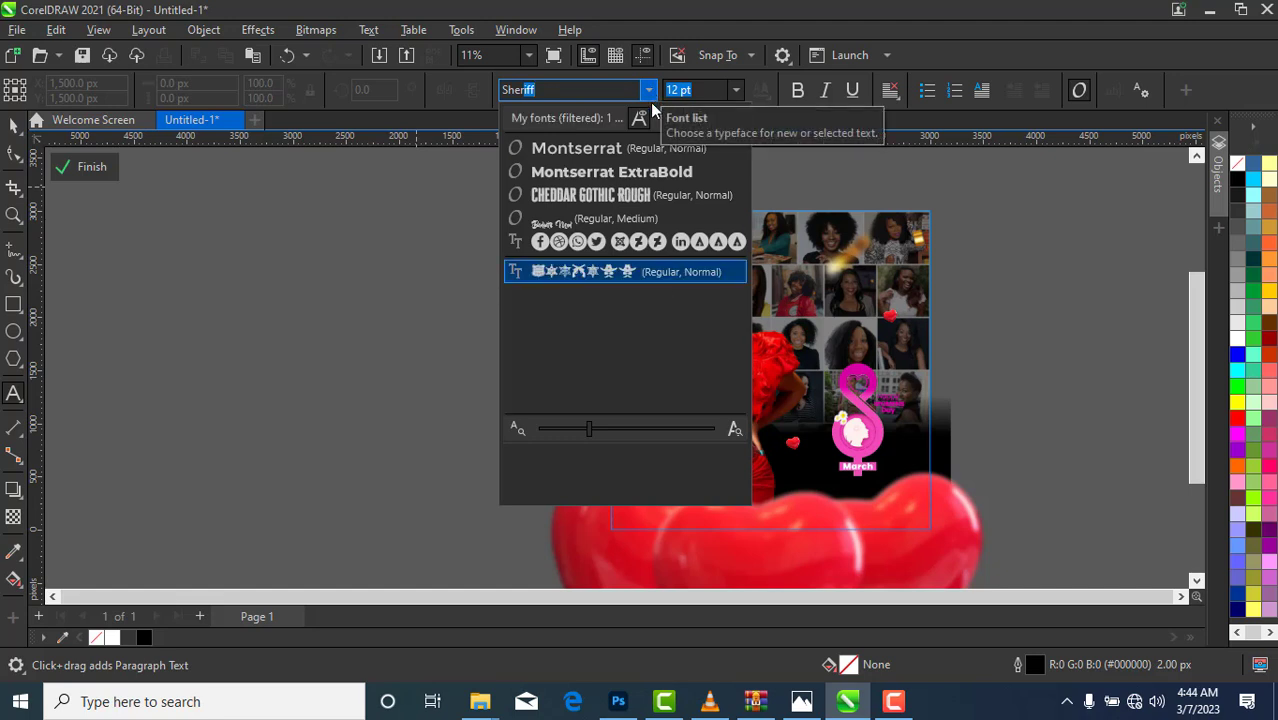
pyautogui.click(613, 92)
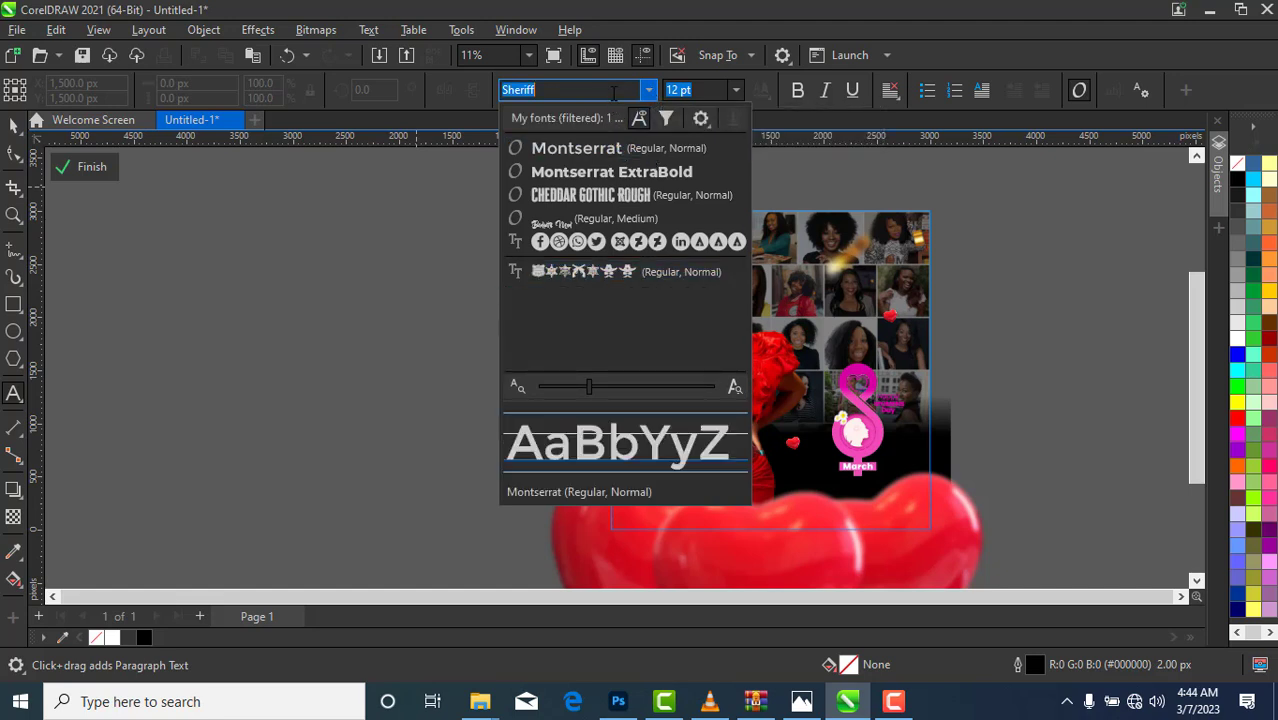
pyautogui.write('s')
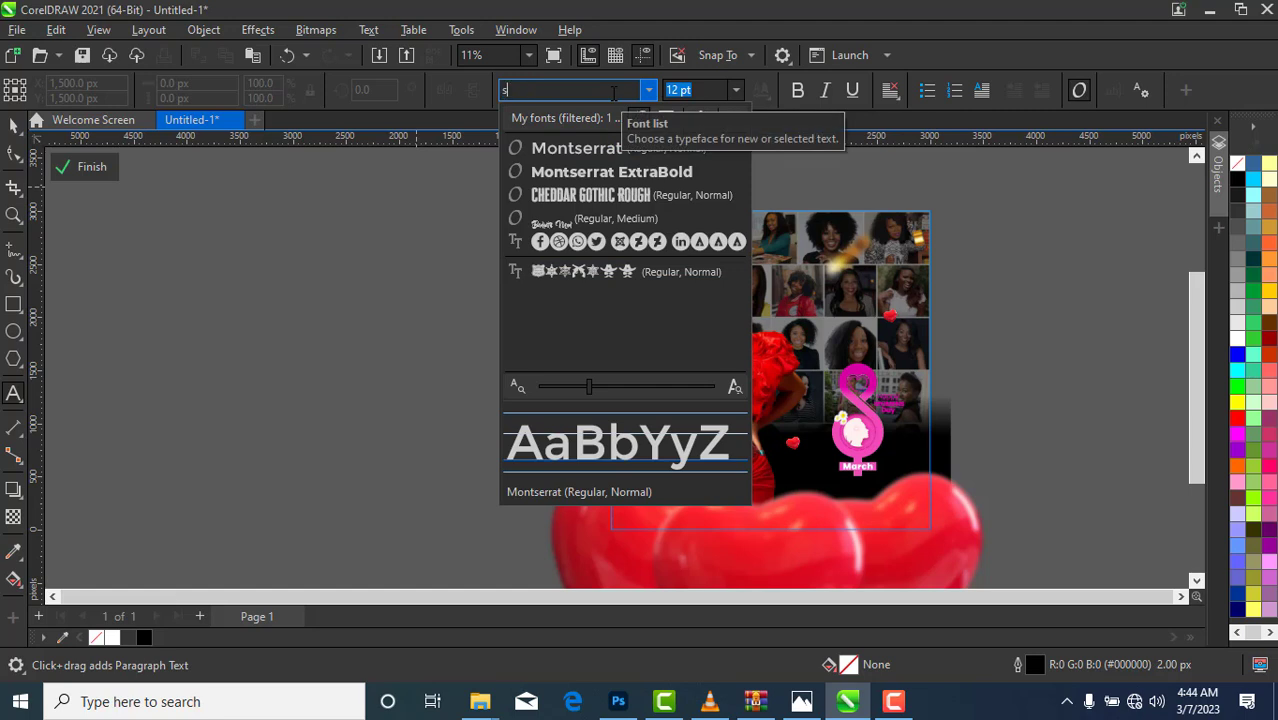
pyautogui.write('he')
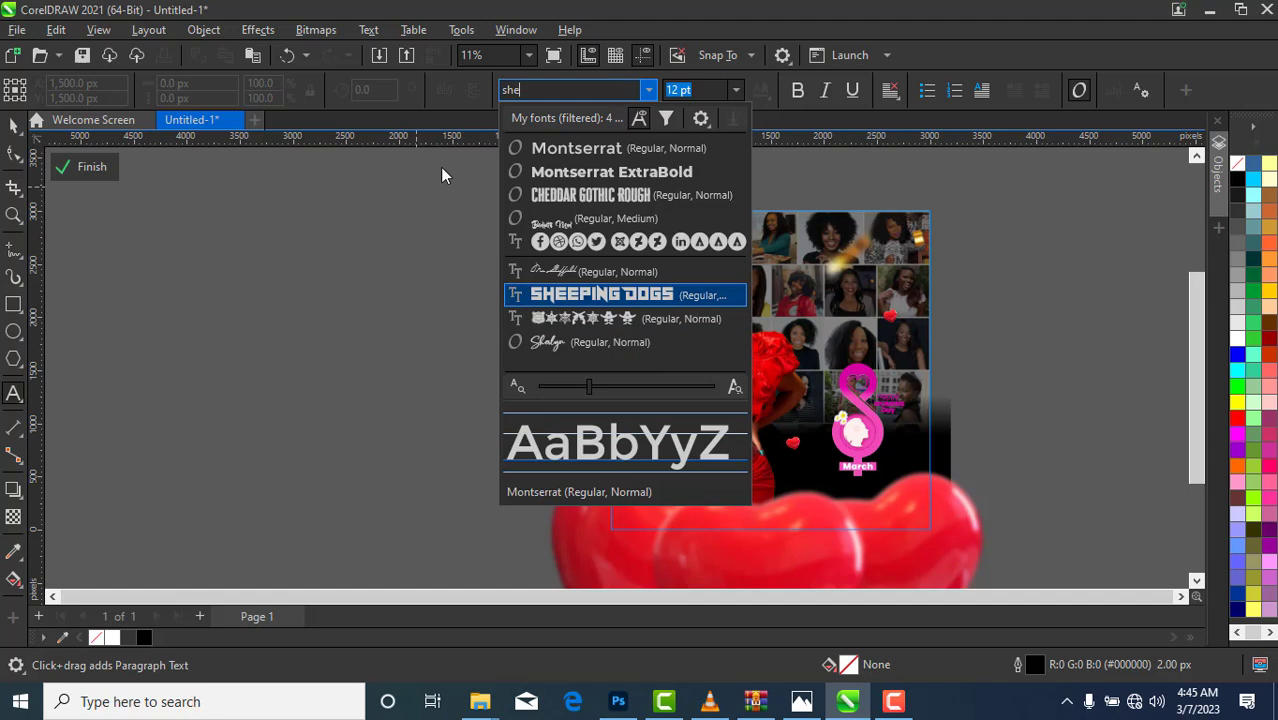
pyautogui.click(545, 342)
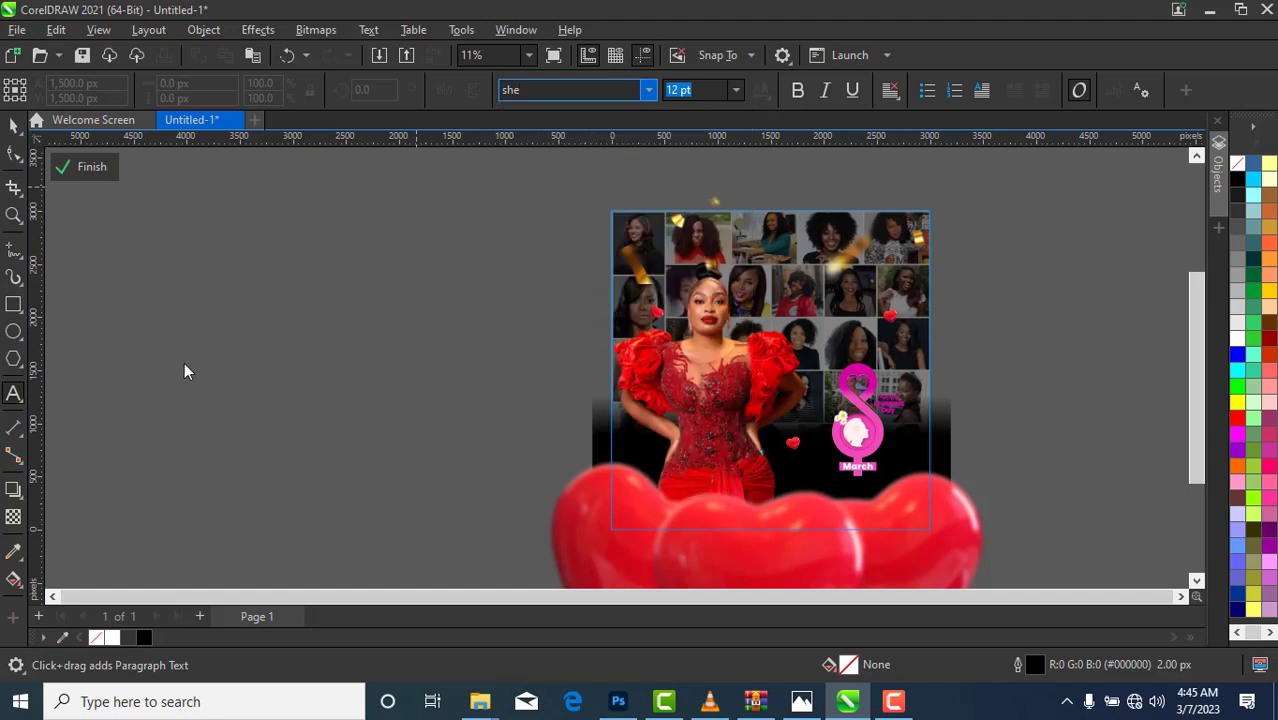
pyautogui.press('Return')
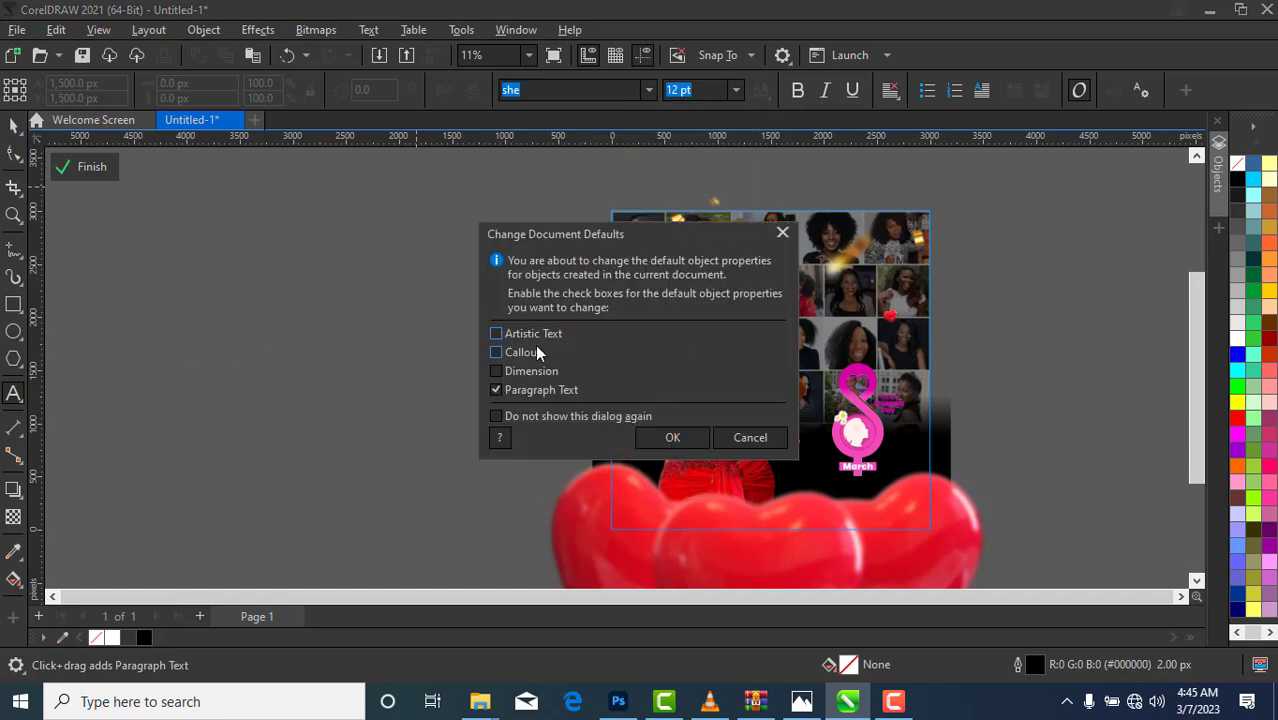
pyautogui.click(516, 331)
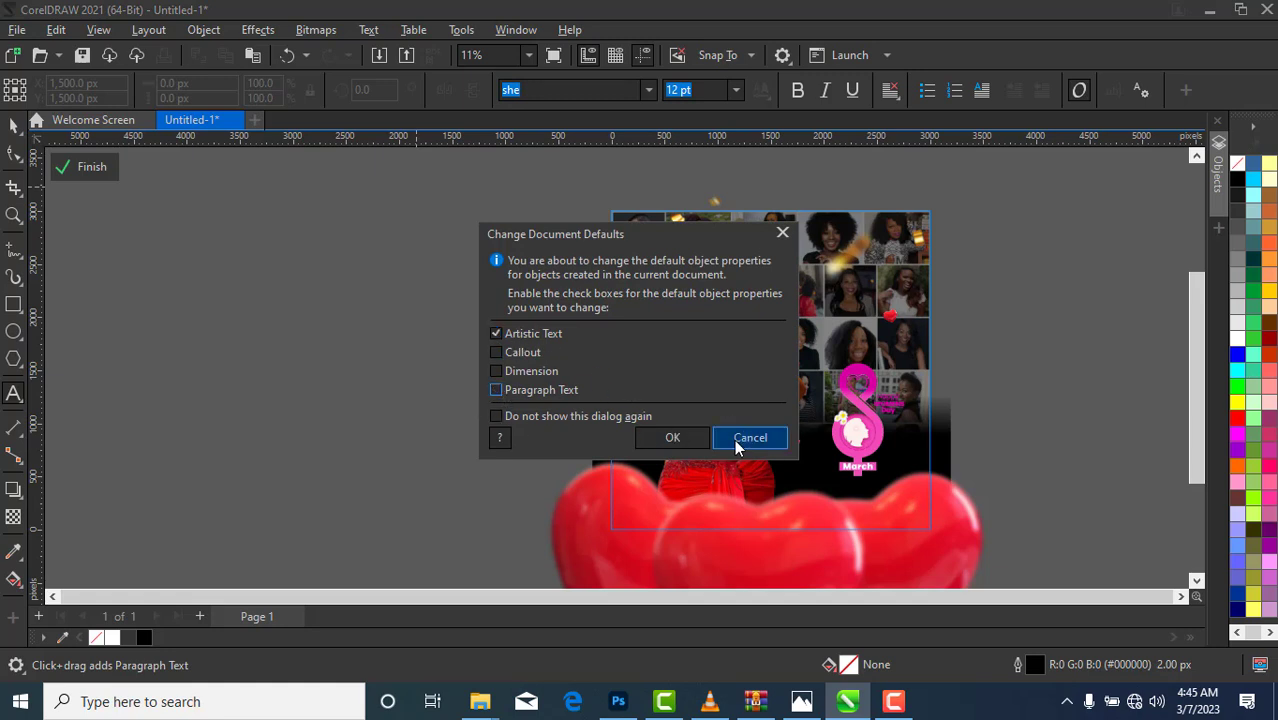
pyautogui.click(672, 437)
# Step: Add the text "happy" beside the flyer in magenta (#FF00FF) and enlarge it to about 656 × 463 px
pyautogui.click(502, 318)
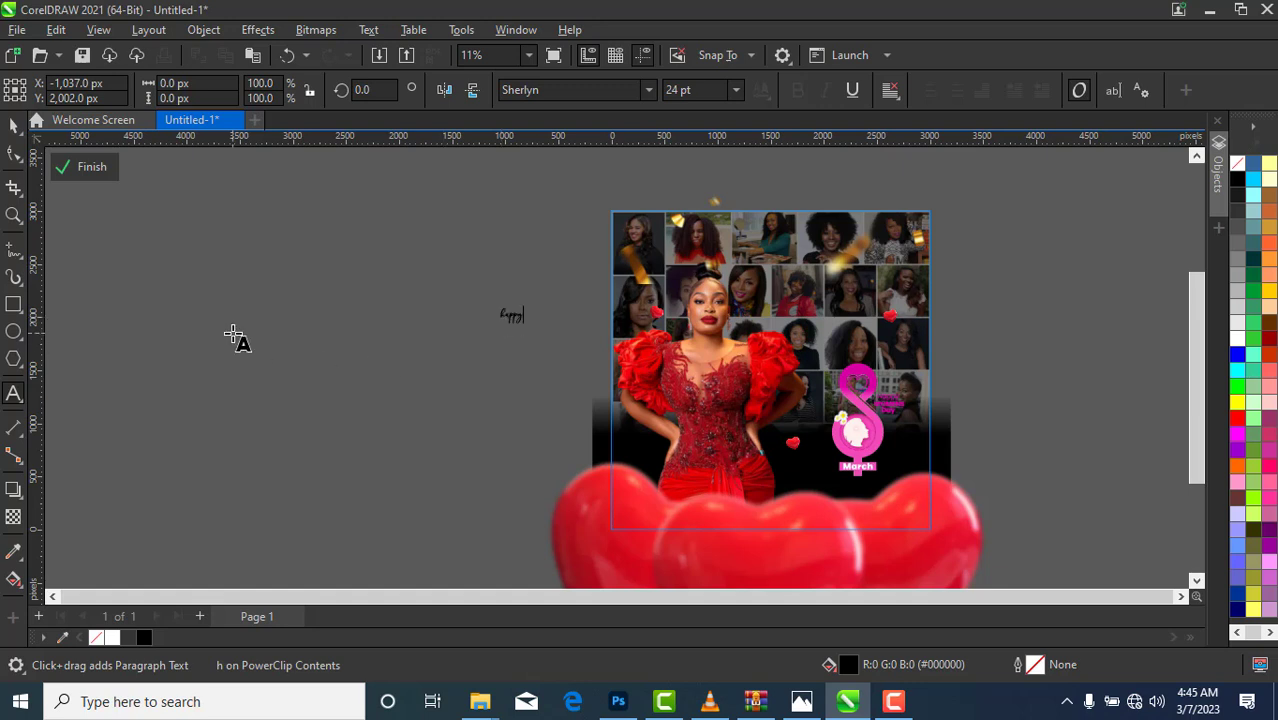
pyautogui.hotkey('ctrl', 'a')
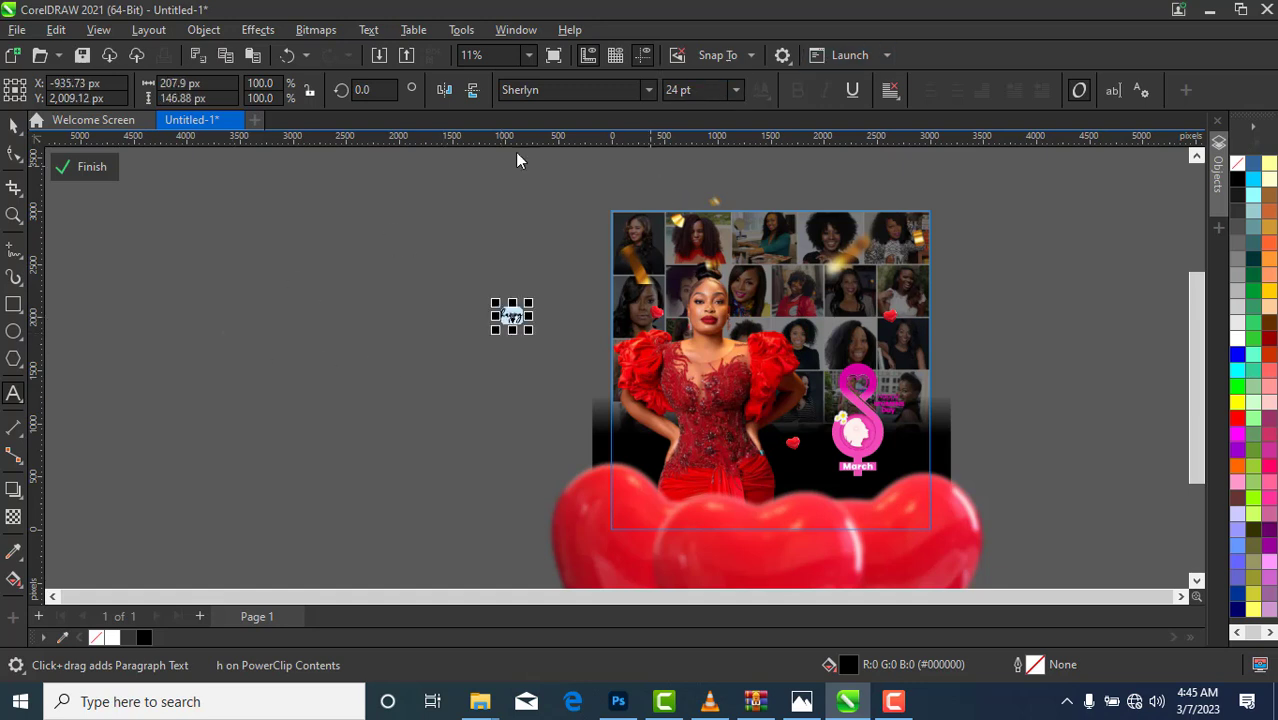
pyautogui.click(1237, 338)
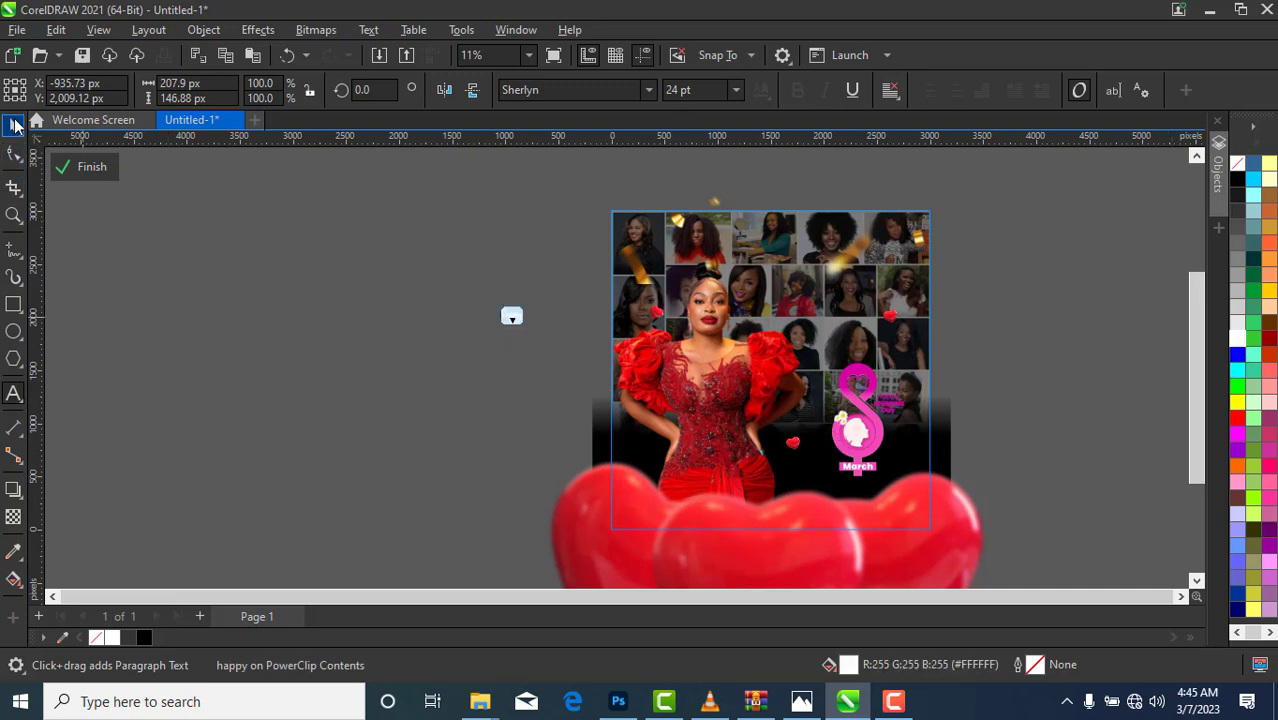
pyautogui.click(14, 124)
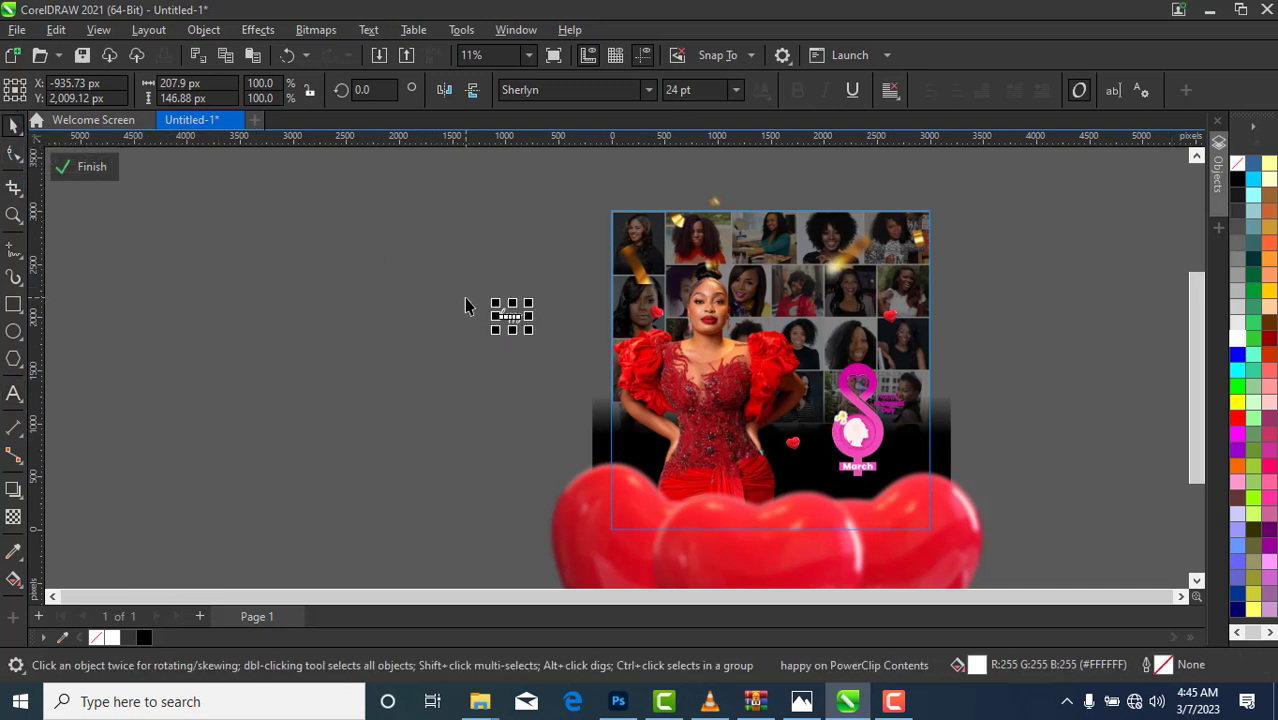
pyautogui.click(1238, 435)
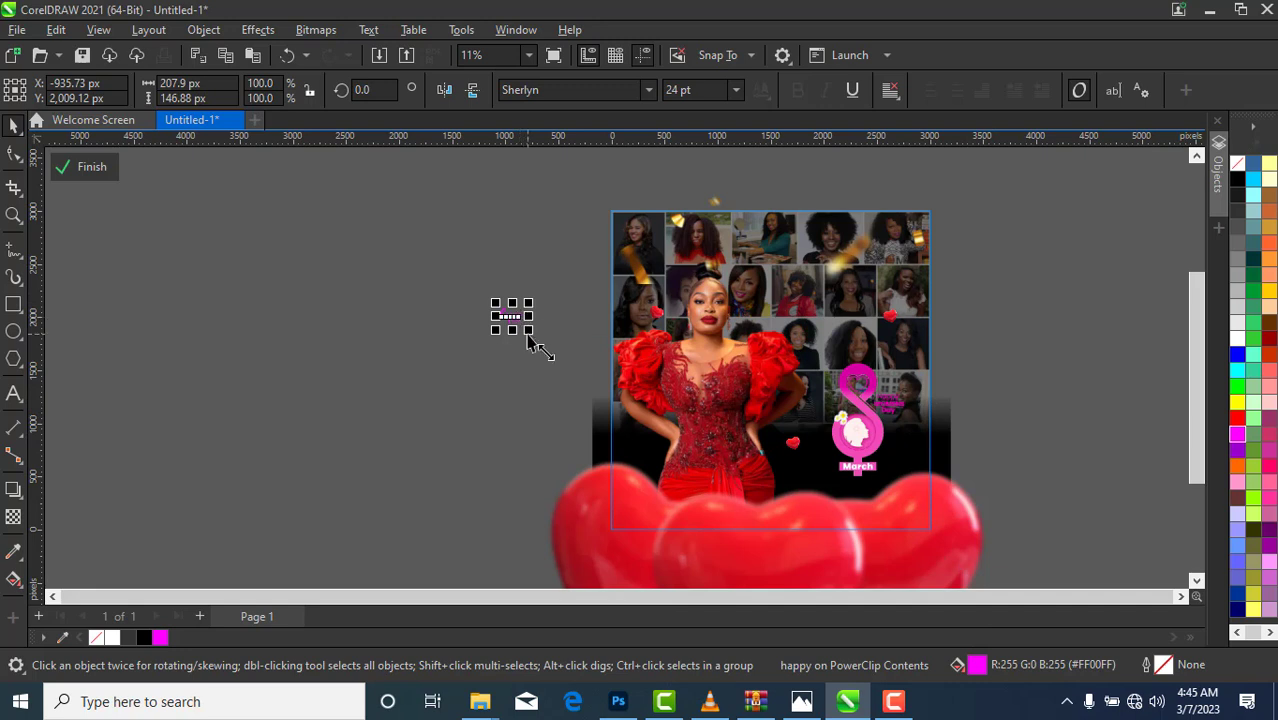
pyautogui.moveTo(528, 331); pyautogui.dragTo(535, 342)
pyautogui.moveTo(548, 354); pyautogui.dragTo(588, 364)
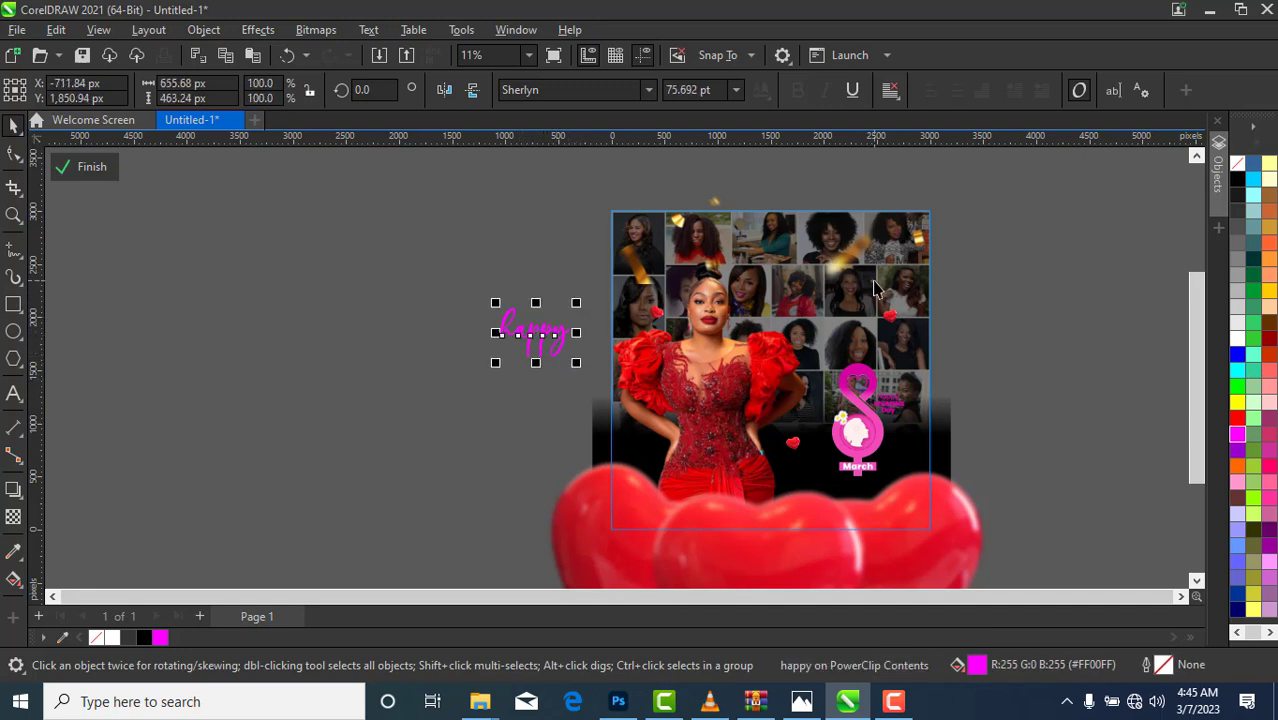
# Step: Move the collage's upper-right heart to about X 2770, Y 2389 px and place "happy" above the 8 March graphic, about 708 × 500 px
pyautogui.click(892, 318)
pyautogui.moveTo(897, 300); pyautogui.dragTo(902, 278)
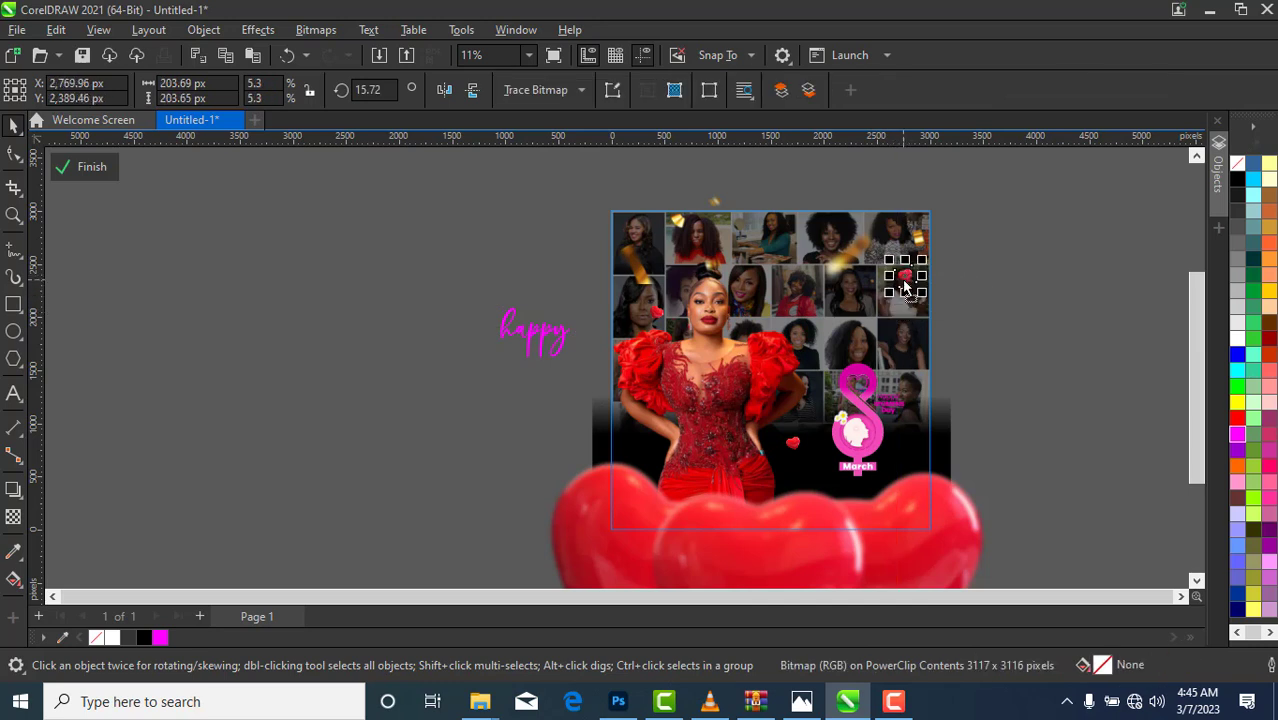
pyautogui.moveTo(541, 342); pyautogui.dragTo(859, 321)
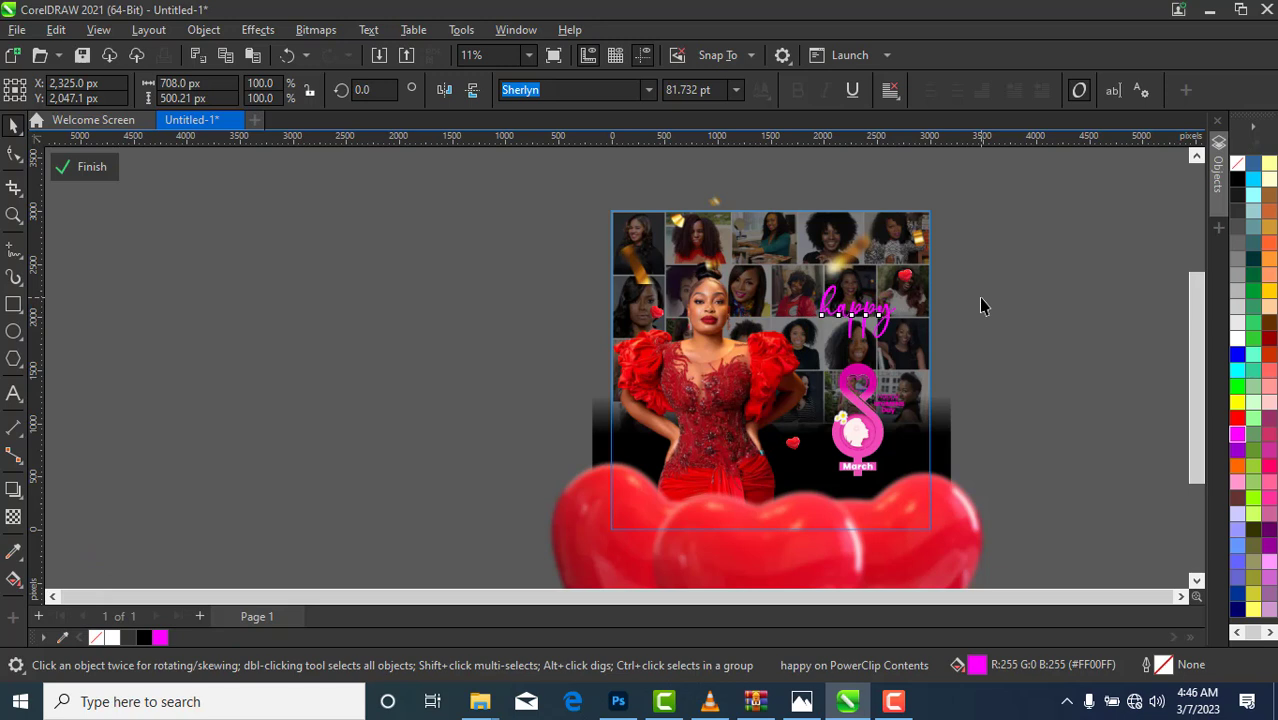
pyautogui.click(978, 300)
# Step: Set Montserrat Bold as the document's default font for paragraph text only
pyautogui.click(12, 396)
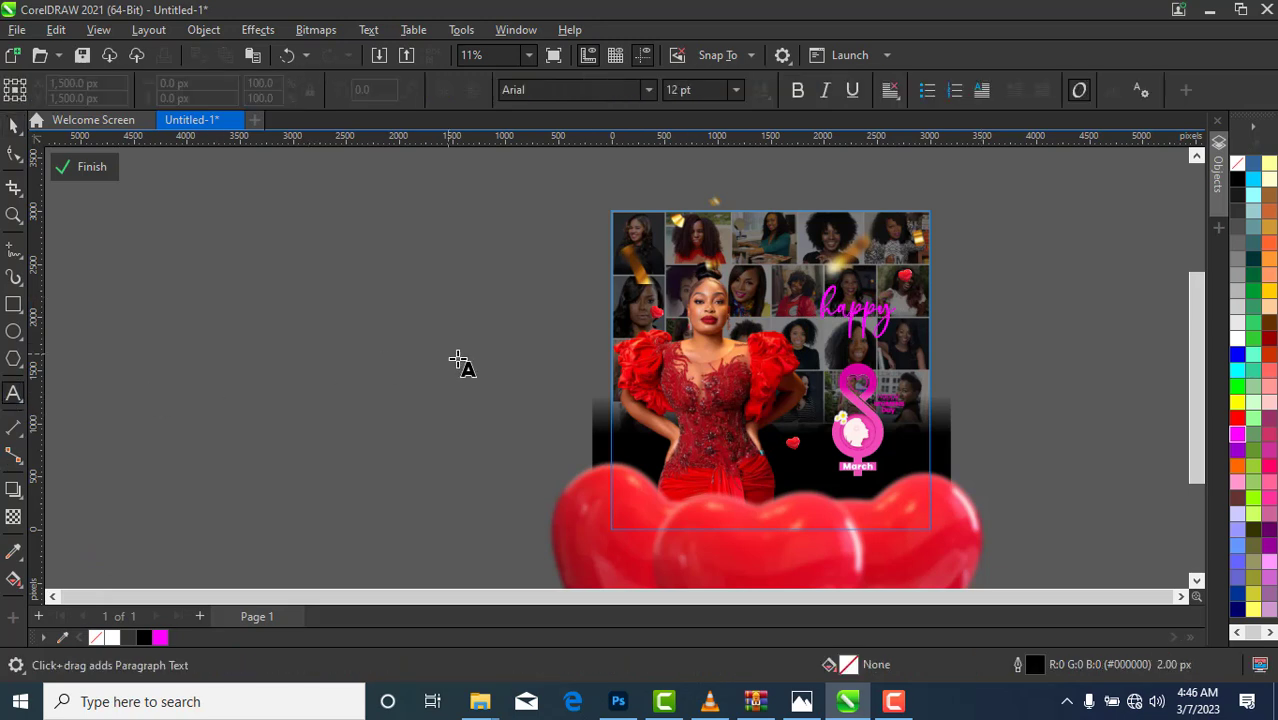
pyautogui.click(650, 90)
pyautogui.click(653, 89)
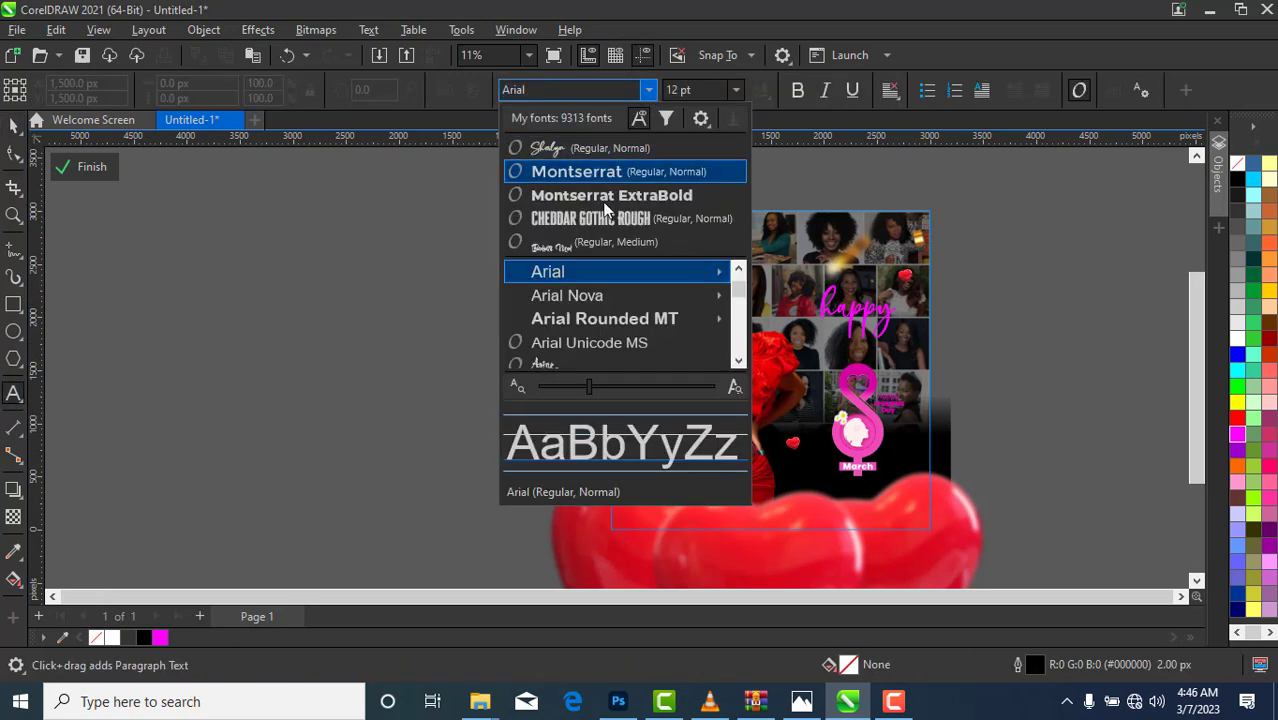
pyautogui.press('Escape')
pyautogui.press('Return')
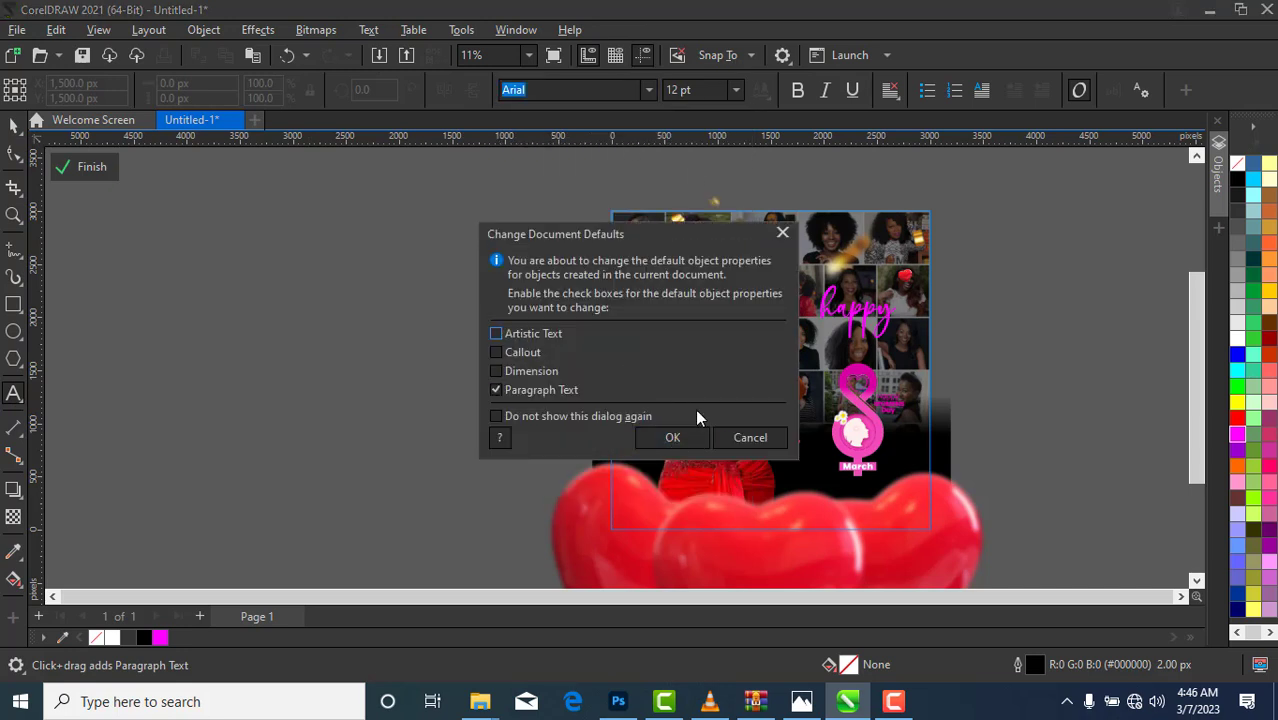
pyautogui.click(680, 436)
pyautogui.click(648, 89)
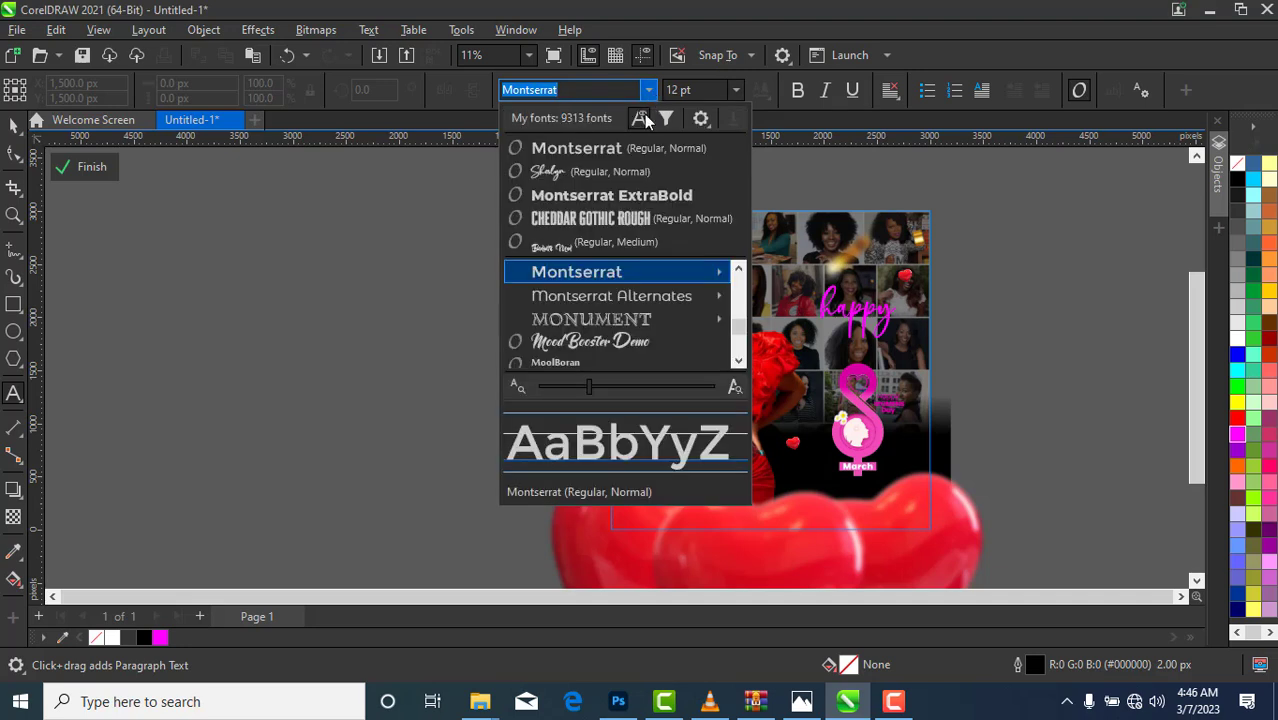
pyautogui.click(720, 276)
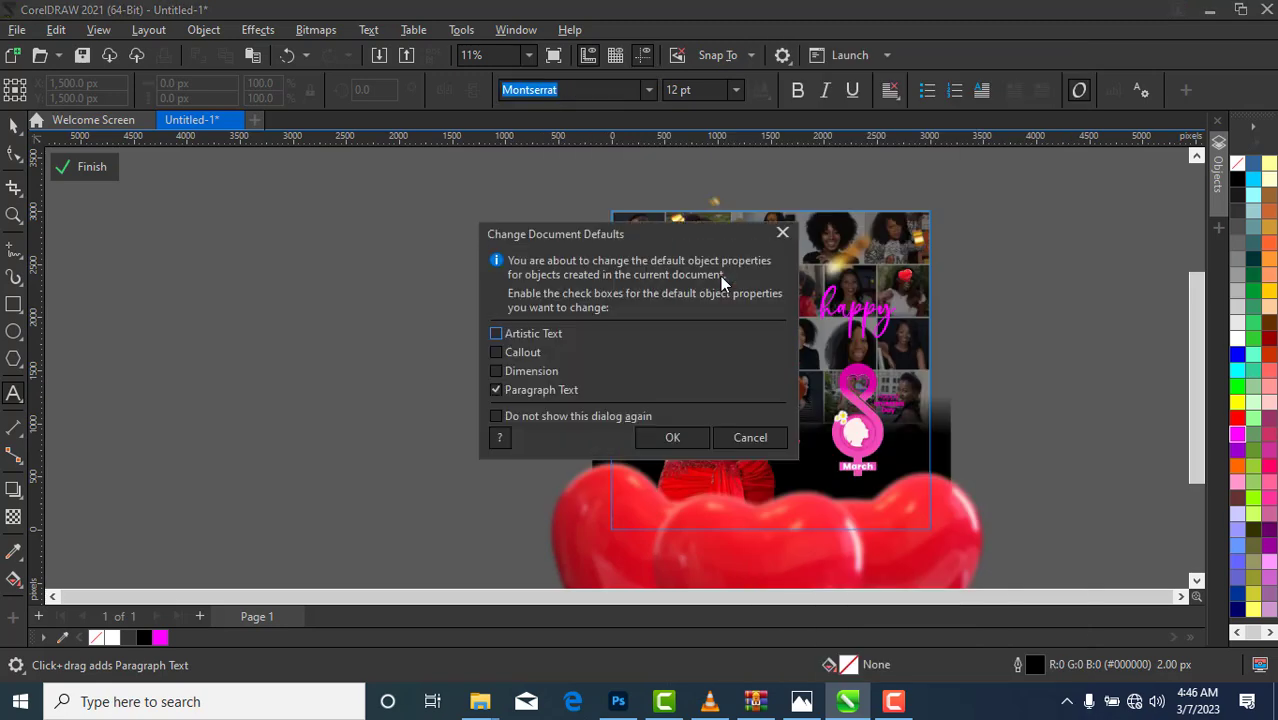
pyautogui.click(676, 438)
pyautogui.click(649, 90)
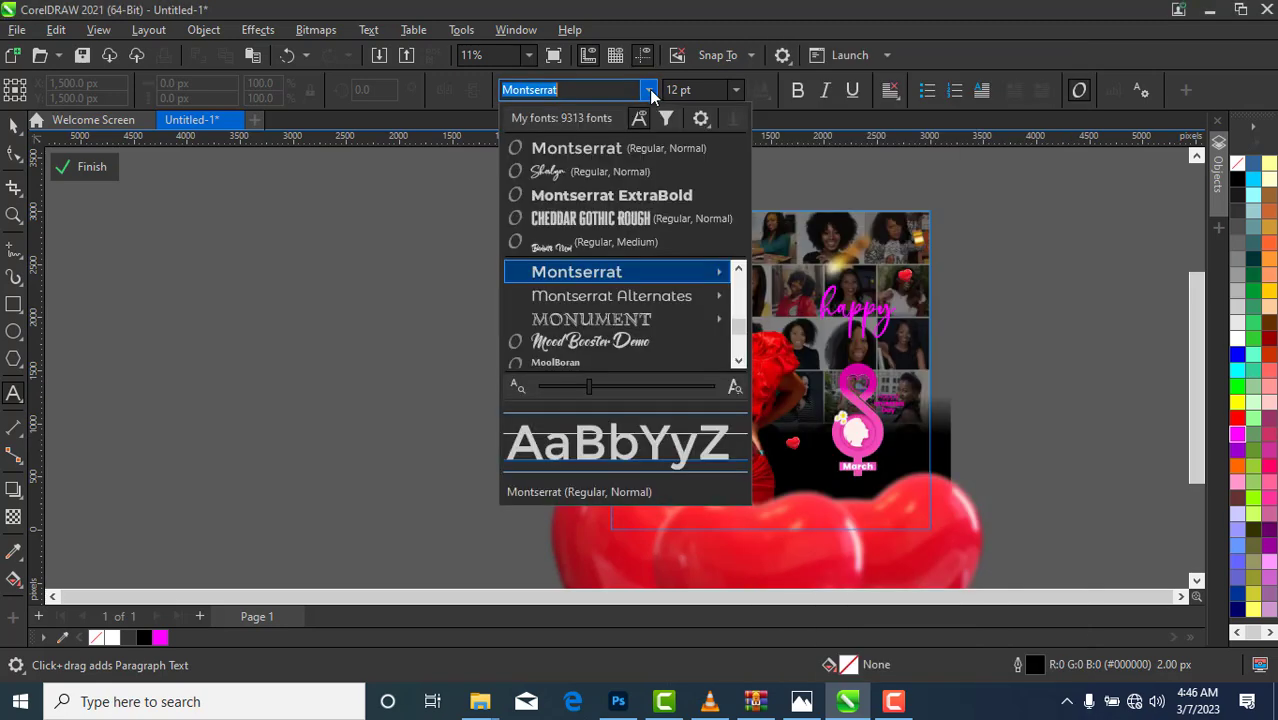
pyautogui.moveTo(726, 276)
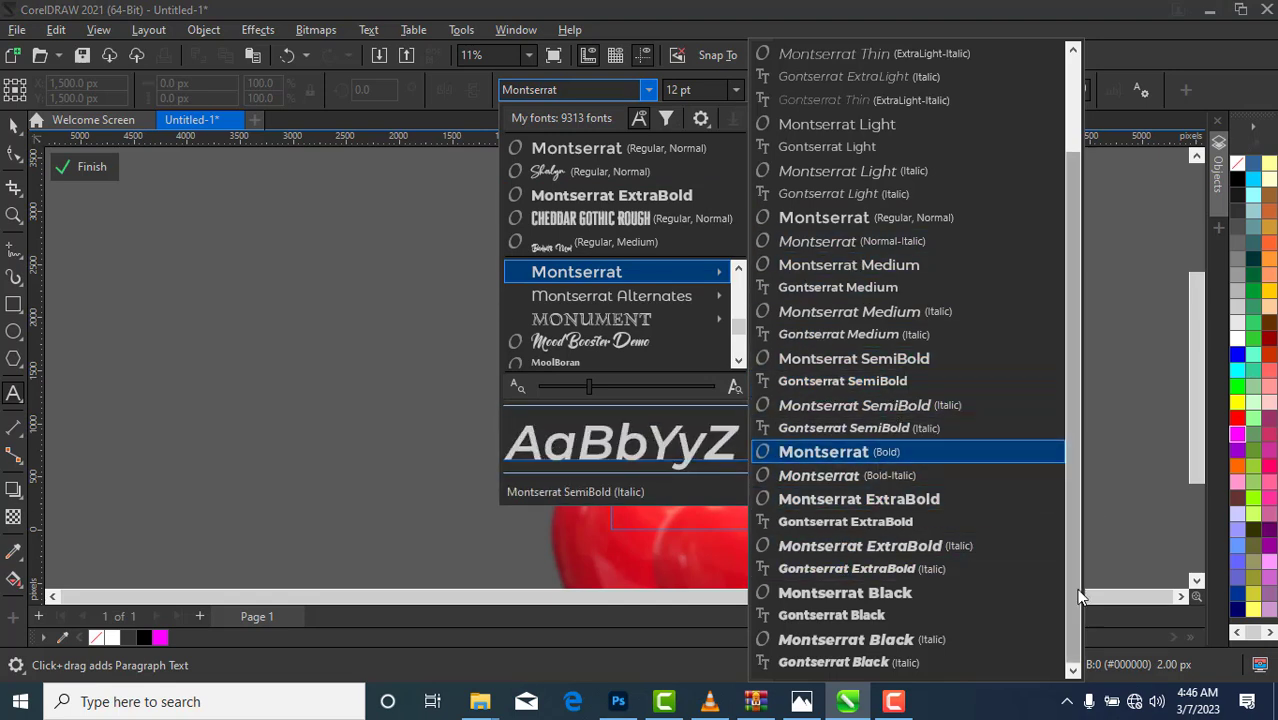
pyautogui.click(887, 451)
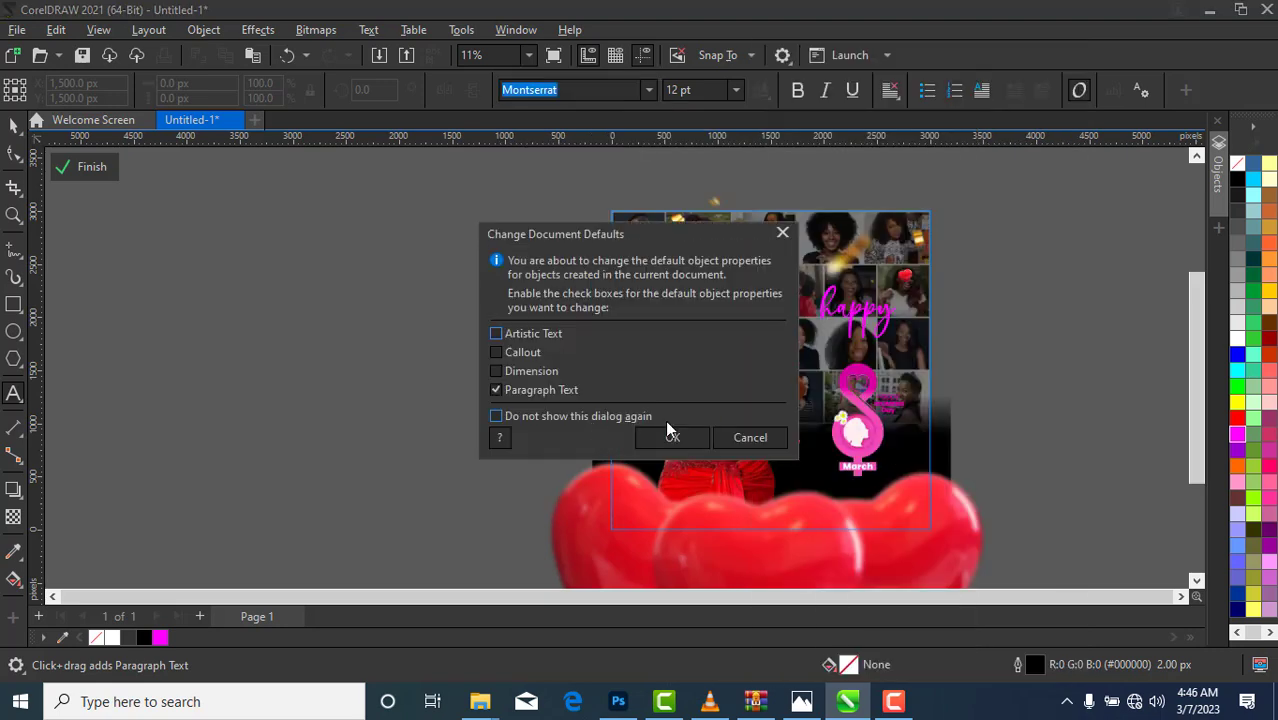
pyautogui.click(669, 433)
# Step: Add the two-line text "international women"s day" on the empty area beside the flyer
pyautogui.click(421, 406)
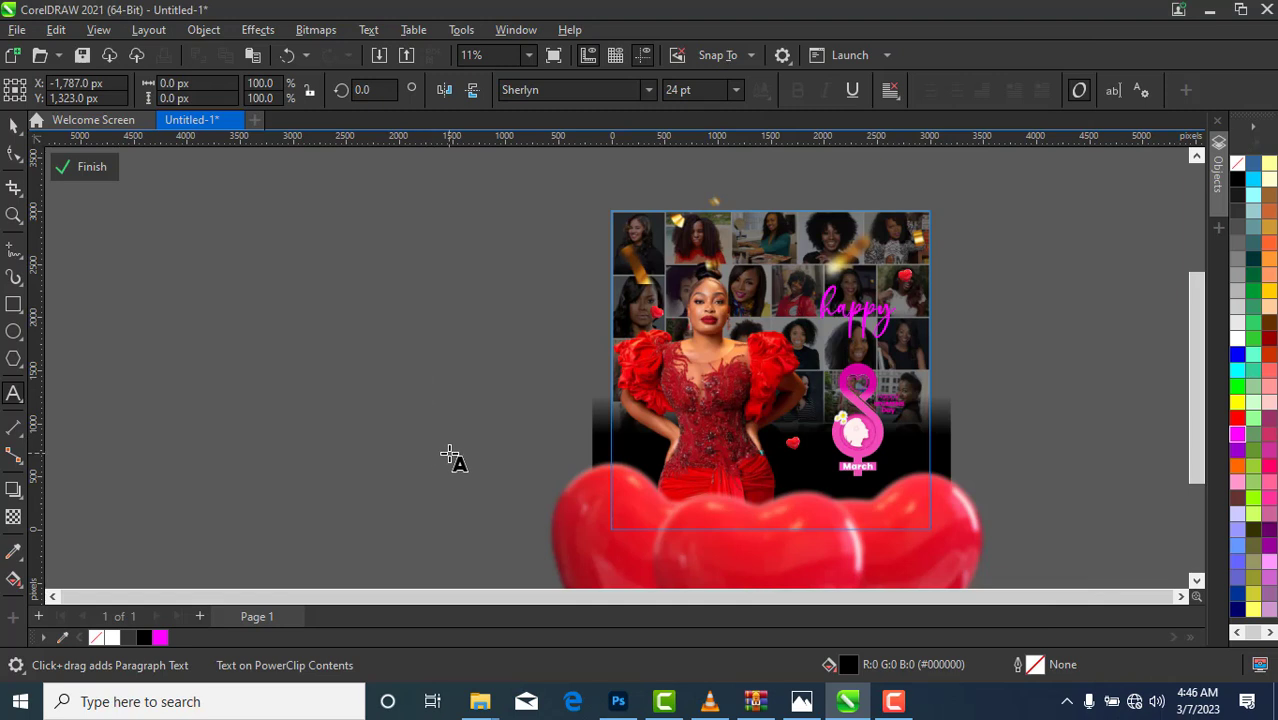
pyautogui.write('international')
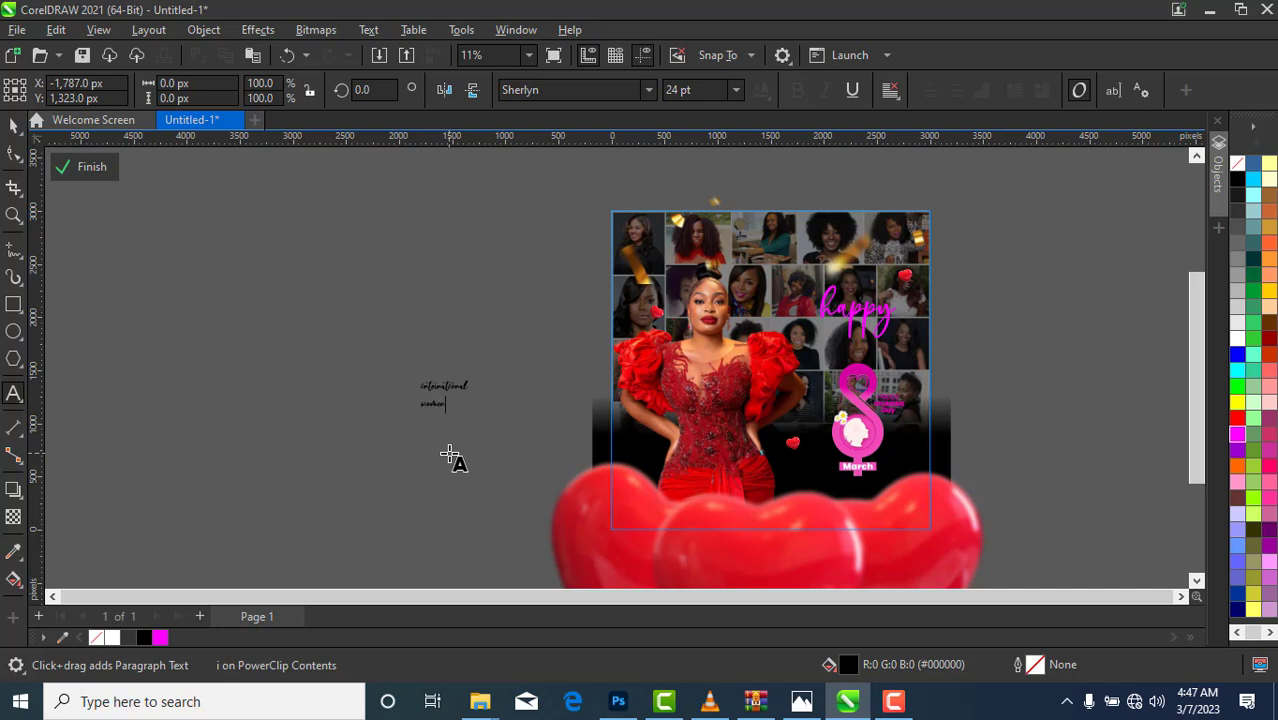
pyautogui.write('s day')
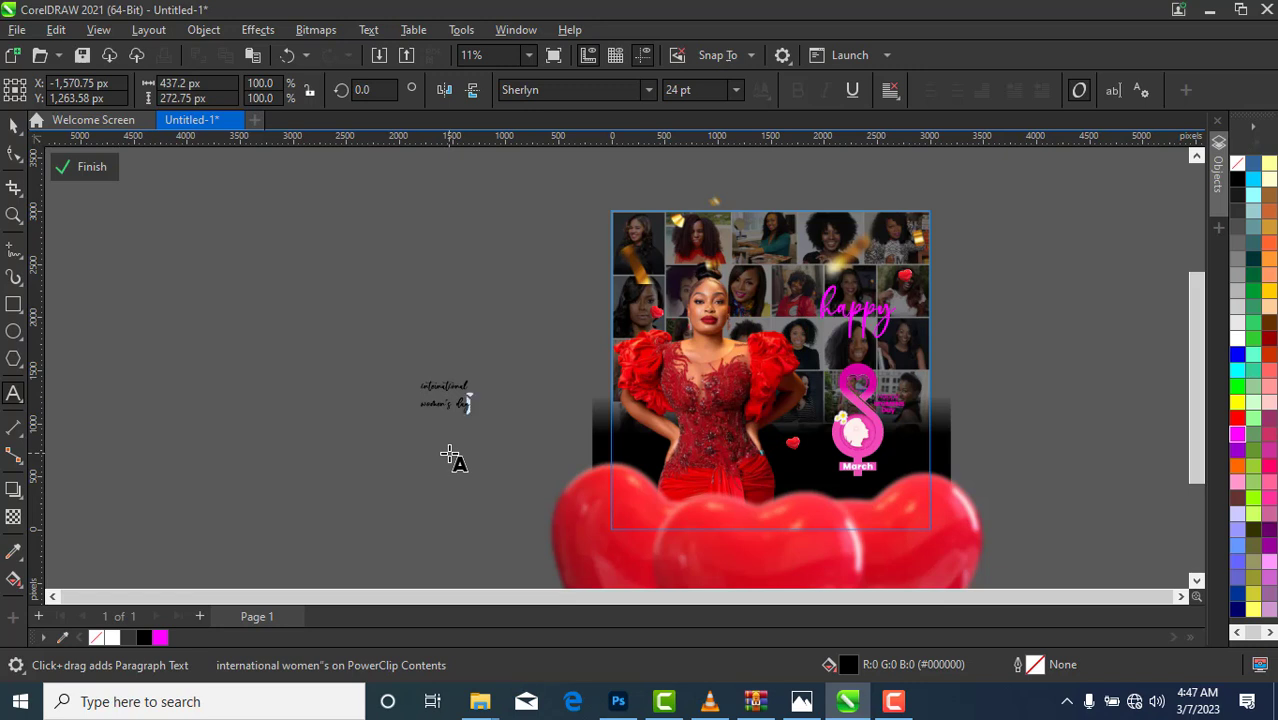
pyautogui.hotkey('ctrl', 'a')
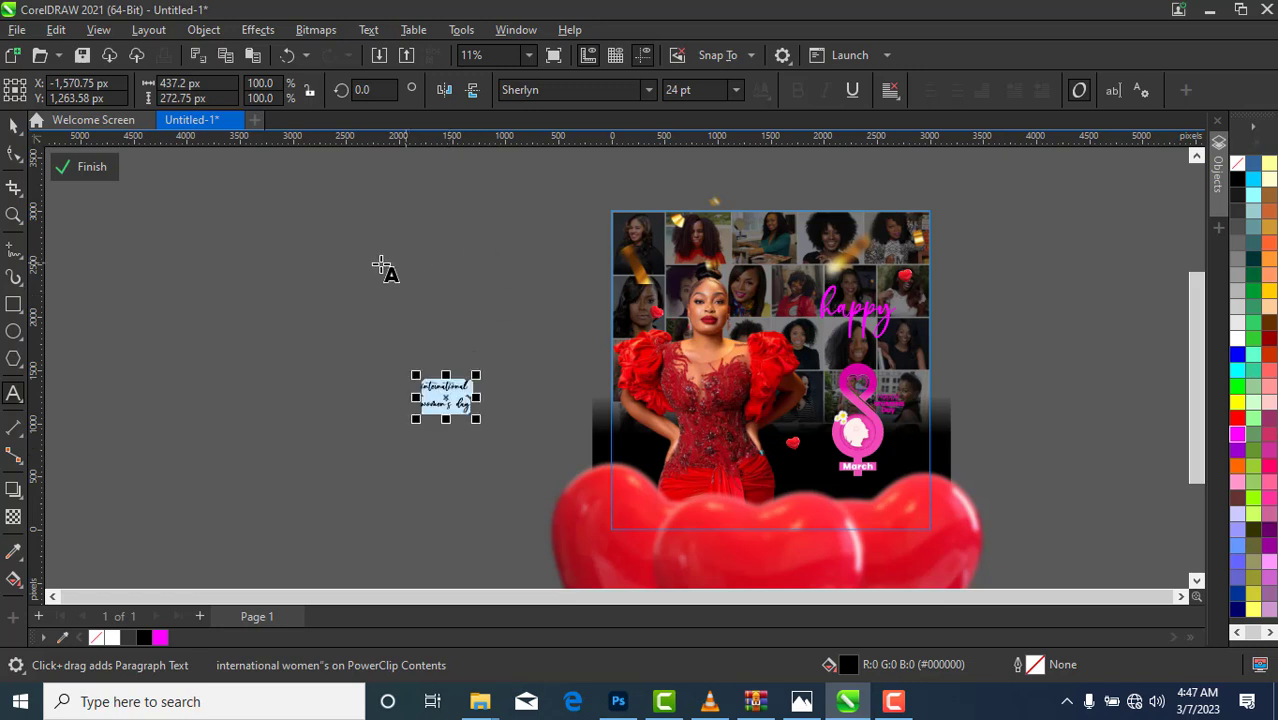
# Step: Fill the "international women"s day" text with white (#FFFFFF) and enlarge it to about 893 × 598 px
pyautogui.click(10, 128)
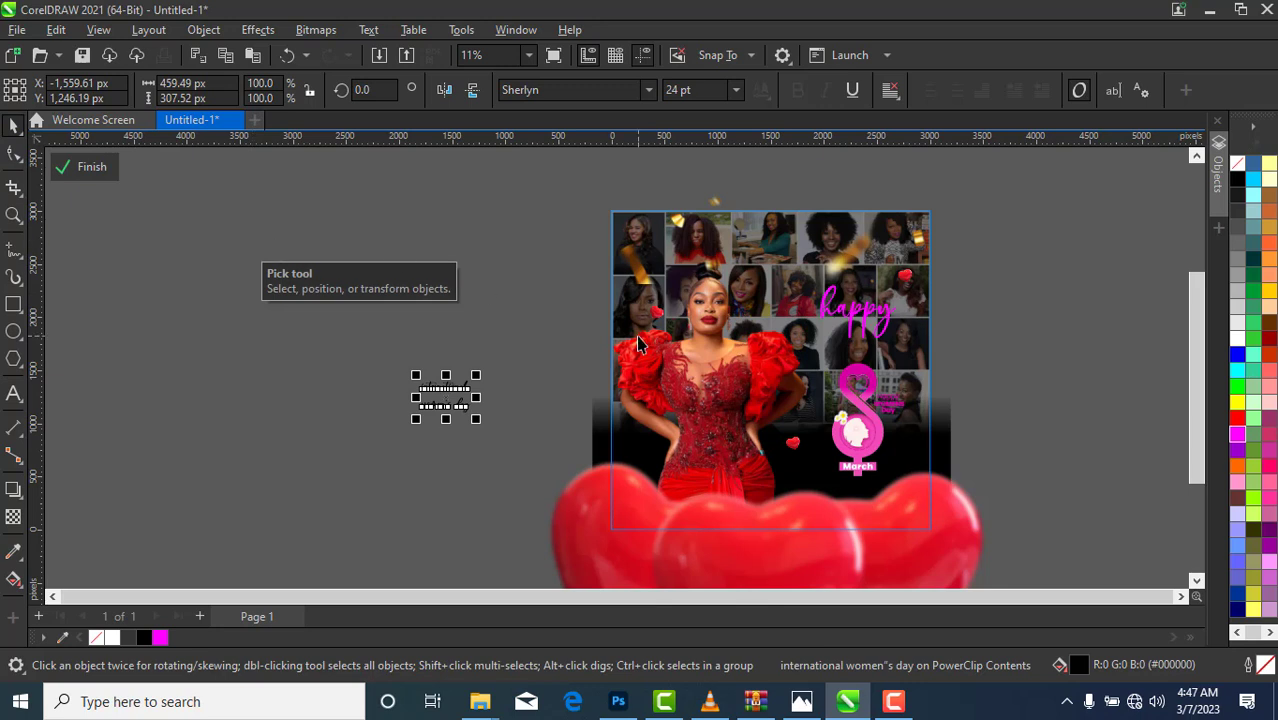
pyautogui.click(1237, 345)
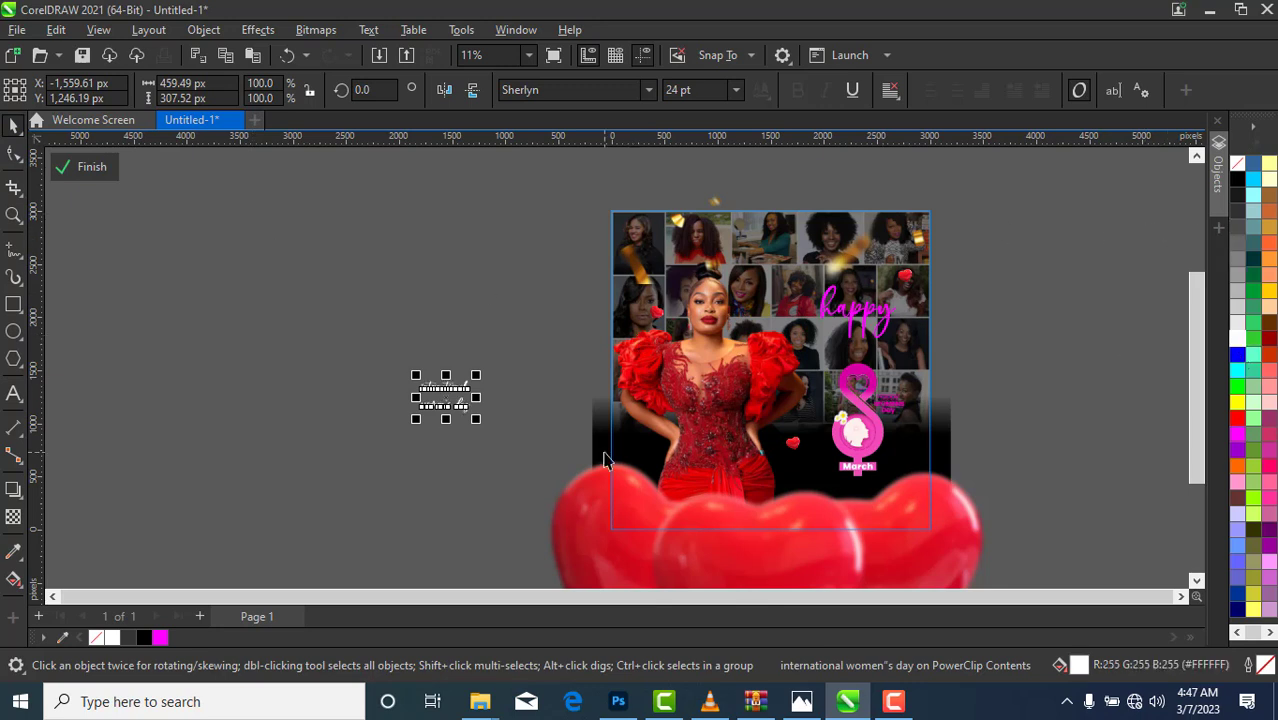
pyautogui.moveTo(475, 376); pyautogui.dragTo(518, 340)
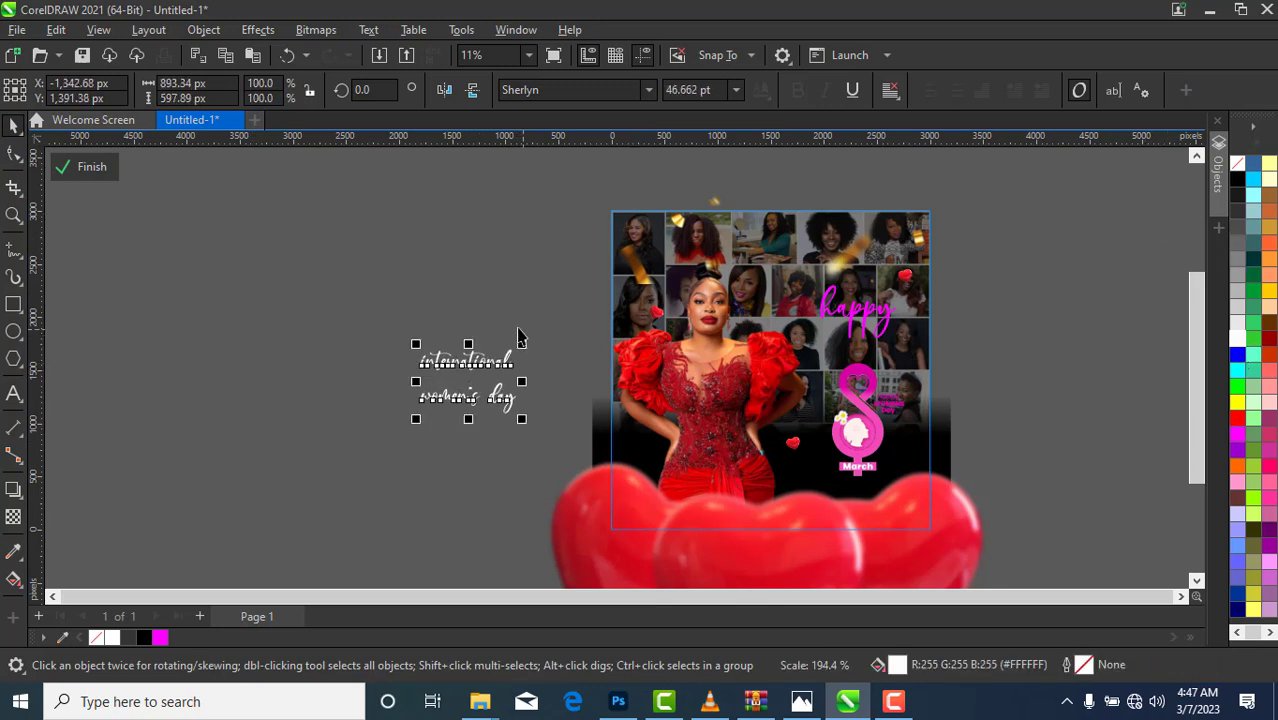
# Step: Change the "international women"s day" text to bold Montserrat and tighten the spacing between its two lines
pyautogui.click(650, 91)
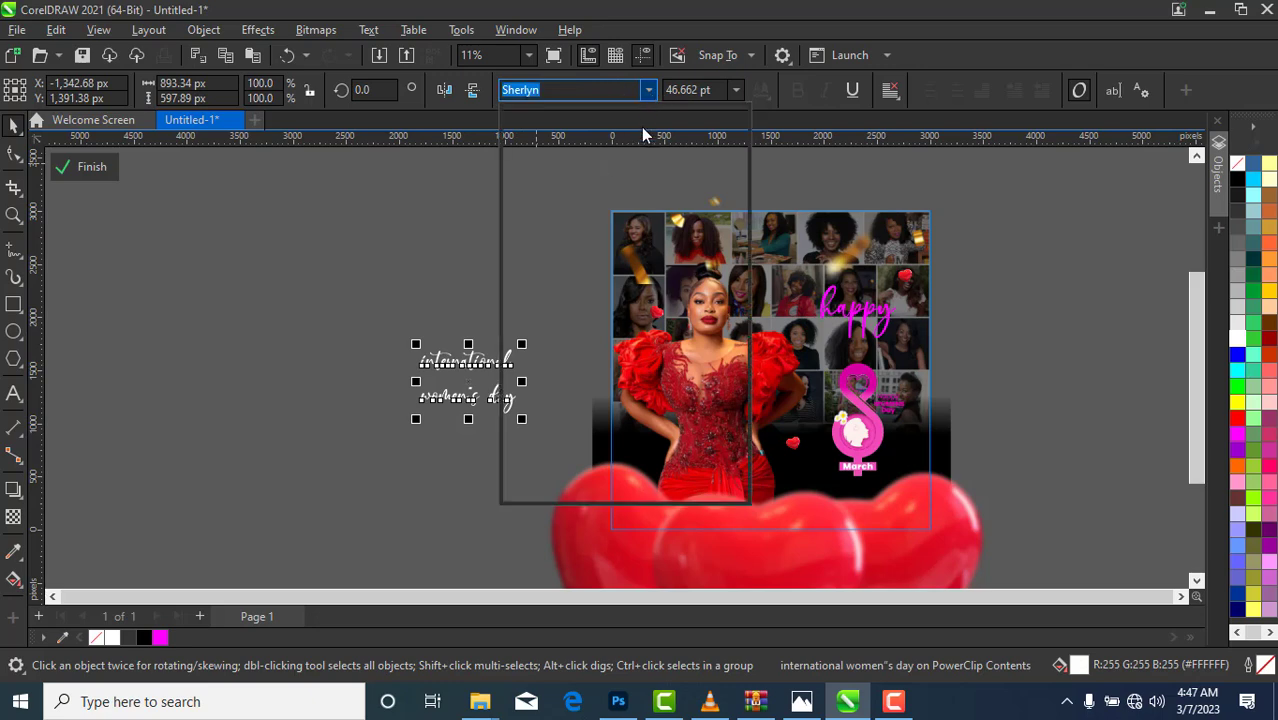
pyautogui.click(617, 150)
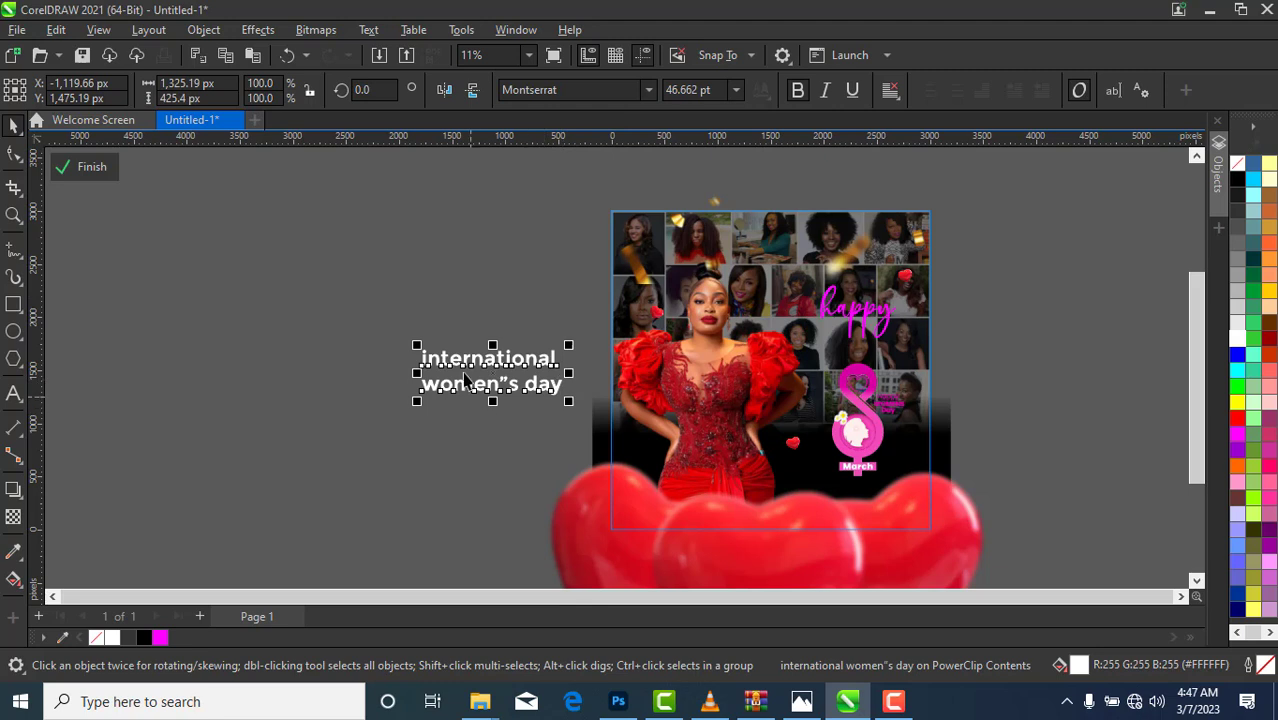
pyautogui.click(14, 155)
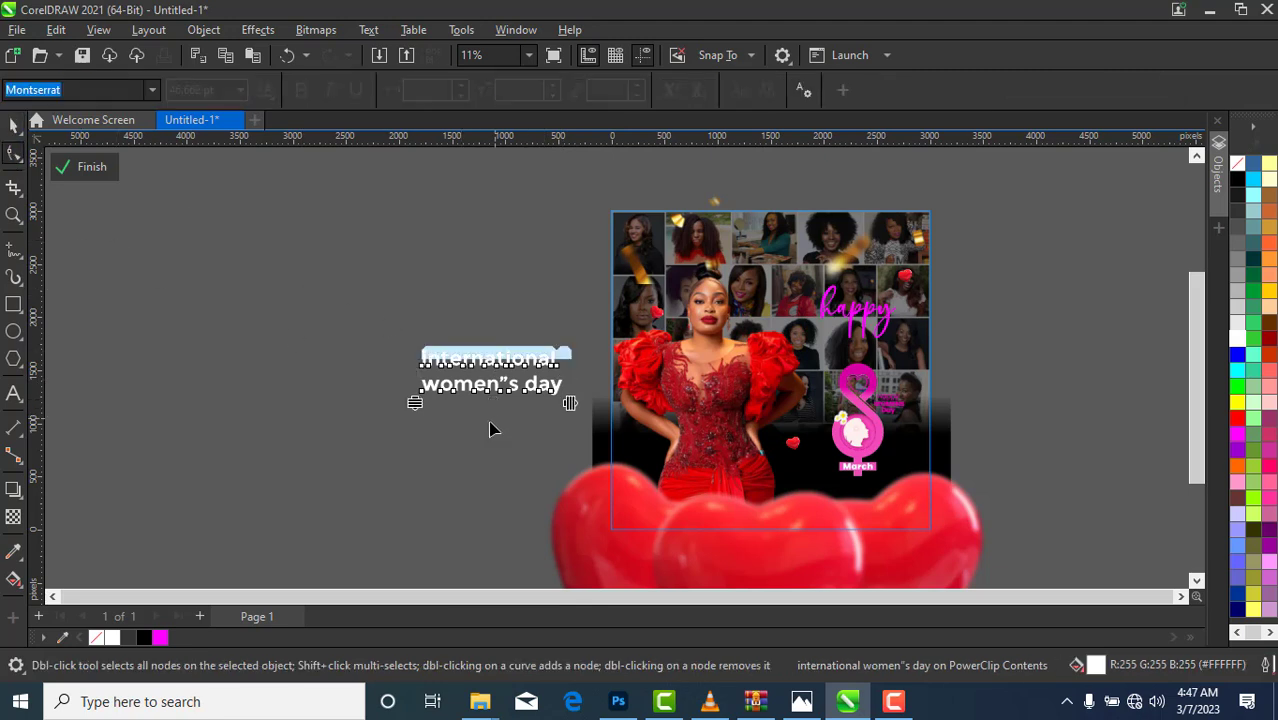
pyautogui.moveTo(414, 403); pyautogui.dragTo(414, 392)
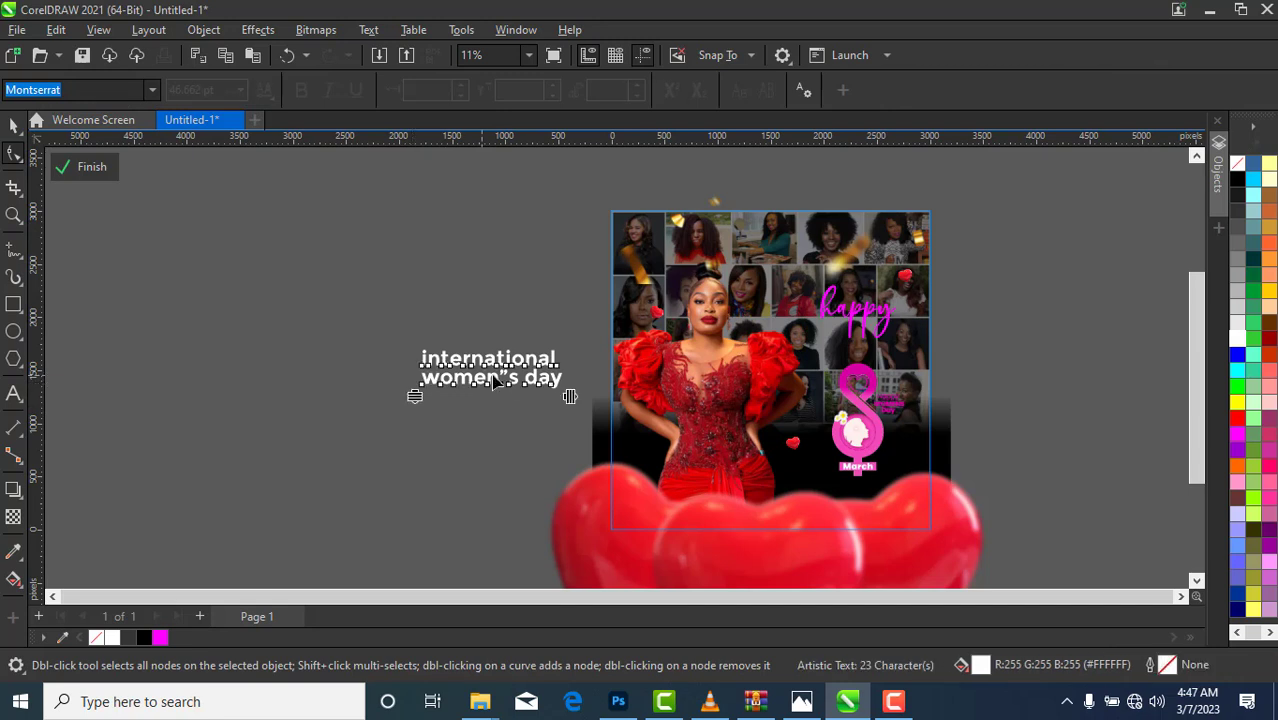
pyautogui.click(13, 129)
# Step: Replace the double quotation mark in "women"s" with an apostrophe so the line reads "women's day"
pyautogui.doubleClick(517, 377)
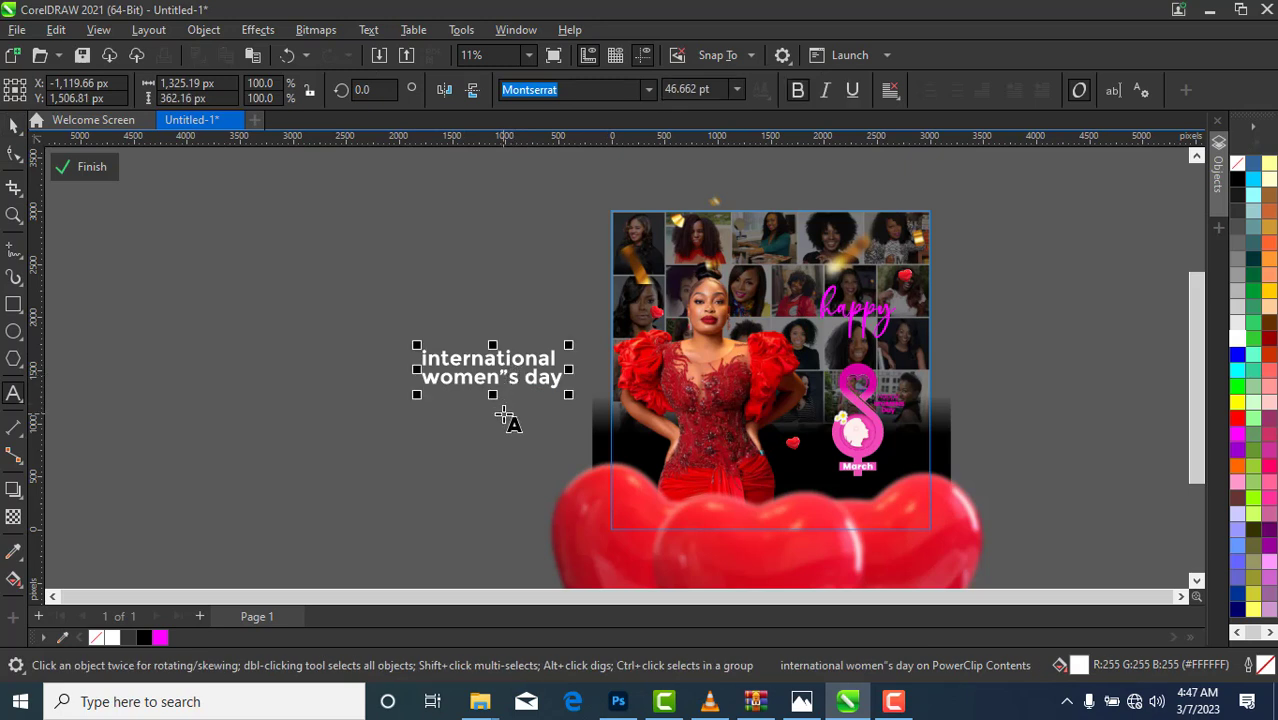
pyautogui.press('BackSpace')
pyautogui.write(';')
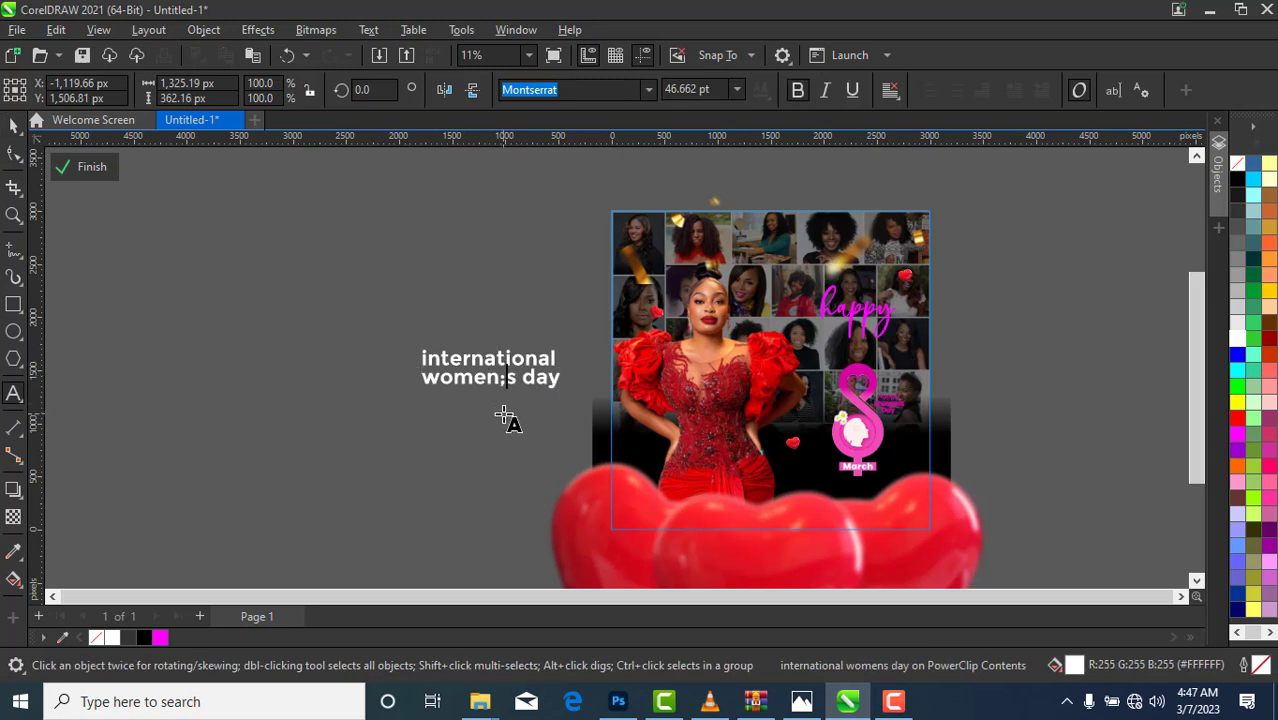
pyautogui.press('BackSpace')
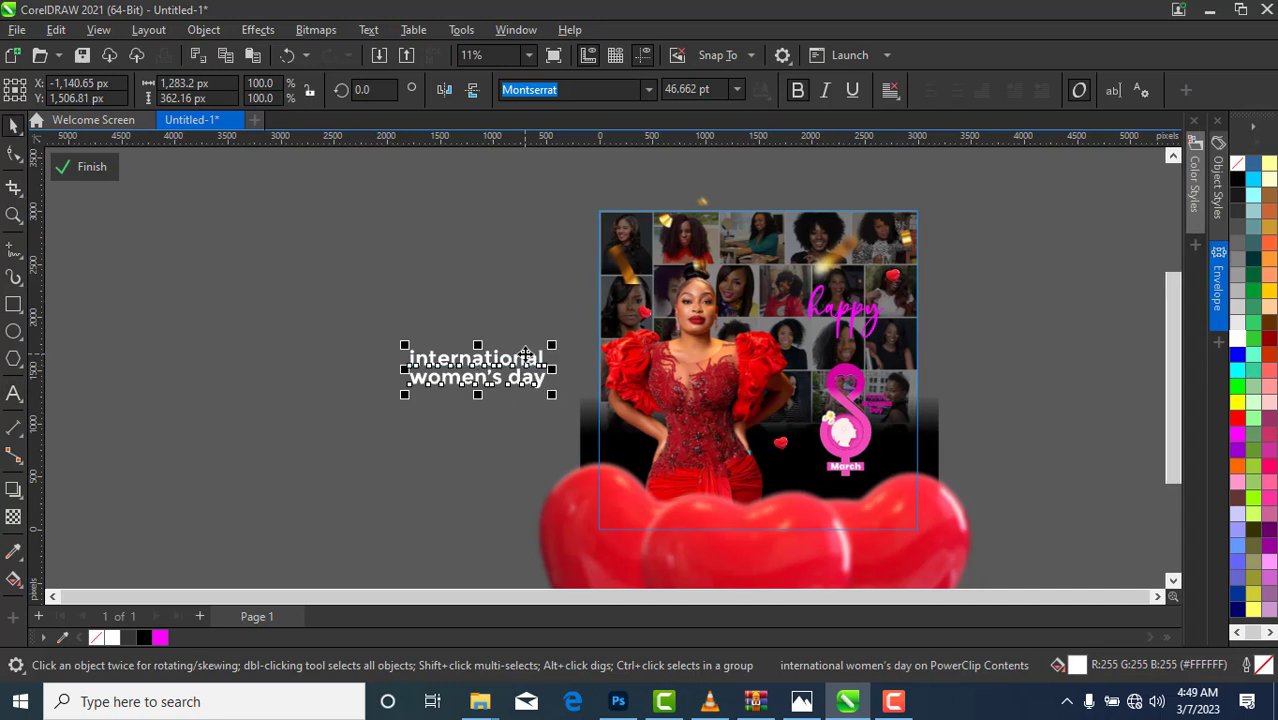
# Step: Convert the "international women's day" text to UPPERCASE and center-align its two lines
pyautogui.rightClick(525, 355)
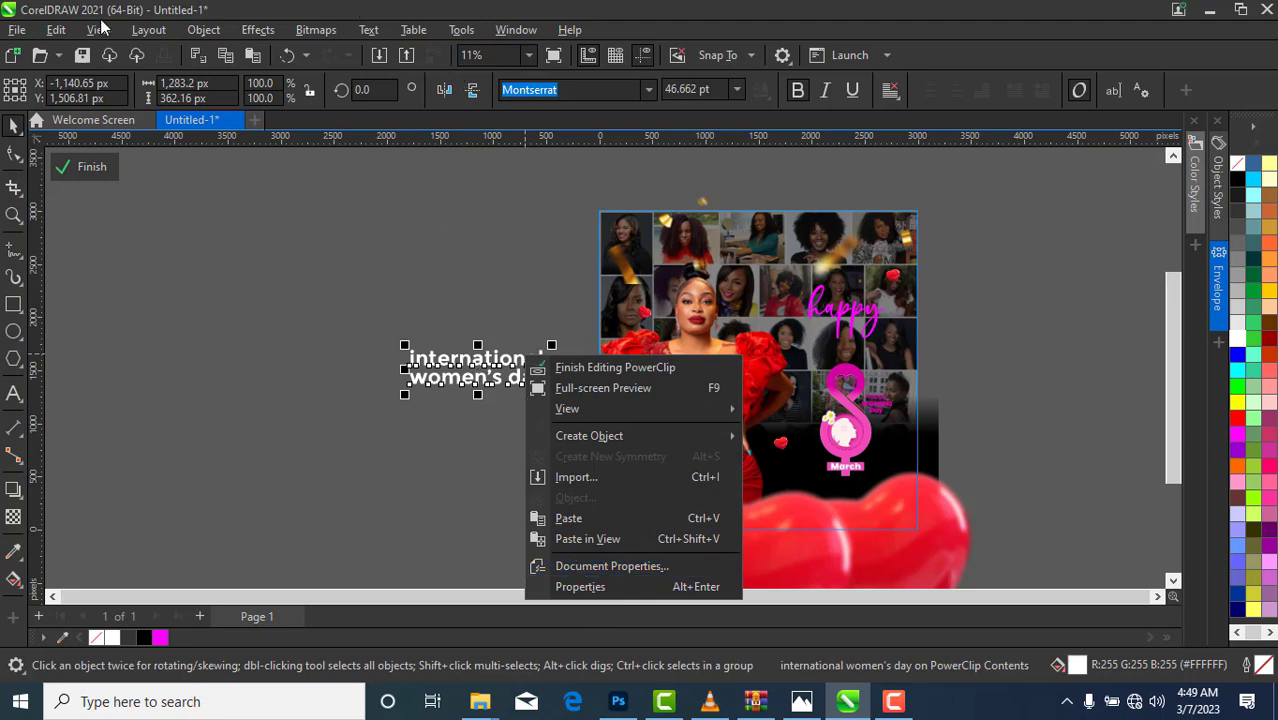
pyautogui.click(368, 29)
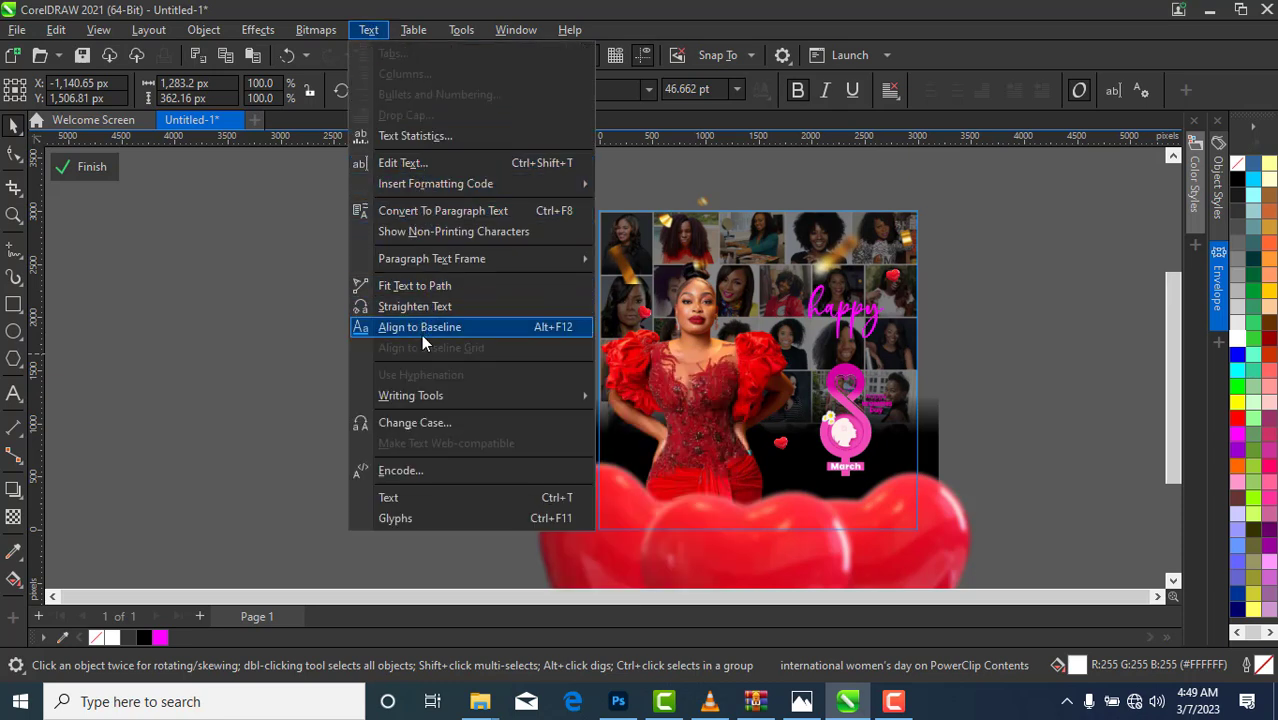
pyautogui.click(413, 424)
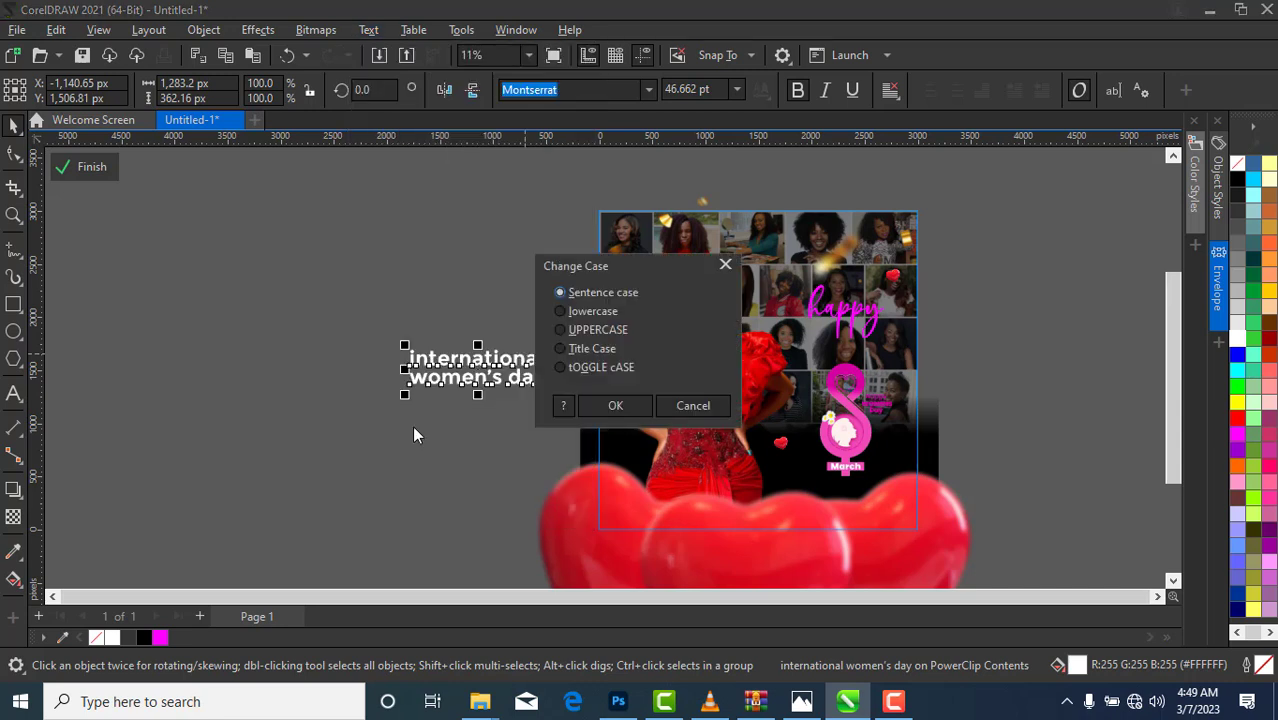
pyautogui.click(566, 328)
pyautogui.click(611, 406)
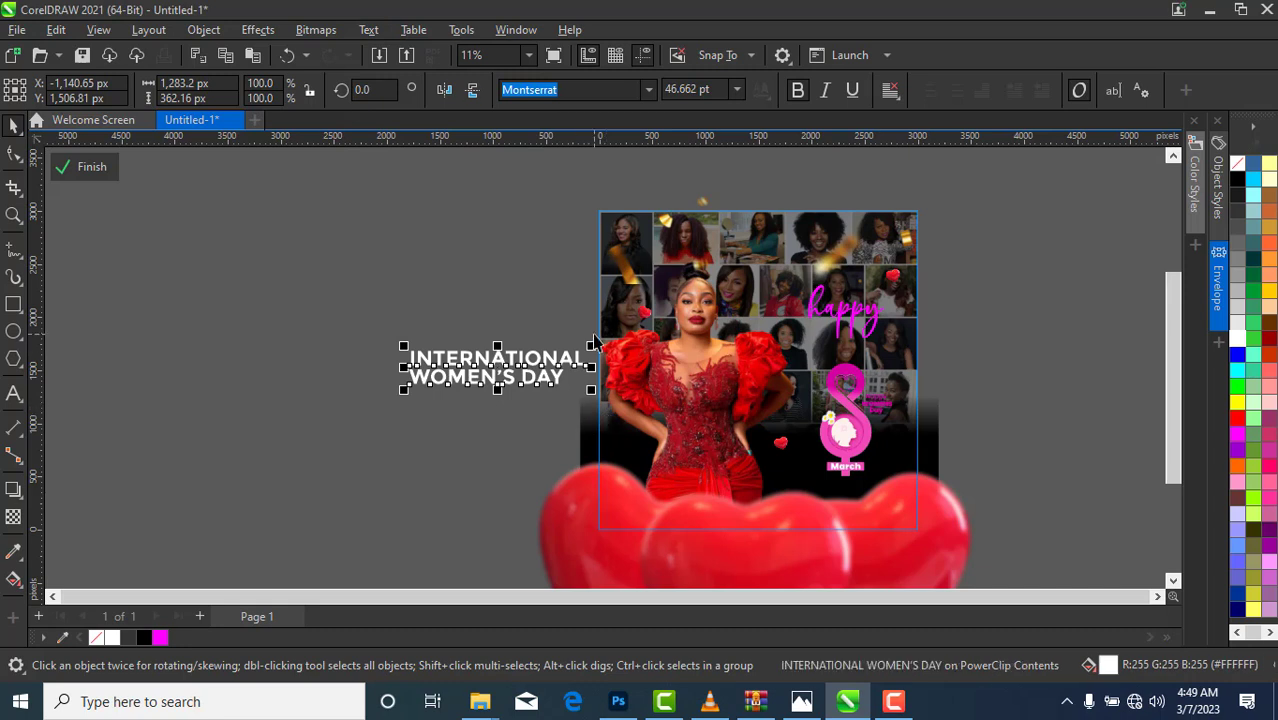
pyautogui.click(890, 91)
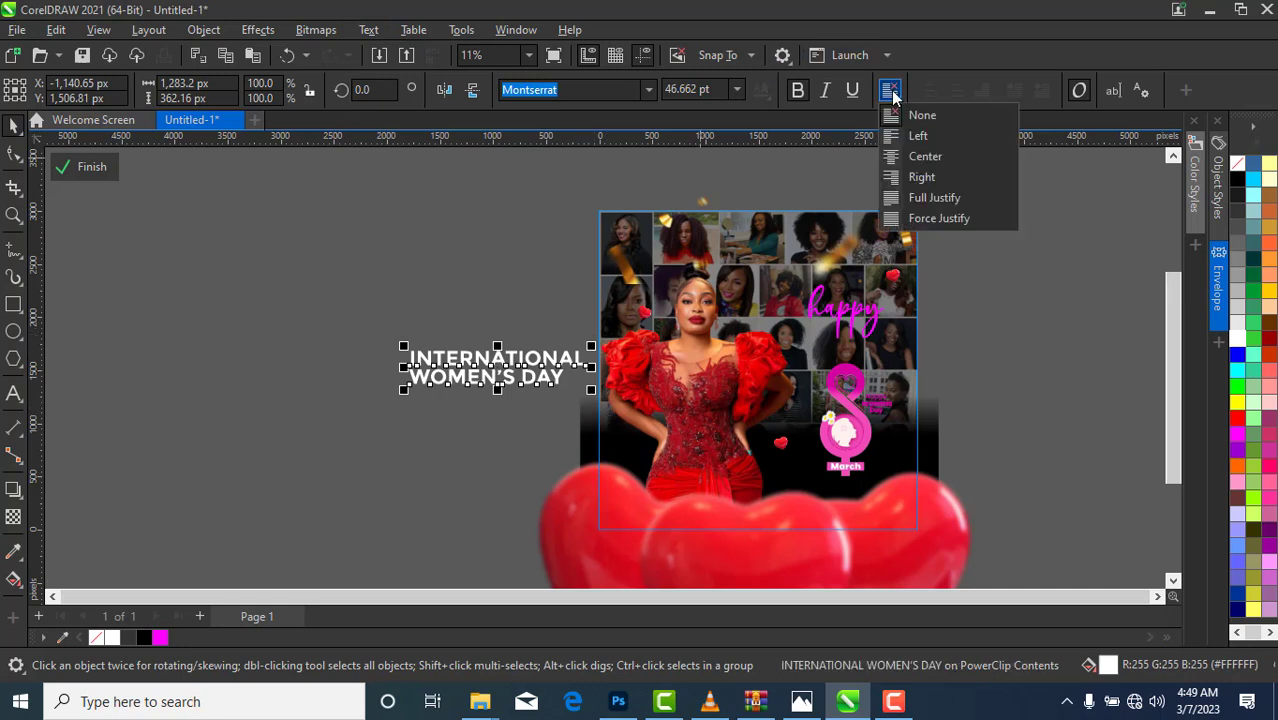
pyautogui.click(903, 156)
# Step: Shrink "INTERNATIONAL WOMEN'S DAY" to about 757 × 145 px and place it under "happy" at about X 2317, Y 1839 px
pyautogui.moveTo(591, 346); pyautogui.dragTo(532, 402)
pyautogui.moveTo(452, 384); pyautogui.dragTo(916, 314)
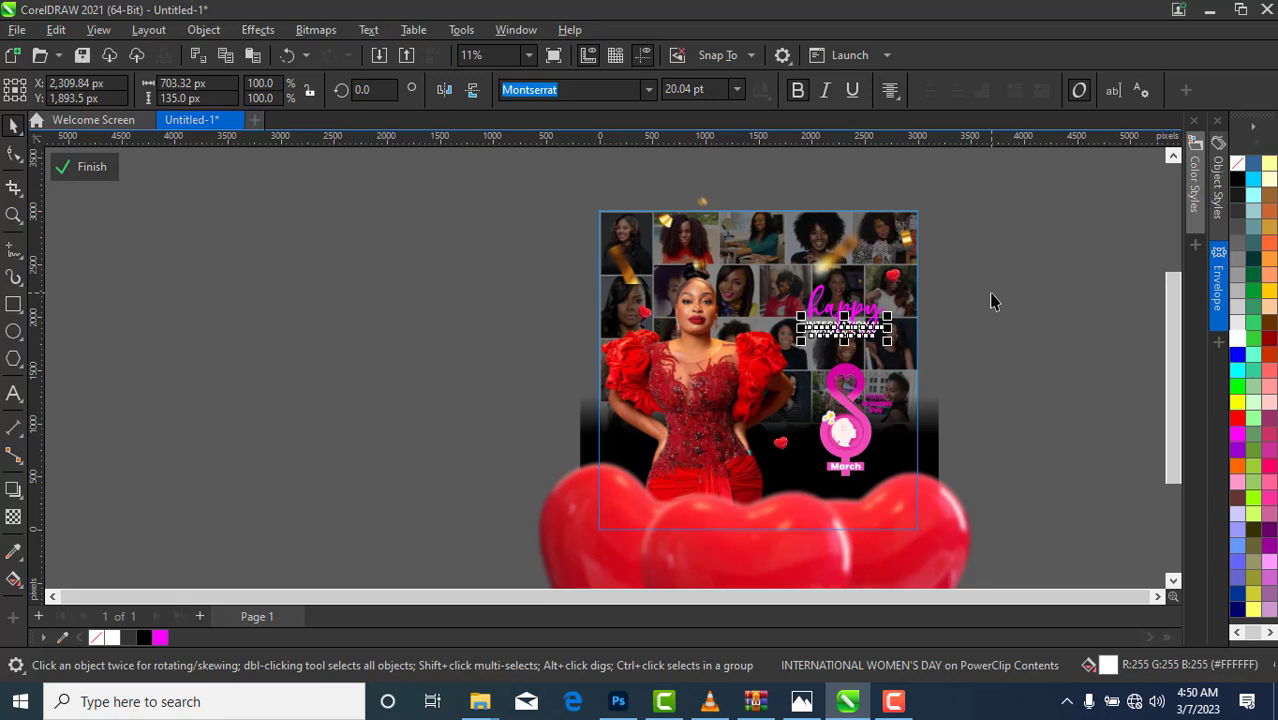
pyautogui.press('Down')
pyautogui.moveTo(887, 318); pyautogui.dragTo(913, 323)
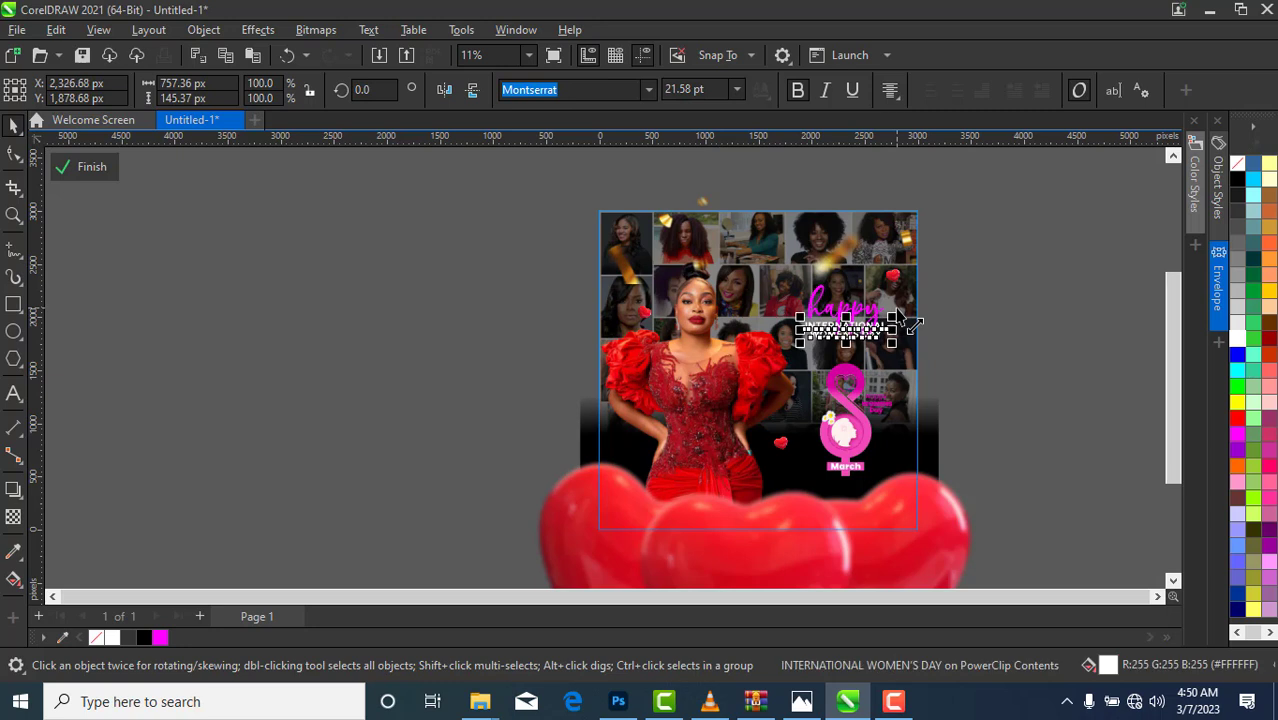
pyautogui.click(953, 259)
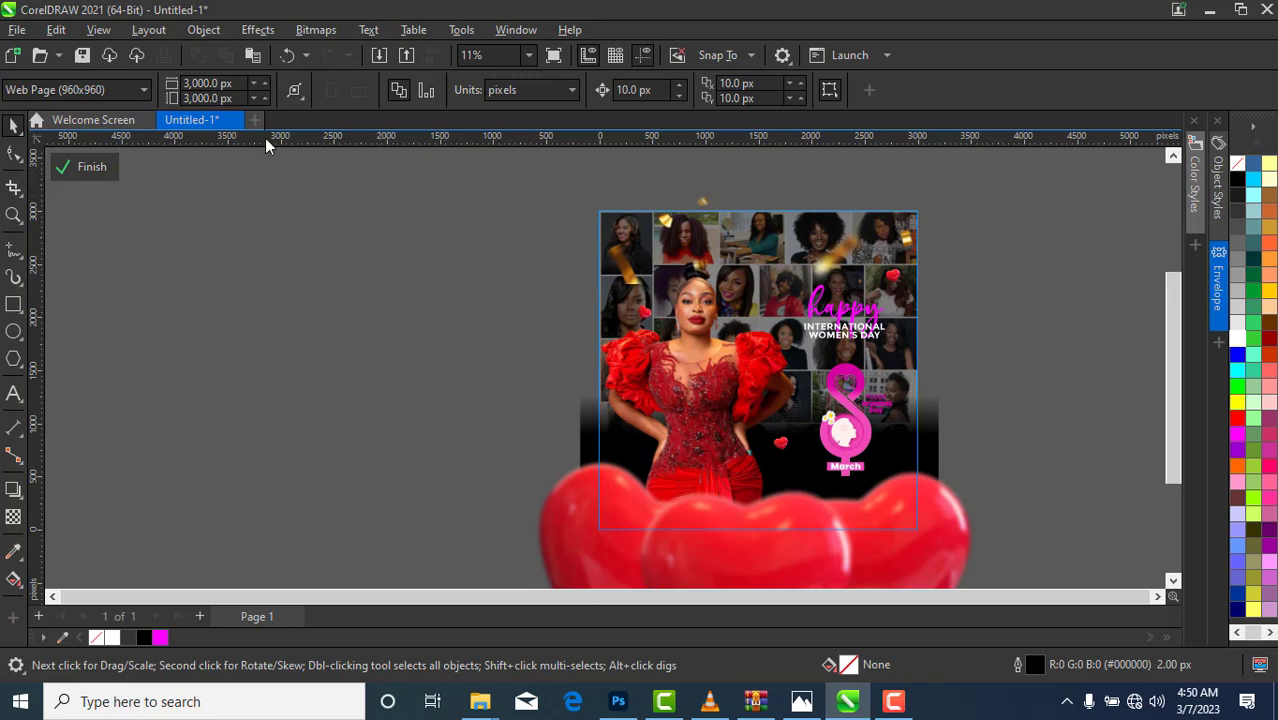
pyautogui.click(857, 340)
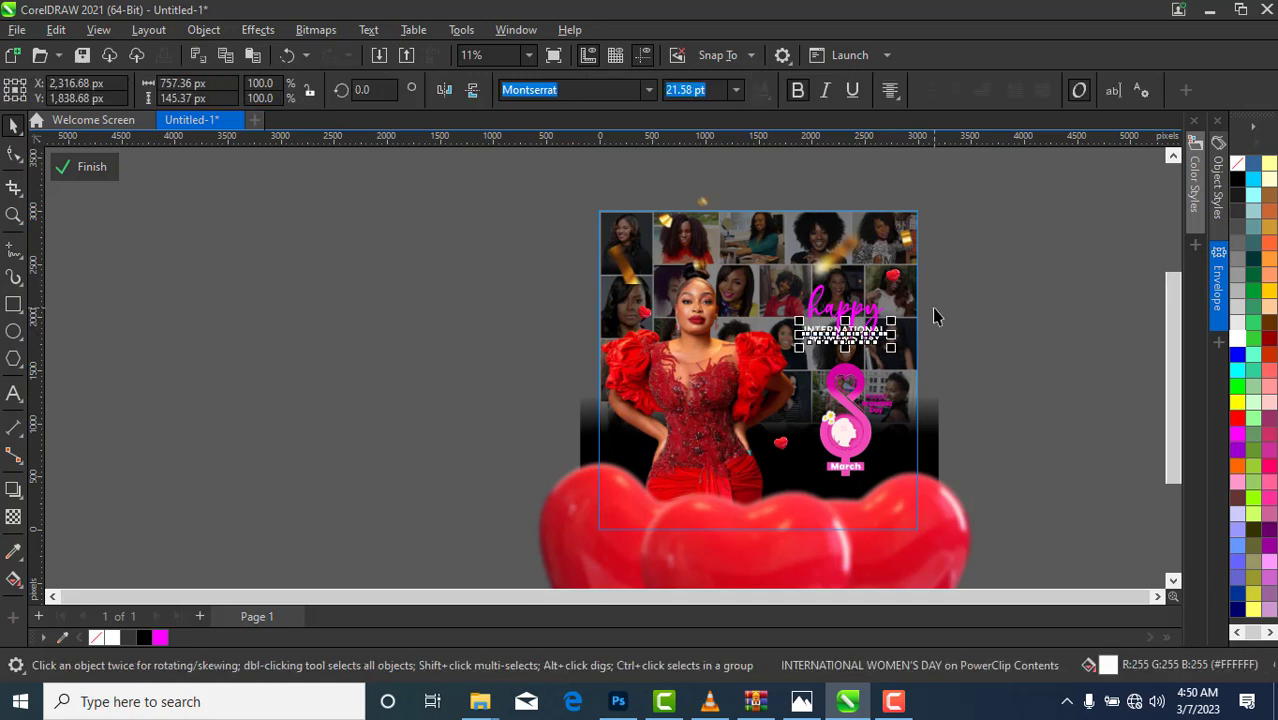
pyautogui.click(965, 314)
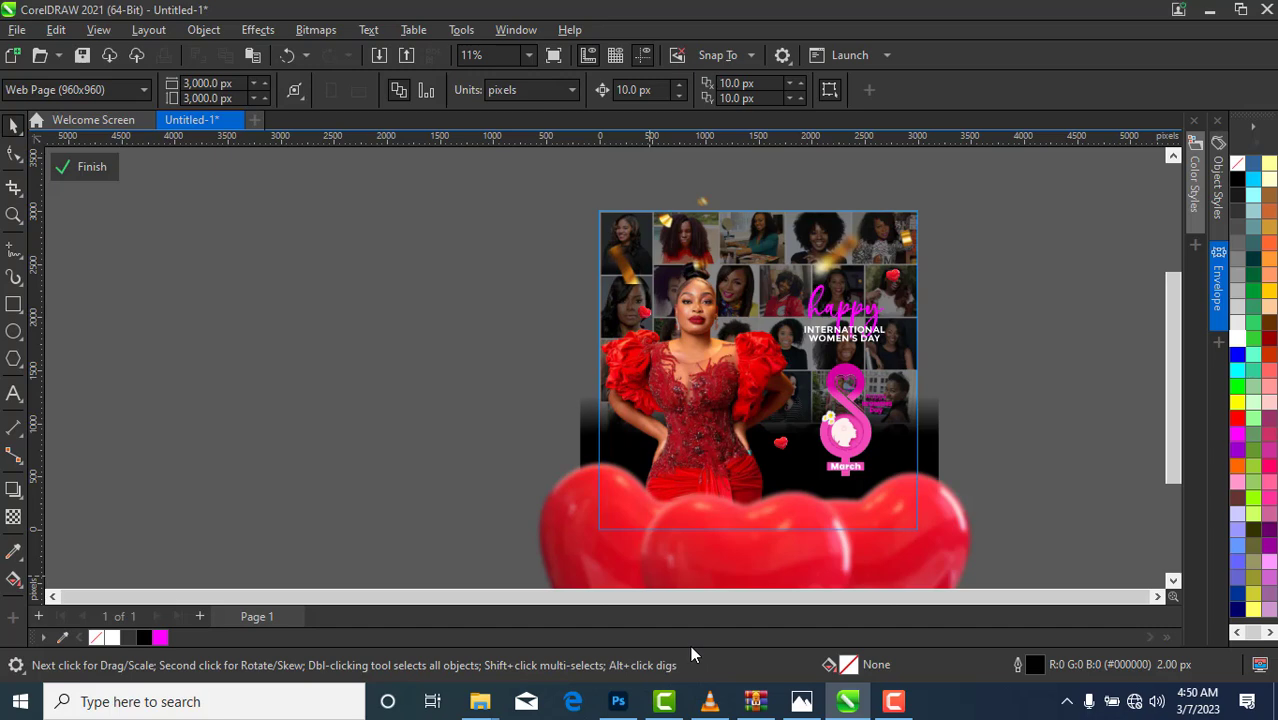
# Step: Bring the Light image from New folder (3) in File Explorer into the CorelDRAW artwork beside the flyer
pyautogui.click(481, 704)
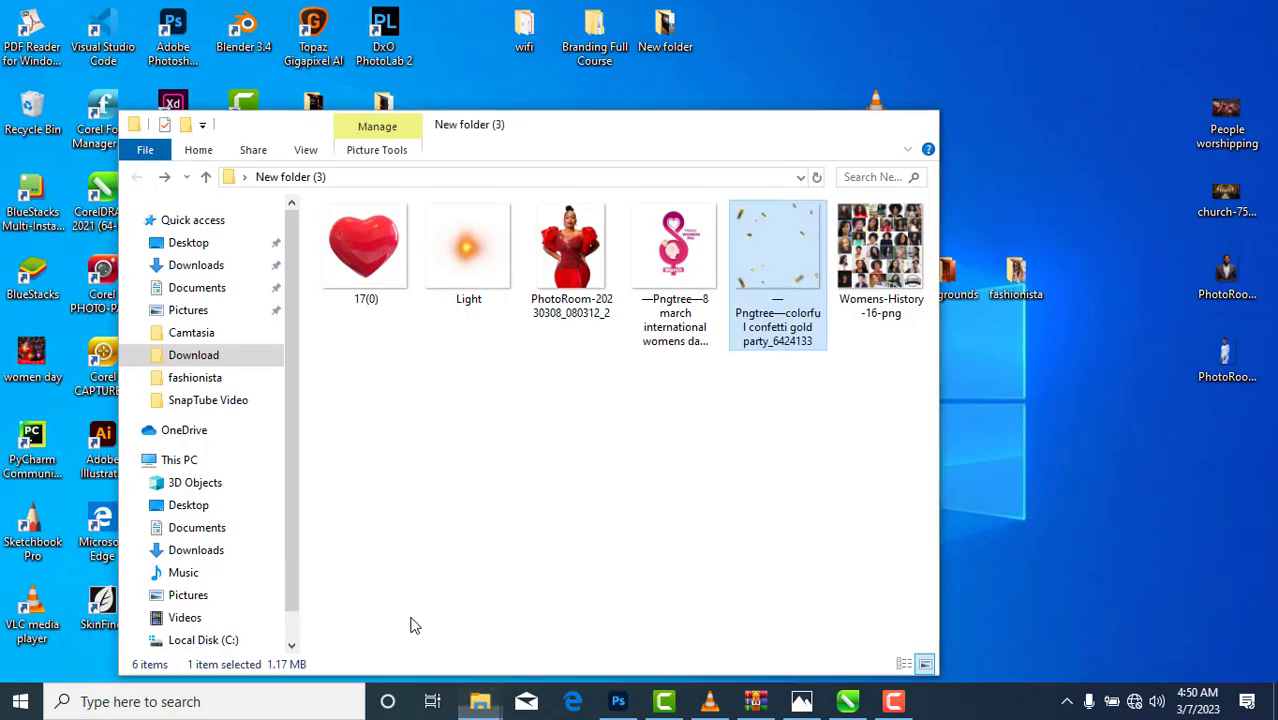
pyautogui.click(411, 621)
pyautogui.click(466, 253)
pyautogui.moveTo(466, 253); pyautogui.dragTo(106, 388)
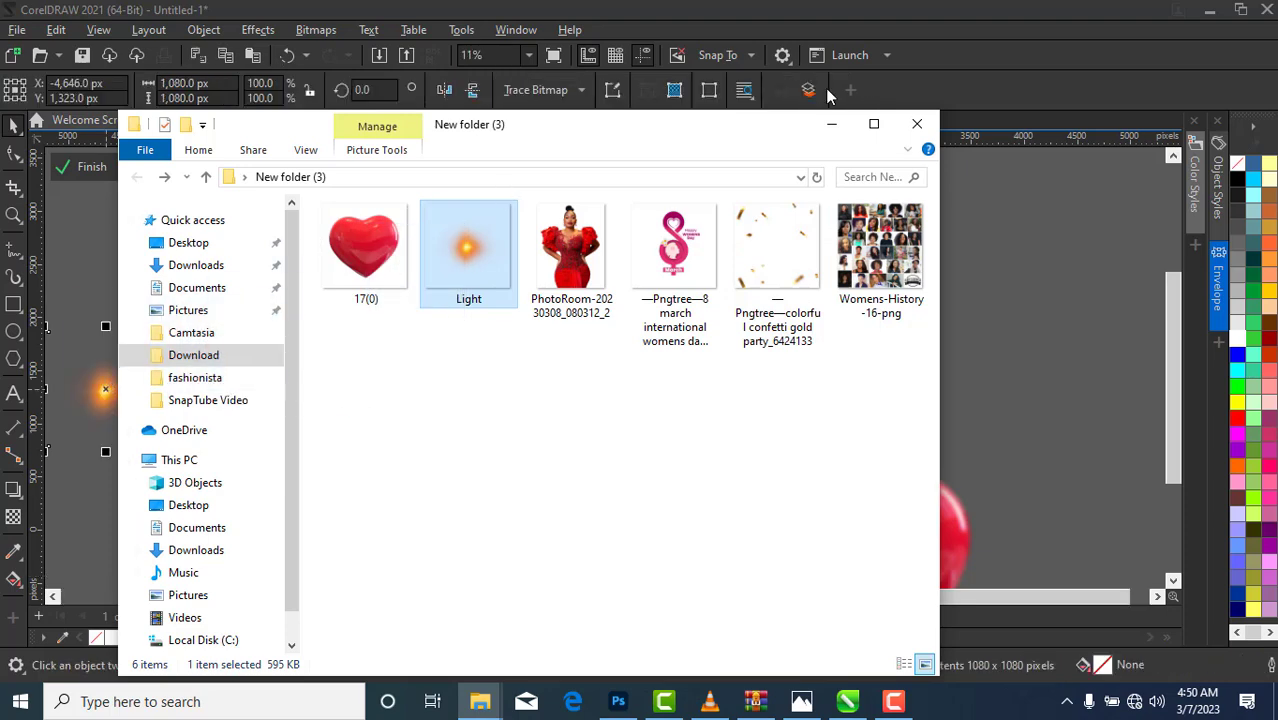
pyautogui.click(831, 124)
# Step: Enlarge the light flare to about 1600 × 1600 px and place it beside the woman's neck at about X 681, Y 1921 px
pyautogui.moveTo(171, 456); pyautogui.dragTo(456, 522)
pyautogui.moveTo(362, 408); pyautogui.dragTo(671, 325)
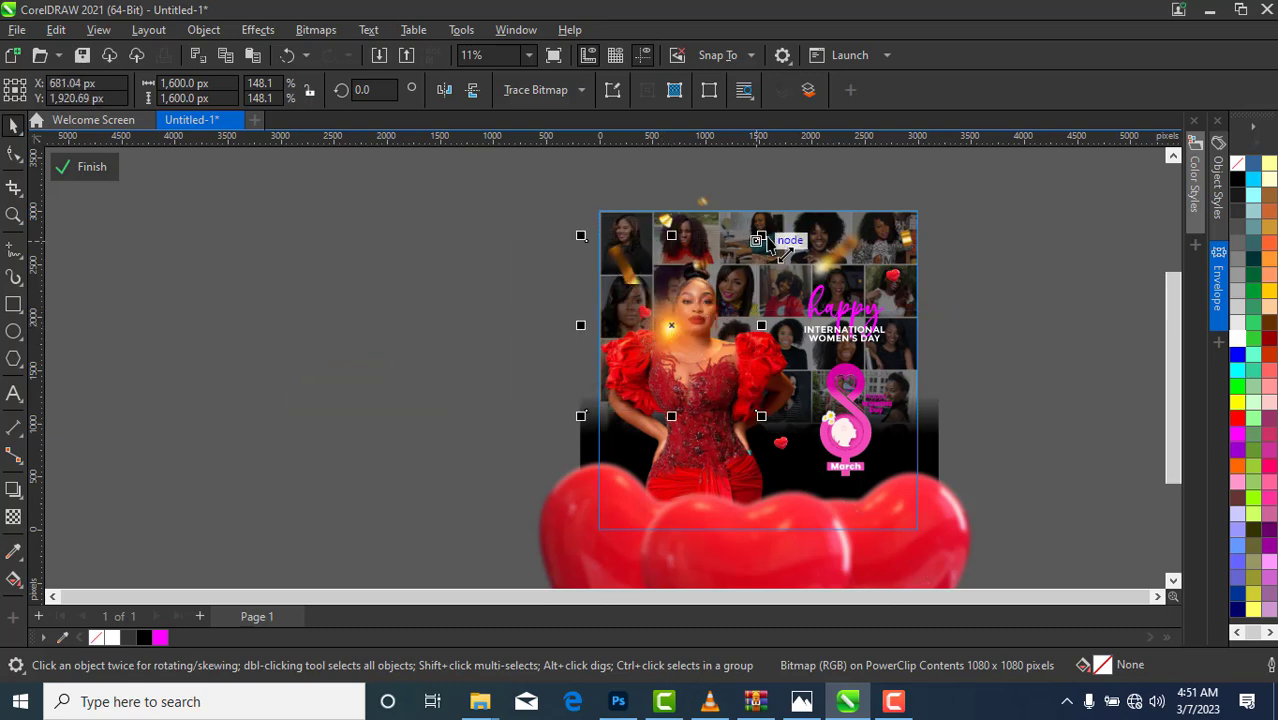
# Step: Enlarge the light flare to about 1879 × 1879 px and shift it to about X 664, Y 1886 px
pyautogui.moveTo(761, 236); pyautogui.dragTo(797, 205)
pyautogui.scroll(-1, 726, 283)
pyautogui.moveTo(726, 283); pyautogui.dragTo(701, 298)
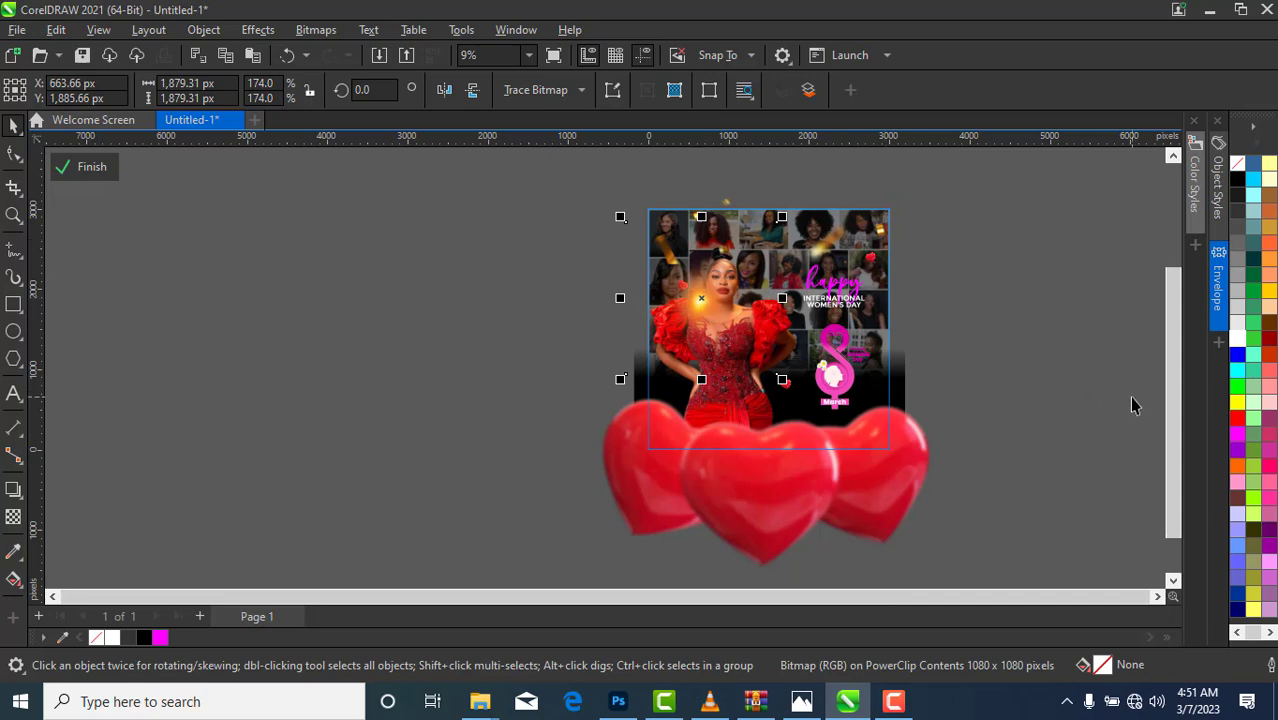
pyautogui.scroll(2, 1152, 403)
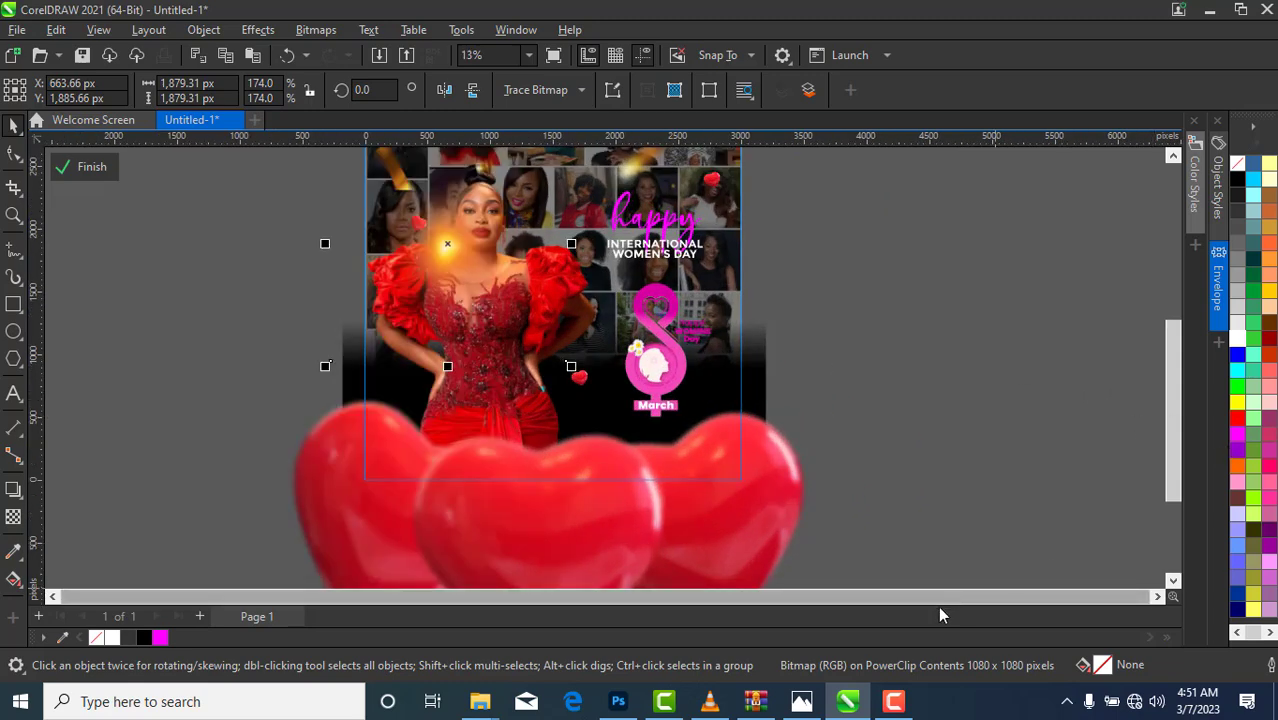
pyautogui.moveTo(1178, 466); pyautogui.dragTo(1178, 438)
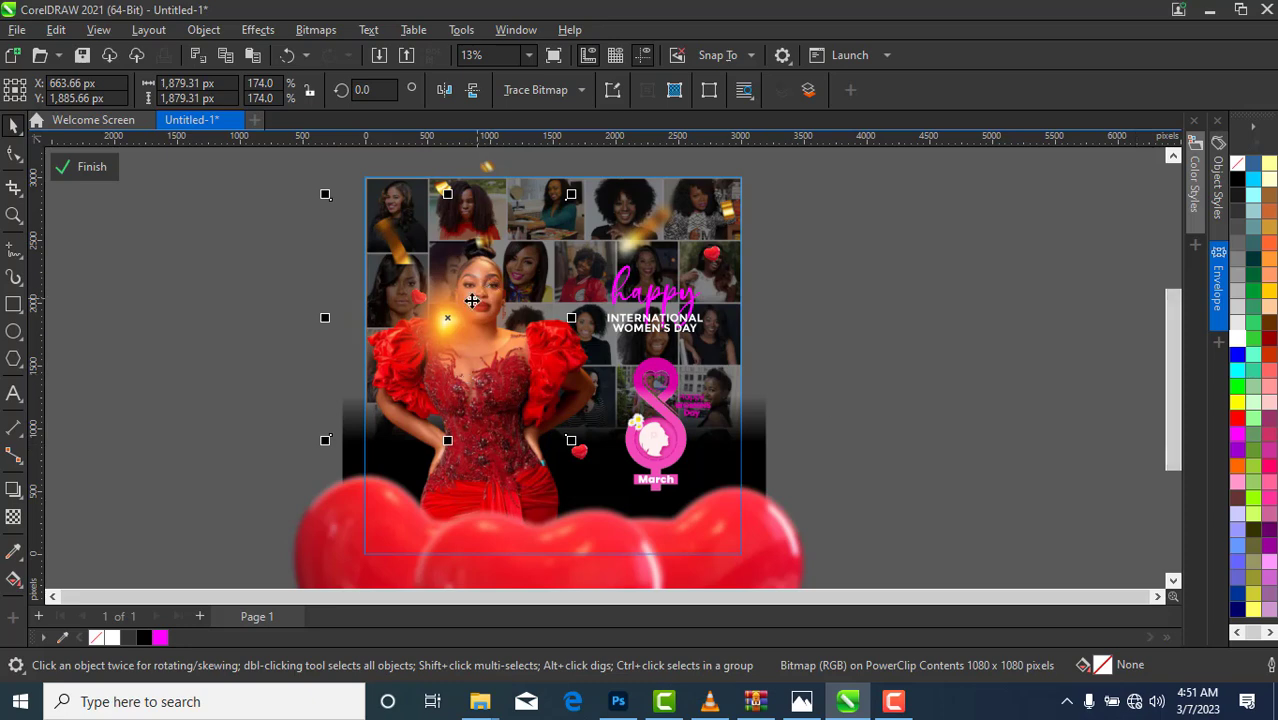
# Step: Reposition the light flare over the woman's neck and shoulder at about X 714, Y 1904 px
pyautogui.moveTo(450, 314); pyautogui.dragTo(450, 314)
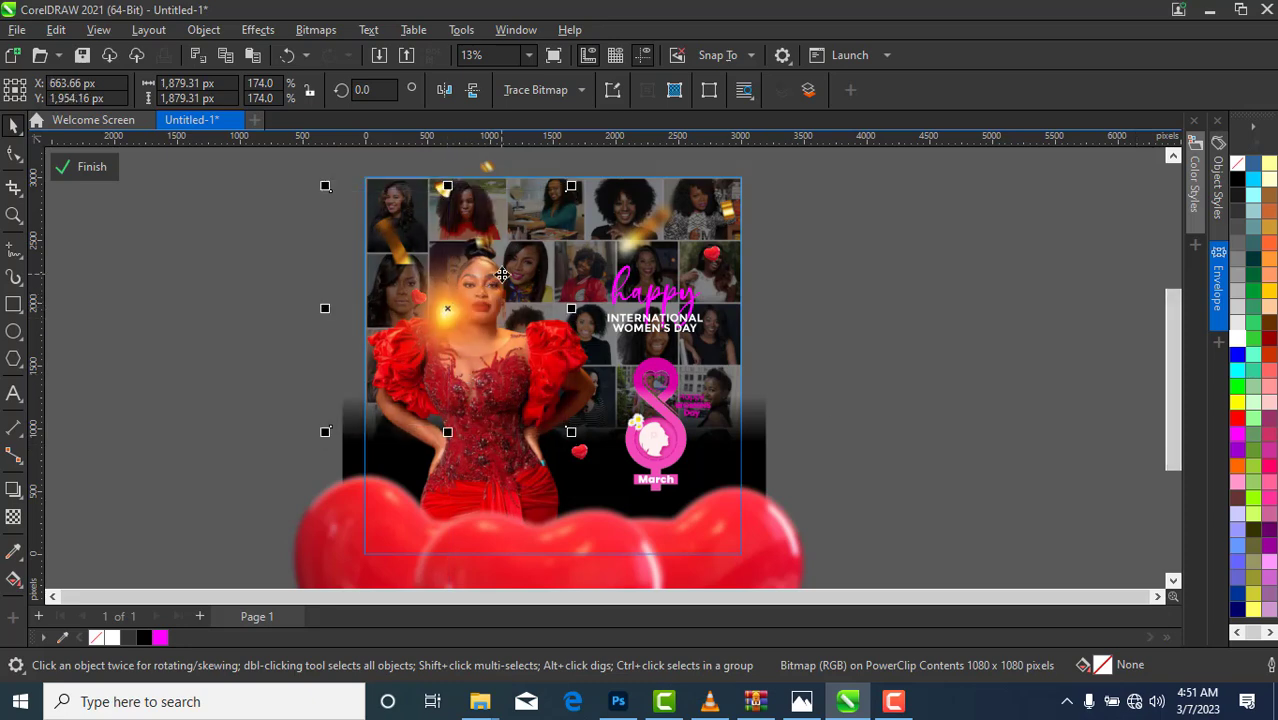
pyautogui.press('Right')
pyautogui.press('Right')
pyautogui.press('Right')
pyautogui.press('Down')
pyautogui.press('Down')
pyautogui.press('Down')
pyautogui.press('Right')
pyautogui.press('Right')
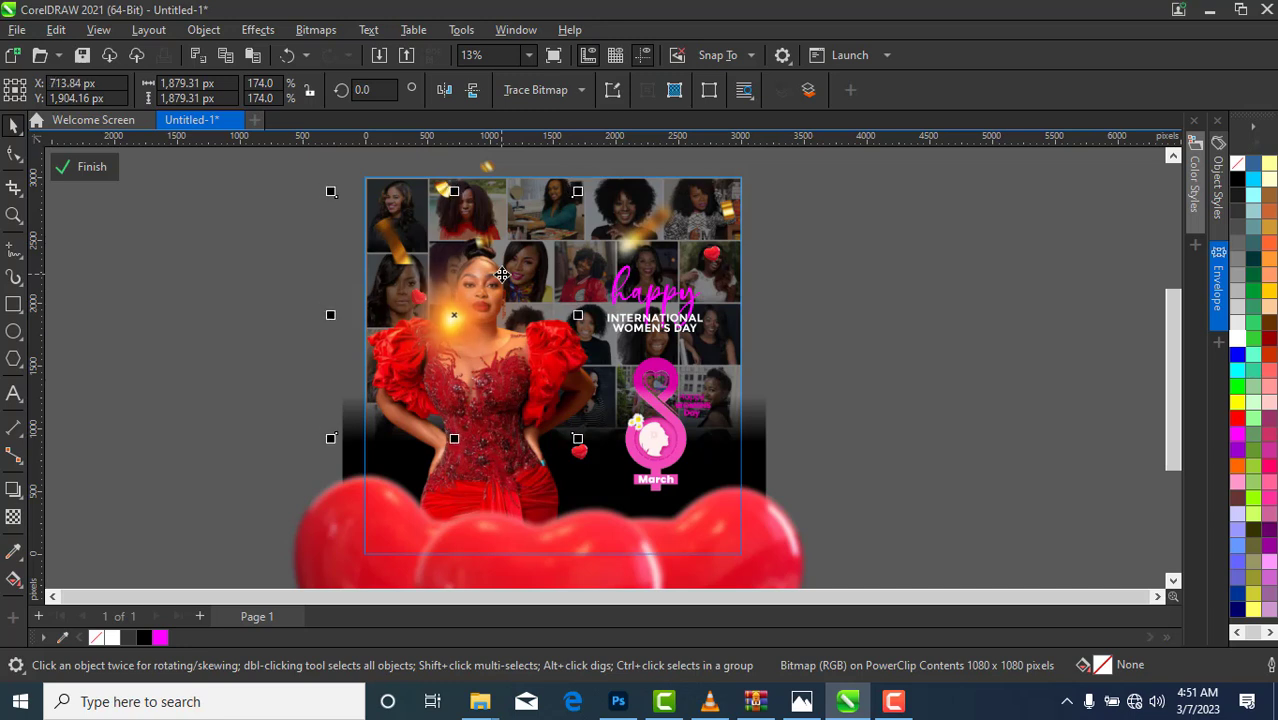
# Step: Set the light flare's transparency merge mode to Screen
pyautogui.click(13, 516)
pyautogui.click(224, 90)
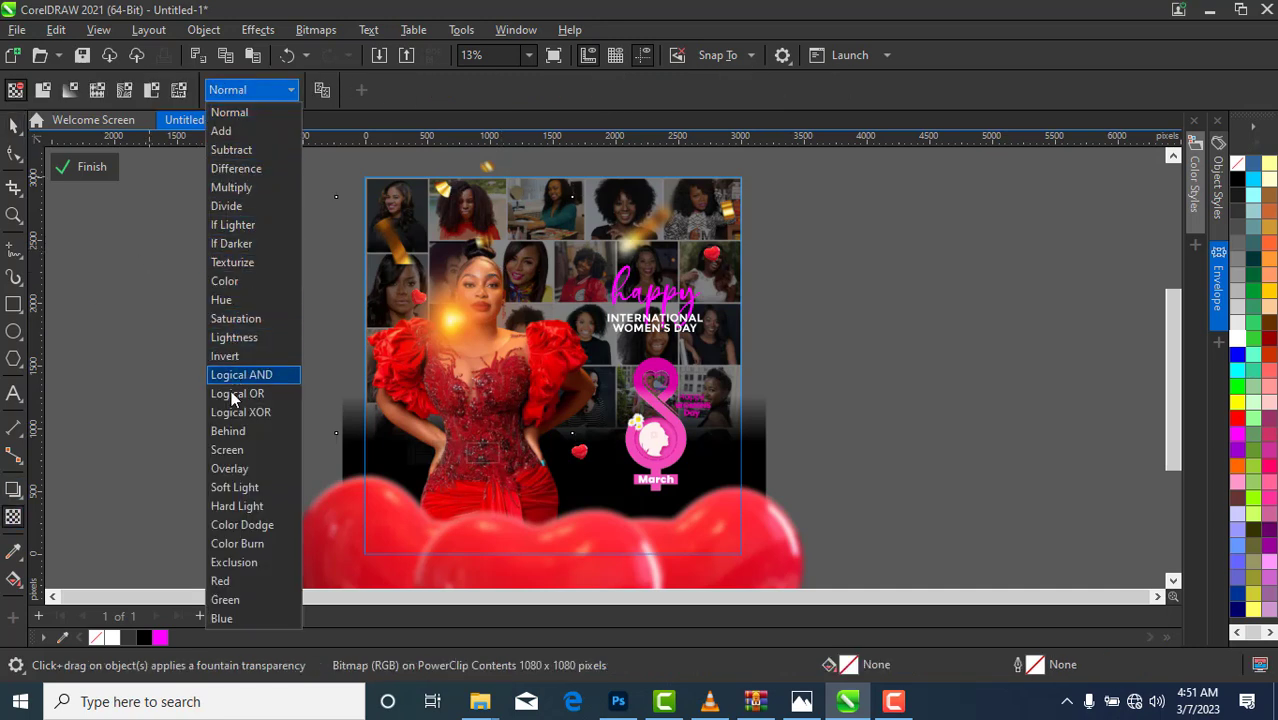
pyautogui.click(223, 450)
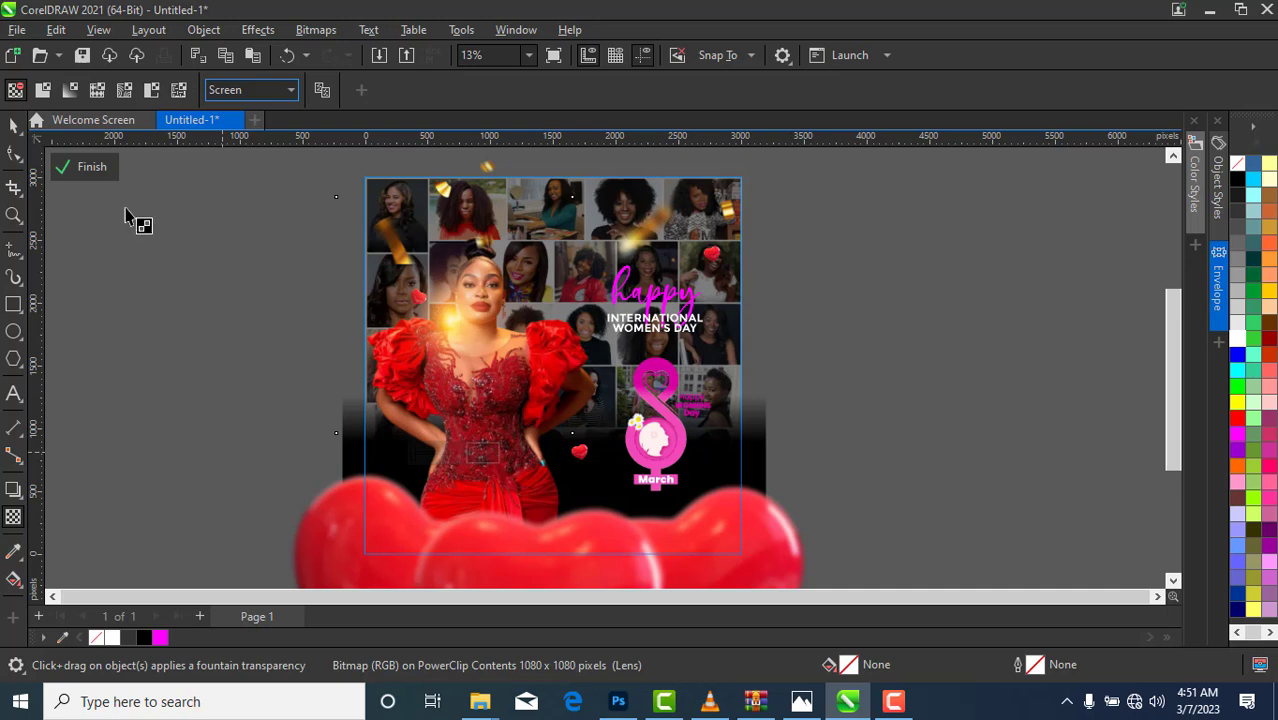
pyautogui.click(14, 127)
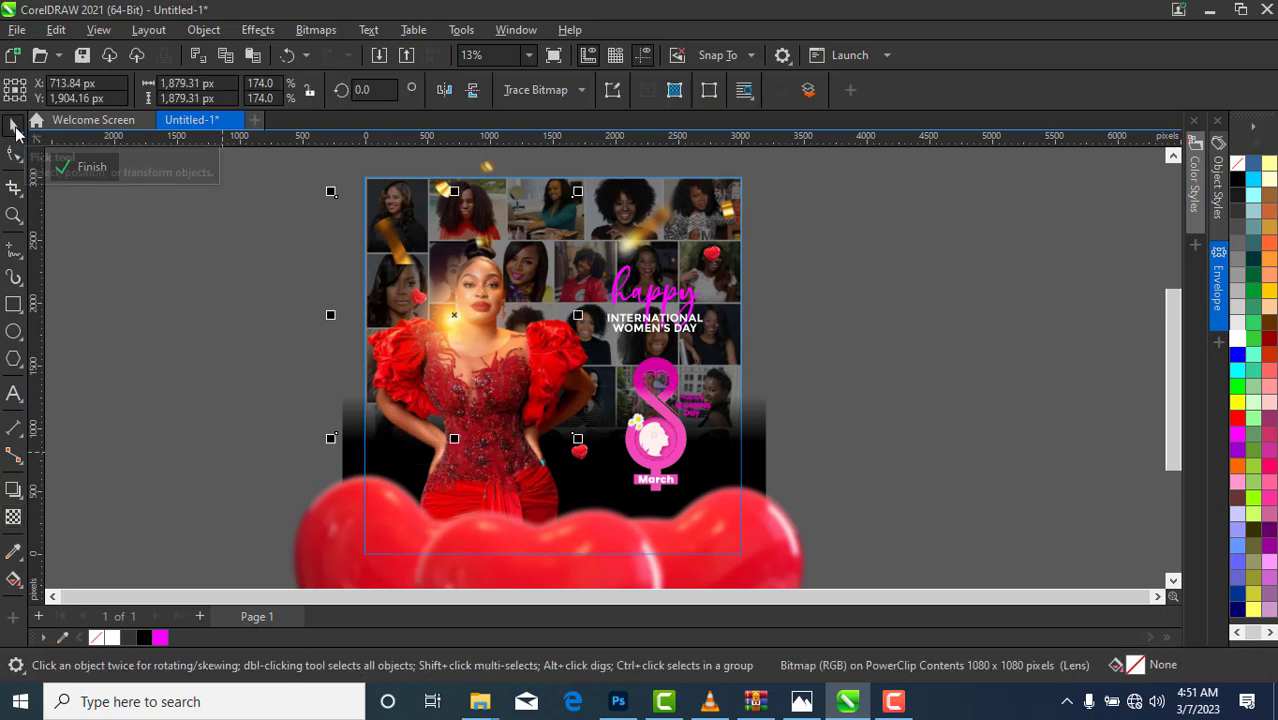
# Step: Lower the light flare slightly toward the woman's shoulder and enlarge it to 2000 × 2000 px
pyautogui.press('Down')
pyautogui.press('Down')
pyautogui.press('Down')
pyautogui.press('Down')
pyautogui.press('Down')
pyautogui.press('Right')
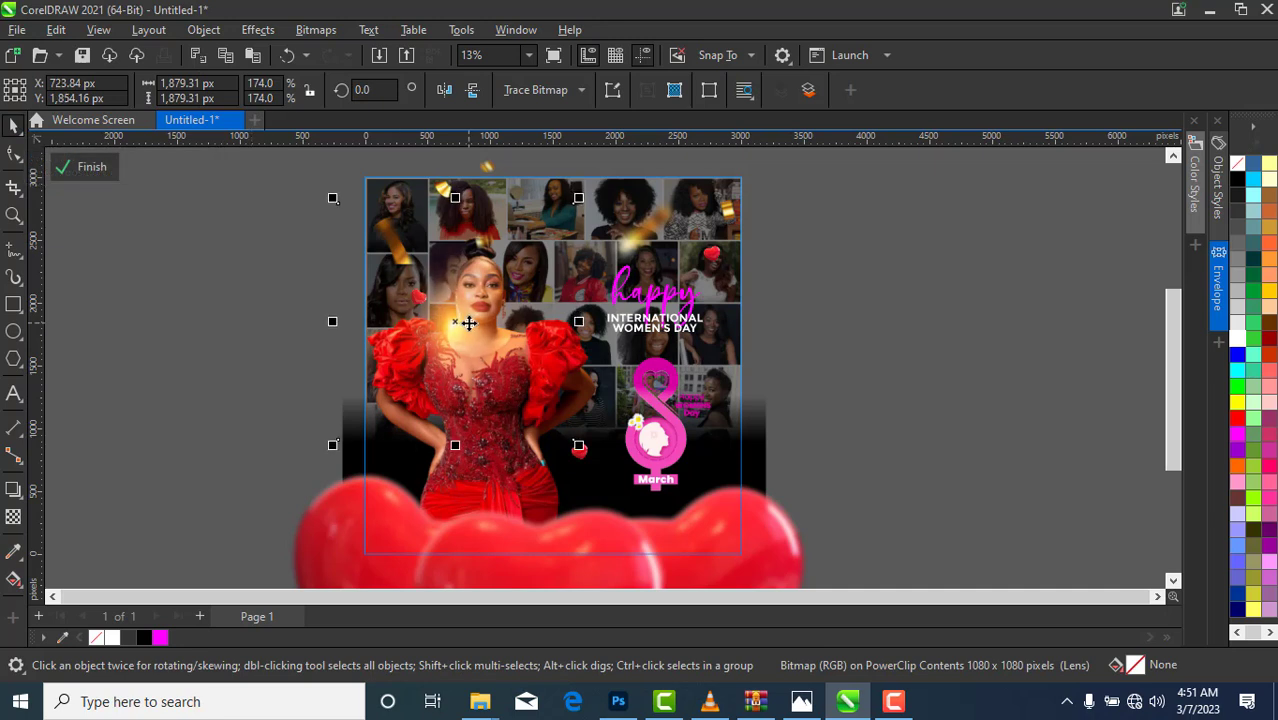
pyautogui.press('Up')
pyautogui.moveTo(579, 196)
pyautogui.mouseDown()
pyautogui.moveTo(613, 194)
pyautogui.moveTo(601, 188)
pyautogui.mouseUp()
# Step: Fine-tune the enlarged flare's position beside the woman's neck to X 754, Y 1874.5 px
pyautogui.press('Down')
pyautogui.press('Down')
pyautogui.press('Down')
pyautogui.press('Down')
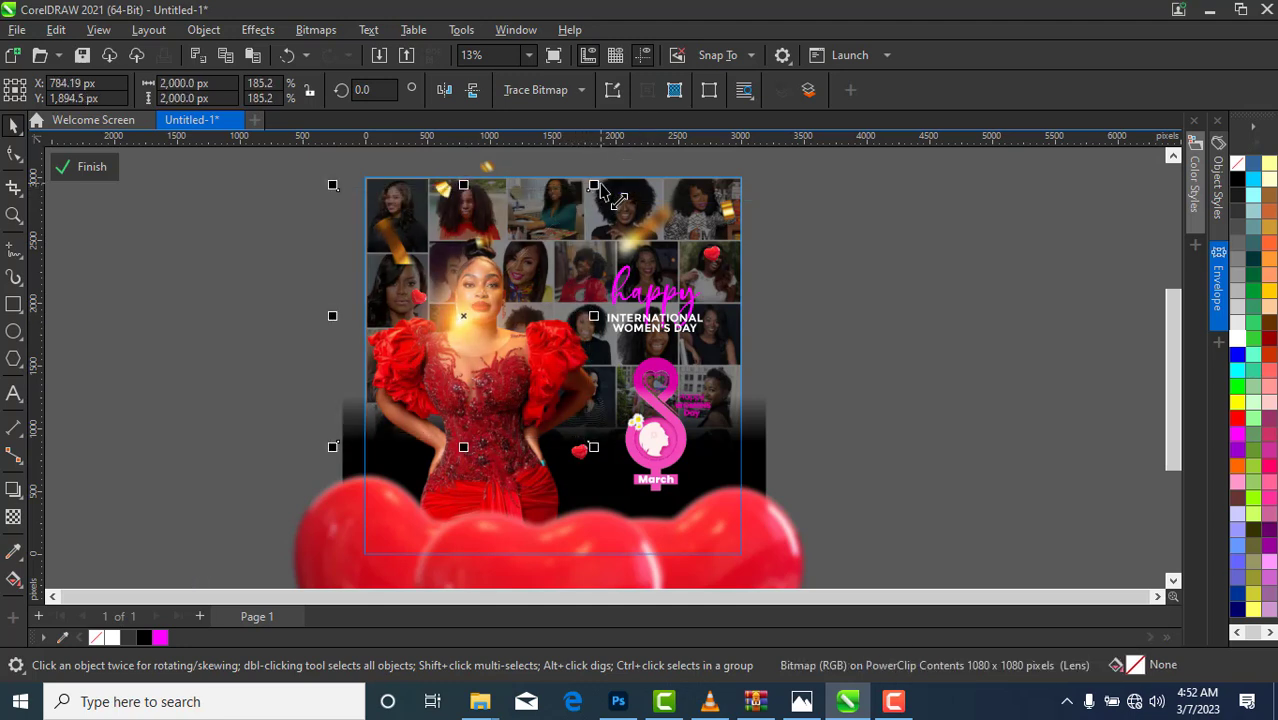
pyautogui.press('Left')
pyautogui.press('Down')
pyautogui.press('Down')
pyautogui.press('Down')
pyautogui.press('Down')
pyautogui.press('Left')
pyautogui.press('Left')
pyautogui.press('Left')
pyautogui.press('Left')
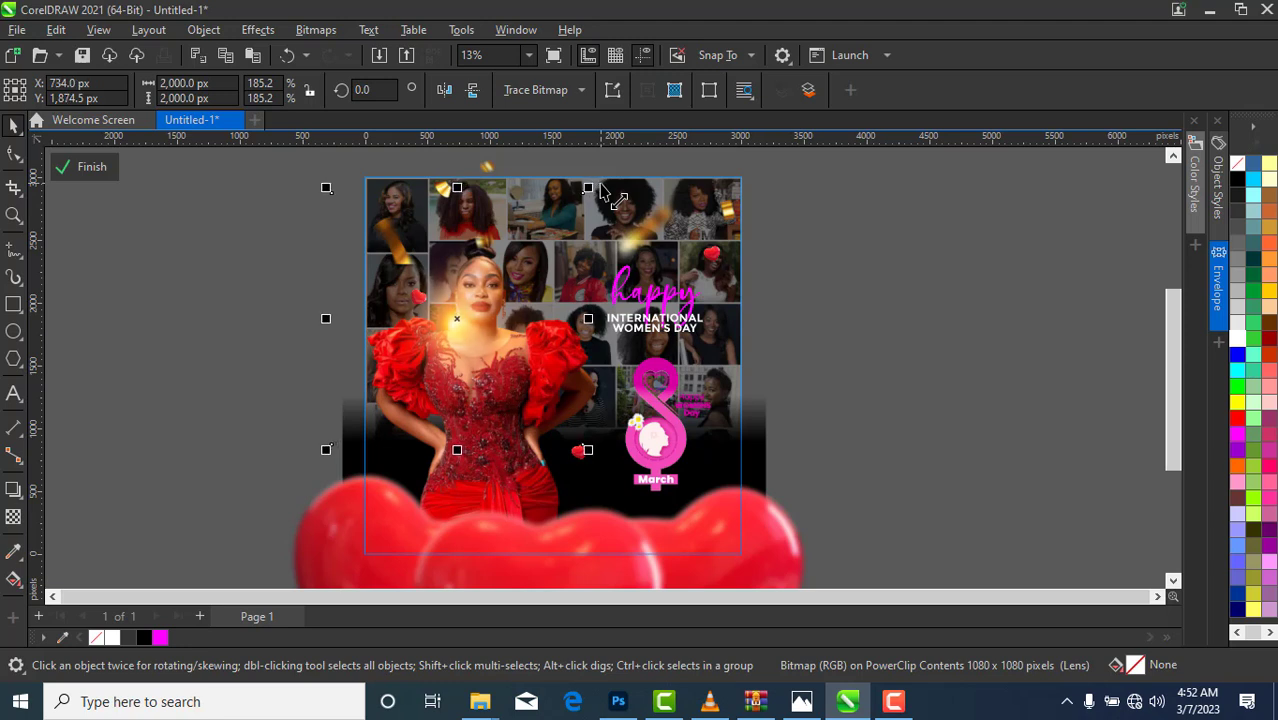
pyautogui.press('Up')
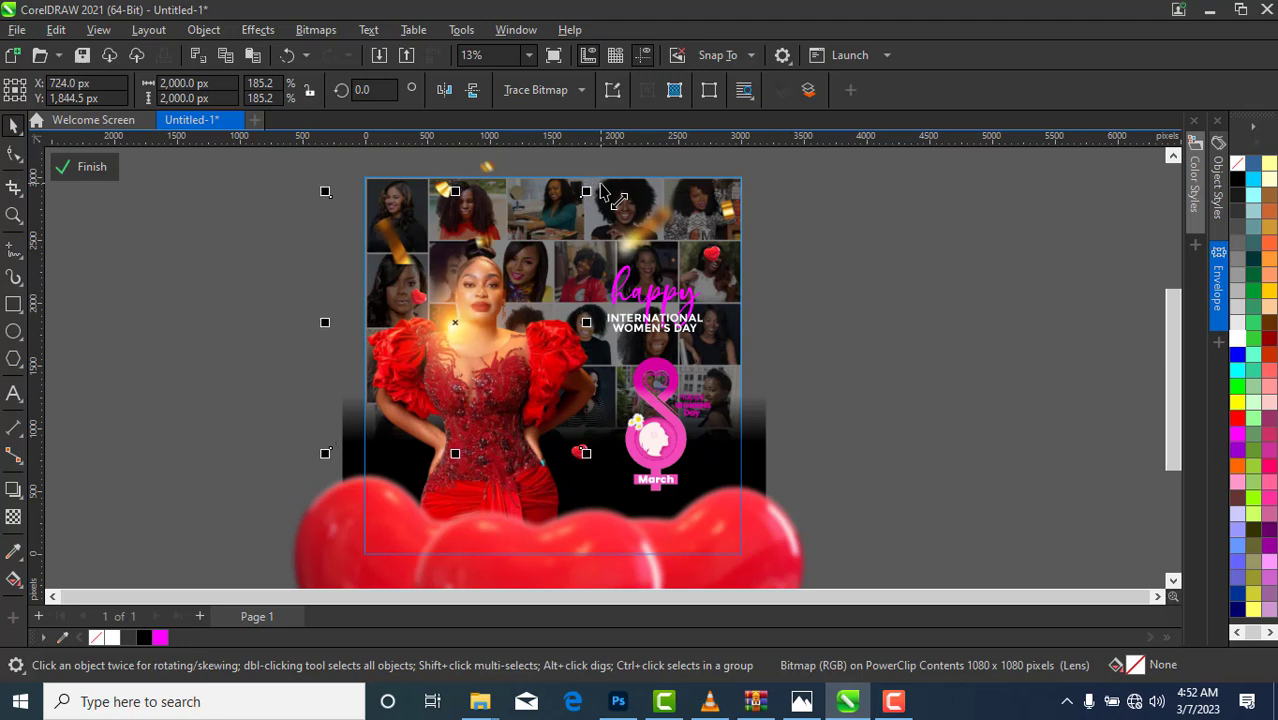
pyautogui.press('Right')
pyautogui.press('Up')
pyautogui.press('Up')
pyautogui.press('Right')
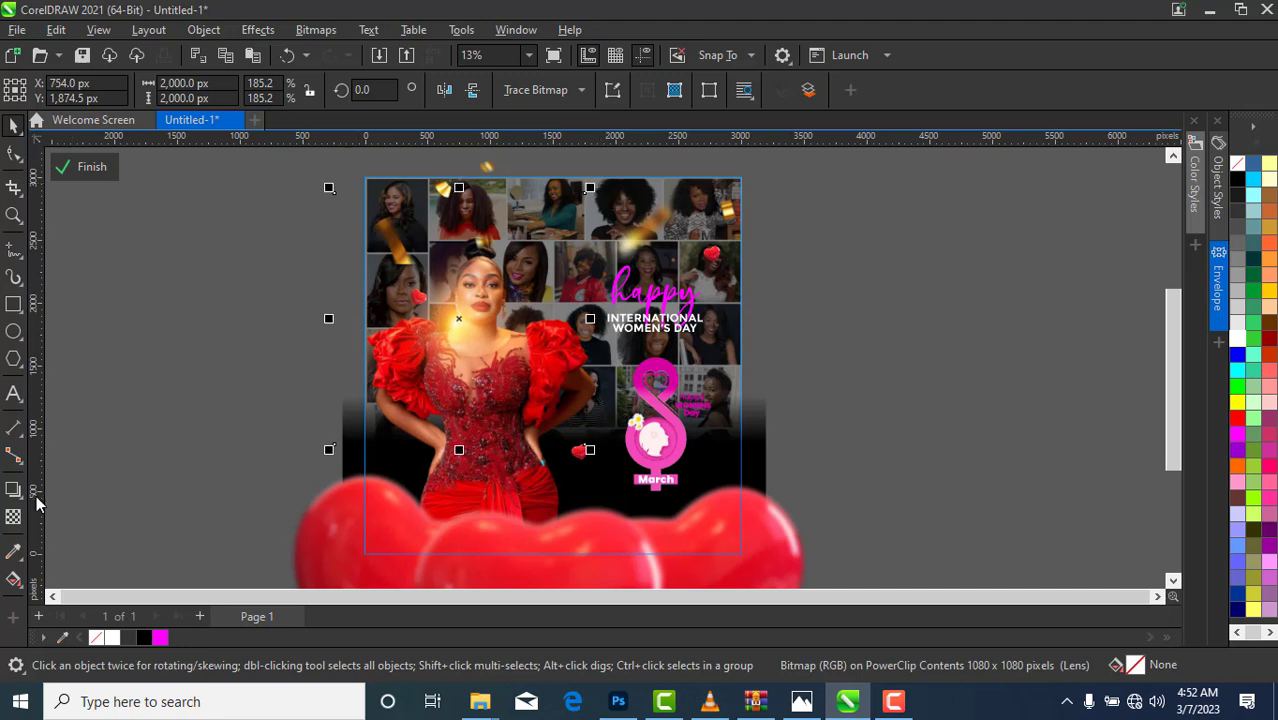
# Step: Give the light flare beside the neck a uniform transparency of 9
pyautogui.click(14, 517)
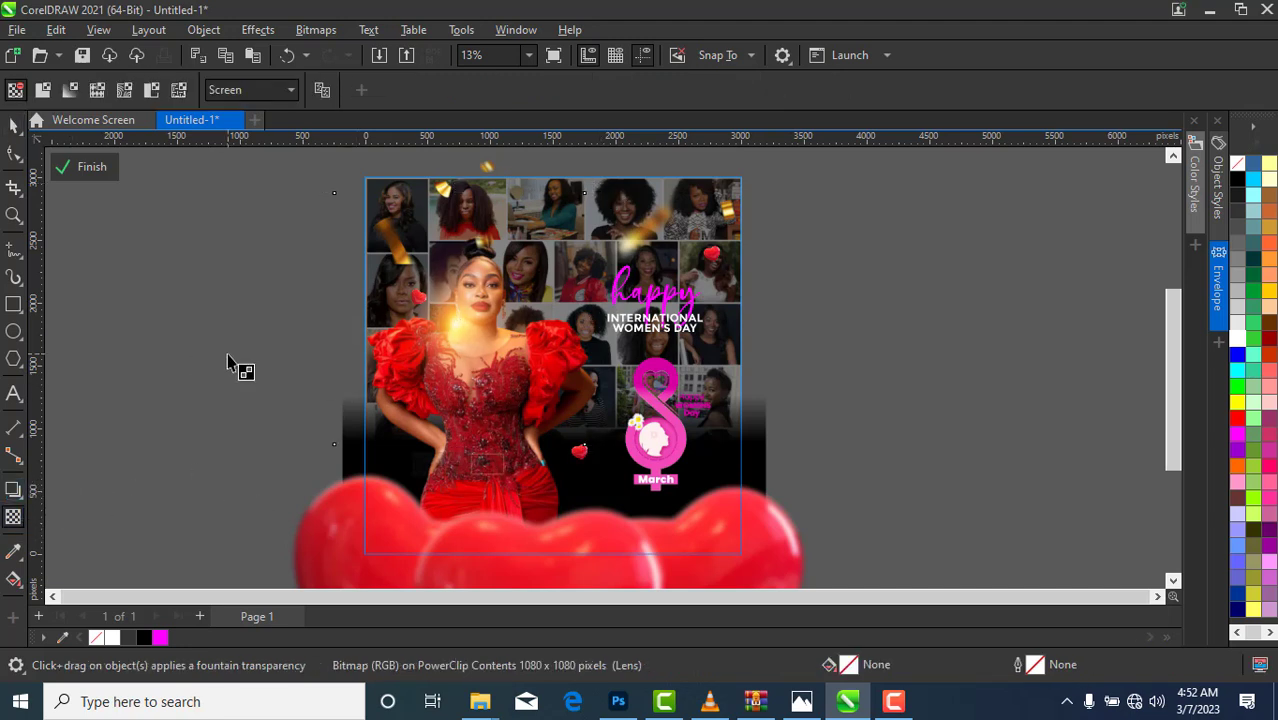
pyautogui.click(528, 414)
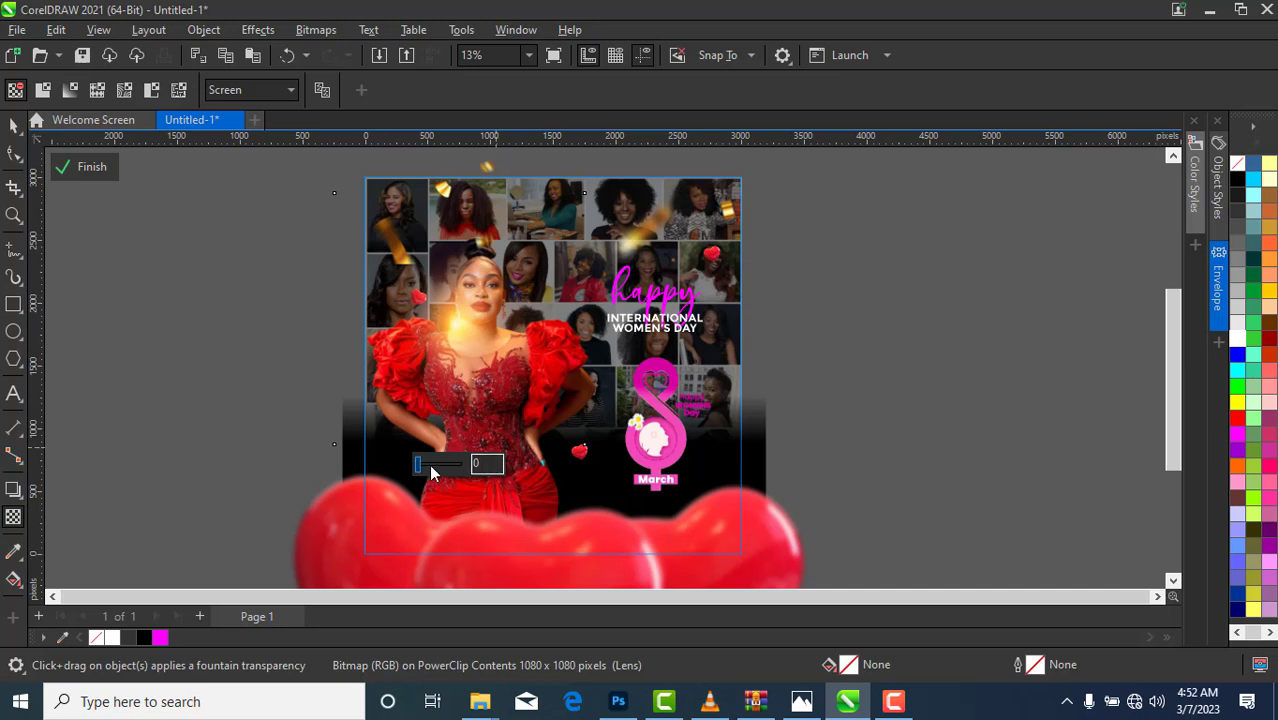
pyautogui.moveTo(422, 470); pyautogui.dragTo(425, 471)
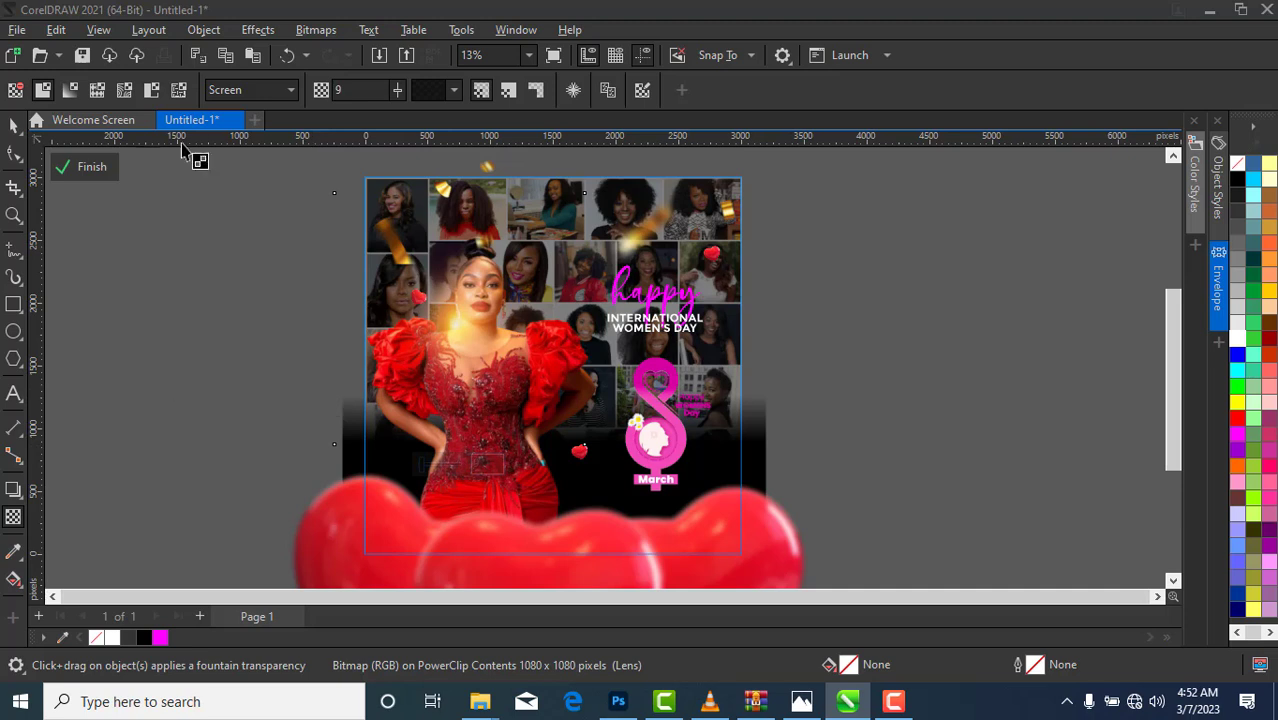
pyautogui.click(14, 128)
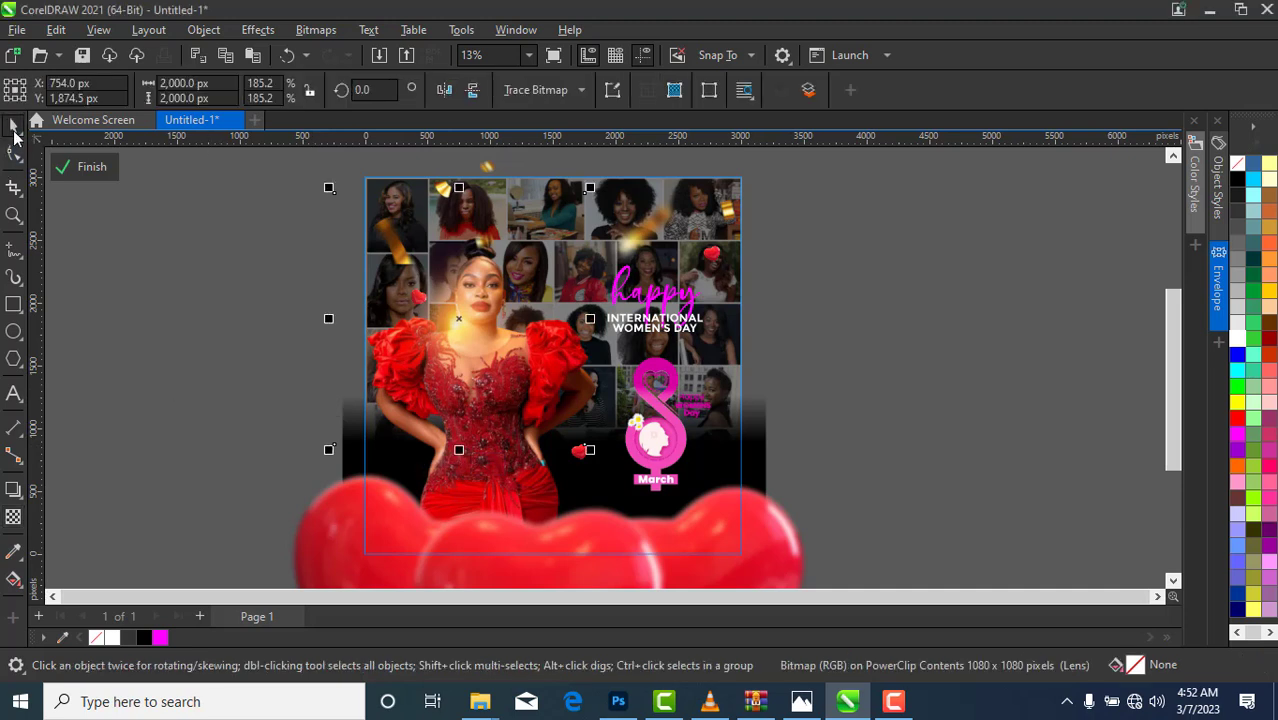
pyautogui.rightClick(459, 321)
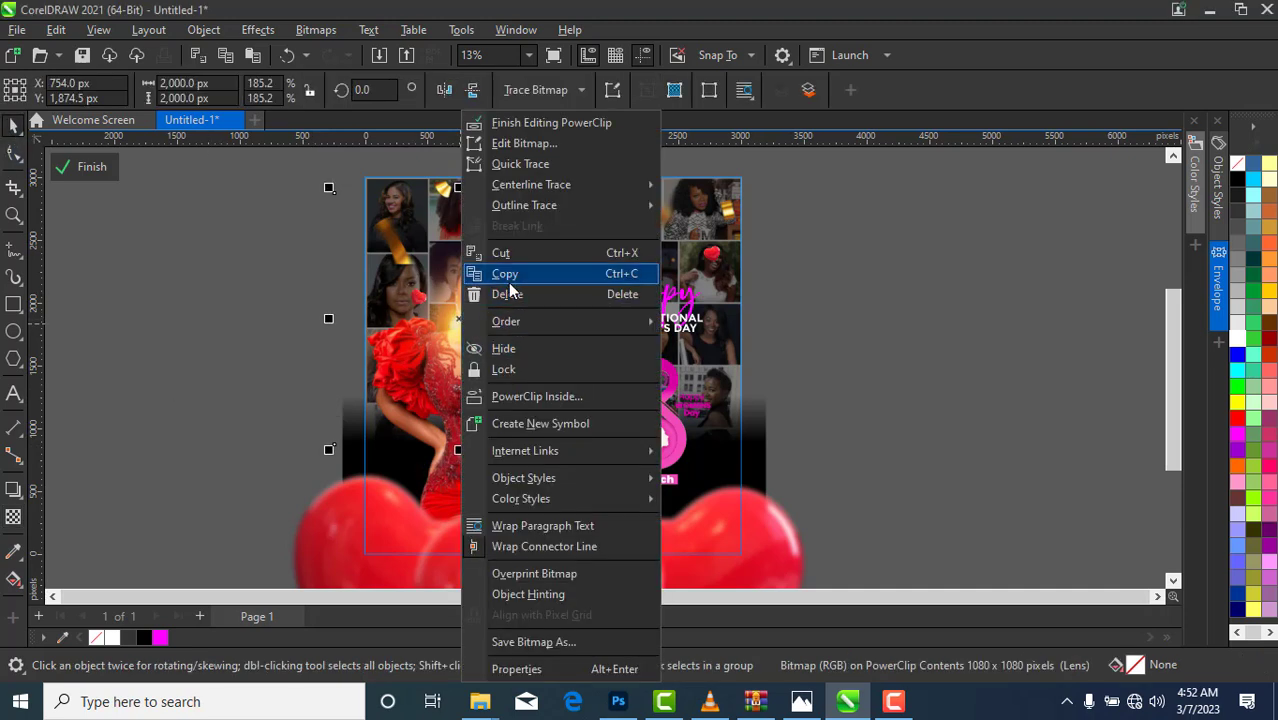
pyautogui.click(199, 335)
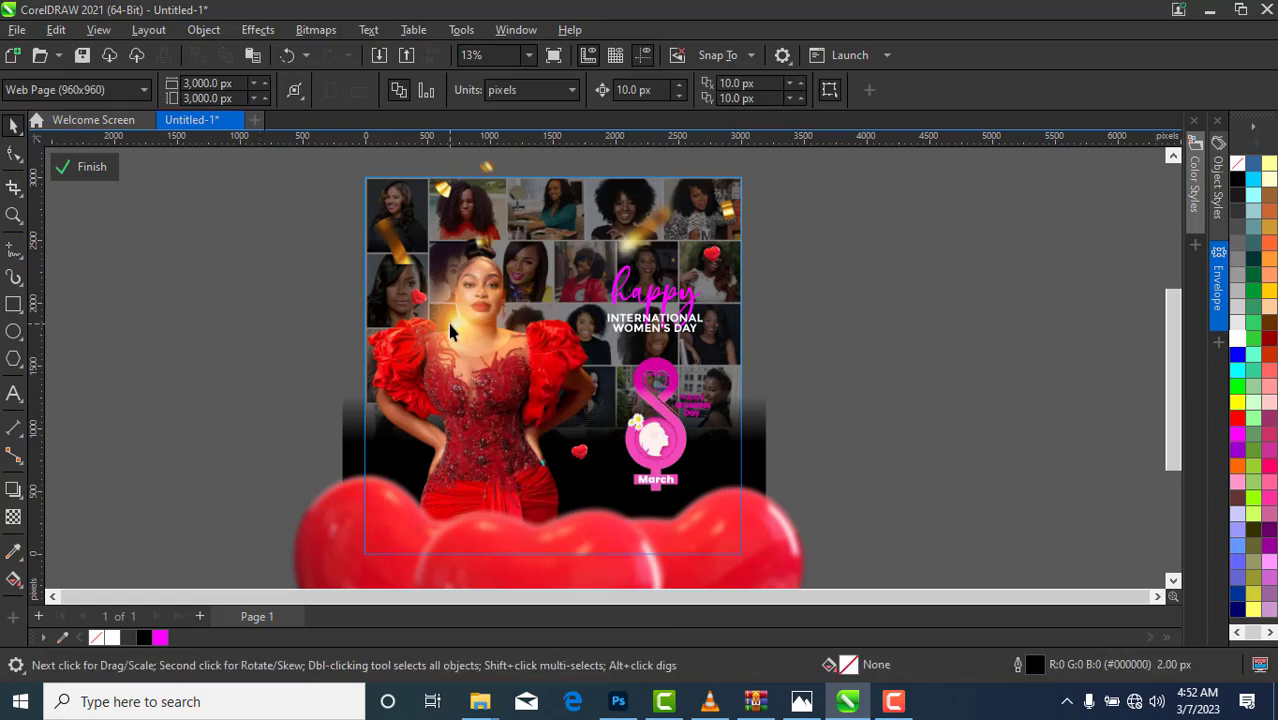
pyautogui.click(523, 363)
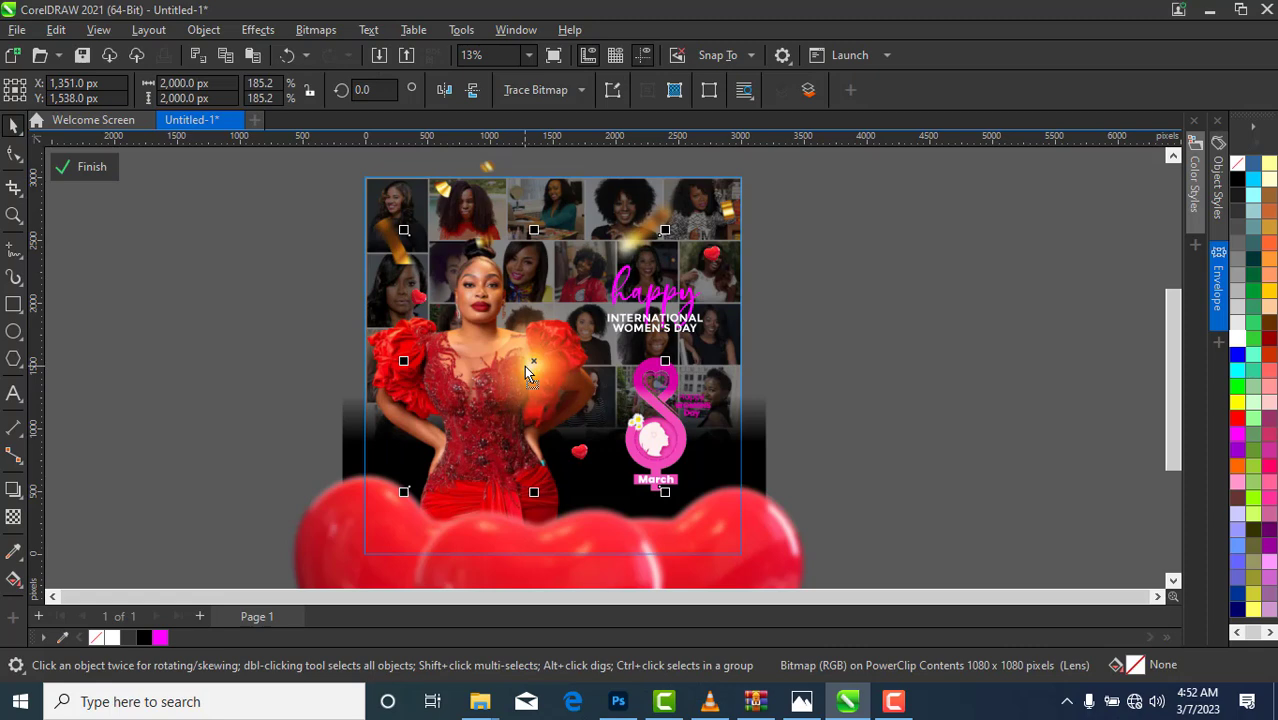
pyautogui.hotkey('ctrl', 'z')
# Step: Duplicate the light flare and place the copy beside the woman's waist at X 1422, Y 894.5 px
pyautogui.press('+')
pyautogui.scroll(1, 526, 372)
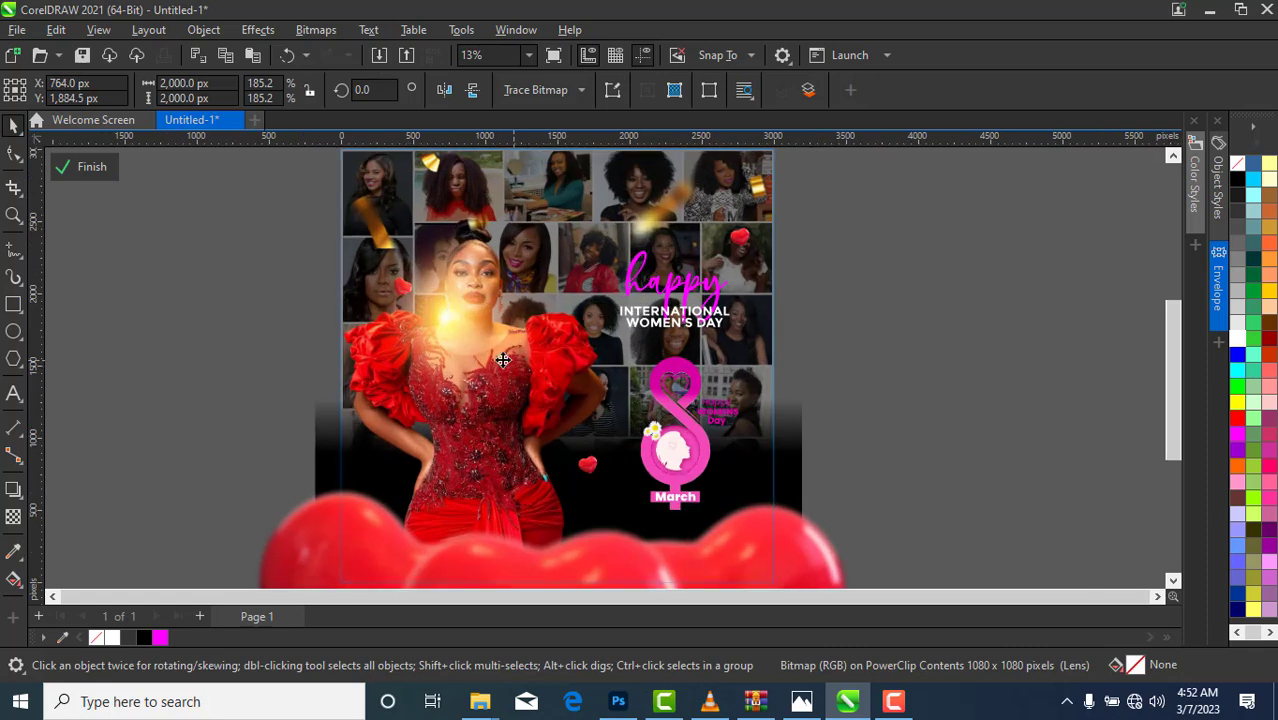
pyautogui.moveTo(448, 314); pyautogui.dragTo(548, 453)
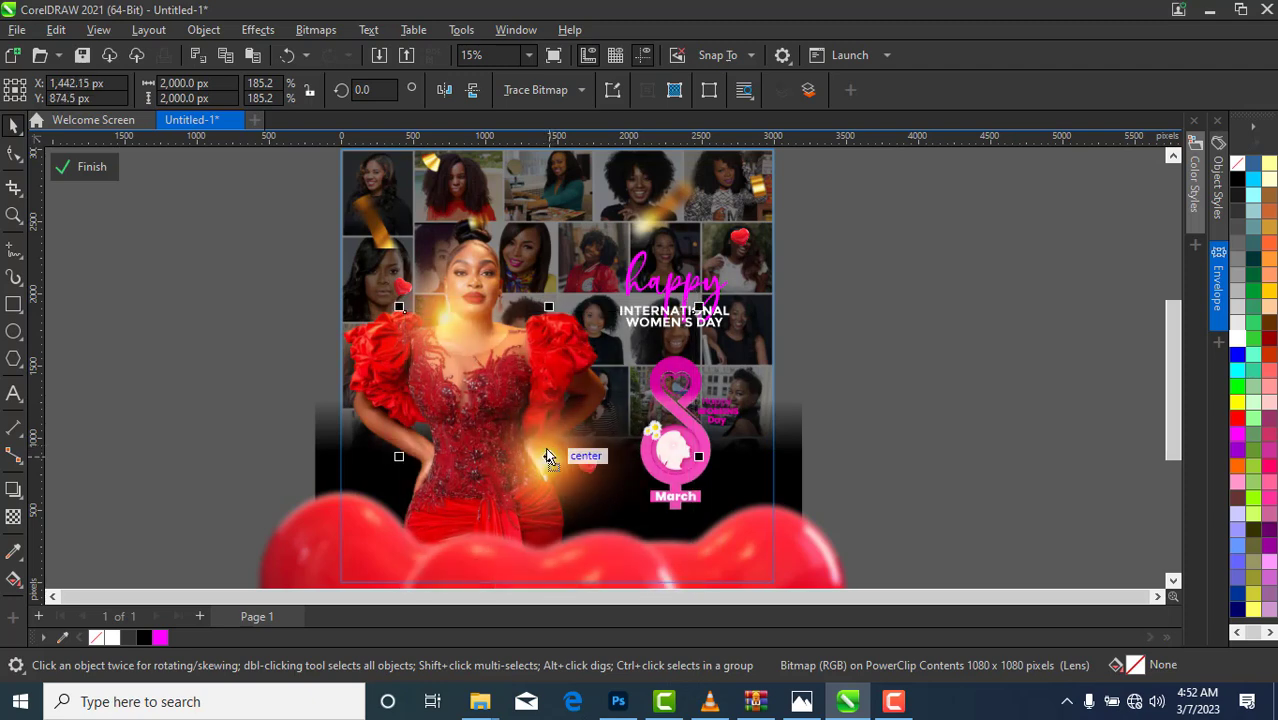
pyautogui.moveTo(548, 453); pyautogui.dragTo(547, 452)
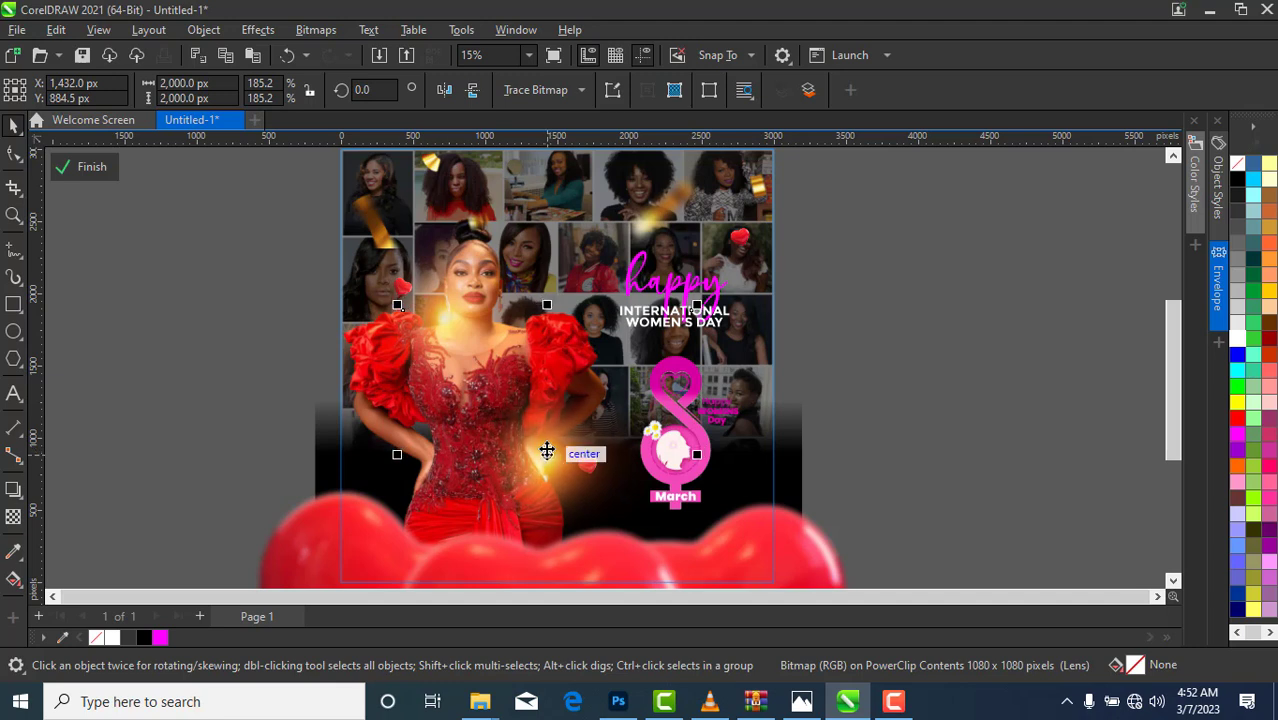
pyautogui.press('Up')
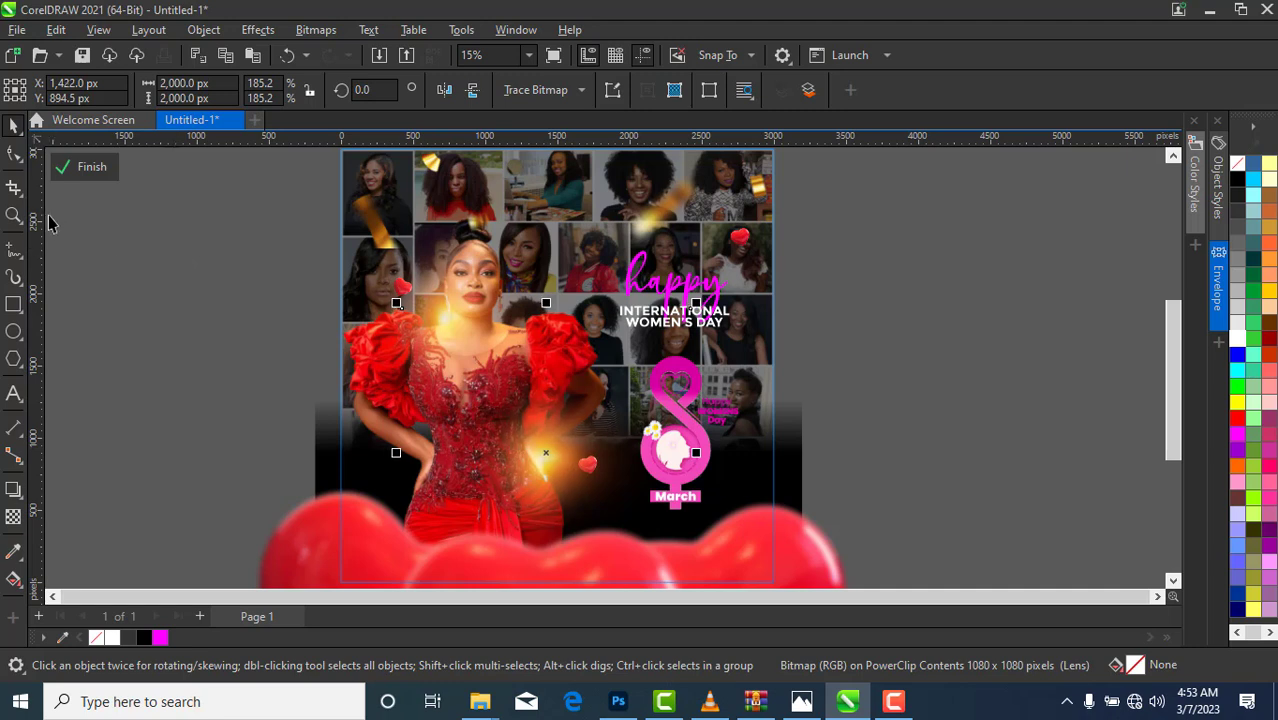
# Step: Finish editing the flyer's PowerClip contents and deselect the flyer
pyautogui.click(66, 166)
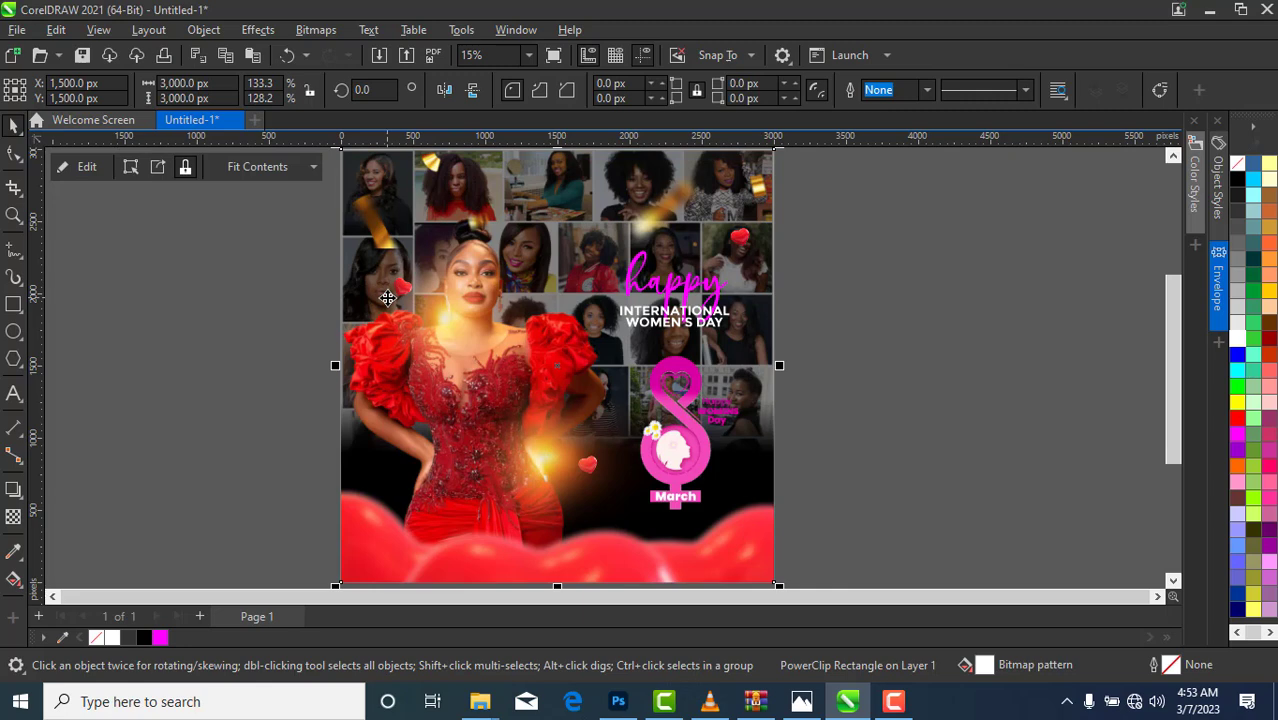
pyautogui.scroll(-1, 387, 297)
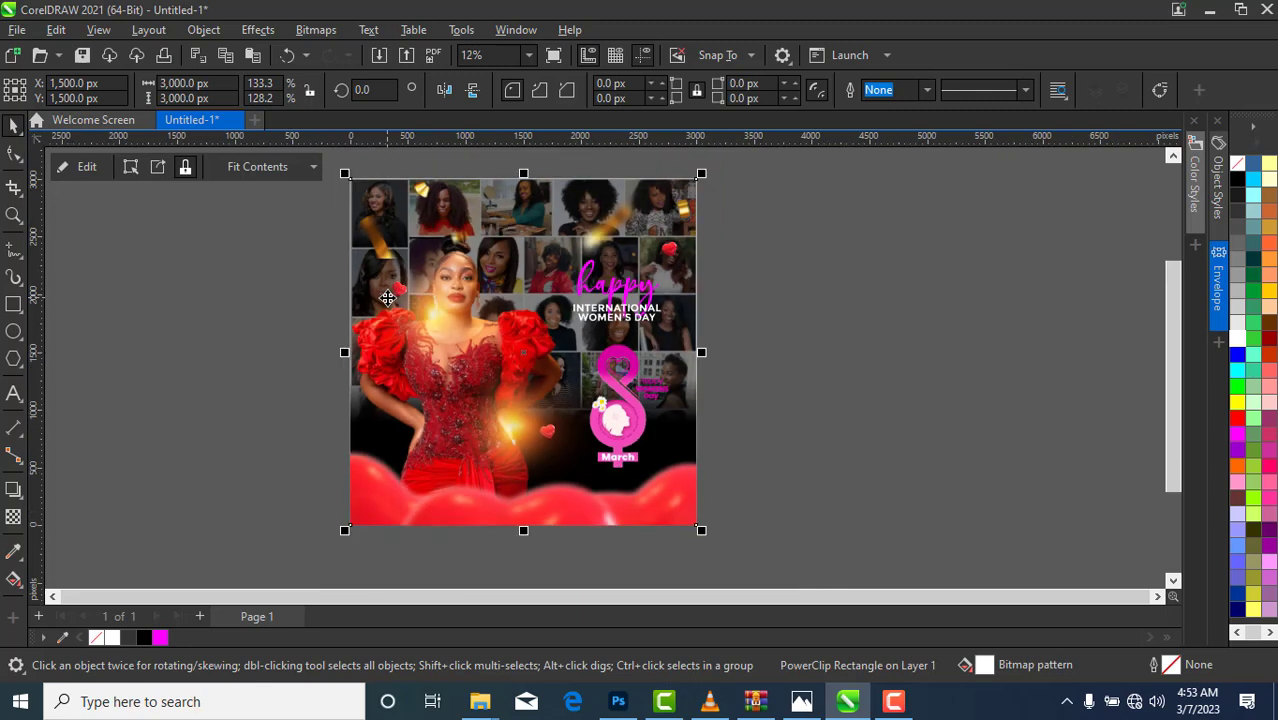
pyautogui.click(945, 378)
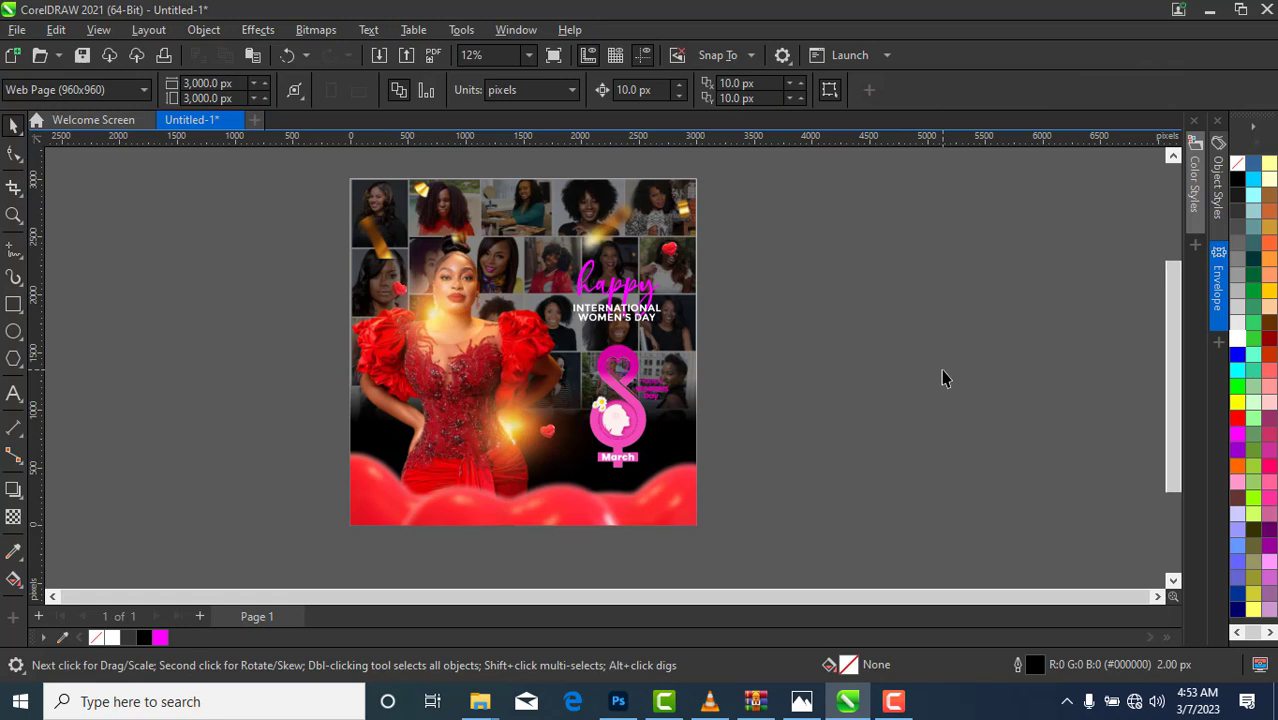
# Step: Add the artistic text "xerxes graphics" in 24 pt Sherlyn on the empty area beside the flyer
pyautogui.click(13, 395)
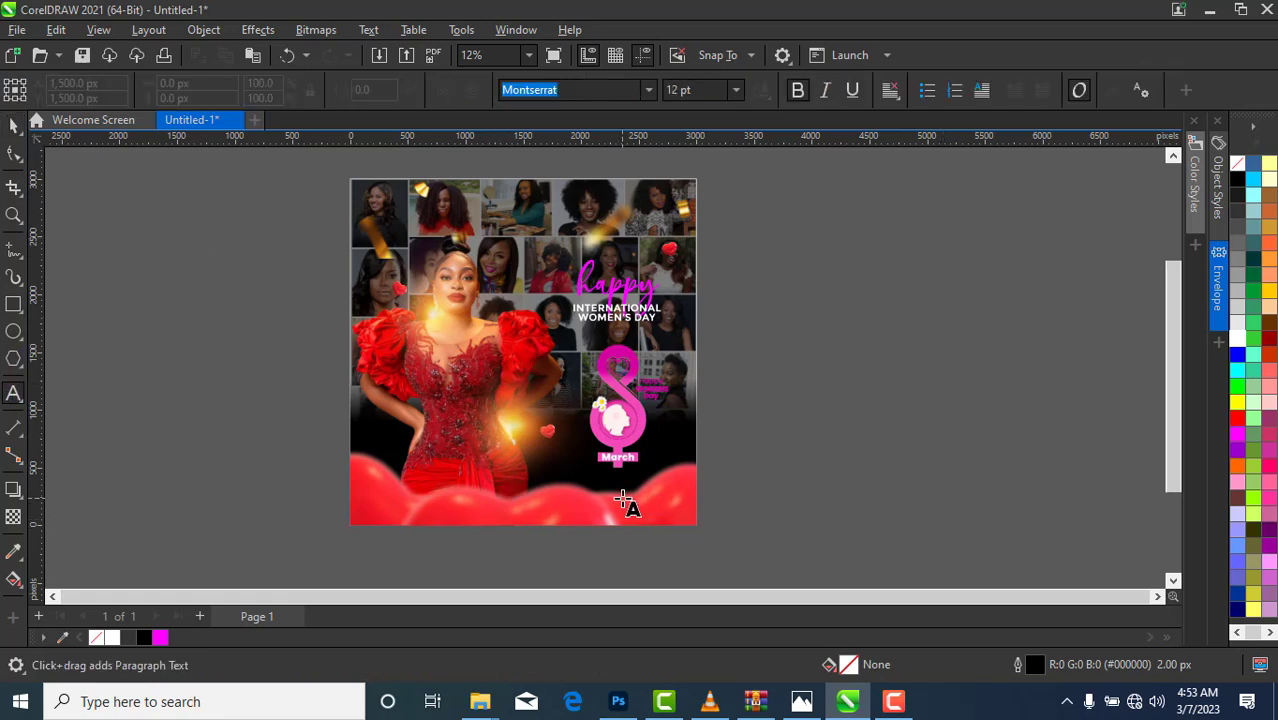
pyautogui.click(648, 91)
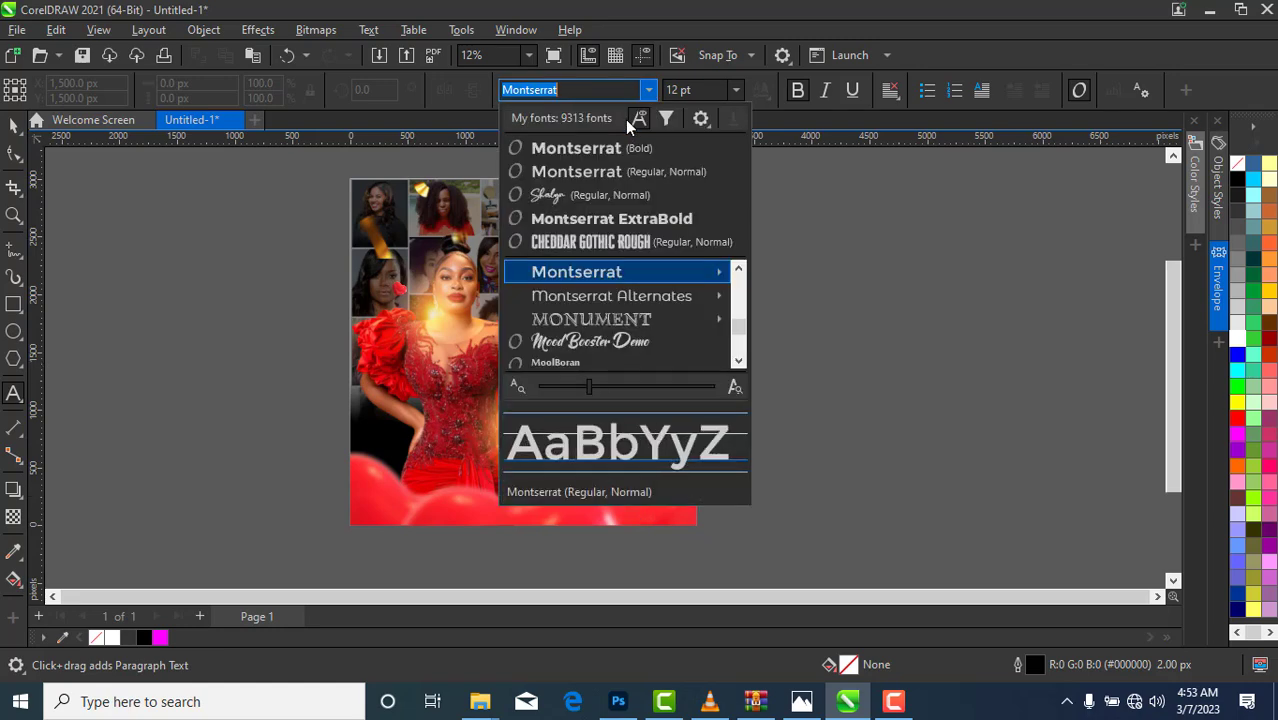
pyautogui.click(610, 170)
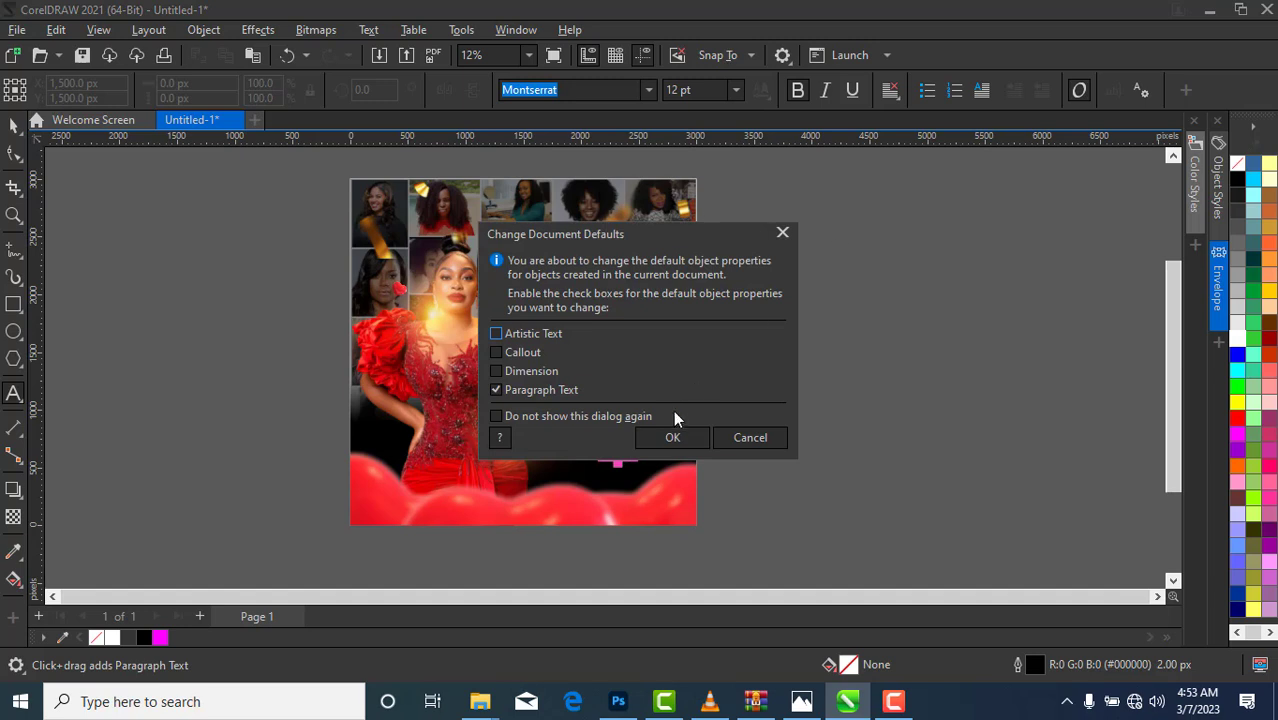
pyautogui.click(680, 436)
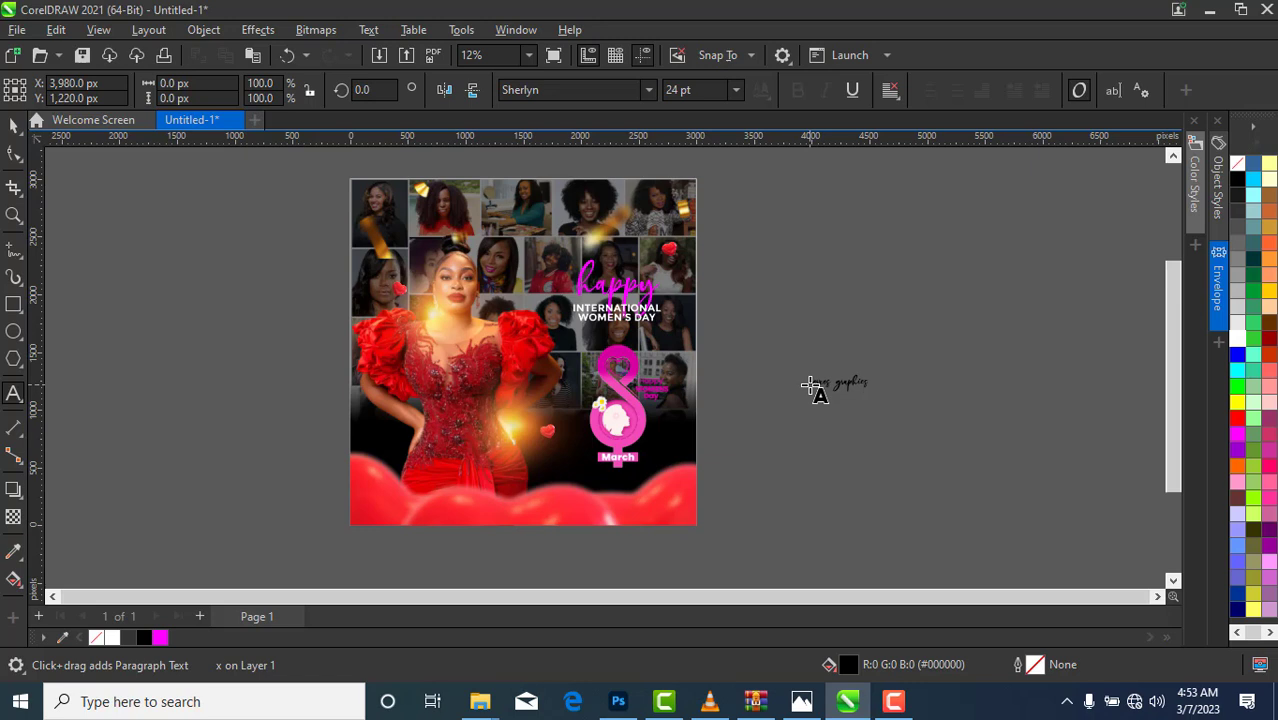
pyautogui.press('Escape')
# Step: Fill the "xerxes graphics" text with white (#FFFFFF)
pyautogui.click(1238, 344)
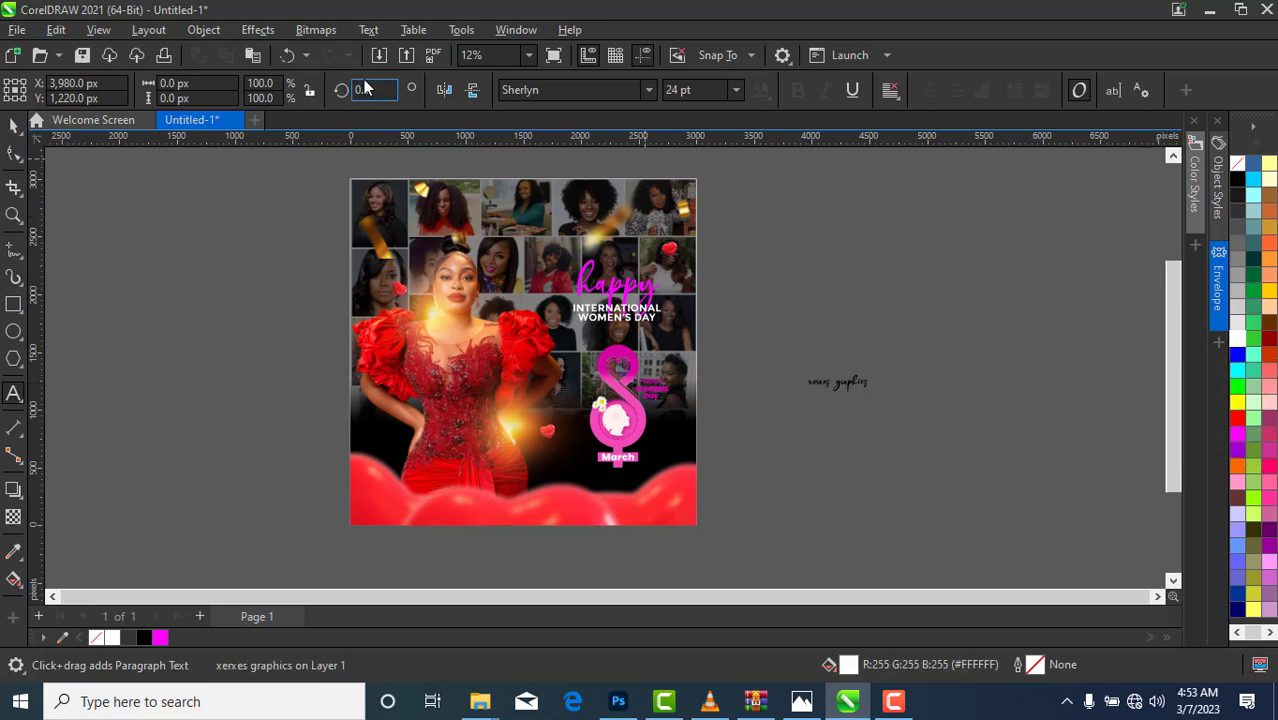
pyautogui.click(13, 124)
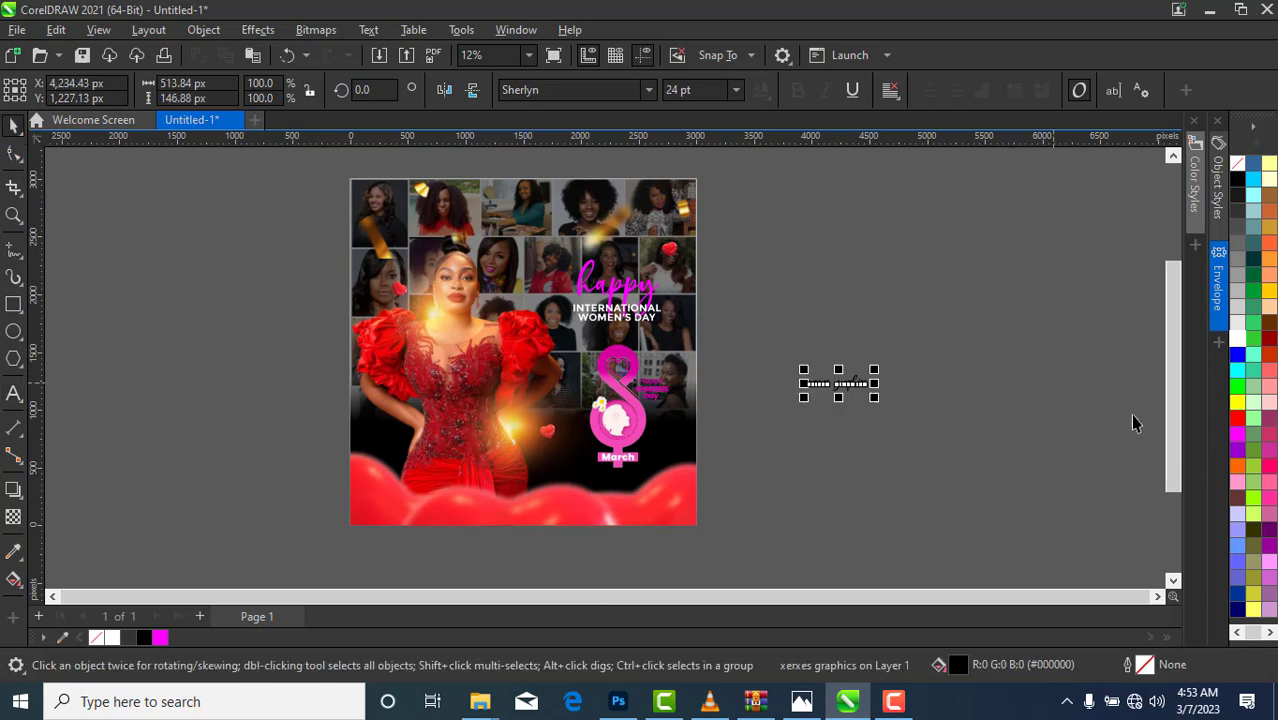
pyautogui.click(1238, 340)
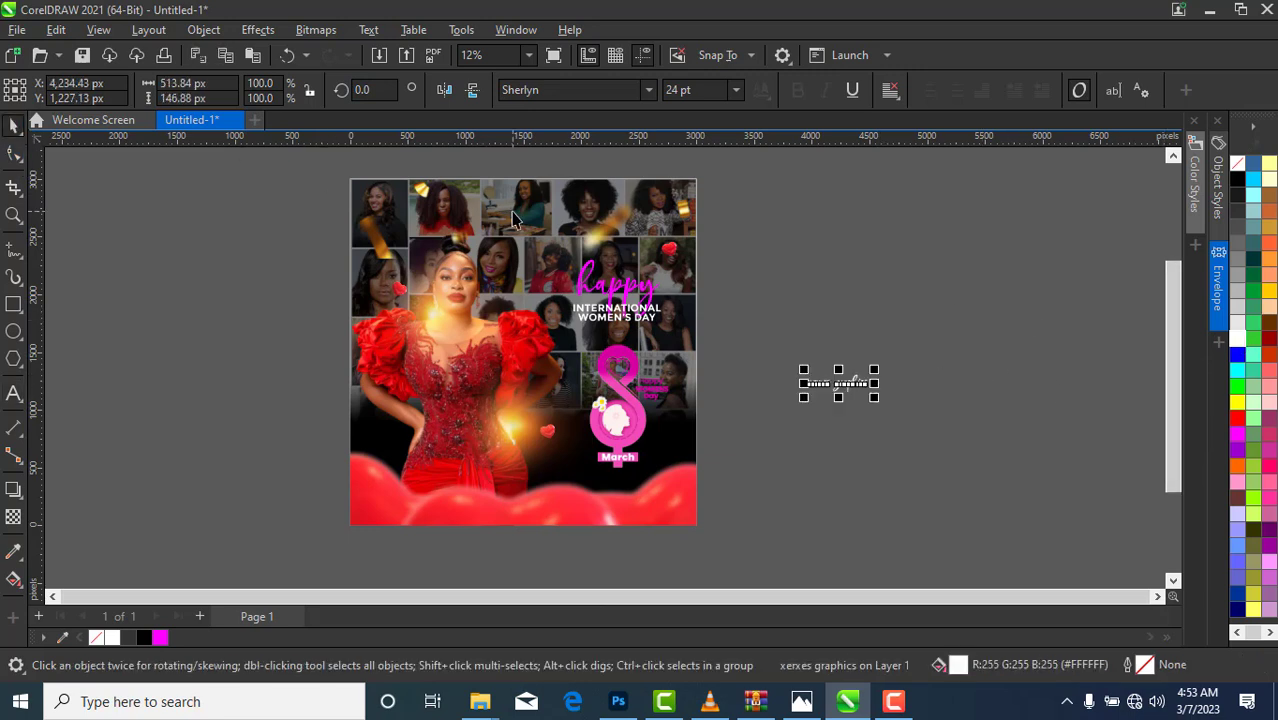
# Step: Change the case of the "xerxes graphics" text to Title Case
pyautogui.click(367, 33)
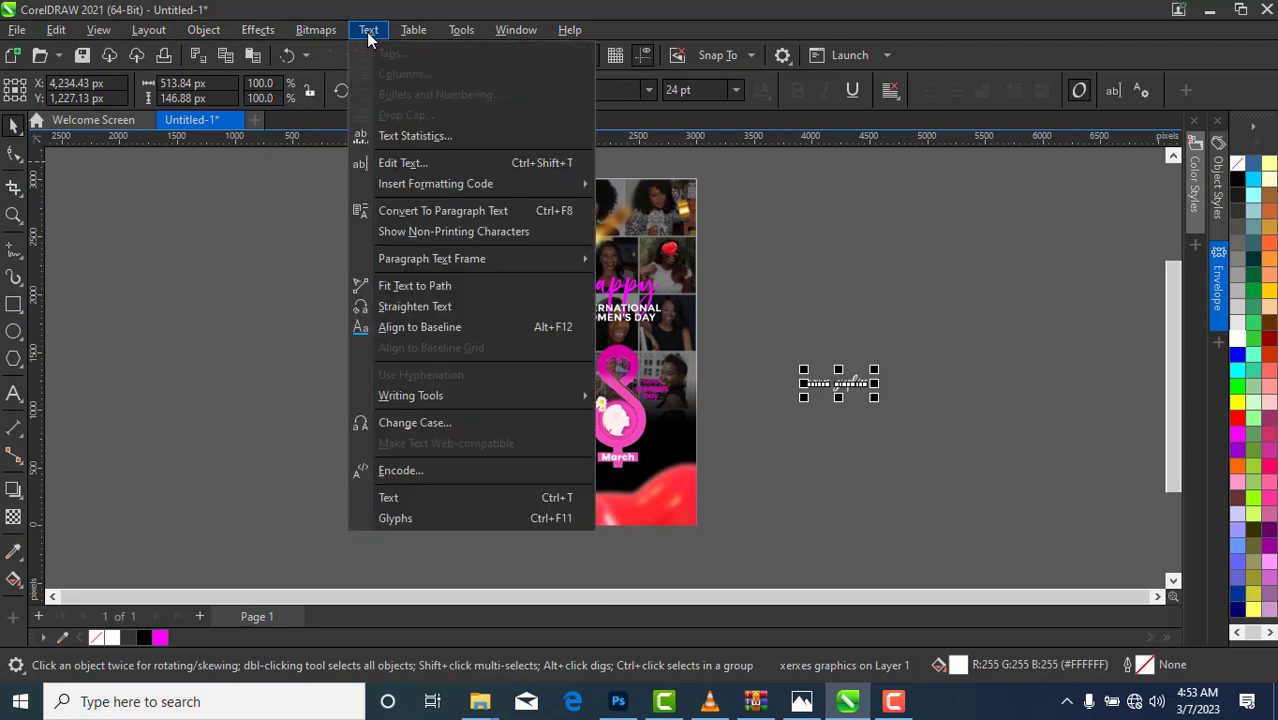
pyautogui.click(405, 424)
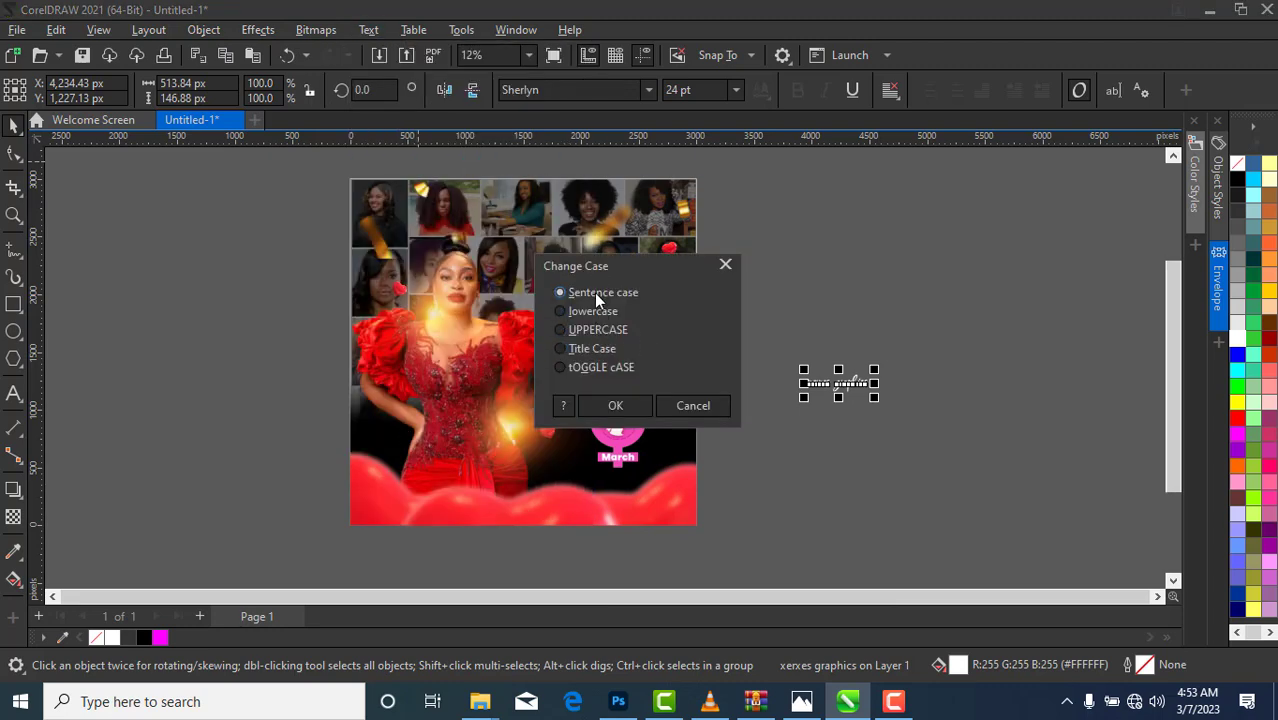
pyautogui.click(590, 348)
pyautogui.click(614, 406)
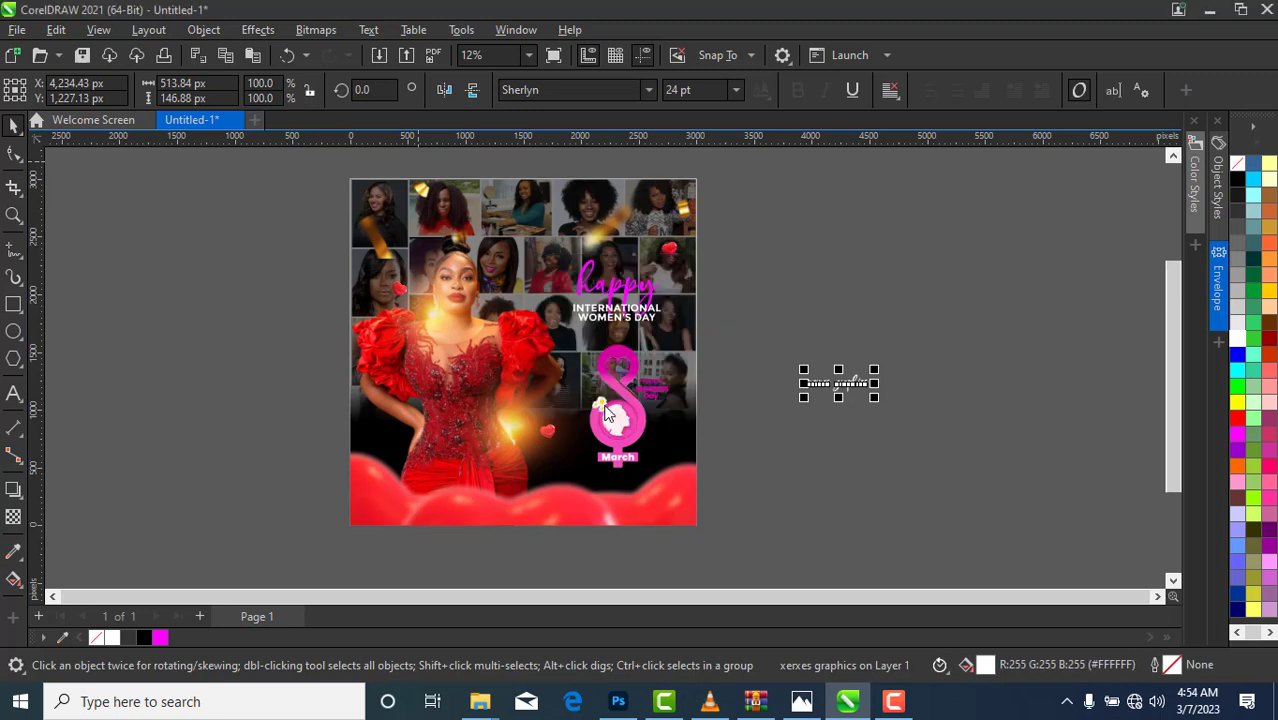
# Step: Move the "Xerxes Graphics" credit onto the hearts in the flyer's lower-right corner and rotate it about 18° counterclockwise
pyautogui.moveTo(843, 383); pyautogui.dragTo(686, 478)
pyautogui.click(668, 508)
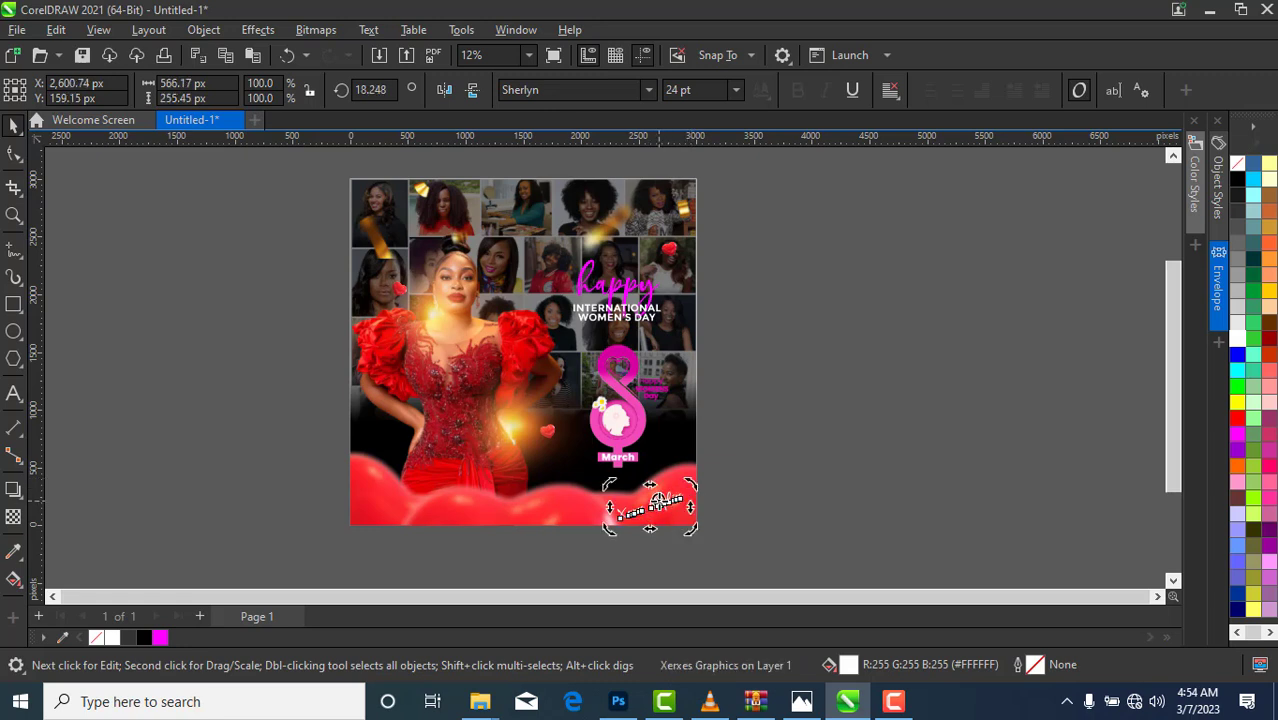
pyautogui.moveTo(649, 507); pyautogui.dragTo(655, 502)
pyautogui.click(828, 350)
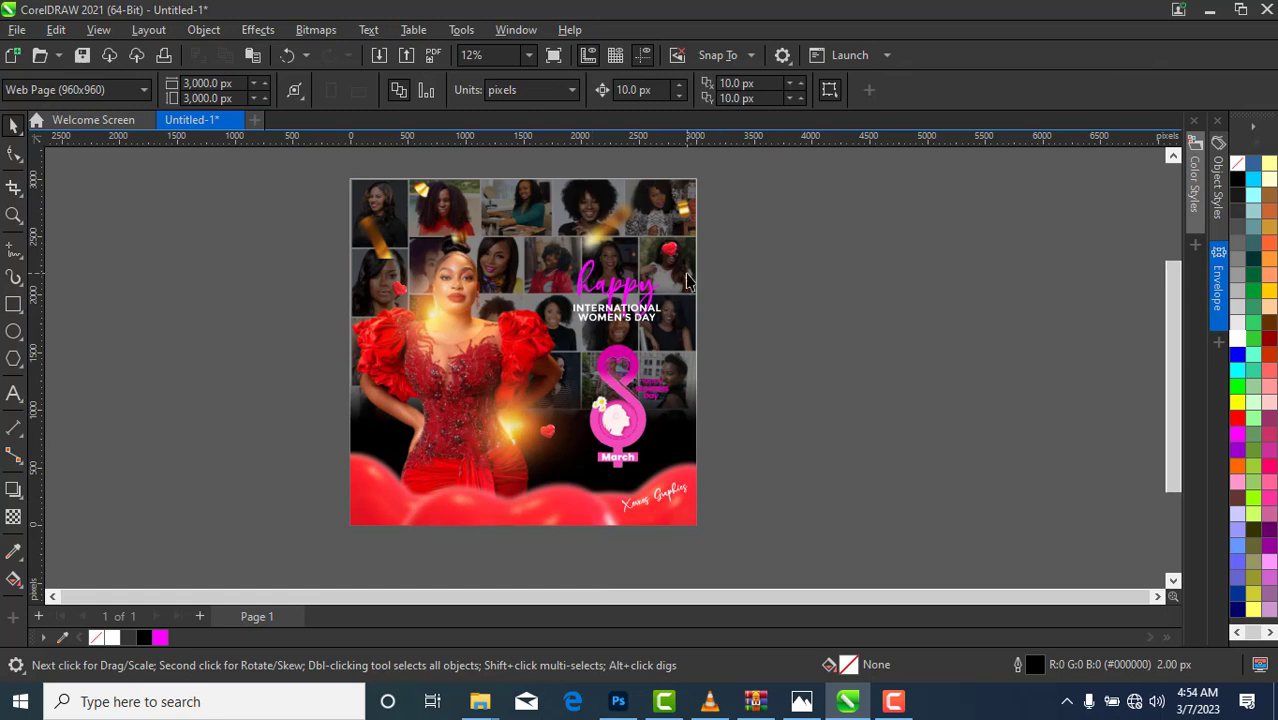
# Step: Open the flyer's PowerClip contents for editing and select the "happy" text
pyautogui.doubleClick(641, 290)
pyautogui.click(640, 296)
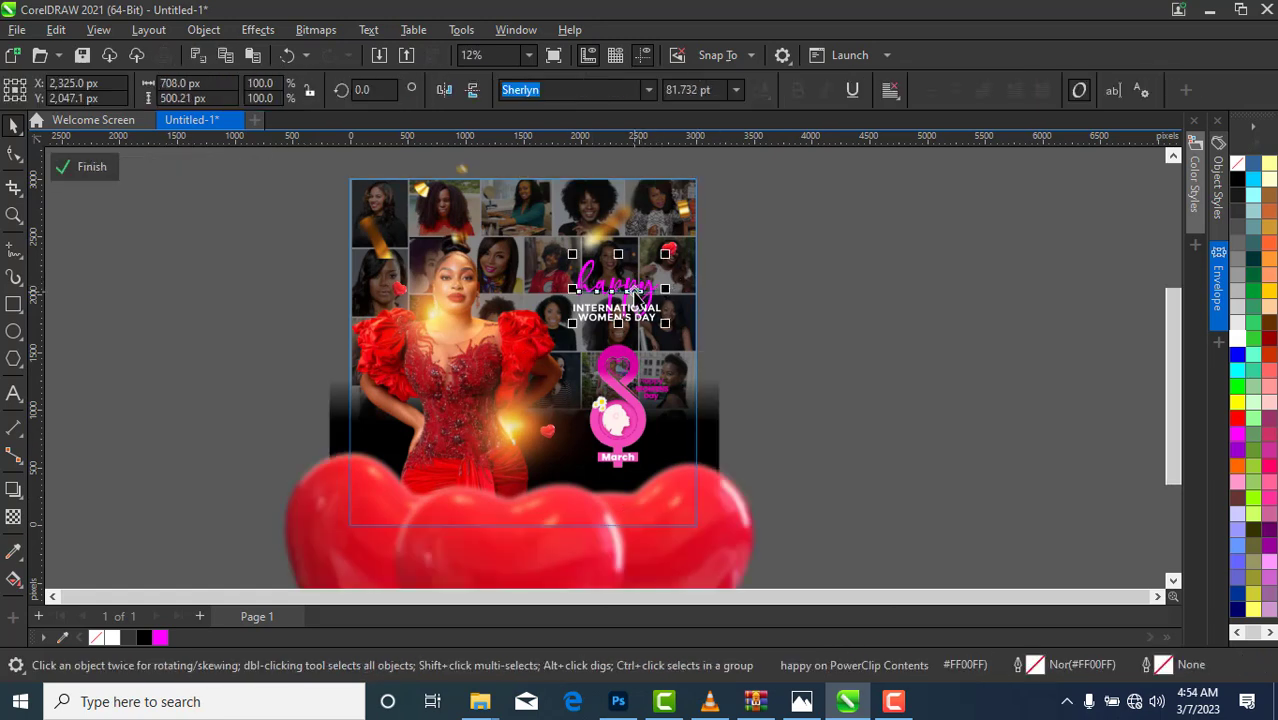
pyautogui.press('F8')
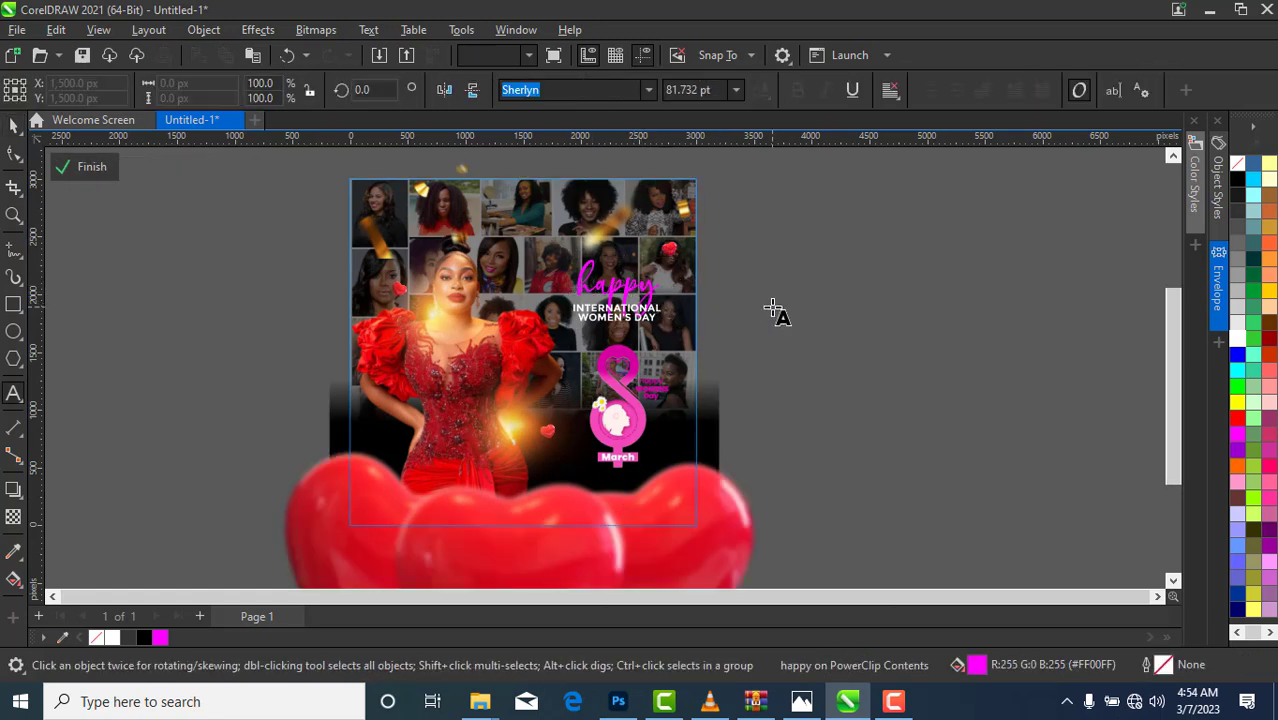
pyautogui.click(772, 306)
pyautogui.click(11, 127)
pyautogui.click(620, 288)
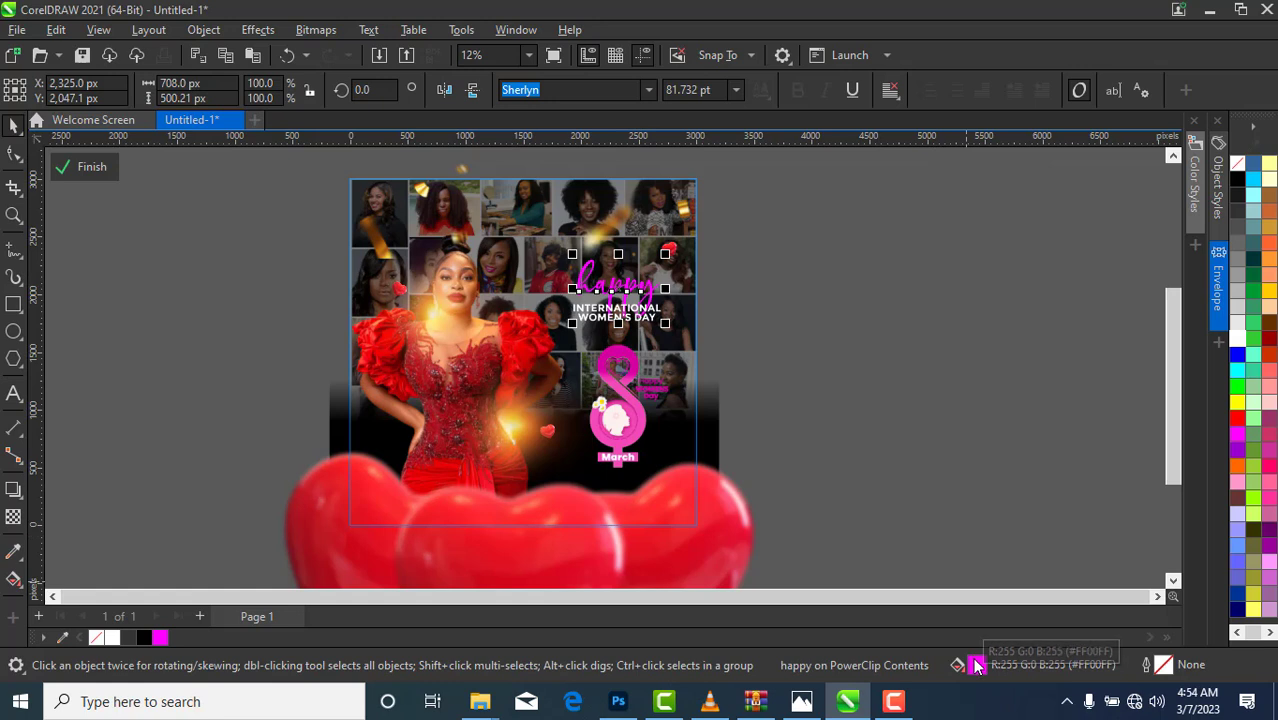
# Step: Open the uniform fill settings of "happy" with the color viewers, pick #EB1EEB and uncover the artwork for sampling
pyautogui.doubleClick(977, 667)
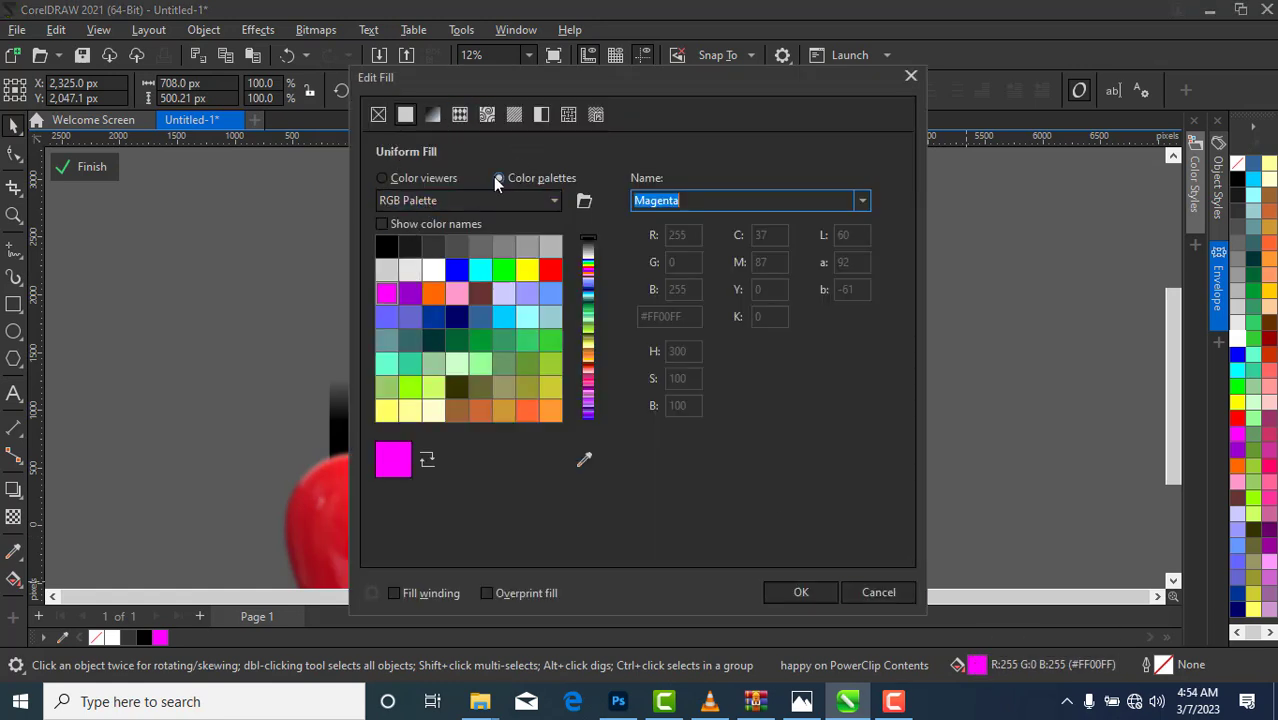
pyautogui.click(383, 178)
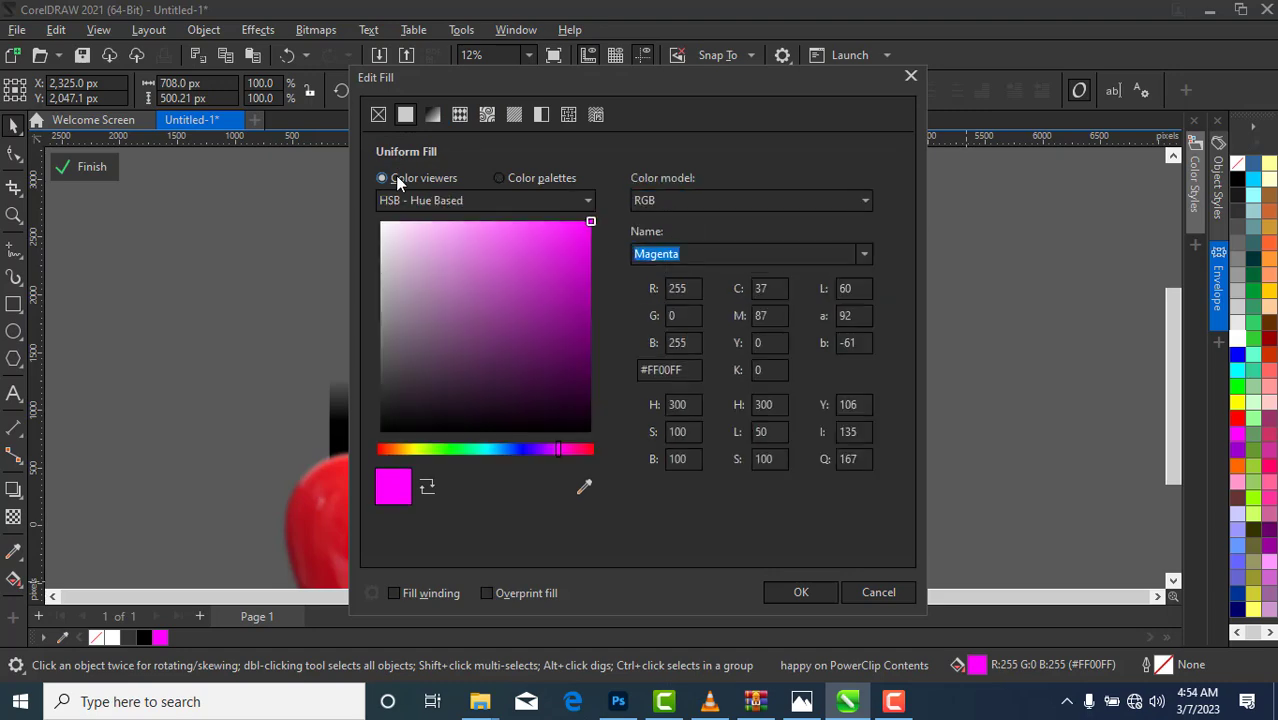
pyautogui.click(562, 237)
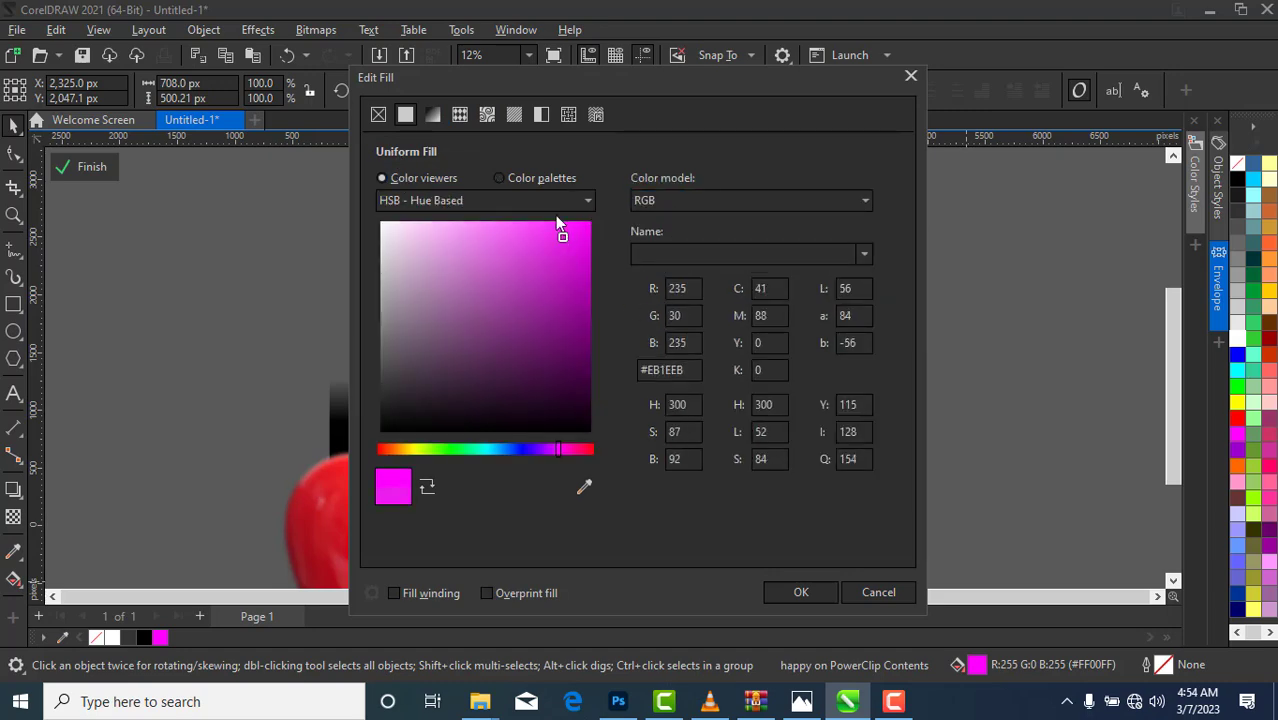
pyautogui.moveTo(606, 79); pyautogui.dragTo(961, 147)
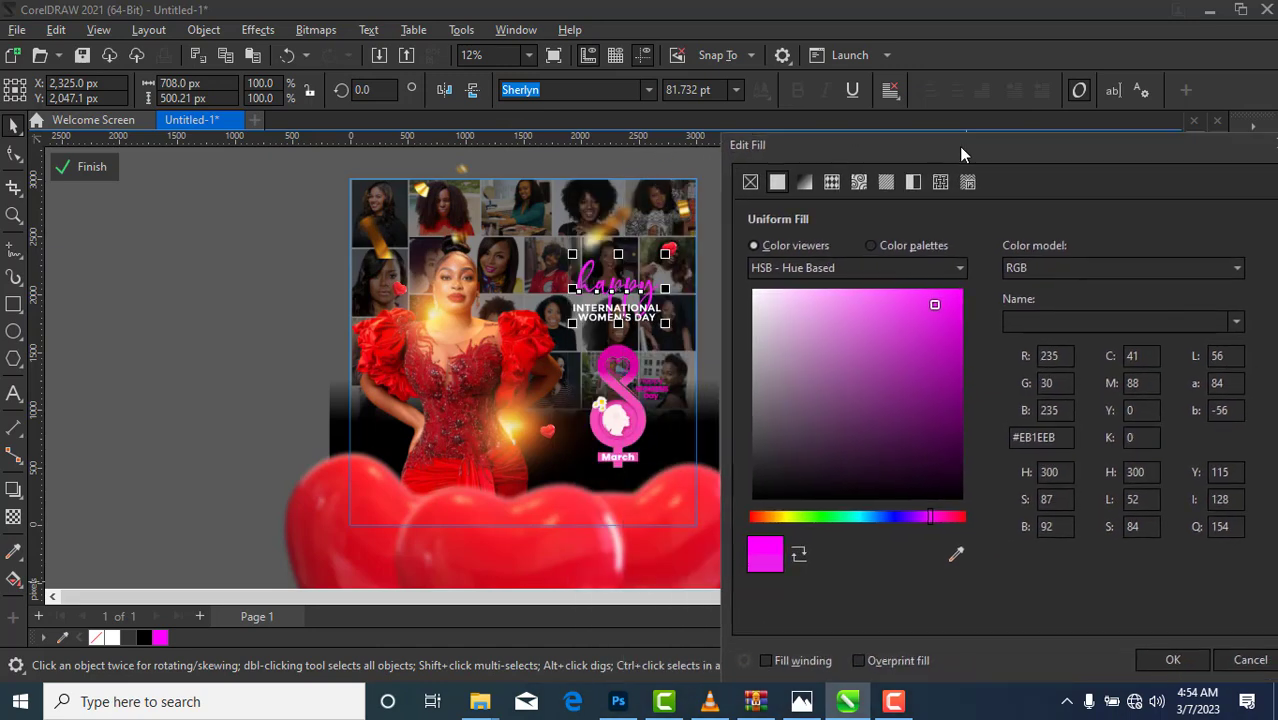
# Step: Try colors sampled around the 8 graphic for the "happy" fill: #D500A1, #6A6054, #F149B7 and #D701A3
pyautogui.click(957, 556)
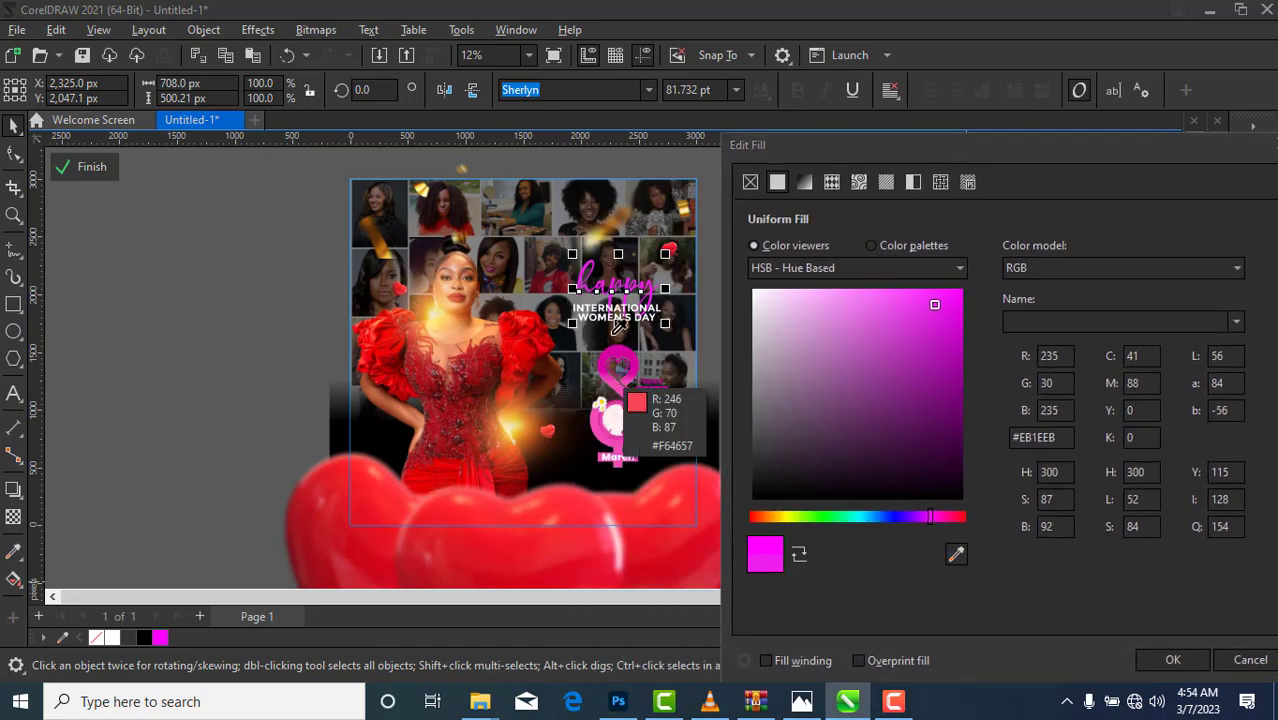
pyautogui.click(621, 349)
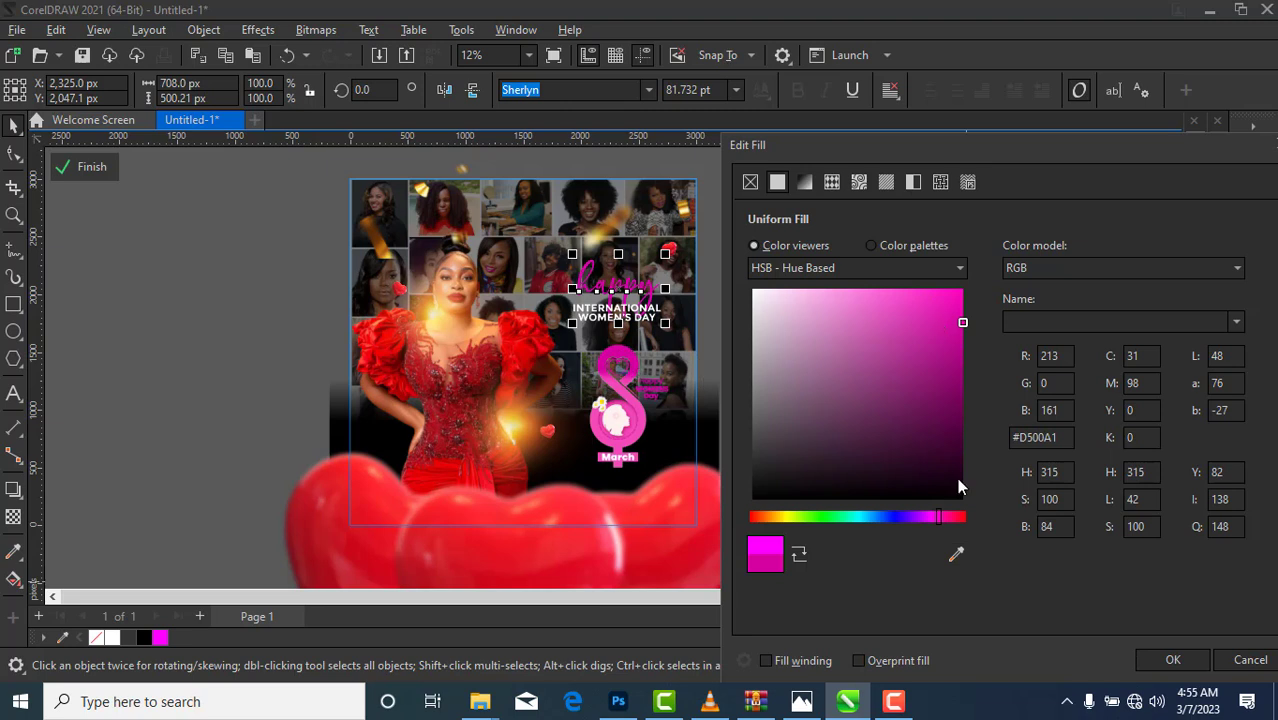
pyautogui.click(957, 551)
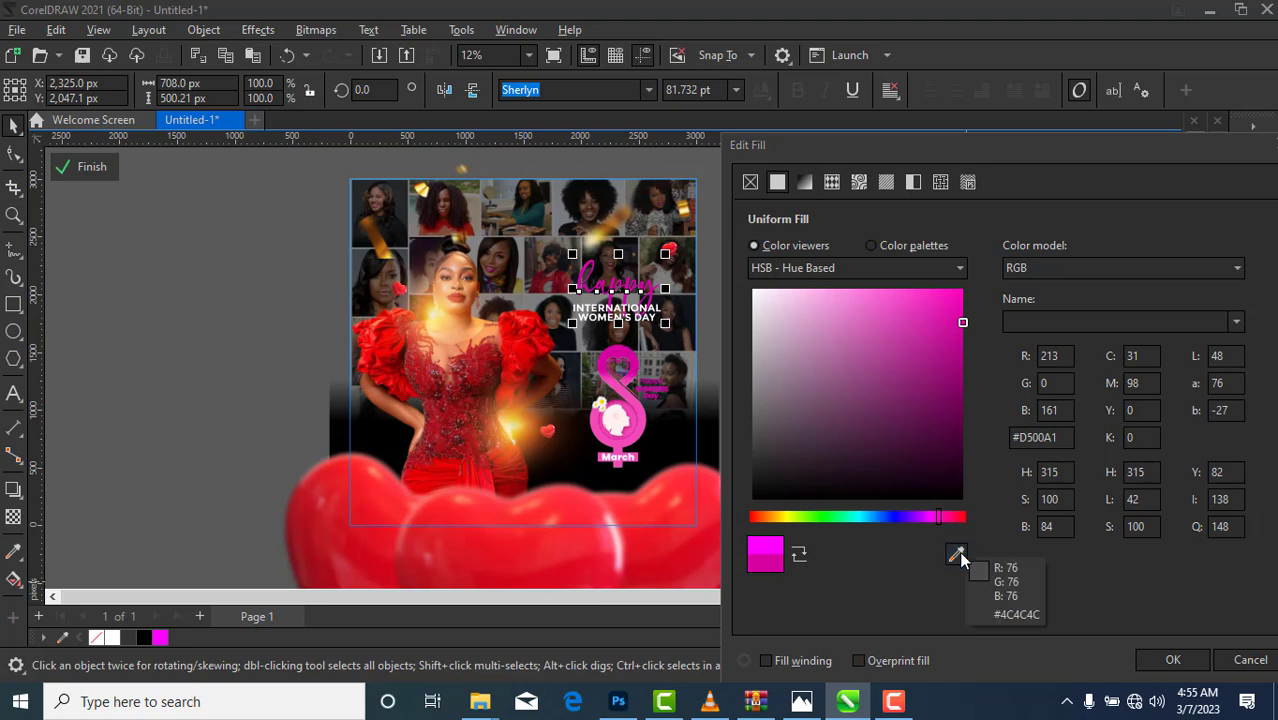
pyautogui.click(633, 380)
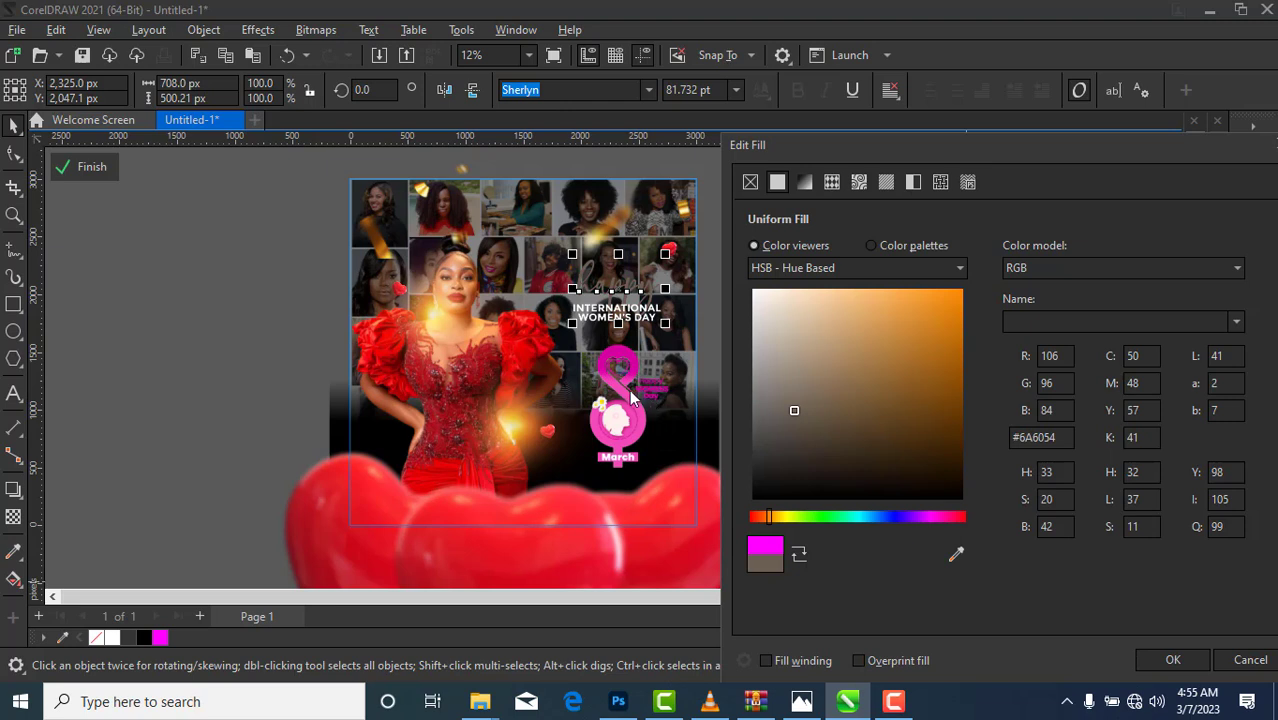
pyautogui.click(957, 553)
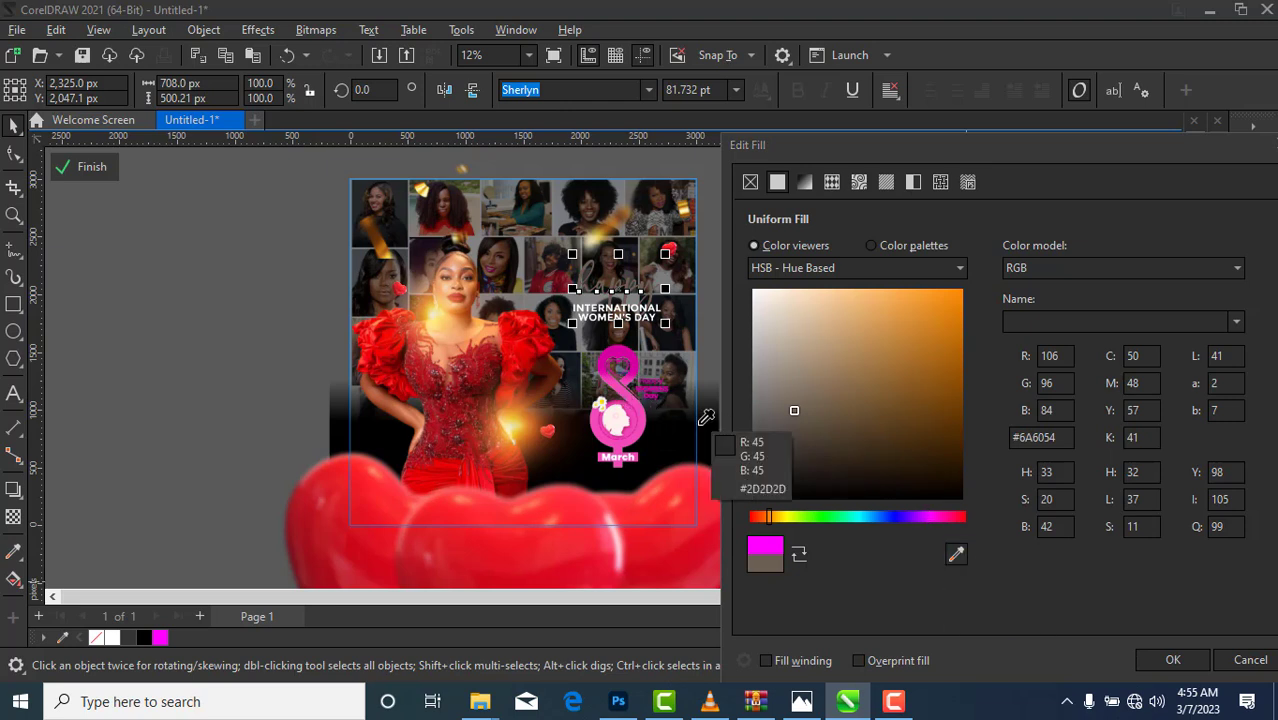
pyautogui.click(642, 390)
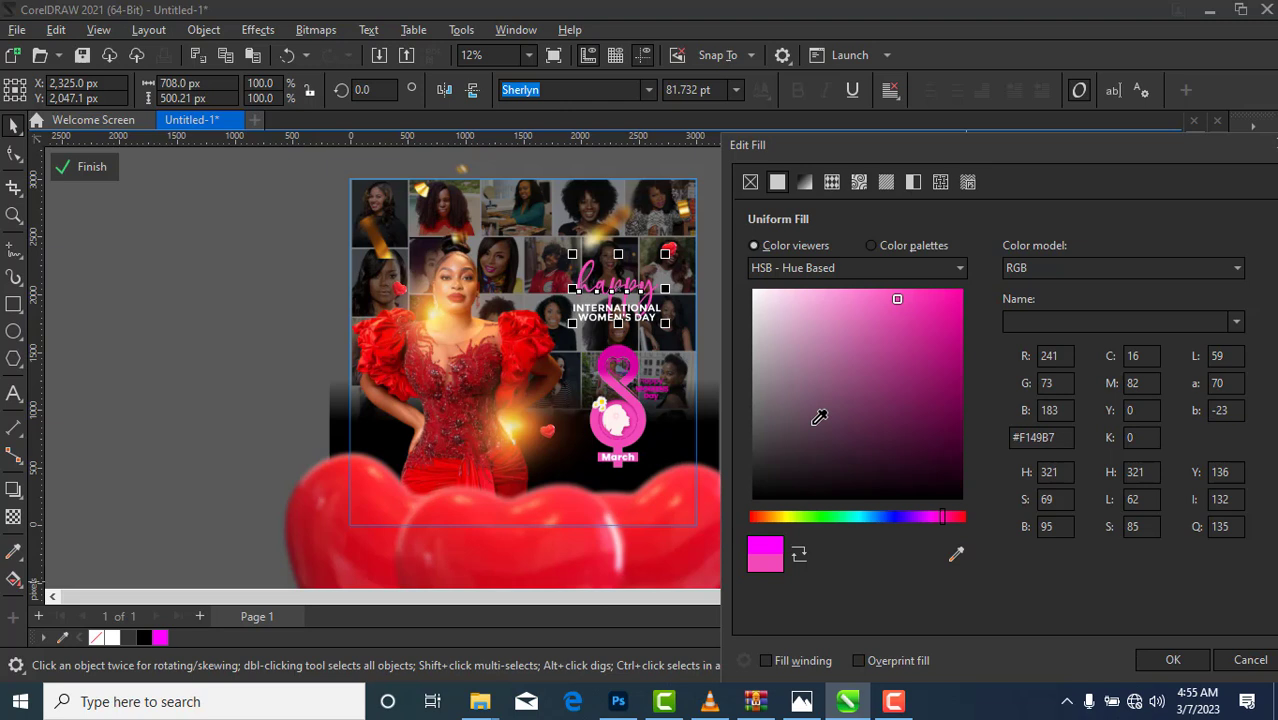
pyautogui.click(957, 553)
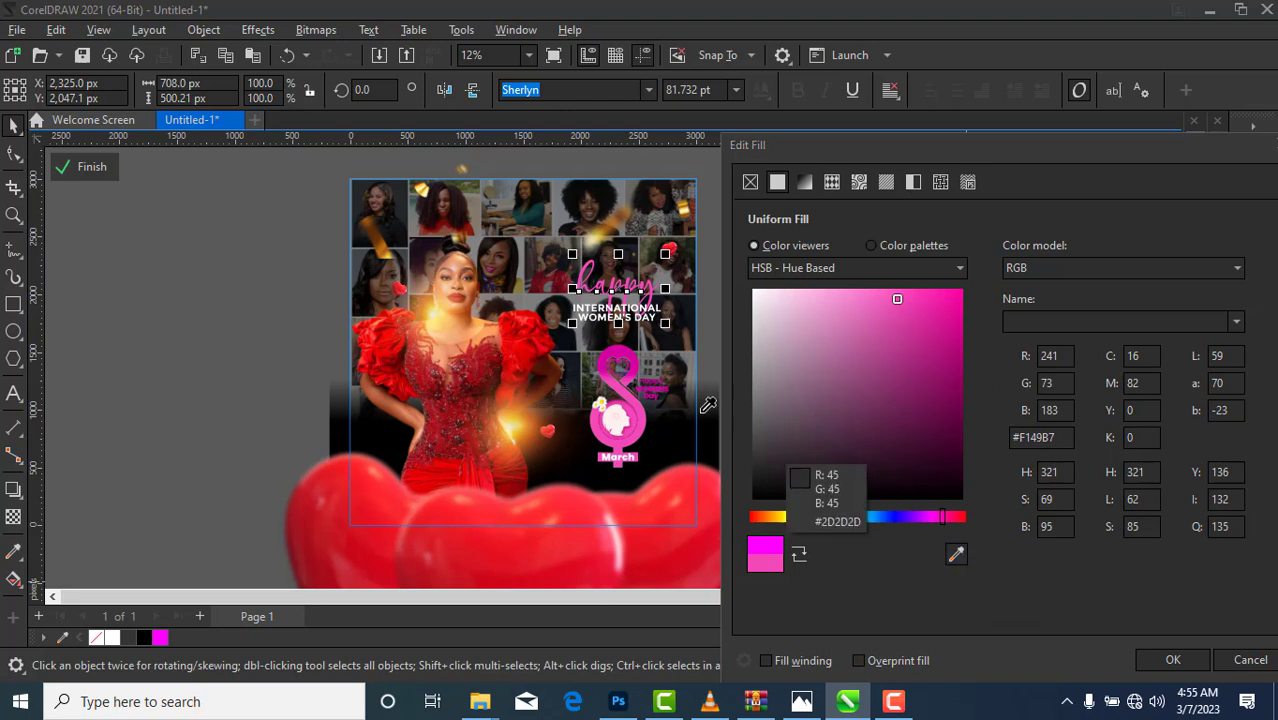
pyautogui.click(638, 370)
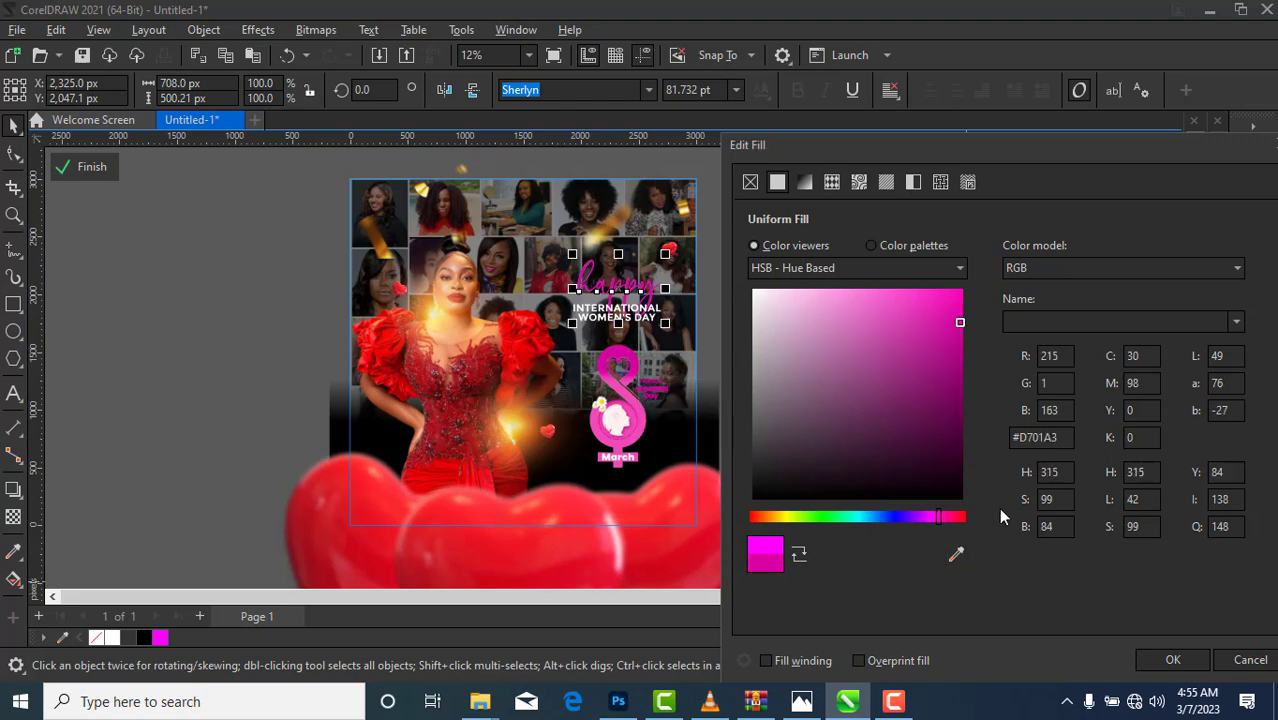
# Step: Fill the "happy" text with the pink #EB37B3 sampled from the 8 graphic, and deselect it
pyautogui.click(957, 554)
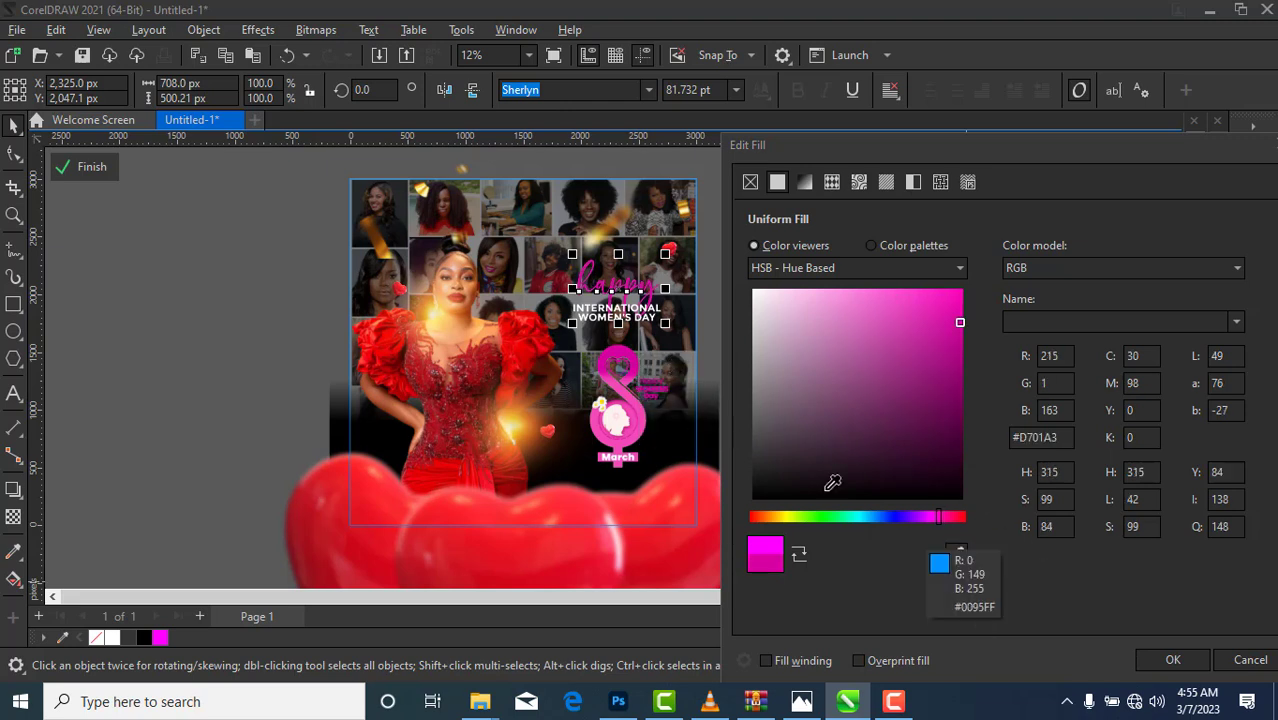
pyautogui.click(637, 371)
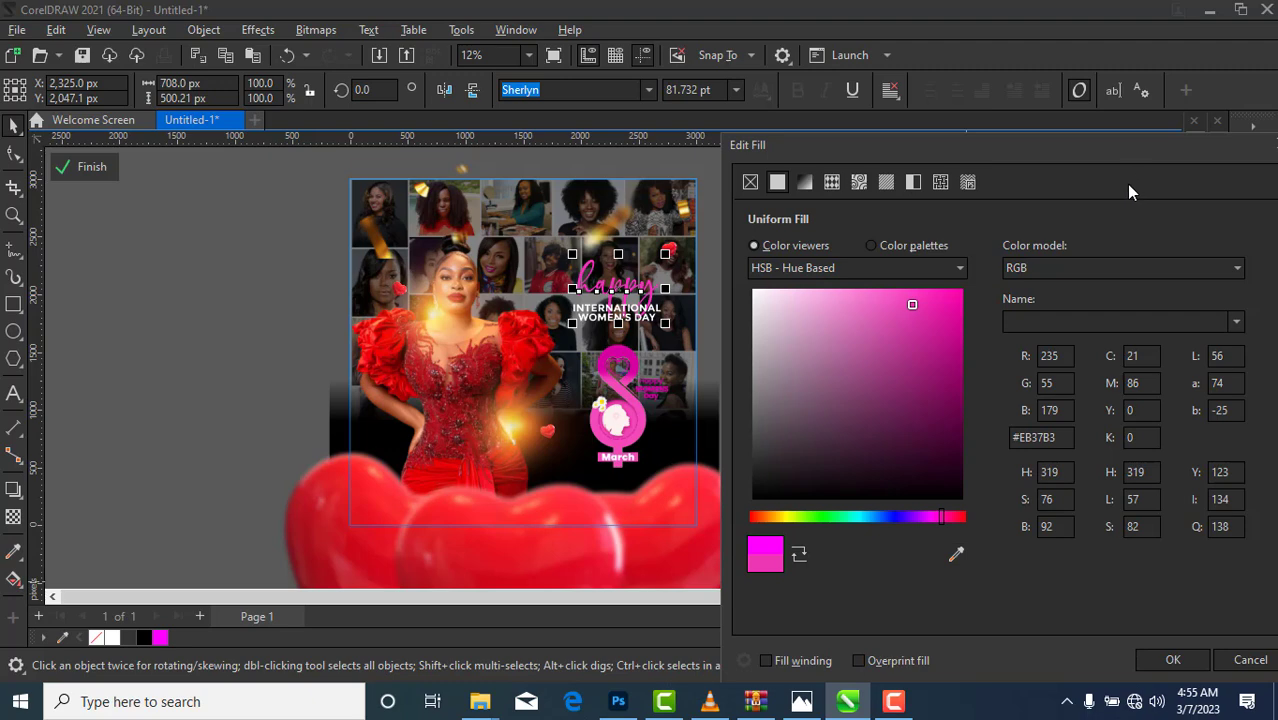
pyautogui.moveTo(1044, 159); pyautogui.dragTo(814, 72)
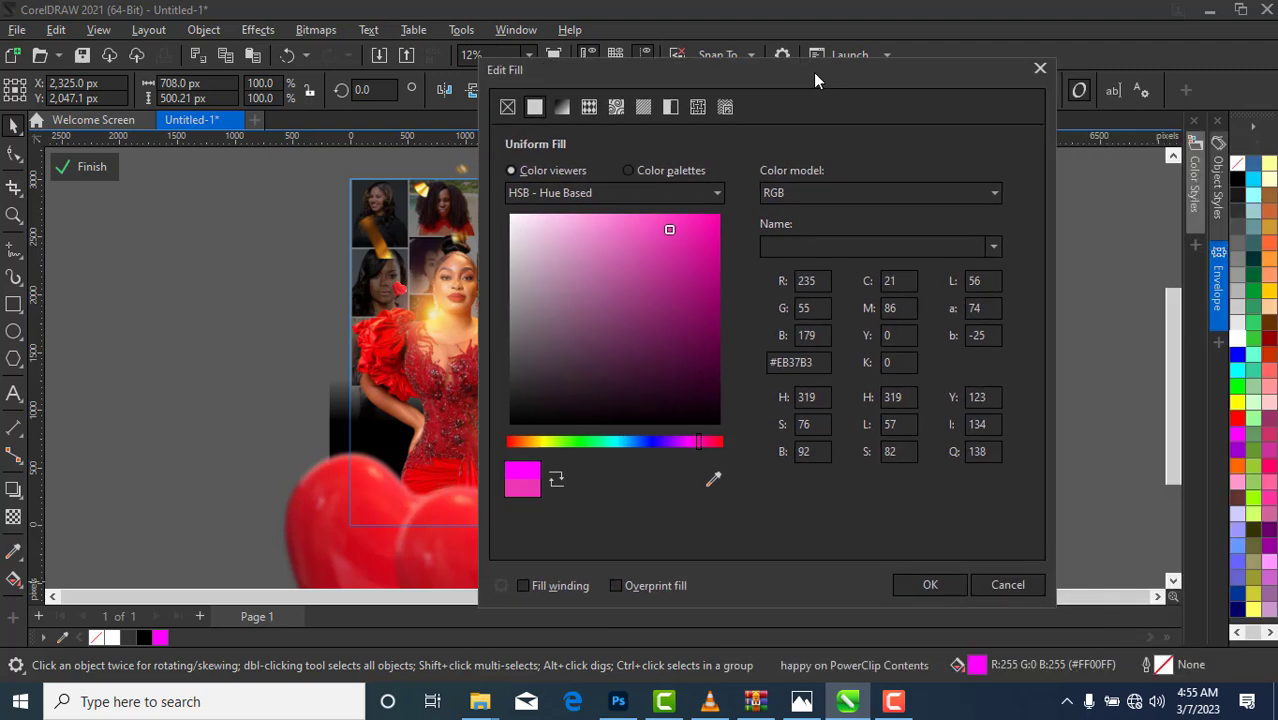
pyautogui.click(922, 584)
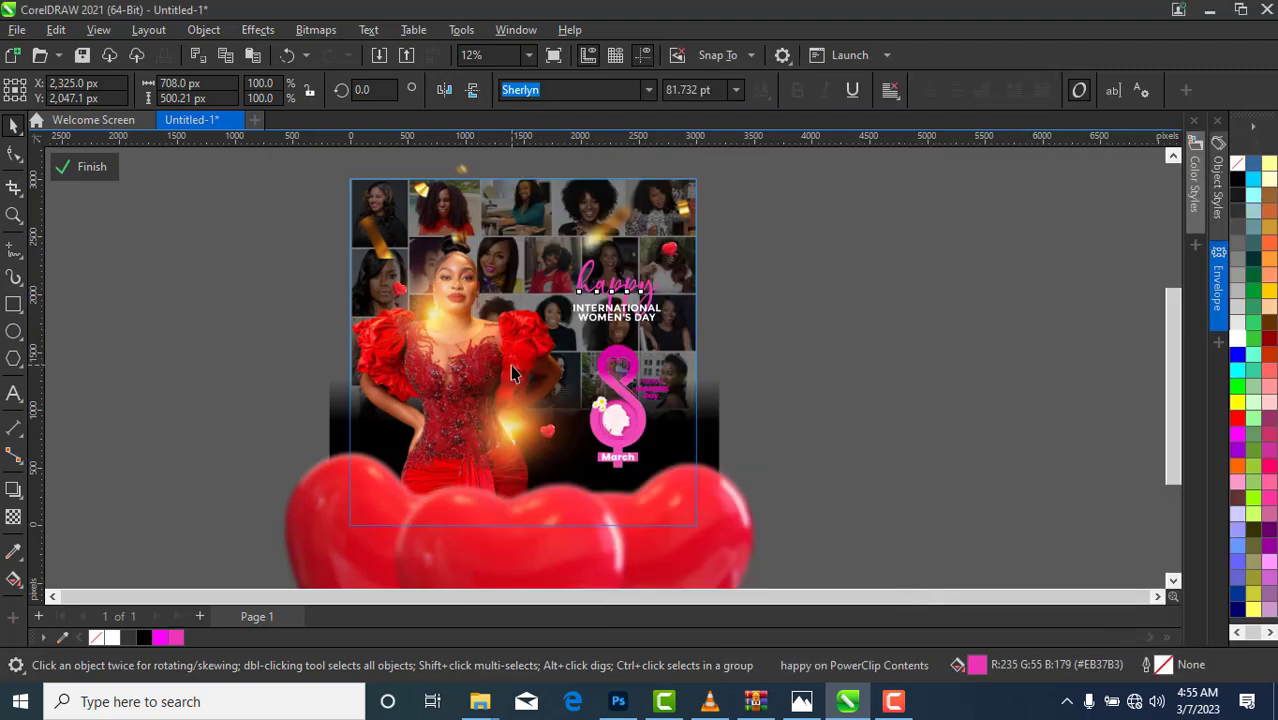
pyautogui.click(140, 287)
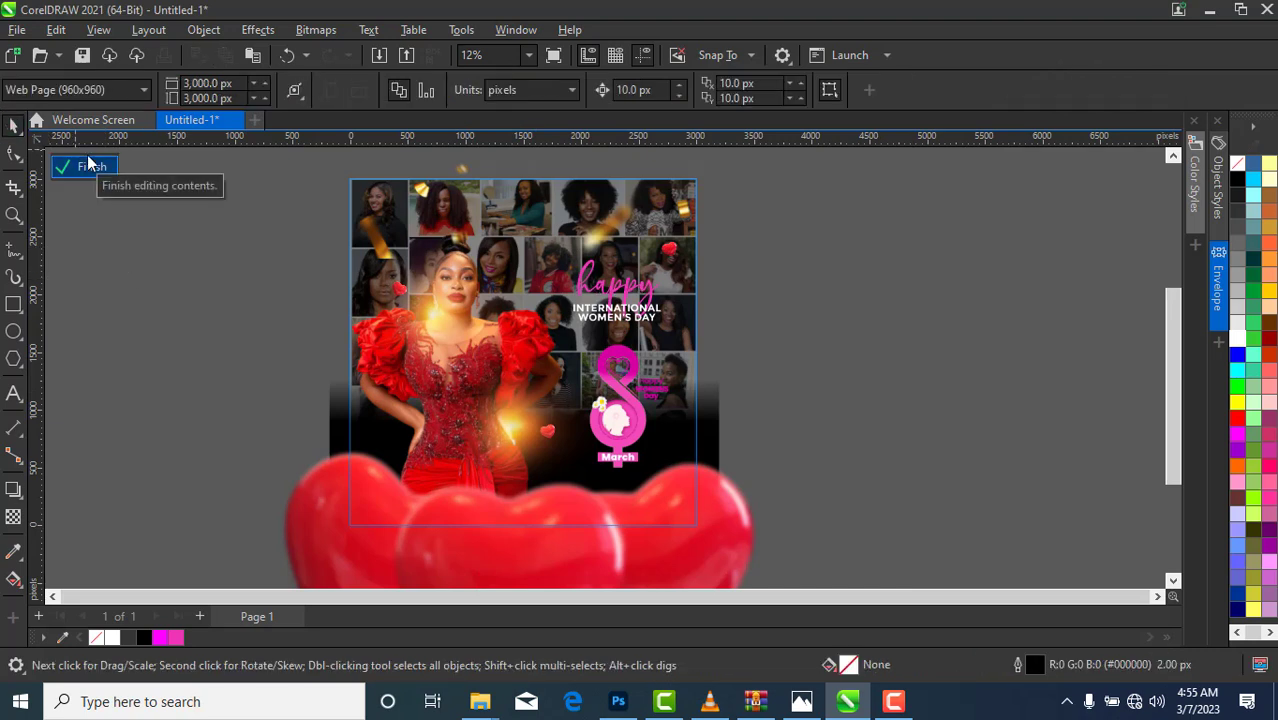
# Step: Slightly widen the line spacing of the "INTERNATIONAL WOMEN'S DAY" text, nudge it up 10 px and deselect it
pyautogui.click(618, 320)
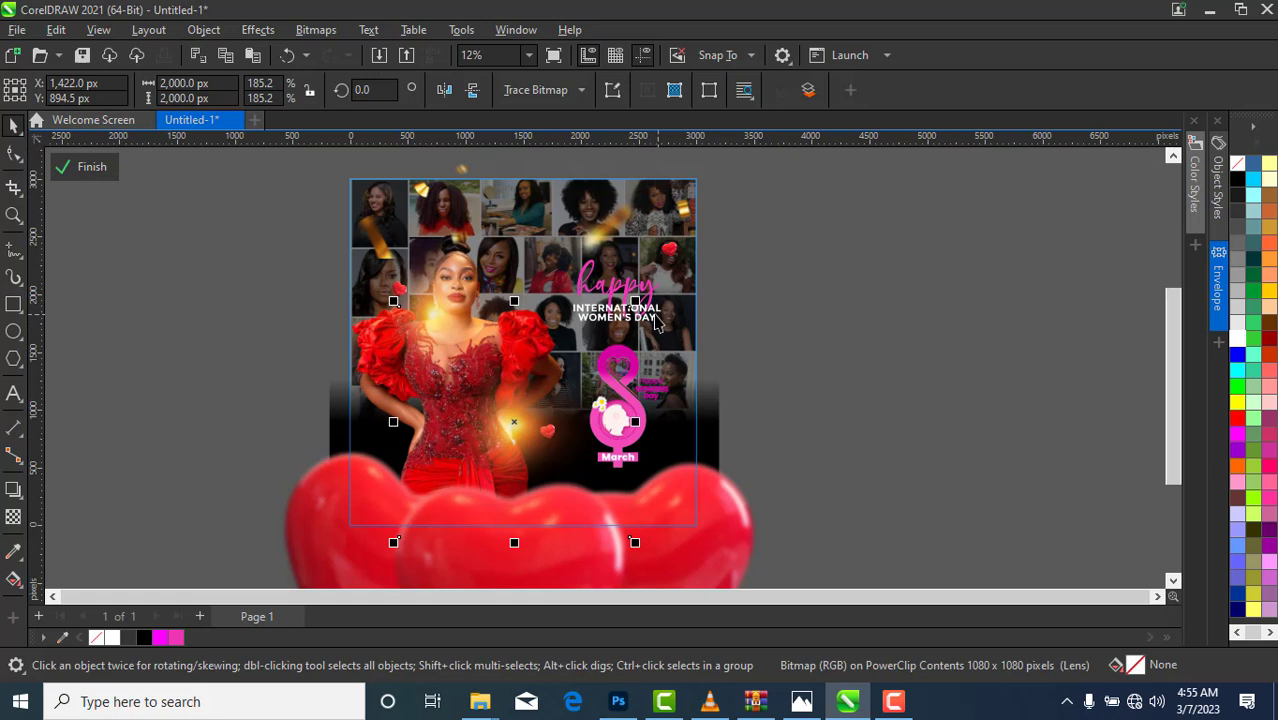
pyautogui.click(655, 319)
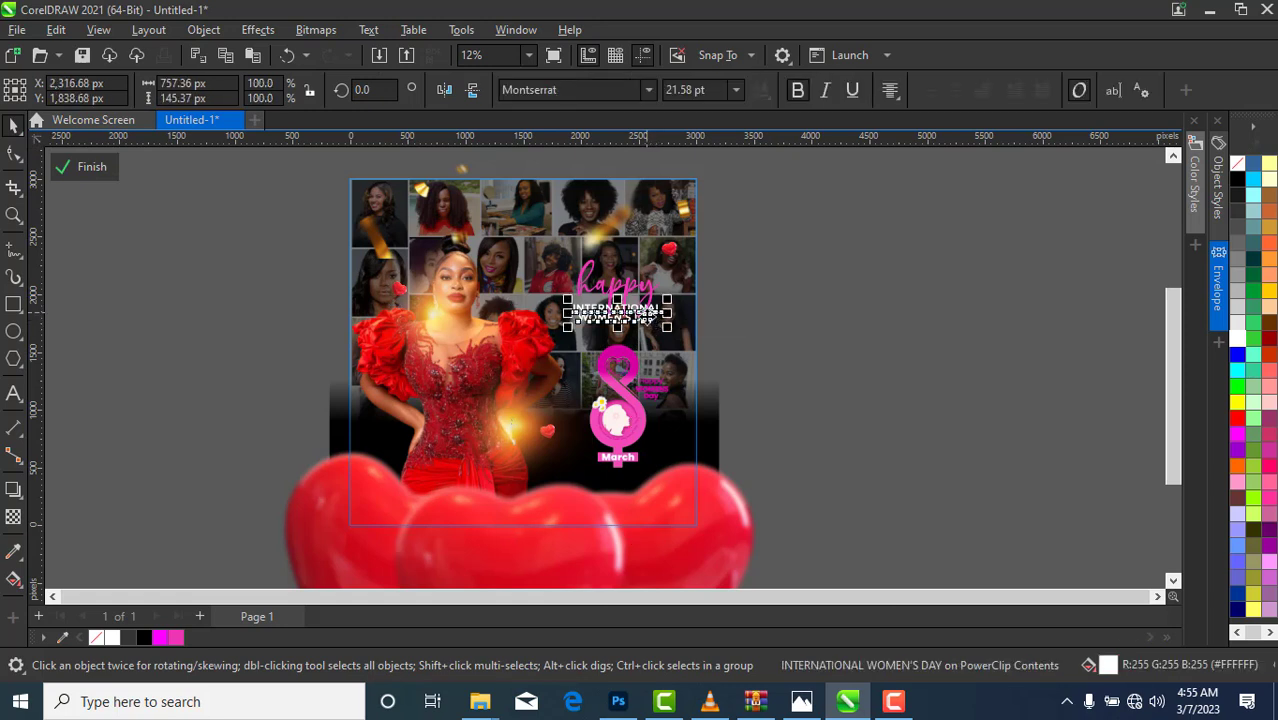
pyautogui.click(14, 152)
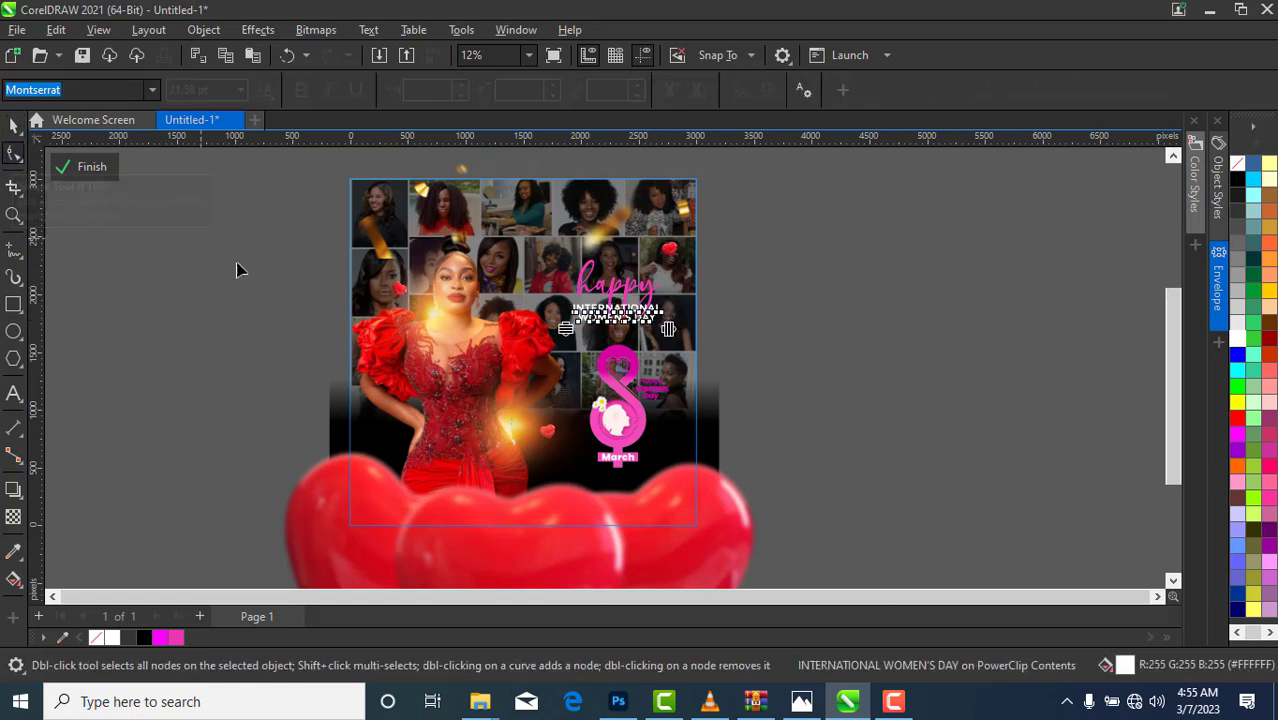
pyautogui.moveTo(566, 326); pyautogui.dragTo(565, 326)
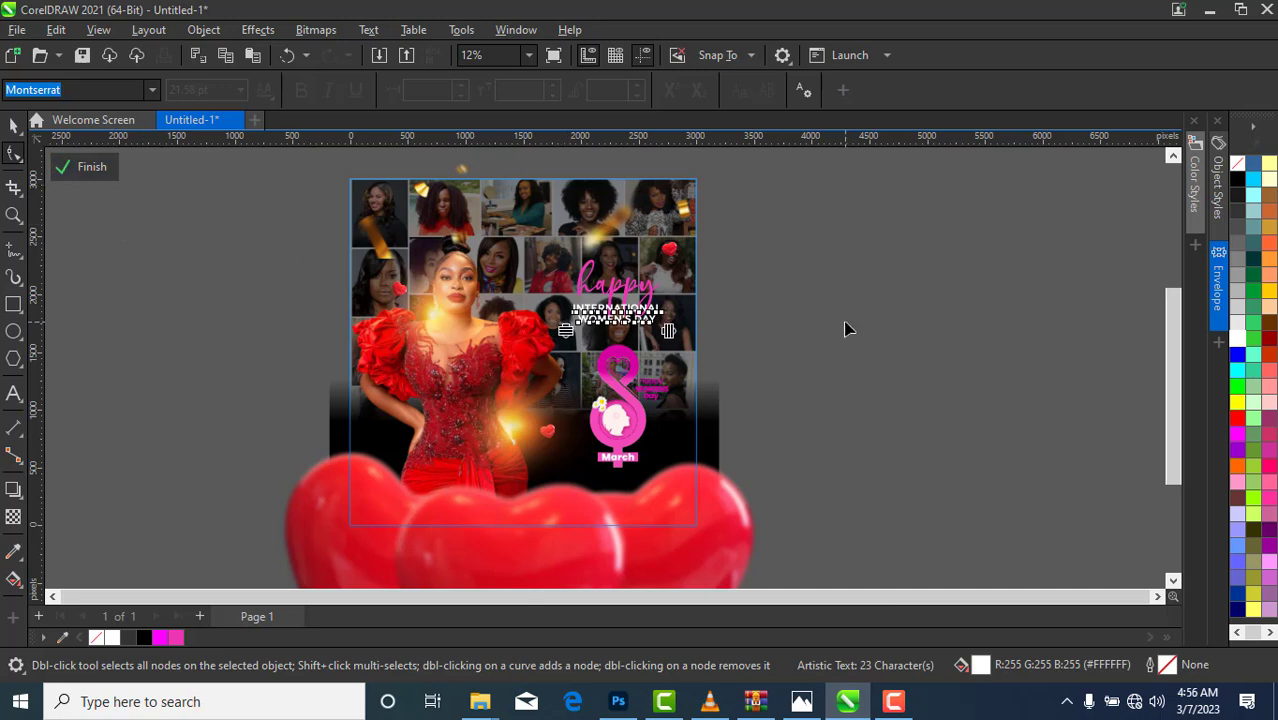
pyautogui.click(14, 124)
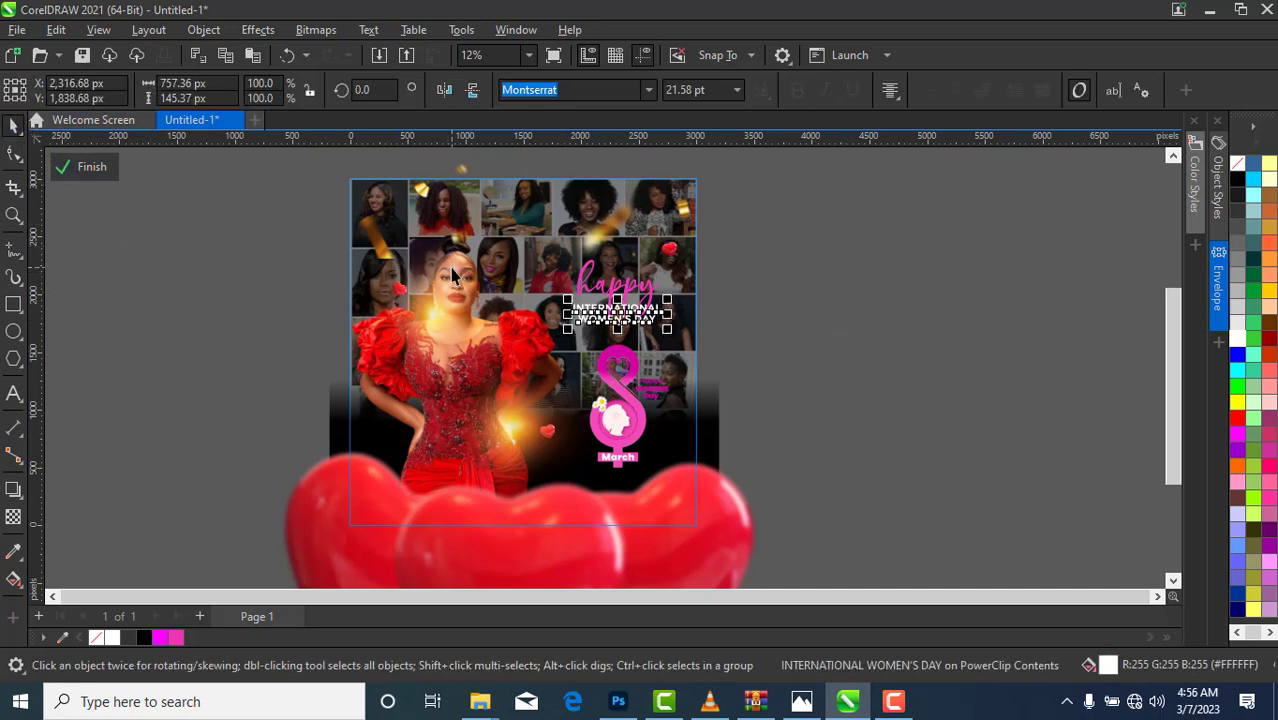
pyautogui.hotkey('ctrl', 'z')
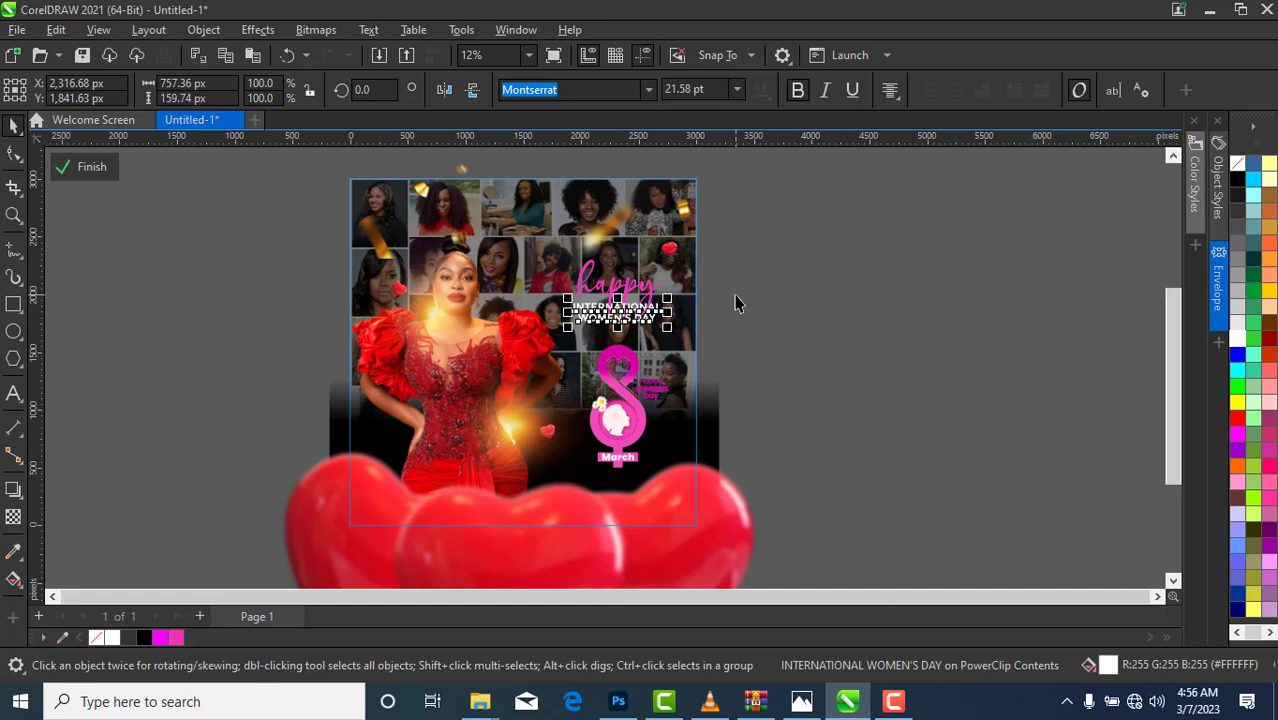
pyautogui.click(735, 303)
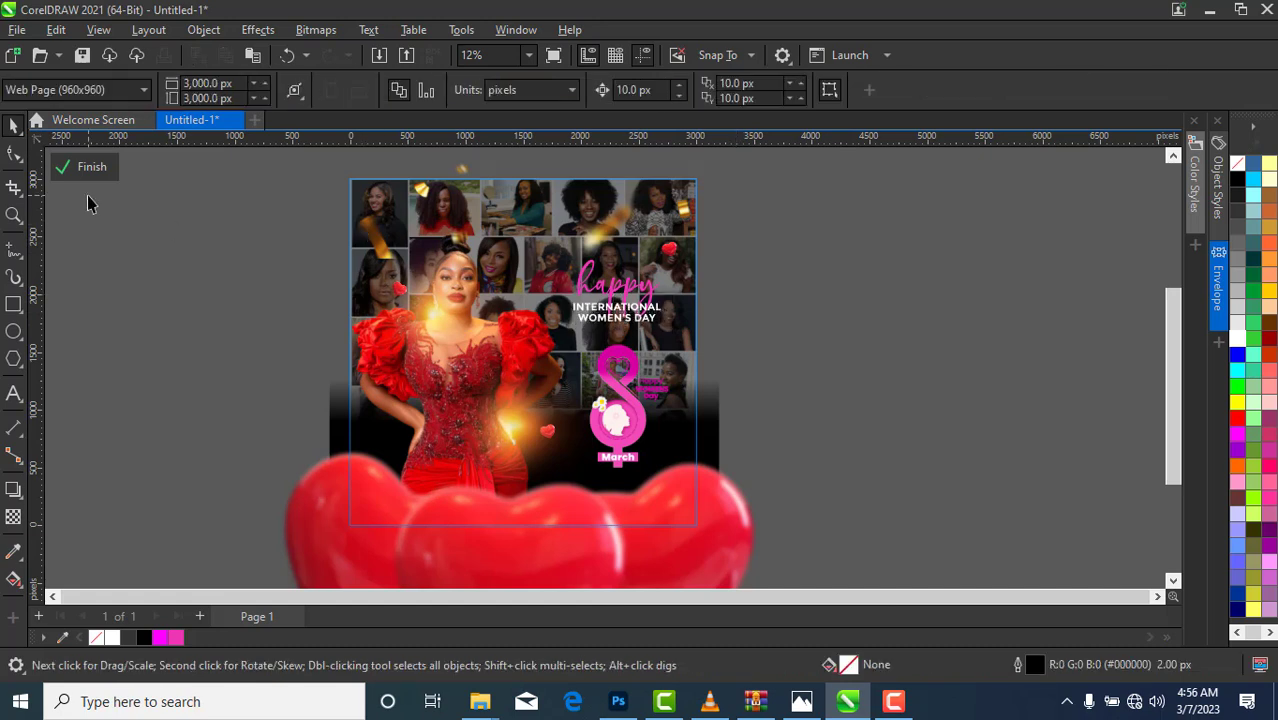
# Step: Finish editing the PowerClip contents and select the whole flyer
pyautogui.click(70, 169)
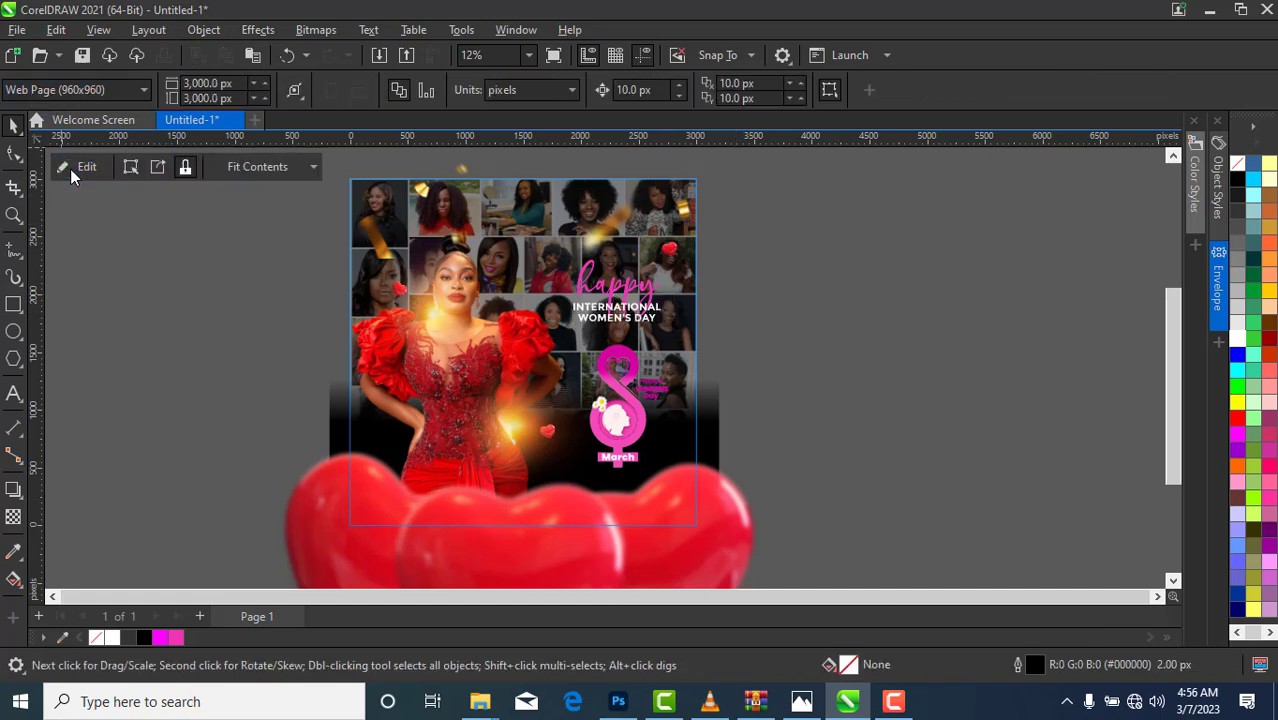
pyautogui.click(263, 383)
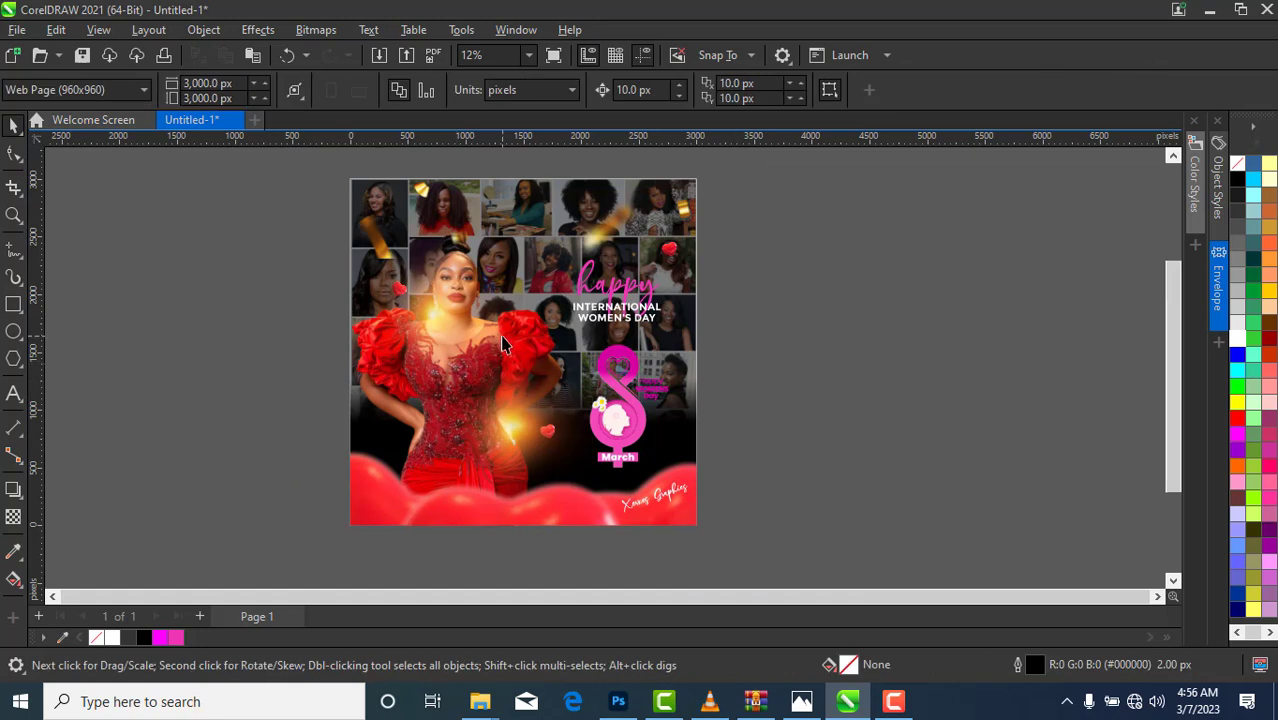
pyautogui.click(566, 330)
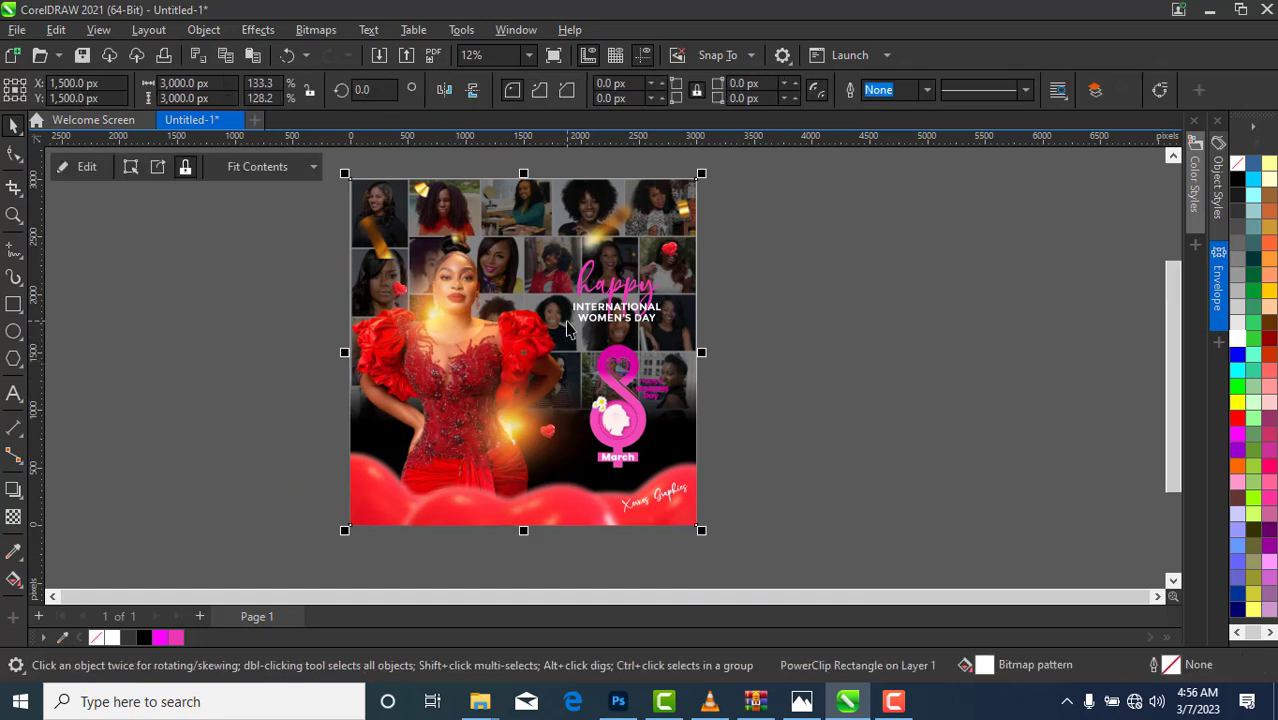
# Step: Duplicate the flyer beside the original and convert the copy to a 300 dpi RGB bitmap with anti-aliasing and transparent background
pyautogui.moveTo(566, 330); pyautogui.dragTo(927, 373)
pyautogui.rightClick(927, 373)
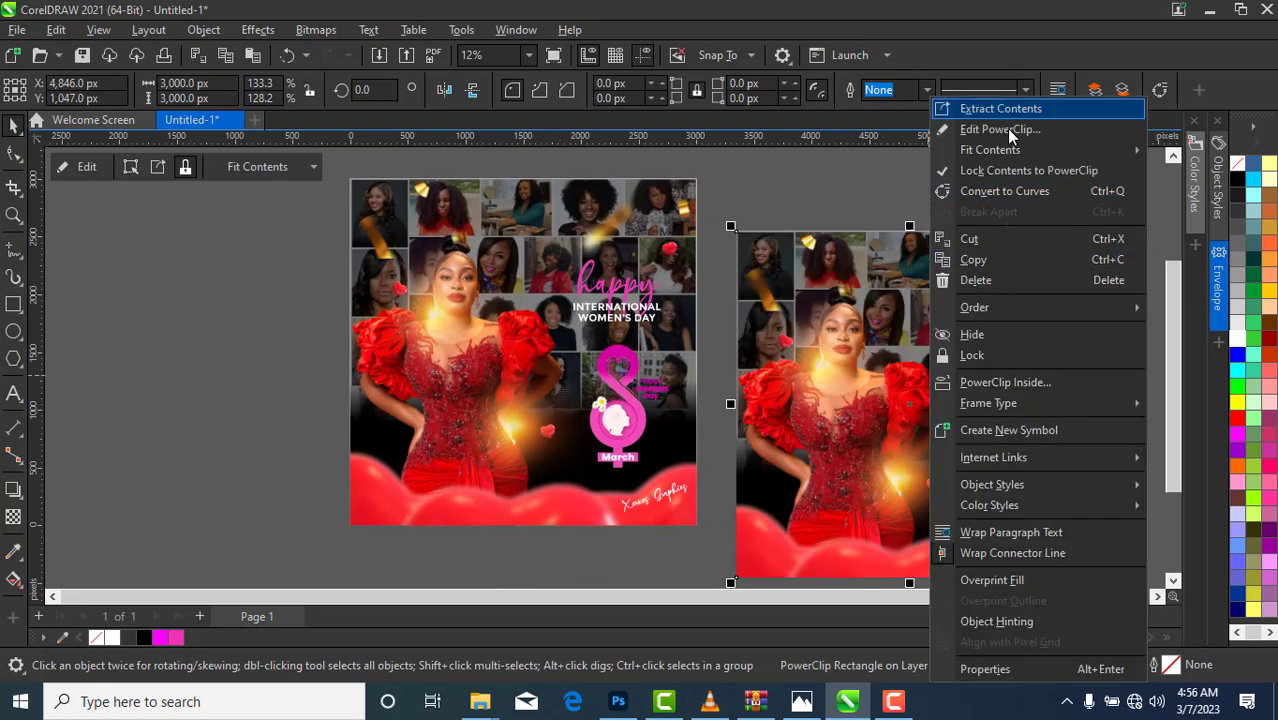
pyautogui.click(320, 30)
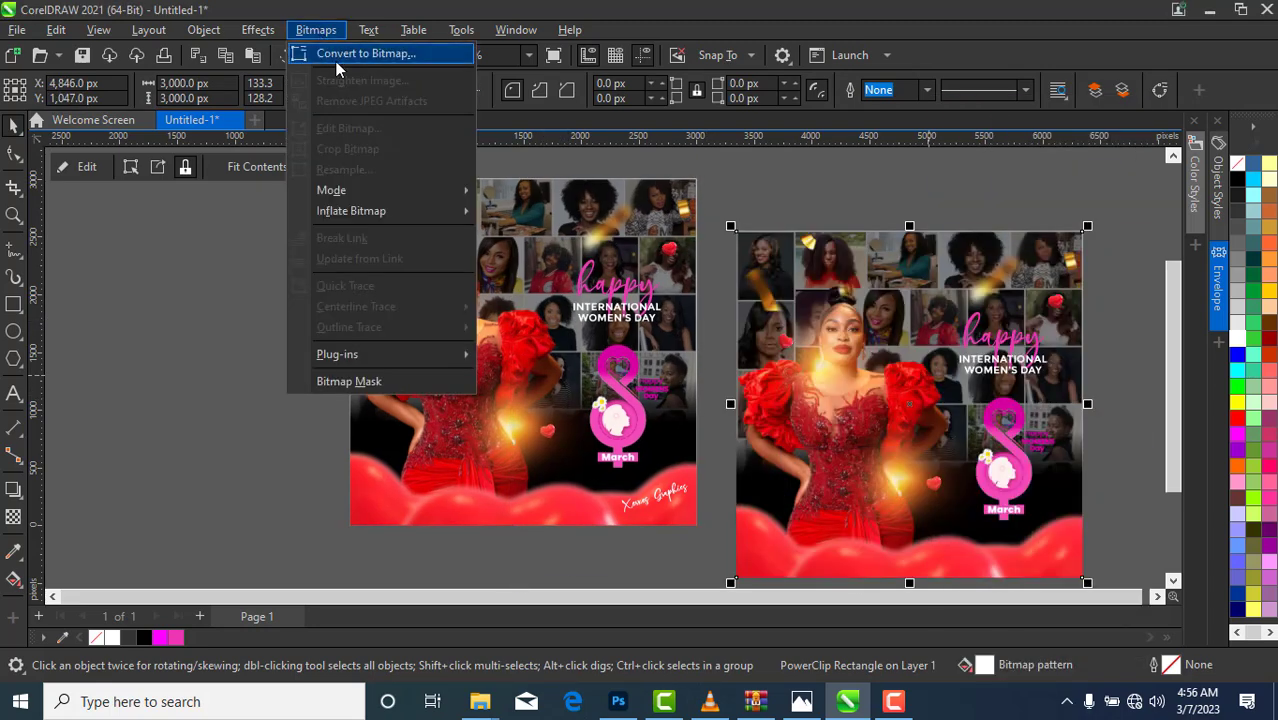
pyautogui.click(336, 58)
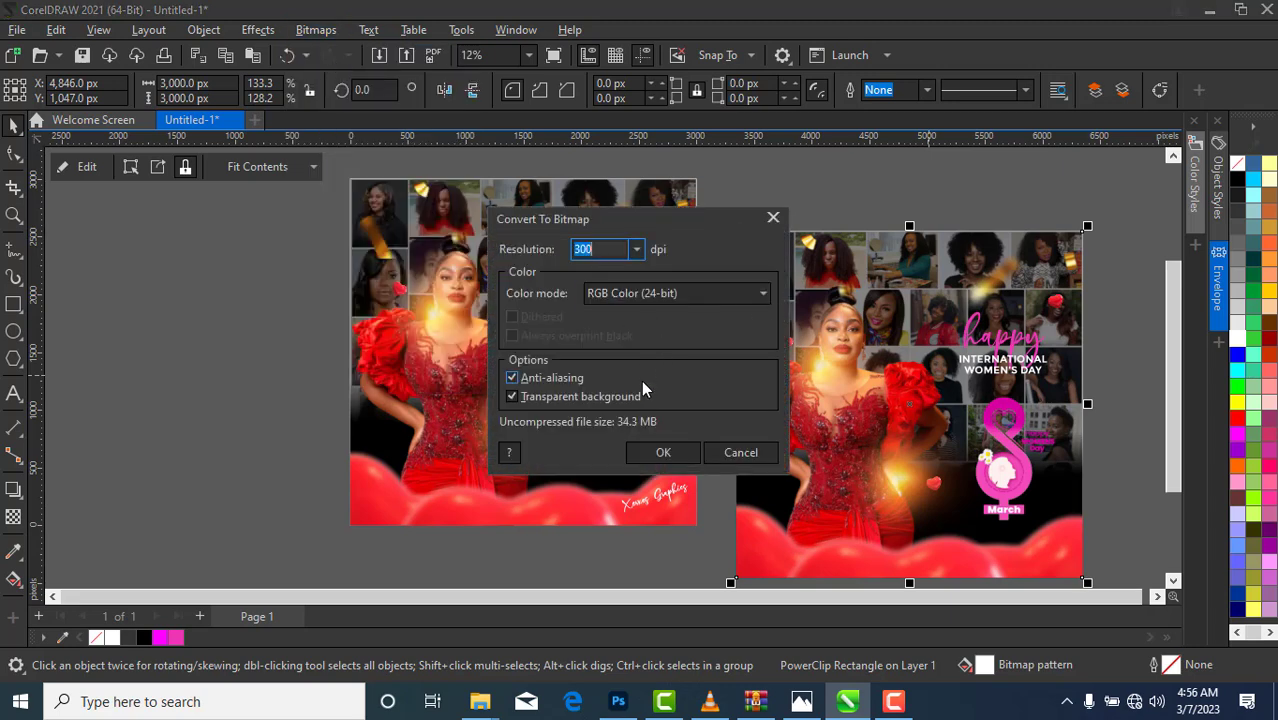
pyautogui.click(662, 453)
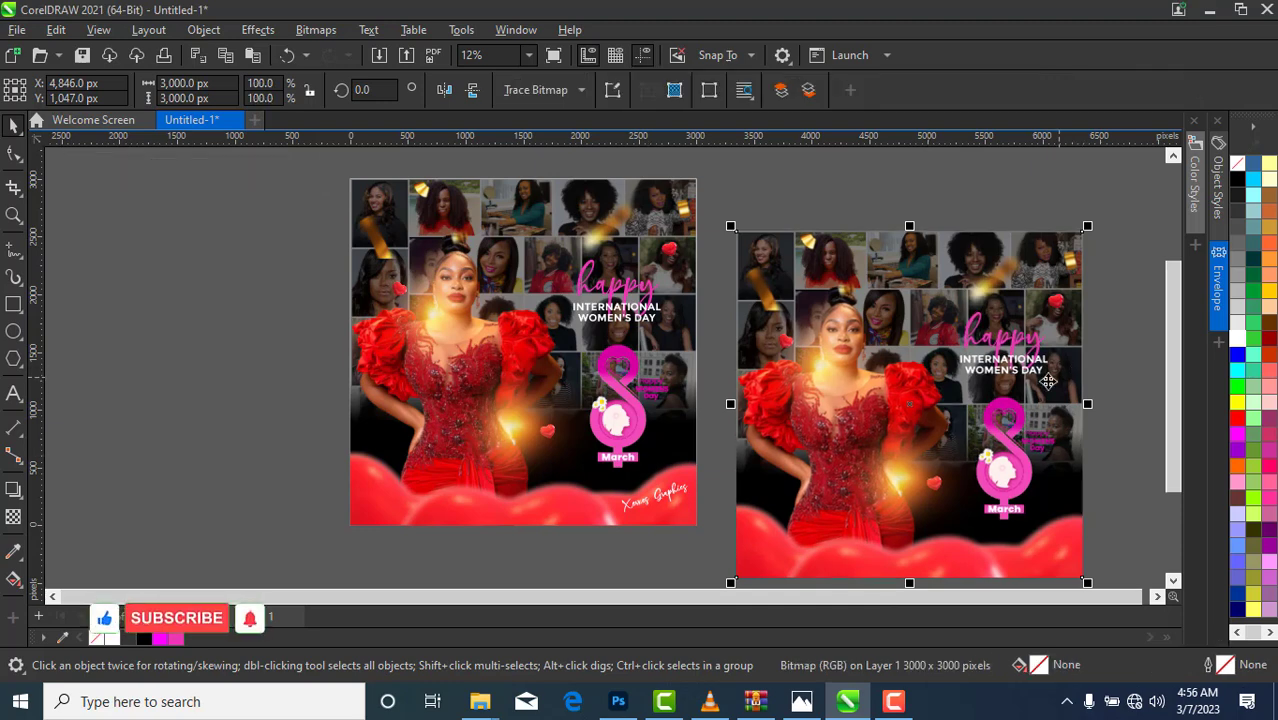
# Step: Move the bitmap copy to the left side of the original flyer, partly overlapping it
pyautogui.moveTo(985, 388); pyautogui.dragTo(913, 340)
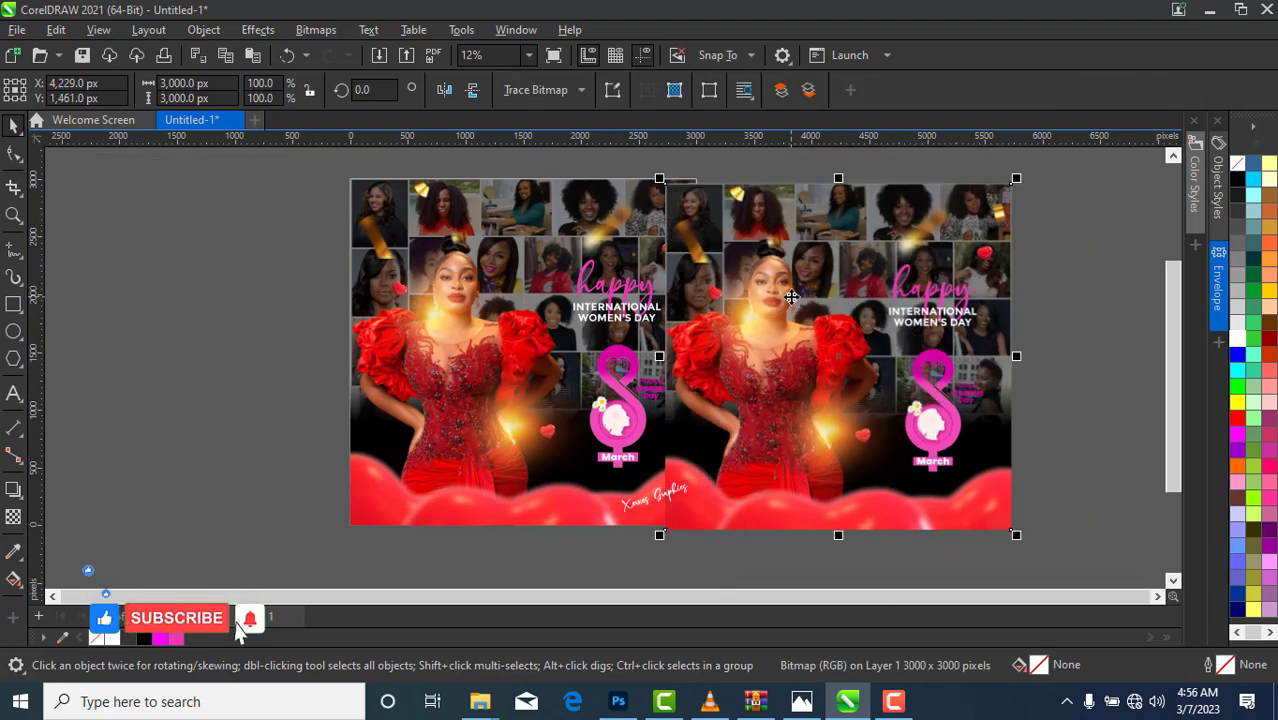
pyautogui.moveTo(805, 325); pyautogui.dragTo(210, 270)
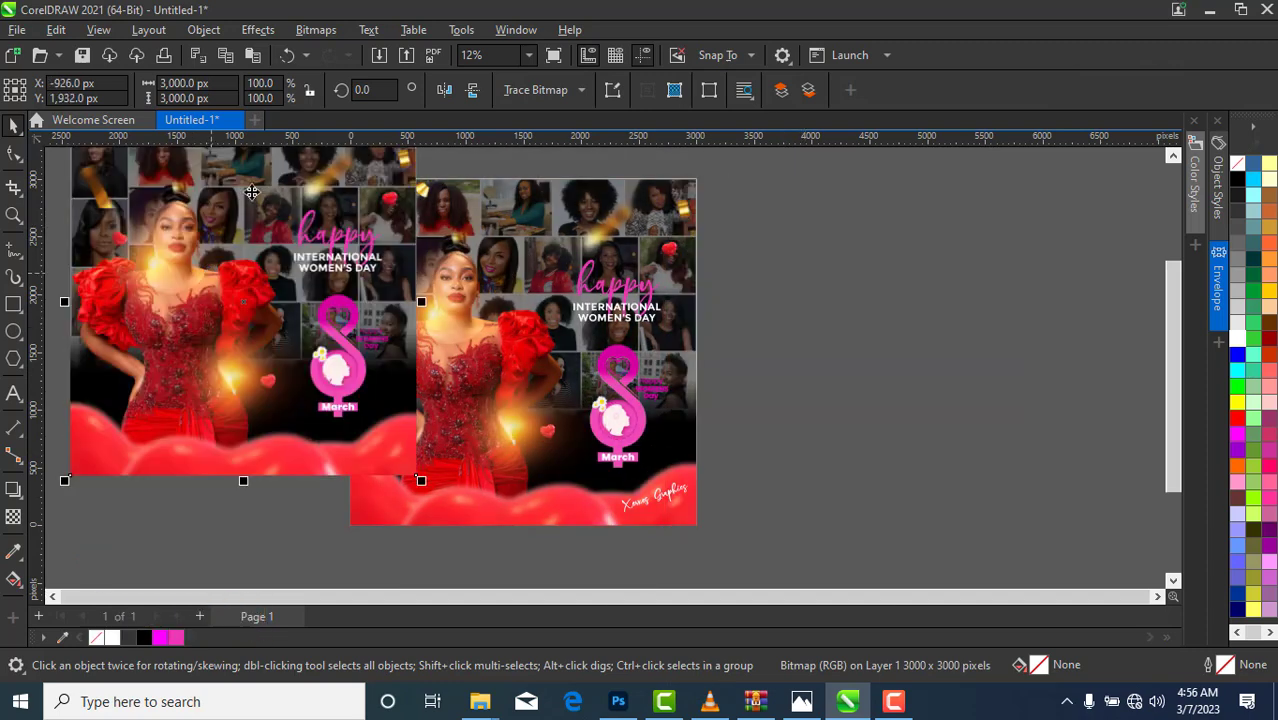
pyautogui.click(257, 30)
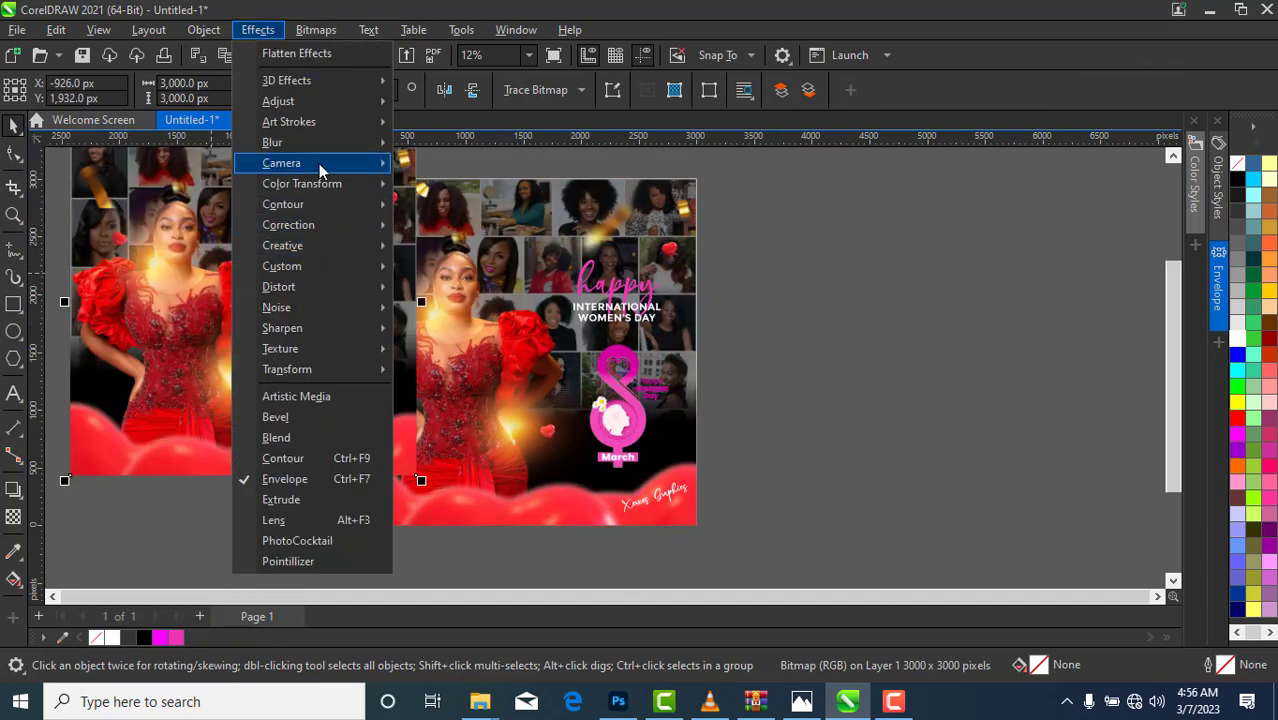
pyautogui.moveTo(367, 105)
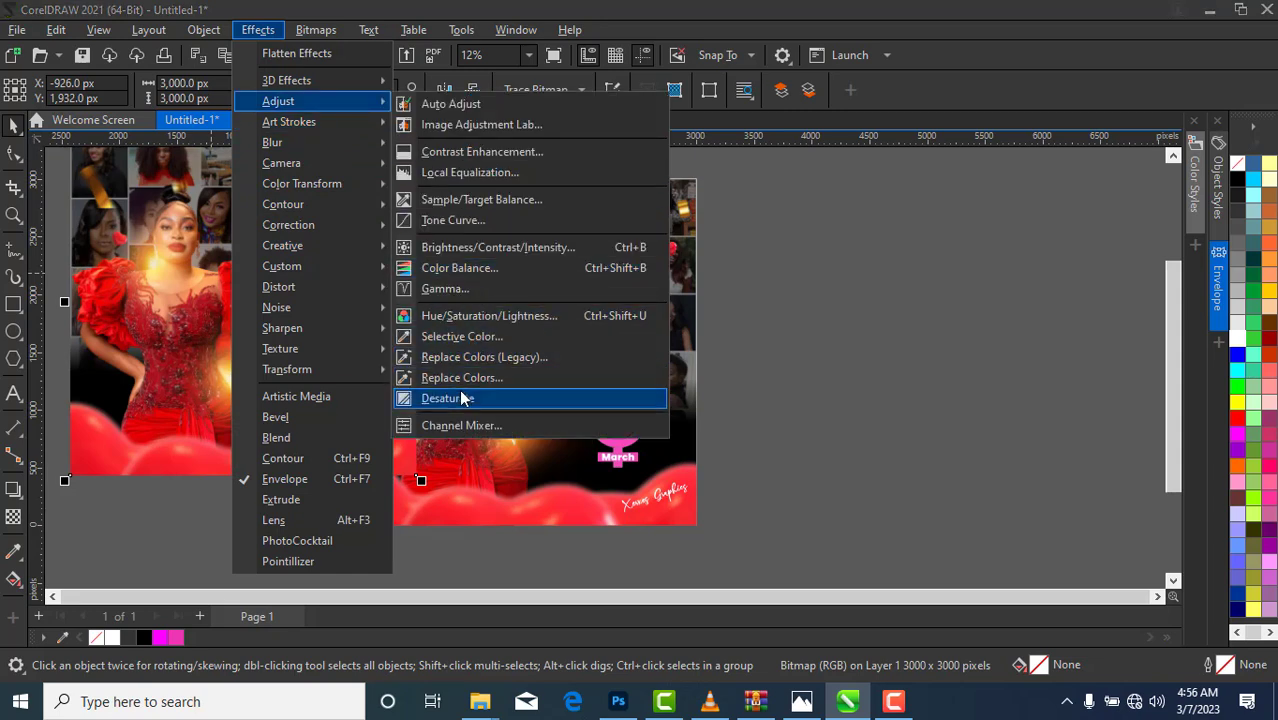
pyautogui.click(462, 150)
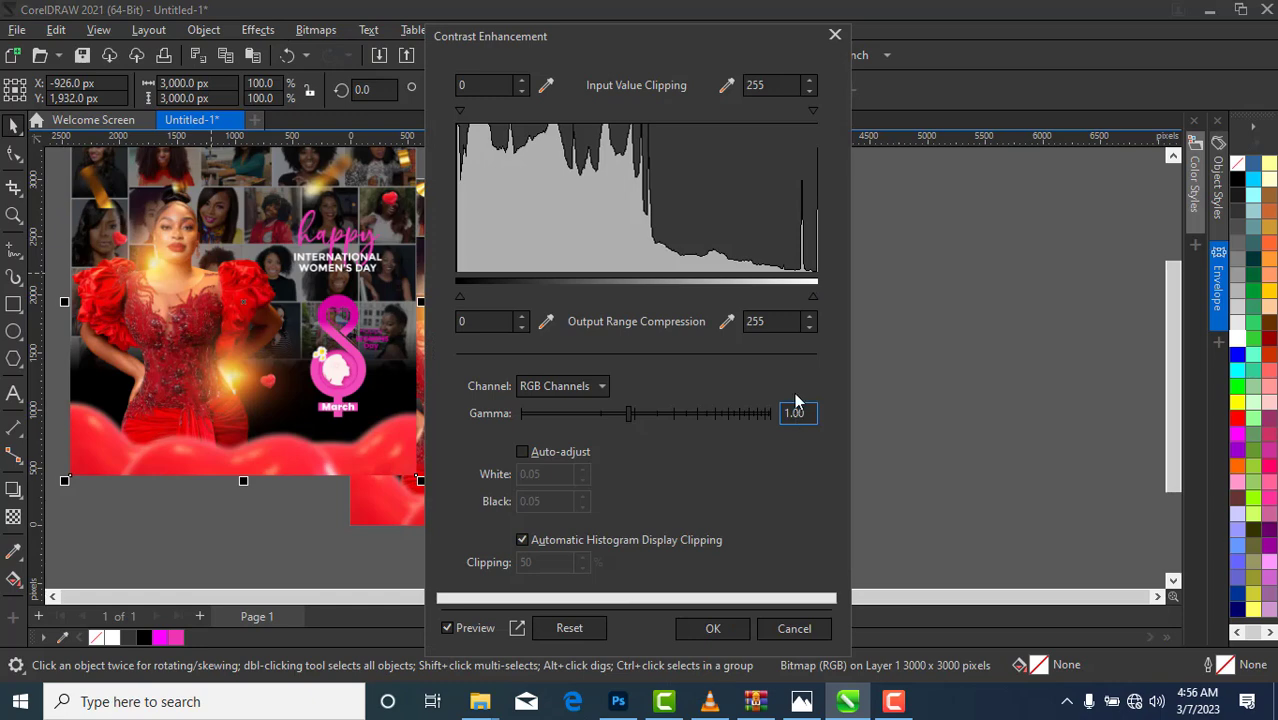
pyautogui.click(830, 38)
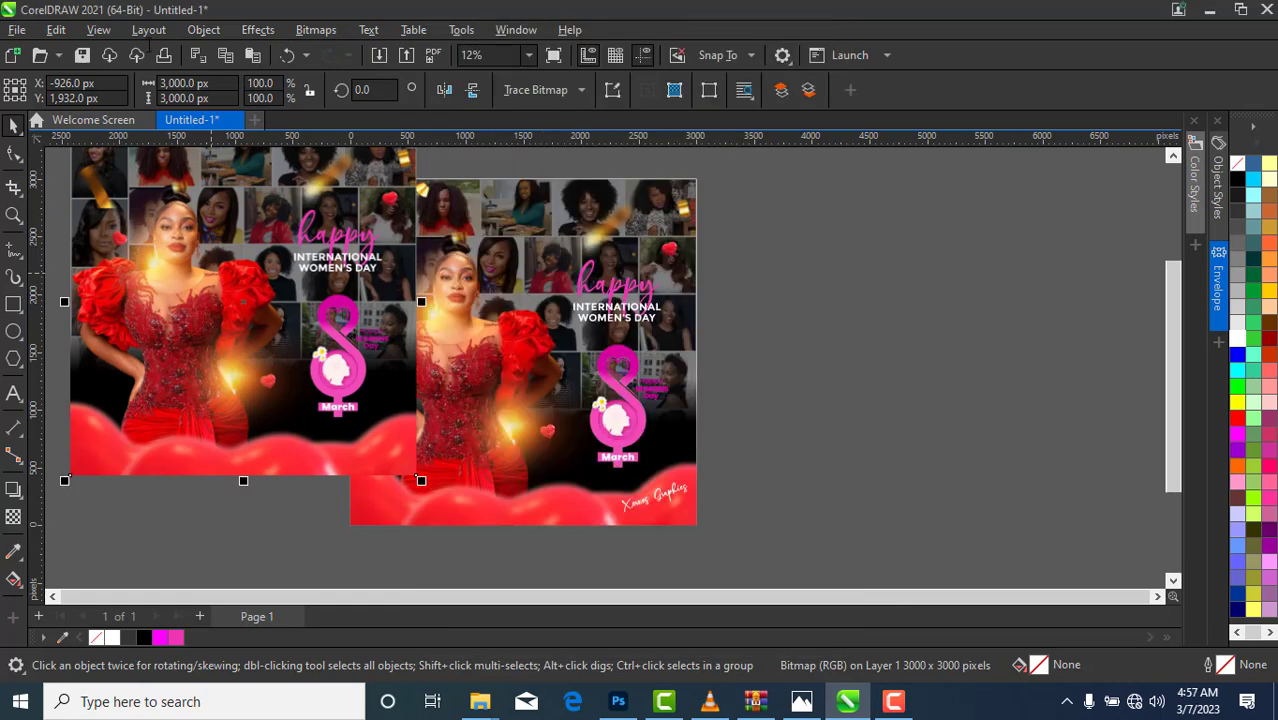
# Step: Try an intensity of 27 on the bitmap copy with Brightness/Contrast/Intensity, and cancel the adjustment
pyautogui.click(257, 29)
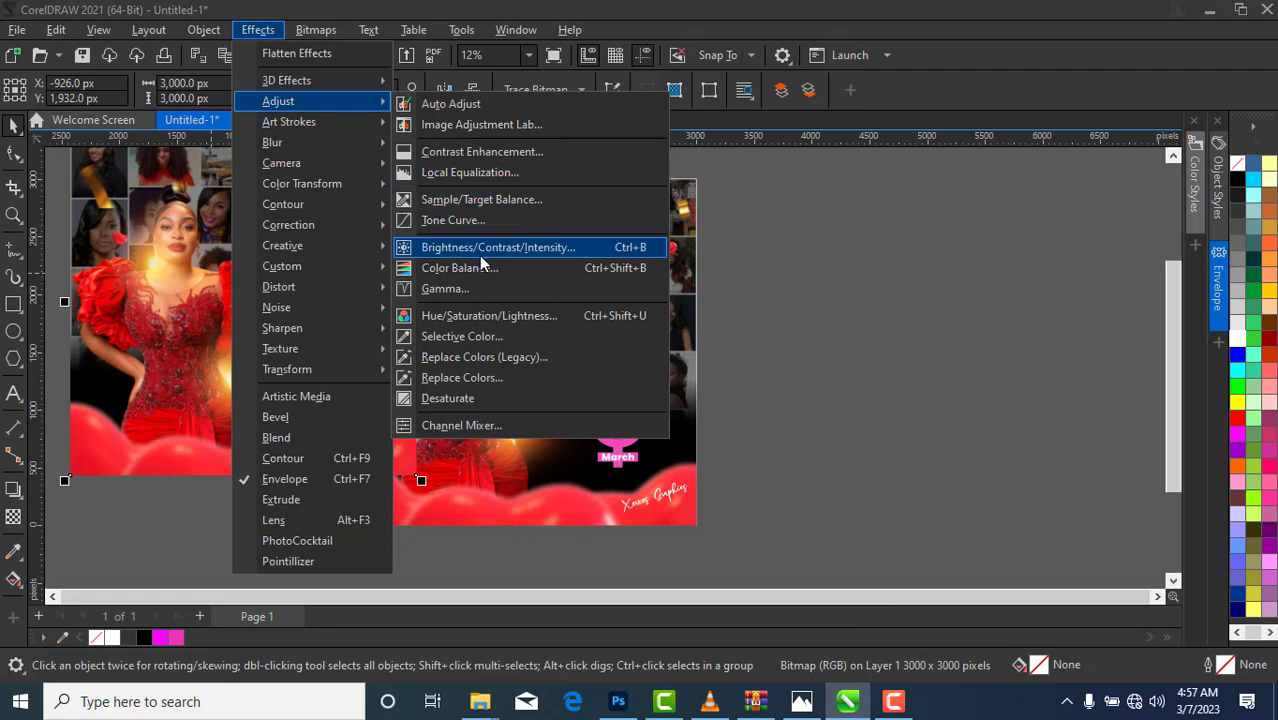
pyautogui.click(493, 256)
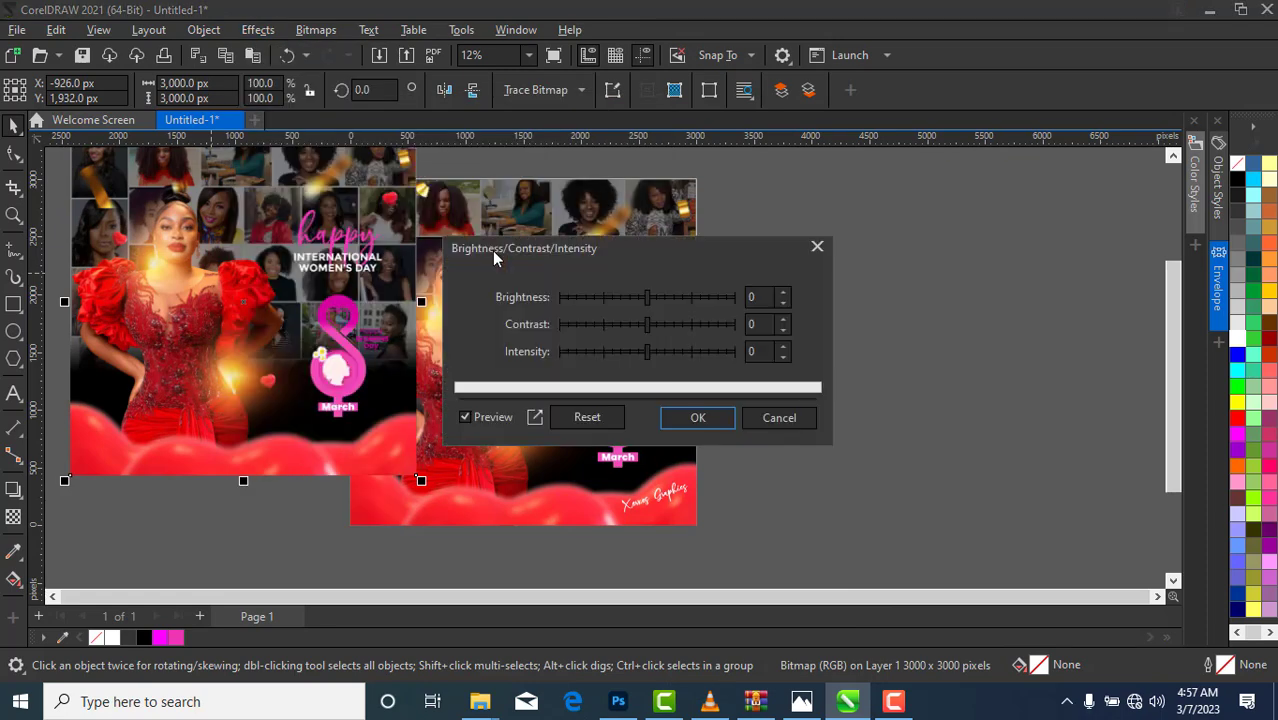
pyautogui.moveTo(647, 352); pyautogui.dragTo(674, 360)
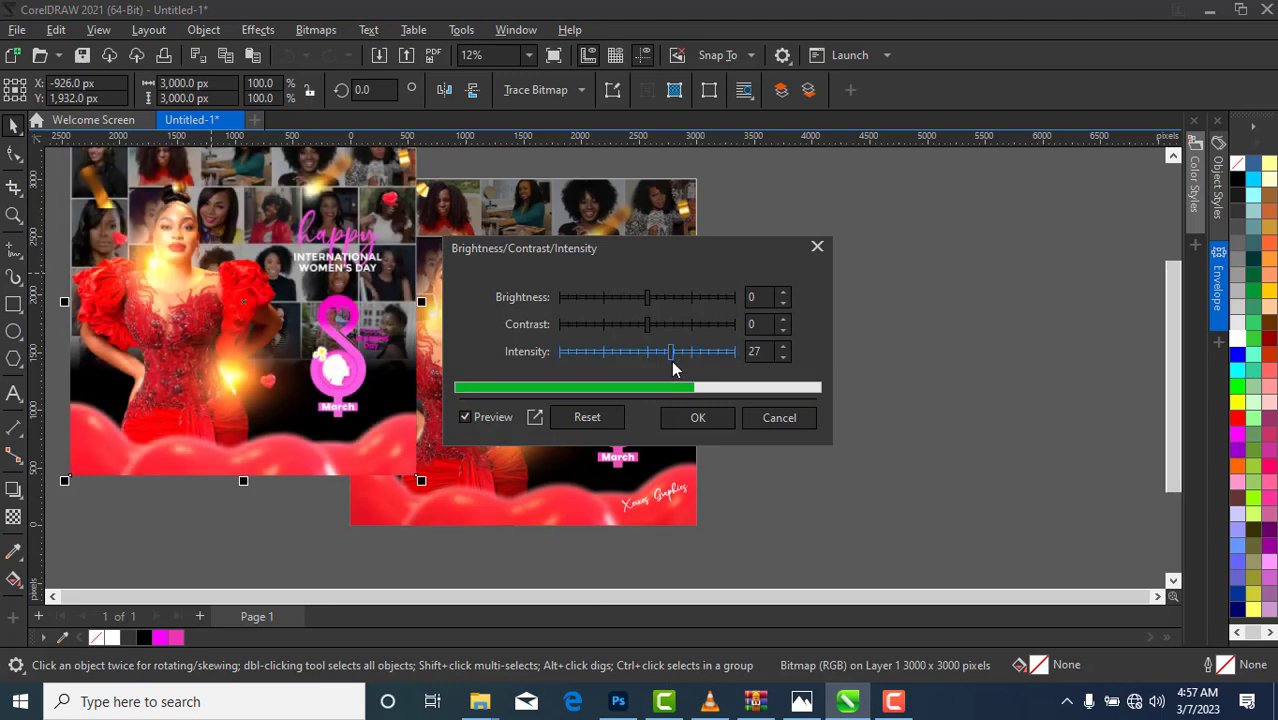
pyautogui.click(757, 424)
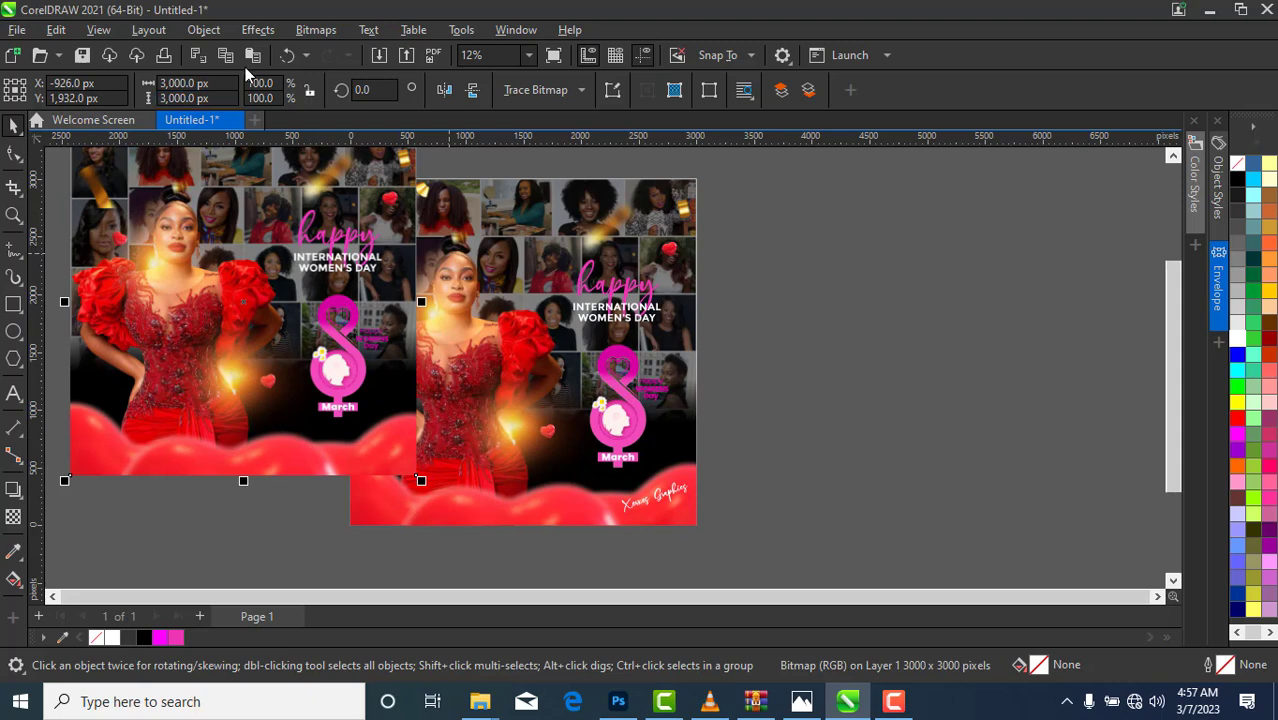
# Step: In the Image Adjustment Lab, undo the remembered settings and set the bitmap copy's contrast to 11, saturation to 5 and midtones to 22
pyautogui.click(257, 29)
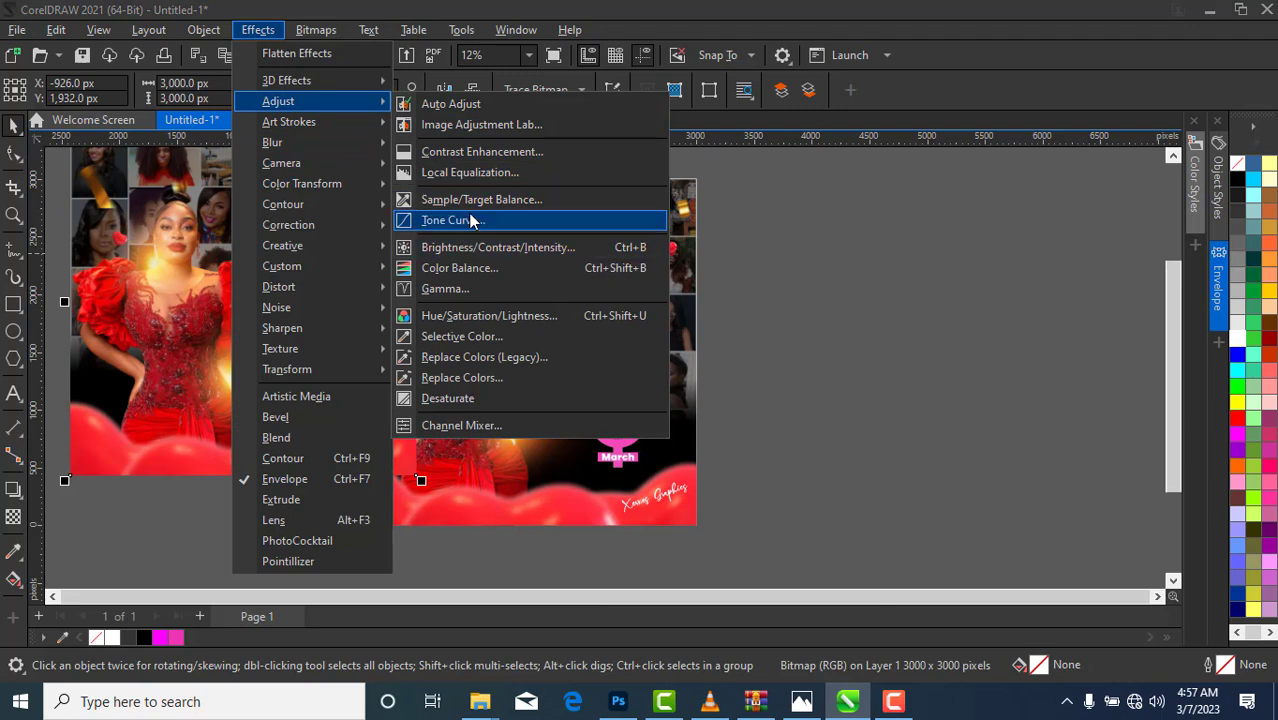
pyautogui.click(484, 125)
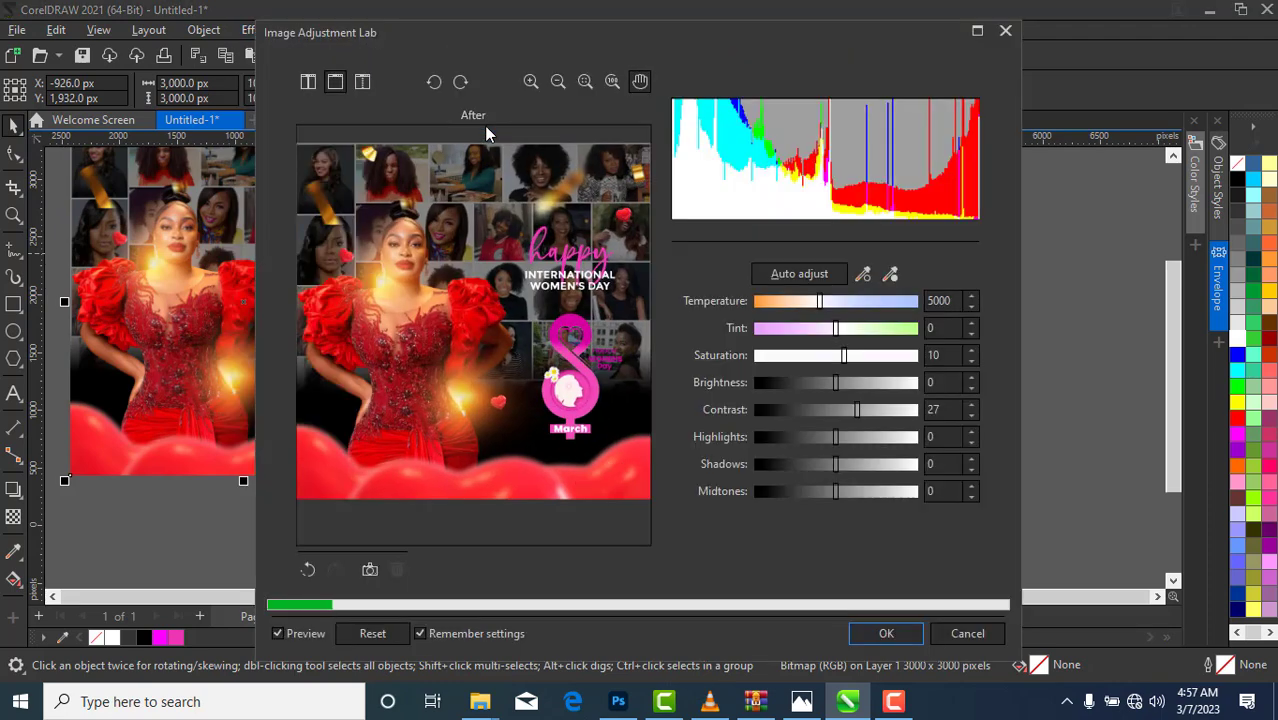
pyautogui.click(308, 569)
pyautogui.click(308, 569)
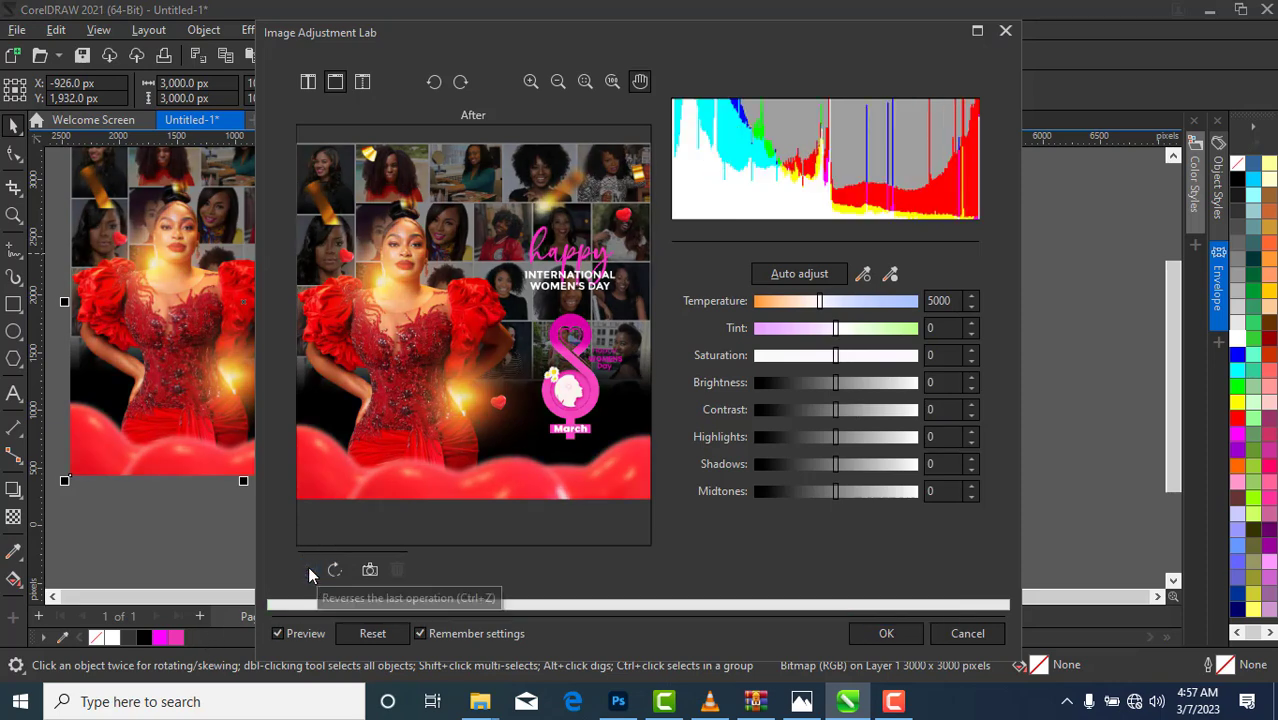
pyautogui.moveTo(835, 414); pyautogui.dragTo(845, 411)
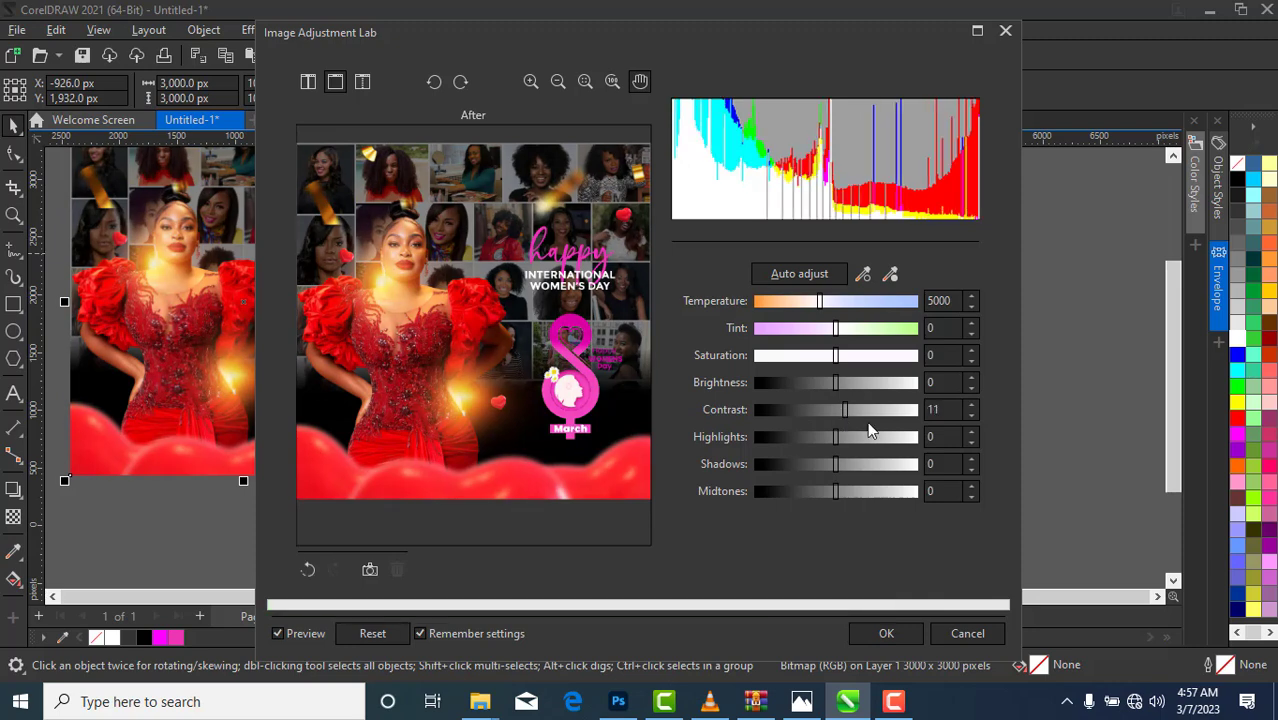
pyautogui.moveTo(835, 355); pyautogui.dragTo(841, 362)
pyautogui.moveTo(836, 491); pyautogui.dragTo(859, 491)
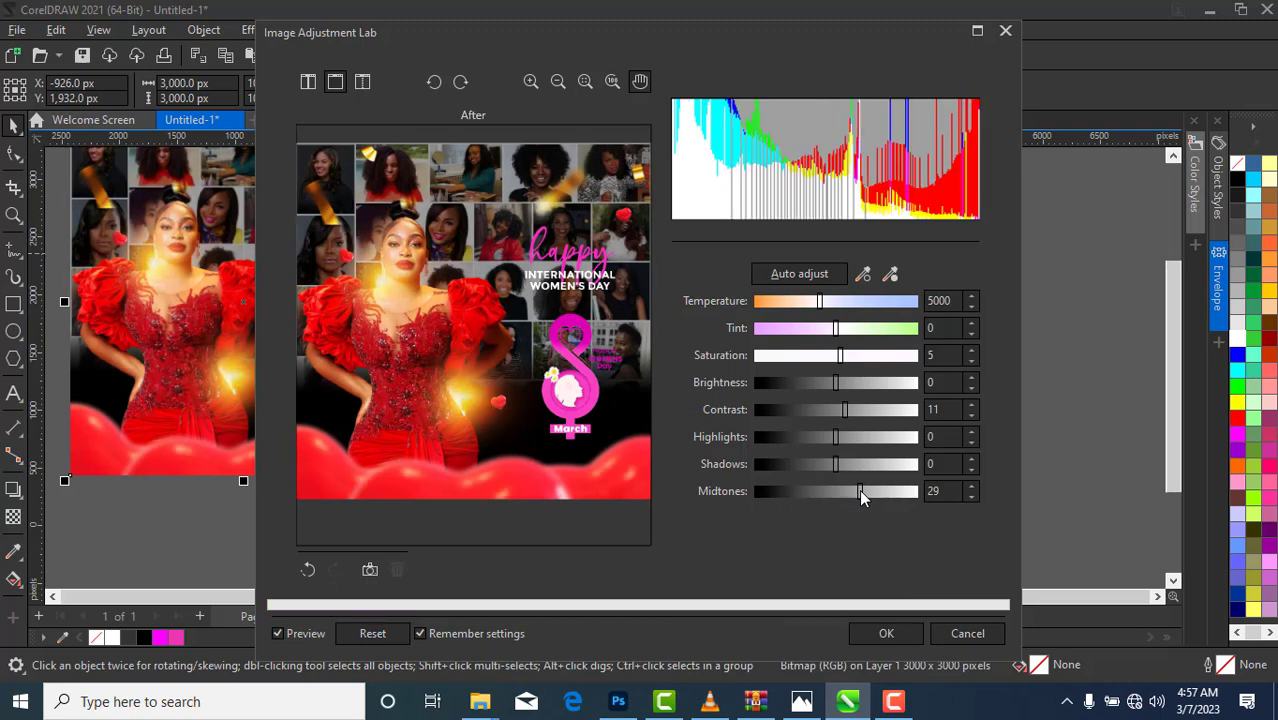
pyautogui.moveTo(856, 489); pyautogui.dragTo(854, 490)
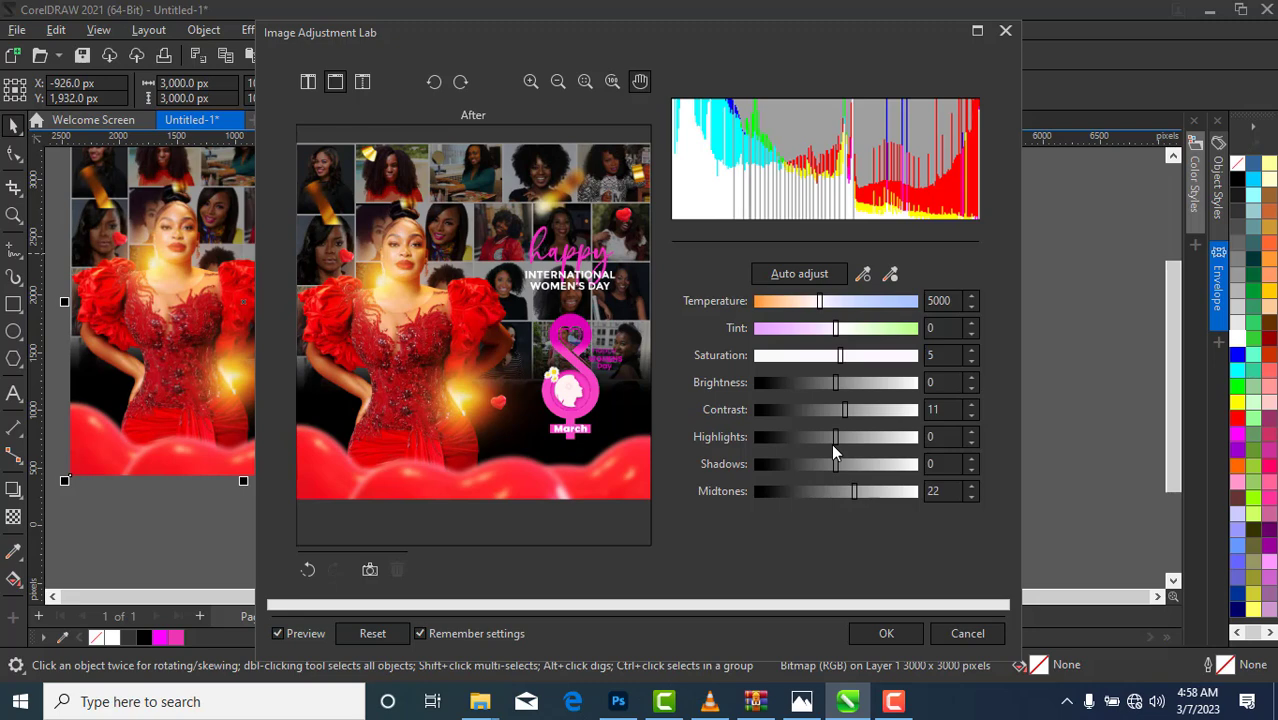
# Step: Set the bitmap copy's shadows to -5, highlights to -6, brightness to -6 and contrast to 14, and apply the adjustments
pyautogui.moveTo(834, 465); pyautogui.dragTo(826, 472)
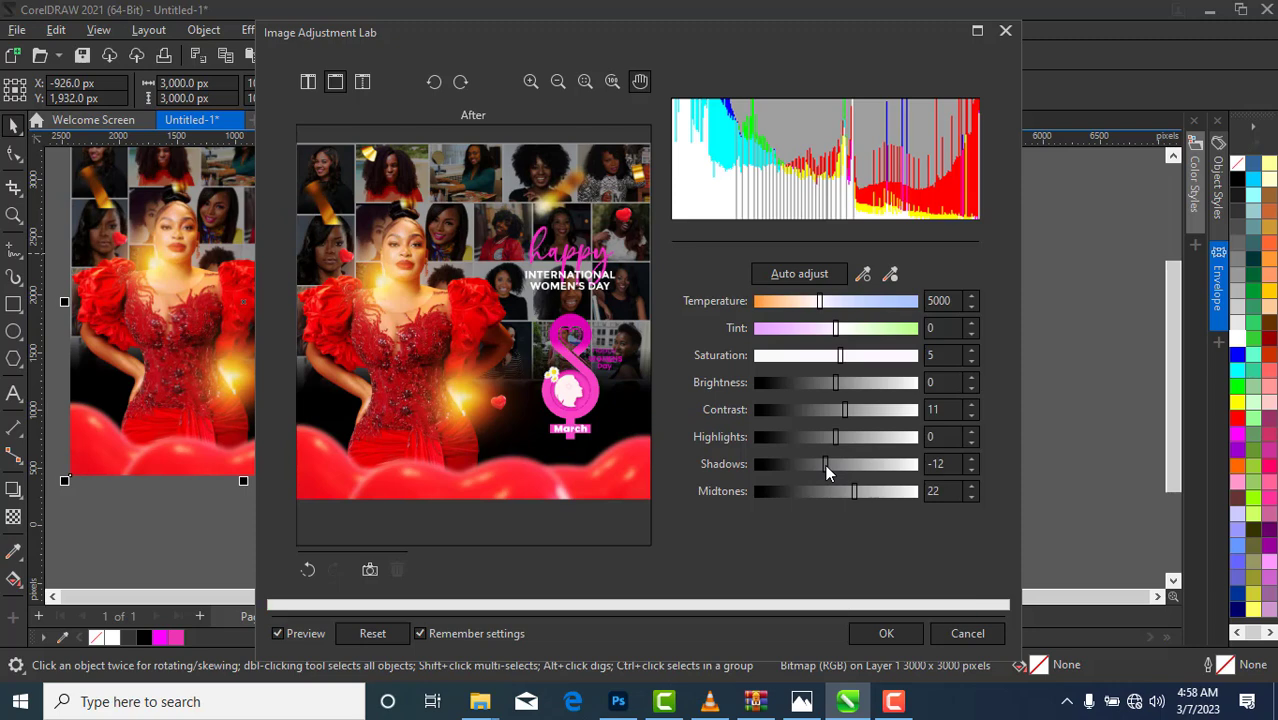
pyautogui.moveTo(826, 465); pyautogui.dragTo(830, 465)
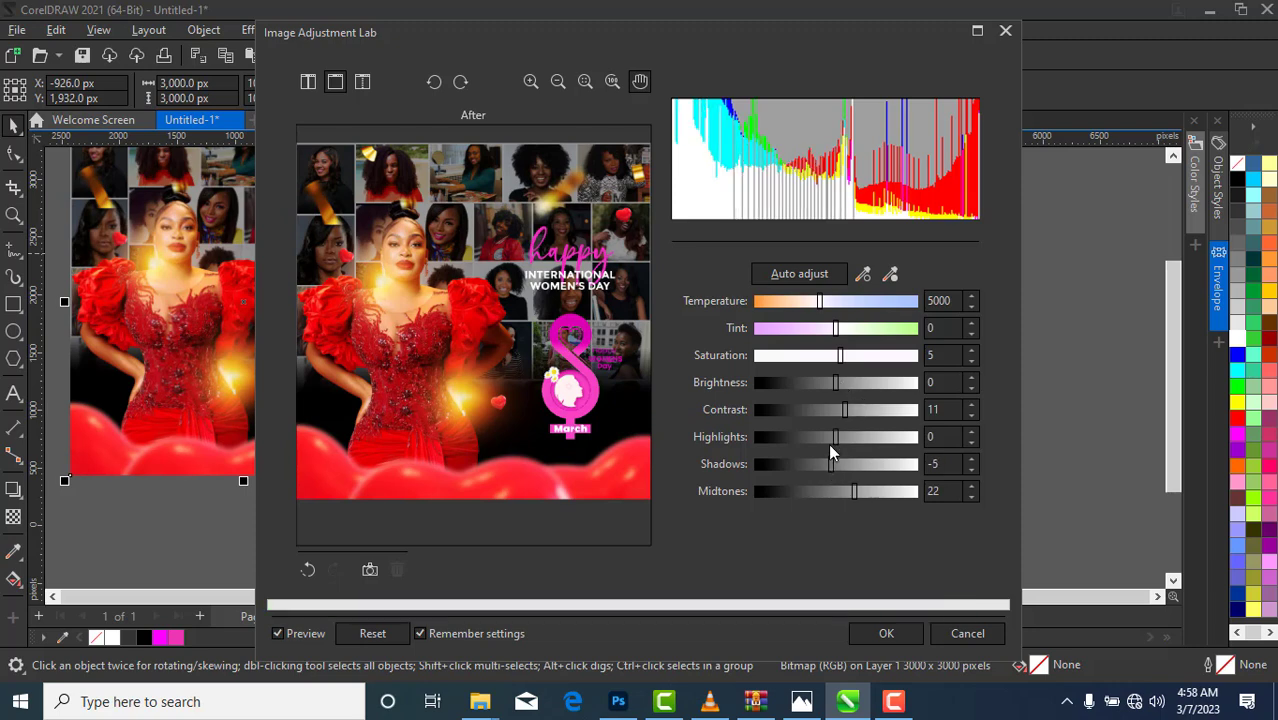
pyautogui.moveTo(831, 436); pyautogui.dragTo(829, 434)
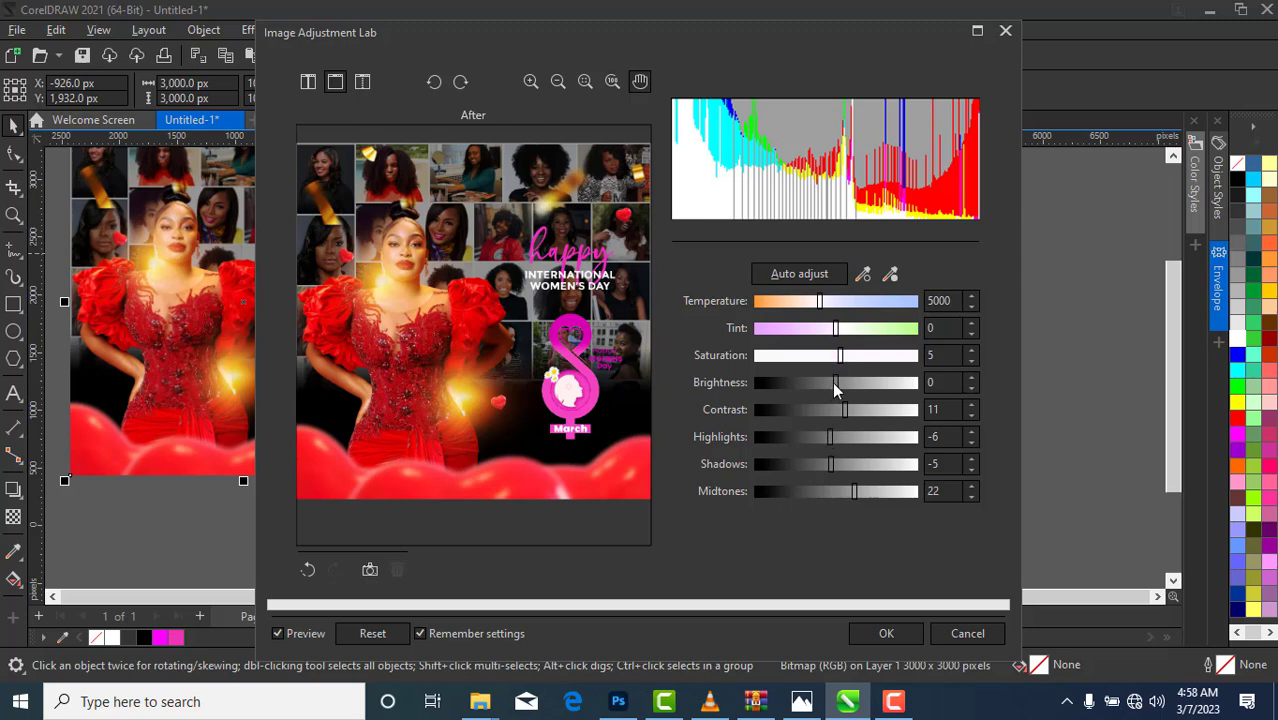
pyautogui.moveTo(834, 388); pyautogui.dragTo(833, 384)
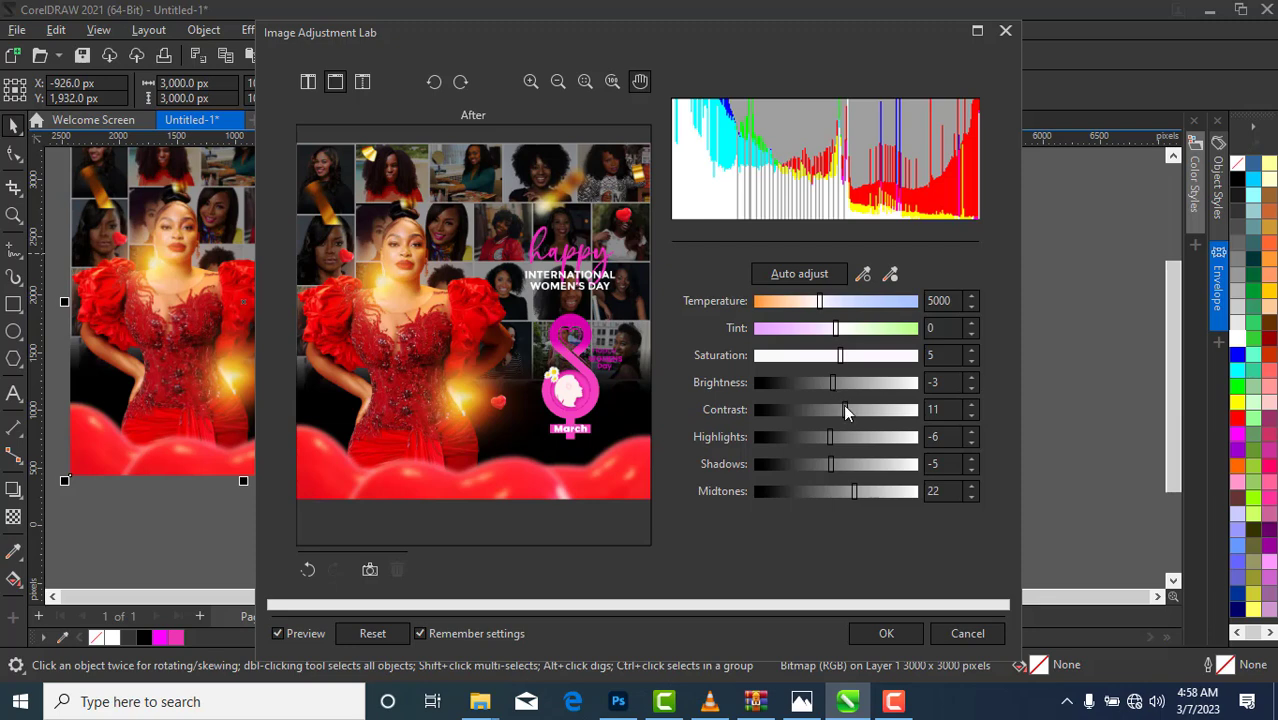
pyautogui.moveTo(845, 410); pyautogui.dragTo(847, 410)
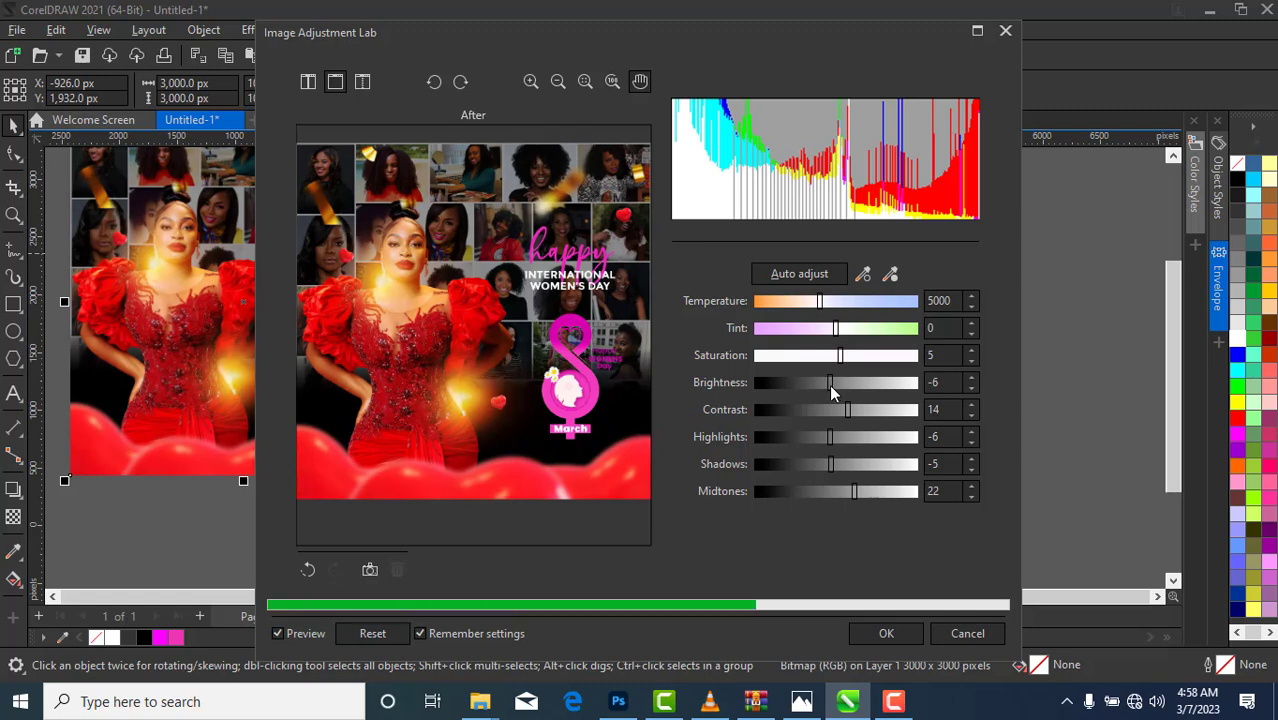
pyautogui.click(906, 633)
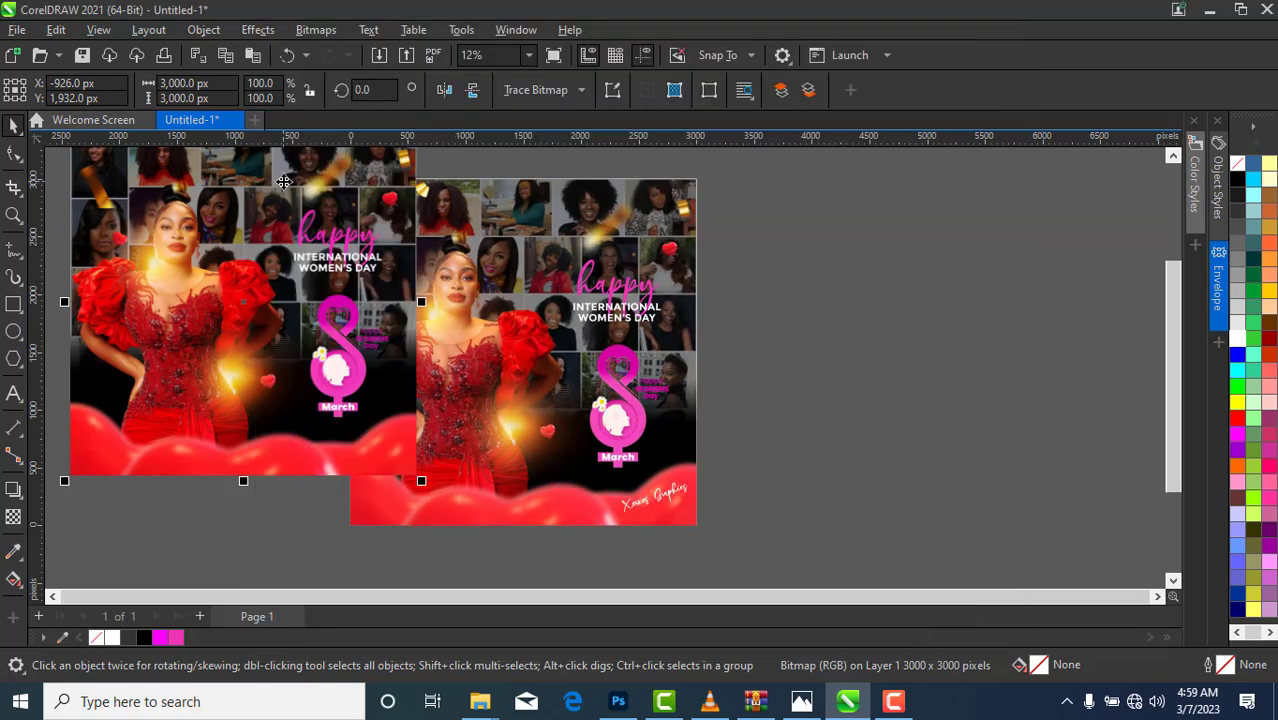
# Step: Try a darker Tone Curve on the bitmap copy with points at X 121, Y 123 and X 77, Y 55, plus one in the highlights
pyautogui.click(257, 29)
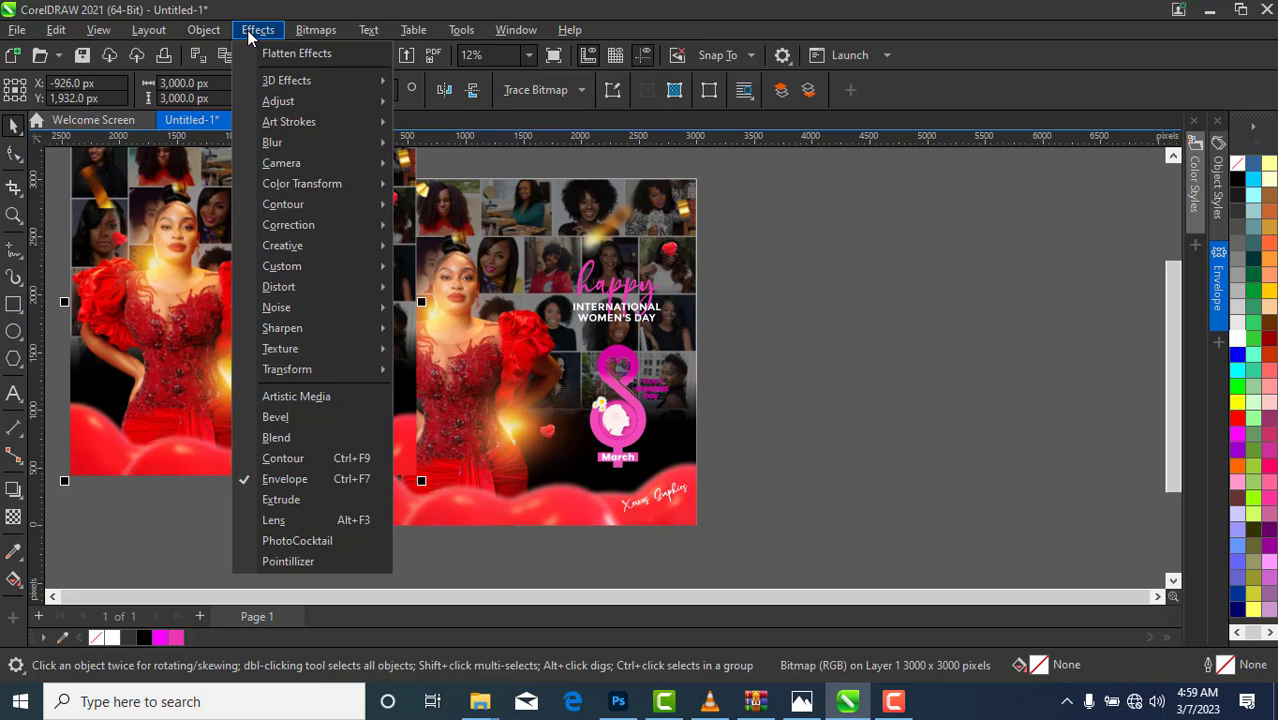
pyautogui.moveTo(347, 105)
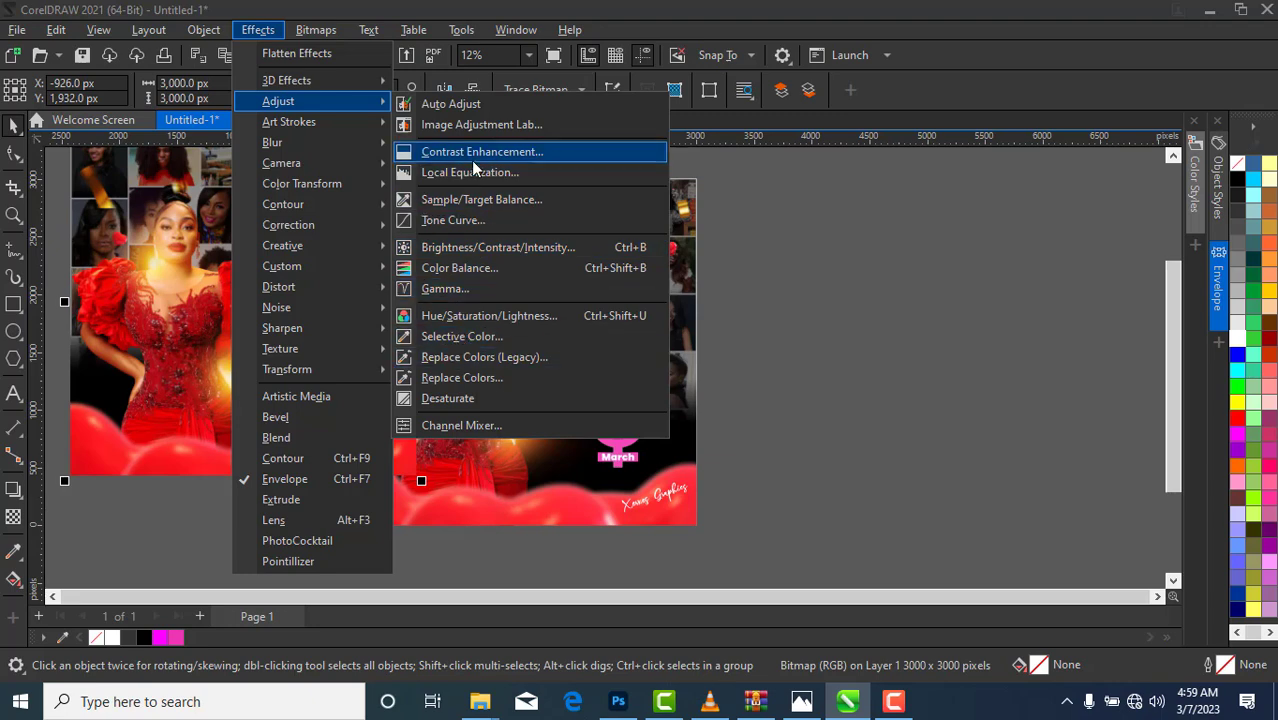
pyautogui.click(469, 222)
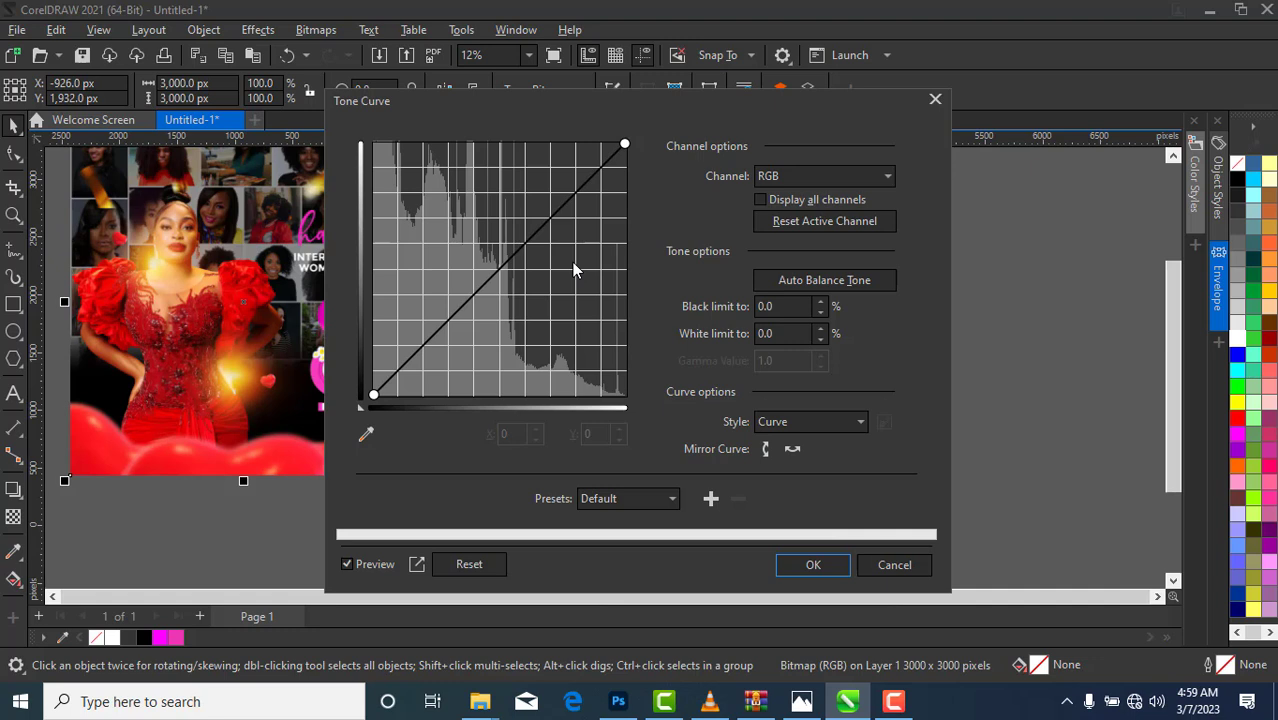
pyautogui.click(493, 277)
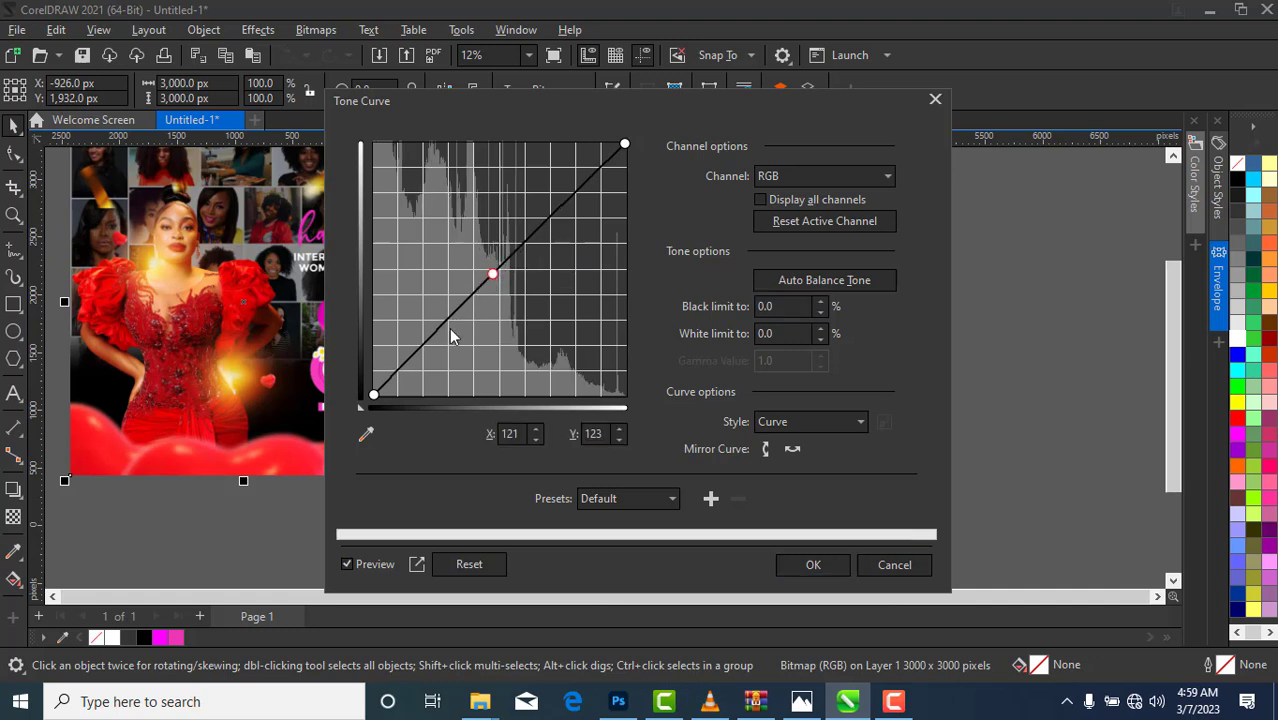
pyautogui.moveTo(423, 339)
pyautogui.mouseDown()
pyautogui.moveTo(434, 349)
pyautogui.moveTo(429, 334)
pyautogui.mouseUp()
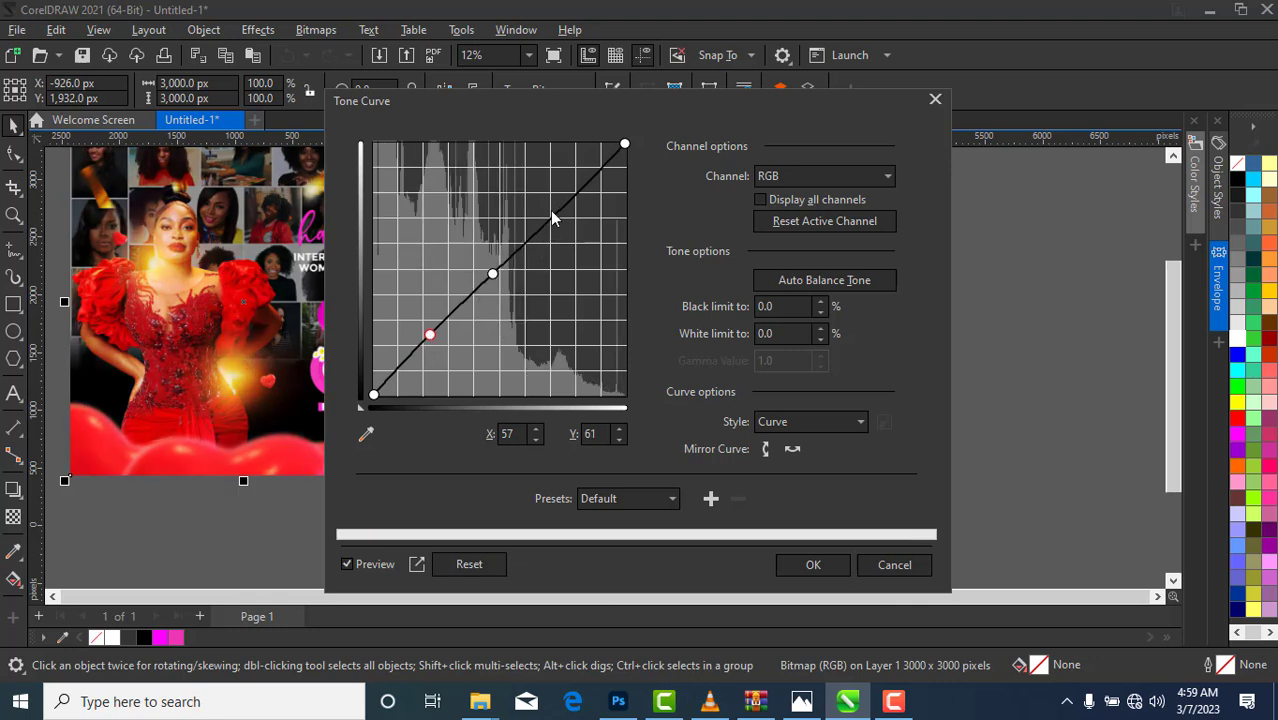
pyautogui.moveTo(549, 211); pyautogui.dragTo(556, 222)
pyautogui.moveTo(429, 333); pyautogui.dragTo(446, 338)
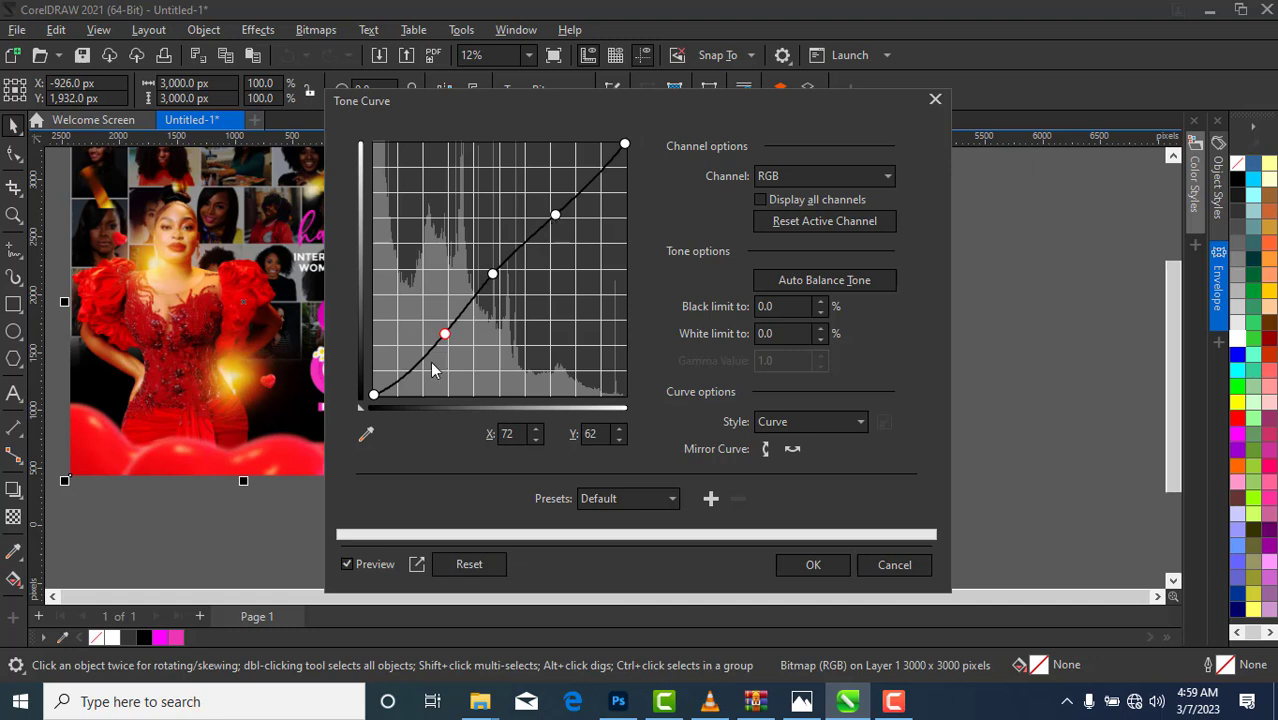
pyautogui.moveTo(445, 334)
pyautogui.mouseDown()
pyautogui.moveTo(442, 345)
pyautogui.moveTo(450, 337)
pyautogui.mouseUp()
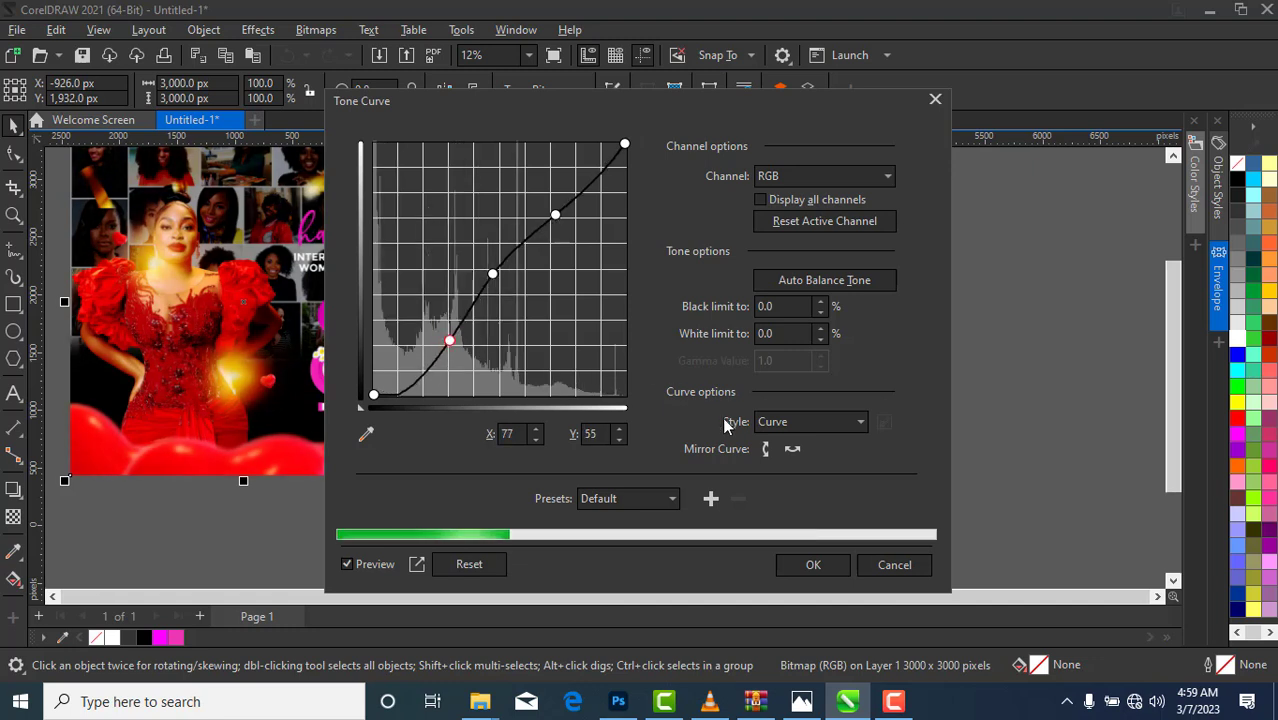
# Step: Keep the Curve style and reset the tone curve of the bitmap copy
pyautogui.click(828, 421)
pyautogui.click(827, 443)
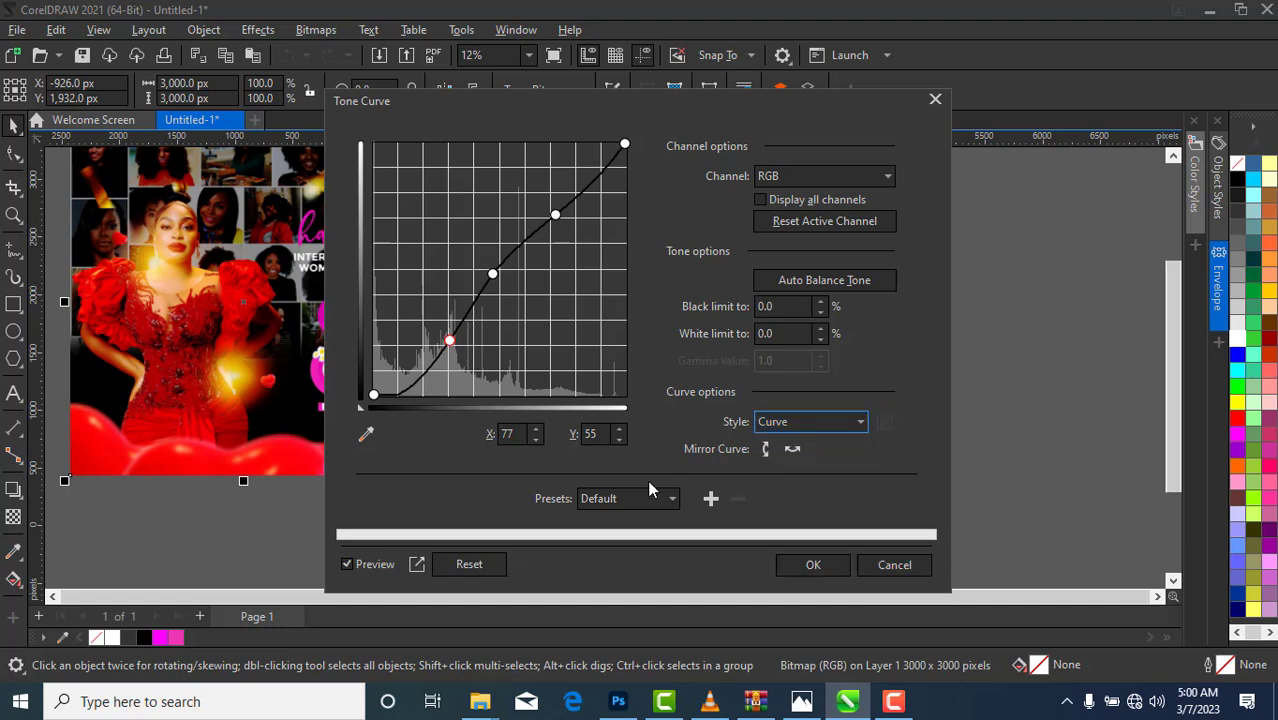
pyautogui.click(439, 566)
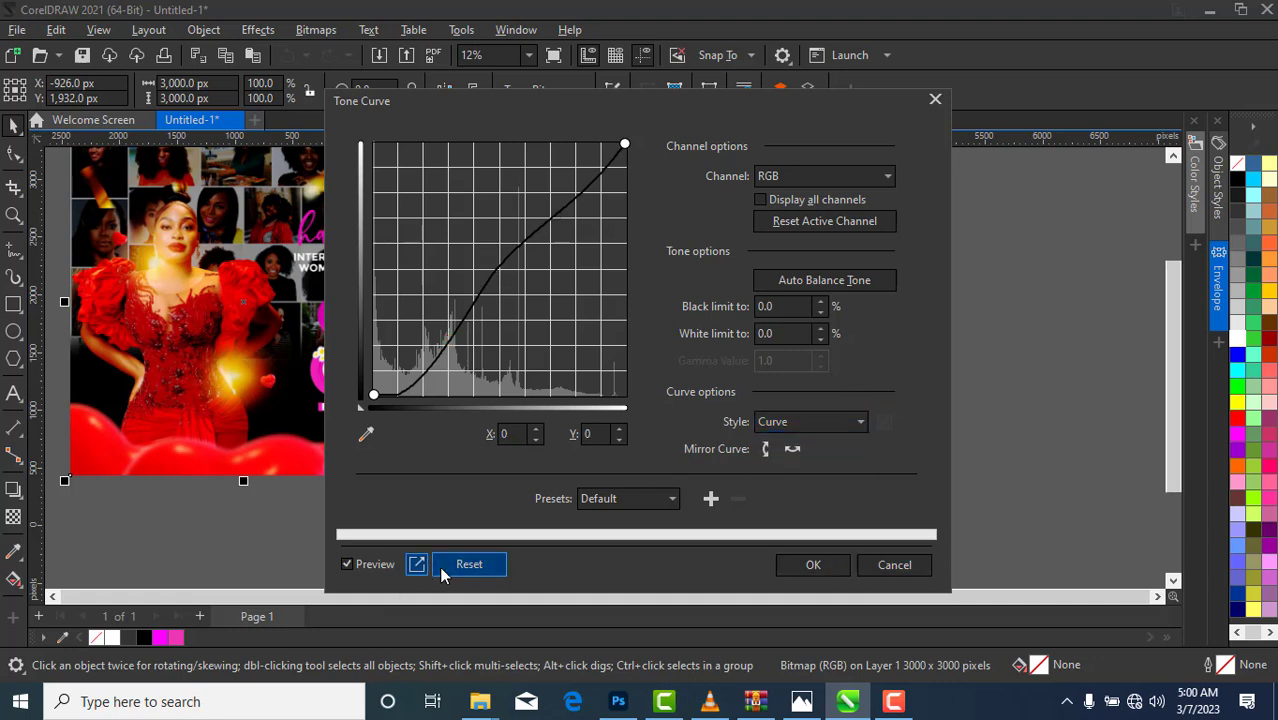
# Step: Try the Straight and Freehand curve styles for the bitmap copy's tone curve, and cancel the adjustment
pyautogui.click(791, 424)
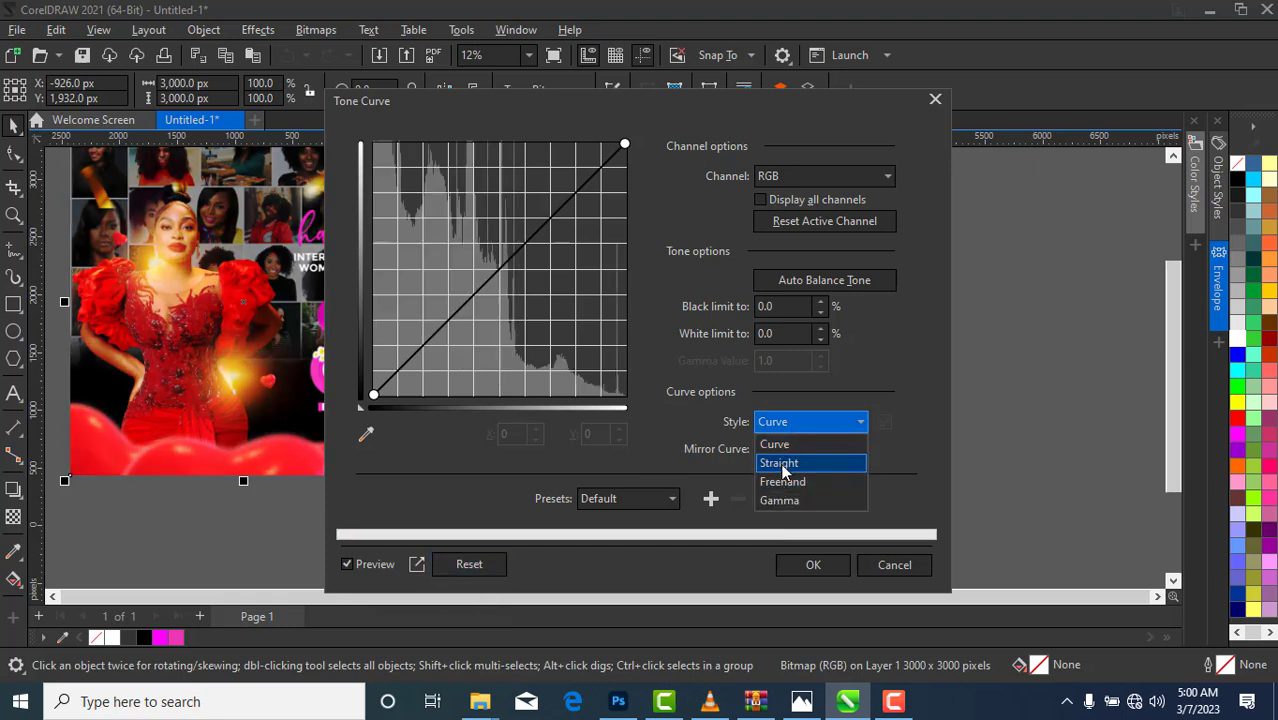
pyautogui.click(780, 463)
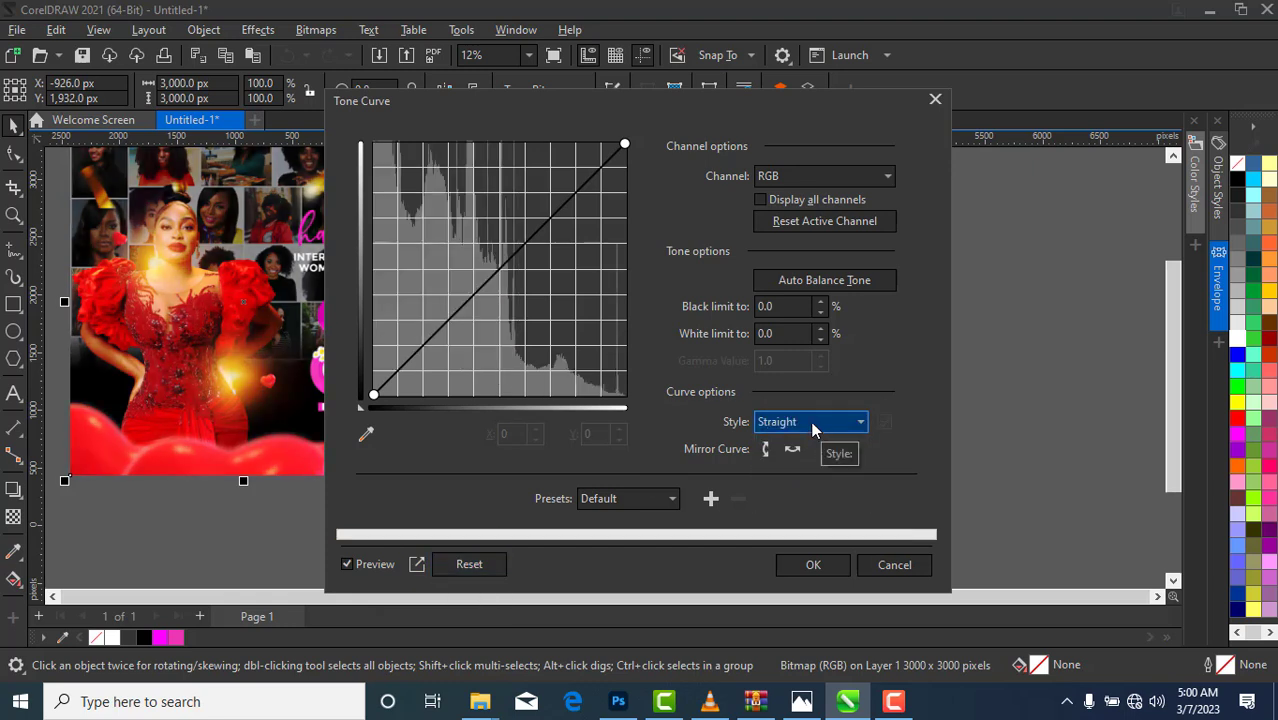
pyautogui.click(810, 421)
pyautogui.click(787, 479)
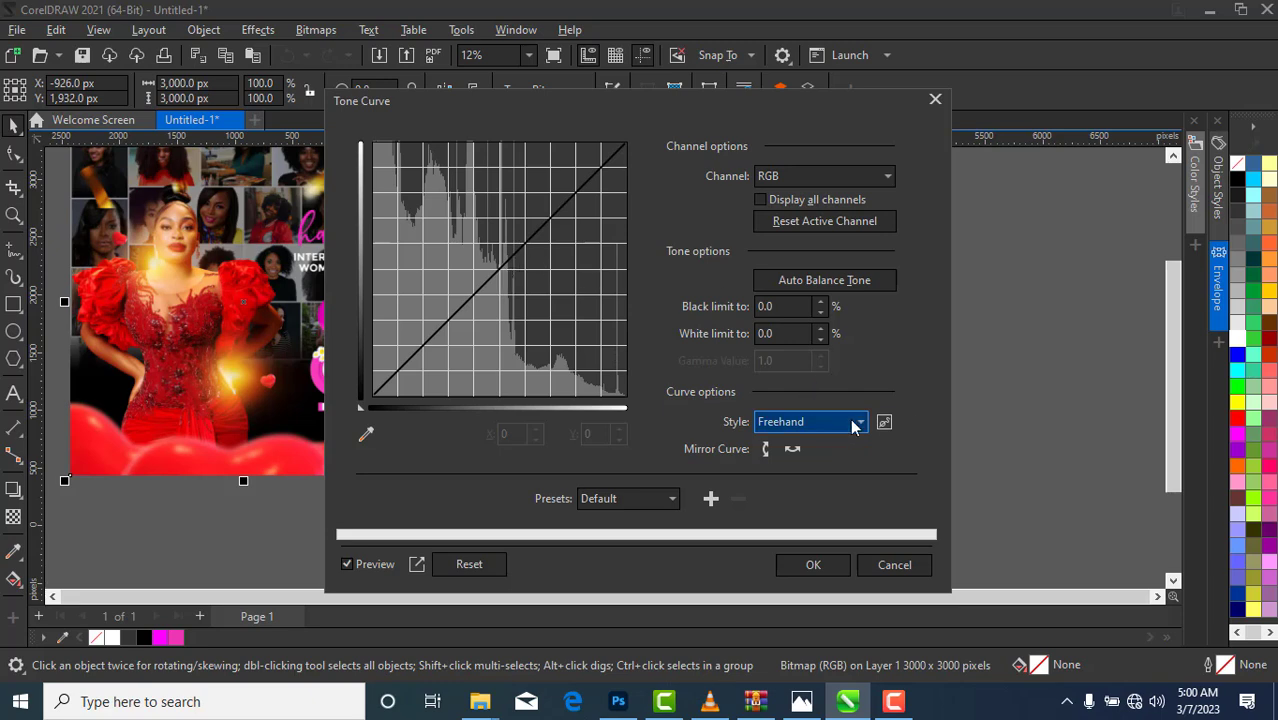
pyautogui.click(887, 566)
pyautogui.click(883, 564)
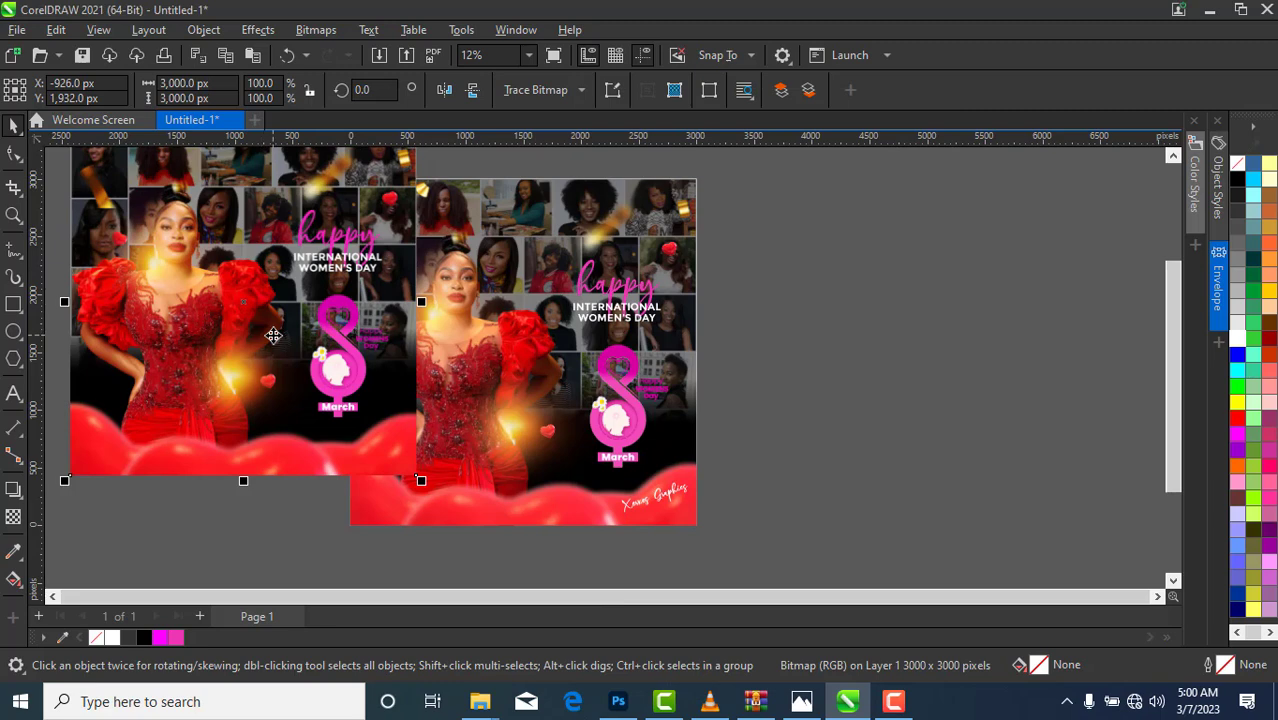
# Step: Move the bitmap copy to about X -739, Y 1,534 px and export only it to the Desktop as the high quality JPEG Untitled-1
pyautogui.moveTo(242, 290); pyautogui.dragTo(264, 336)
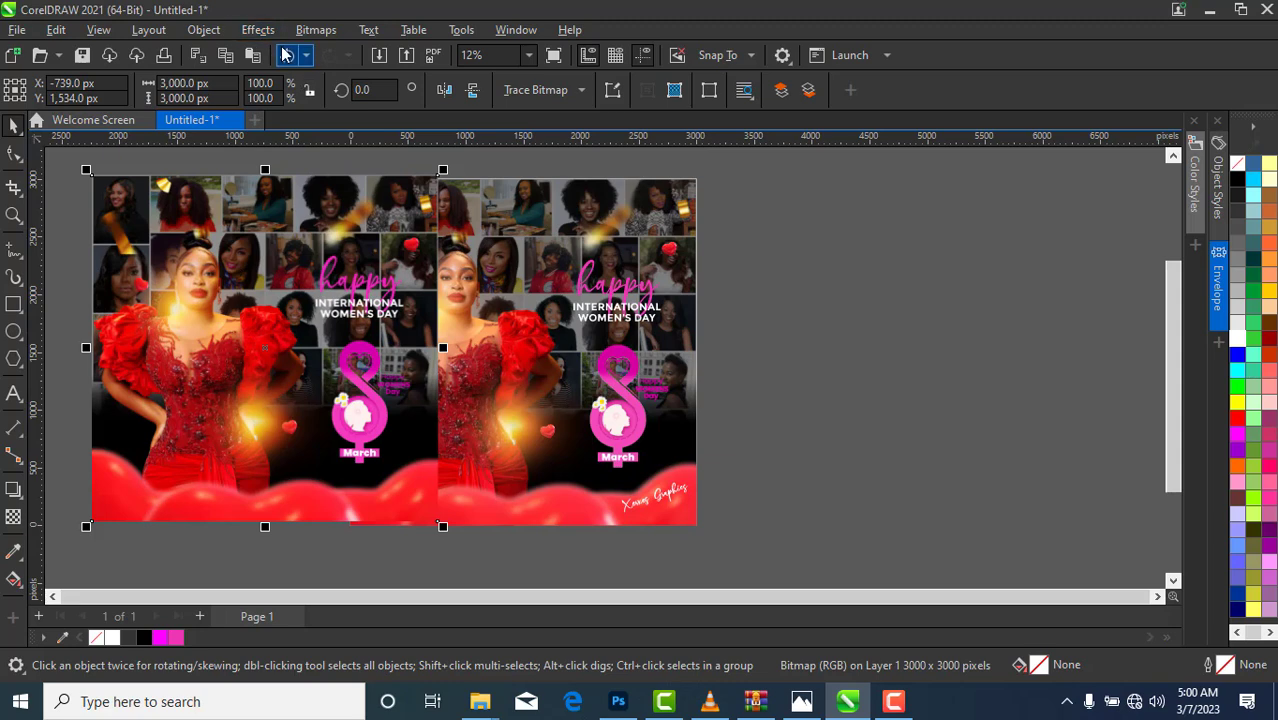
pyautogui.click(410, 57)
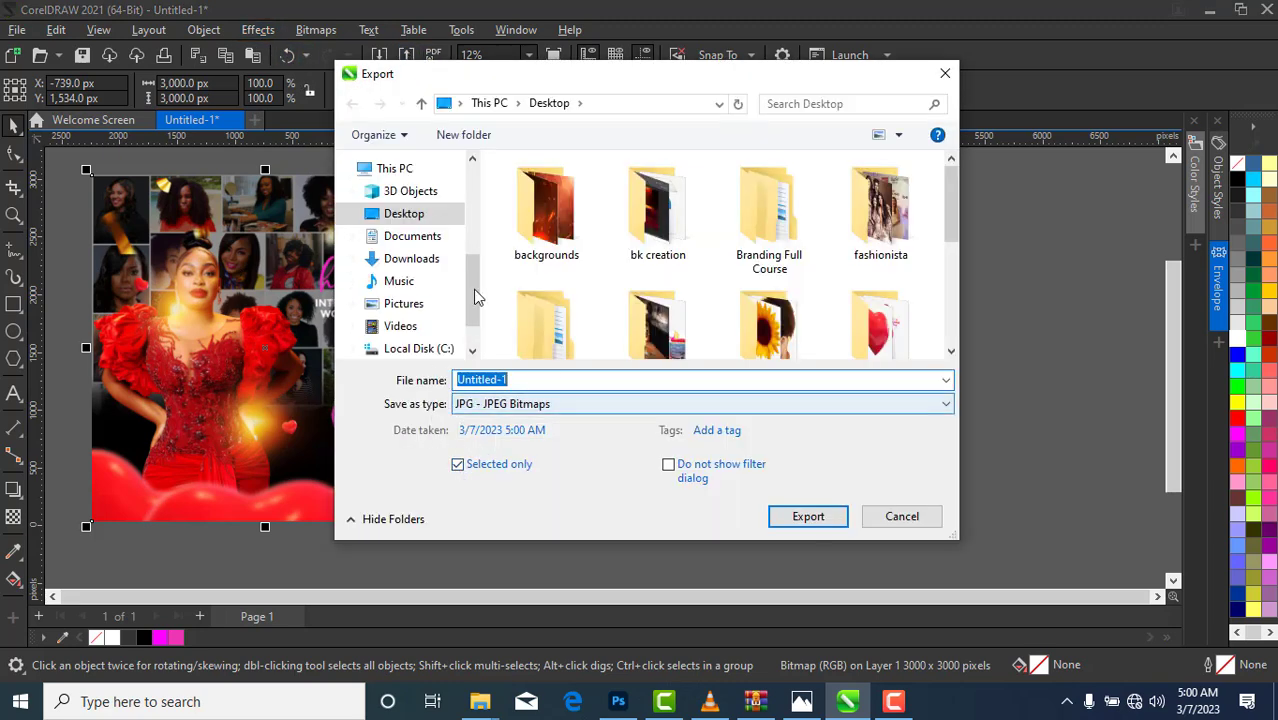
pyautogui.click(400, 213)
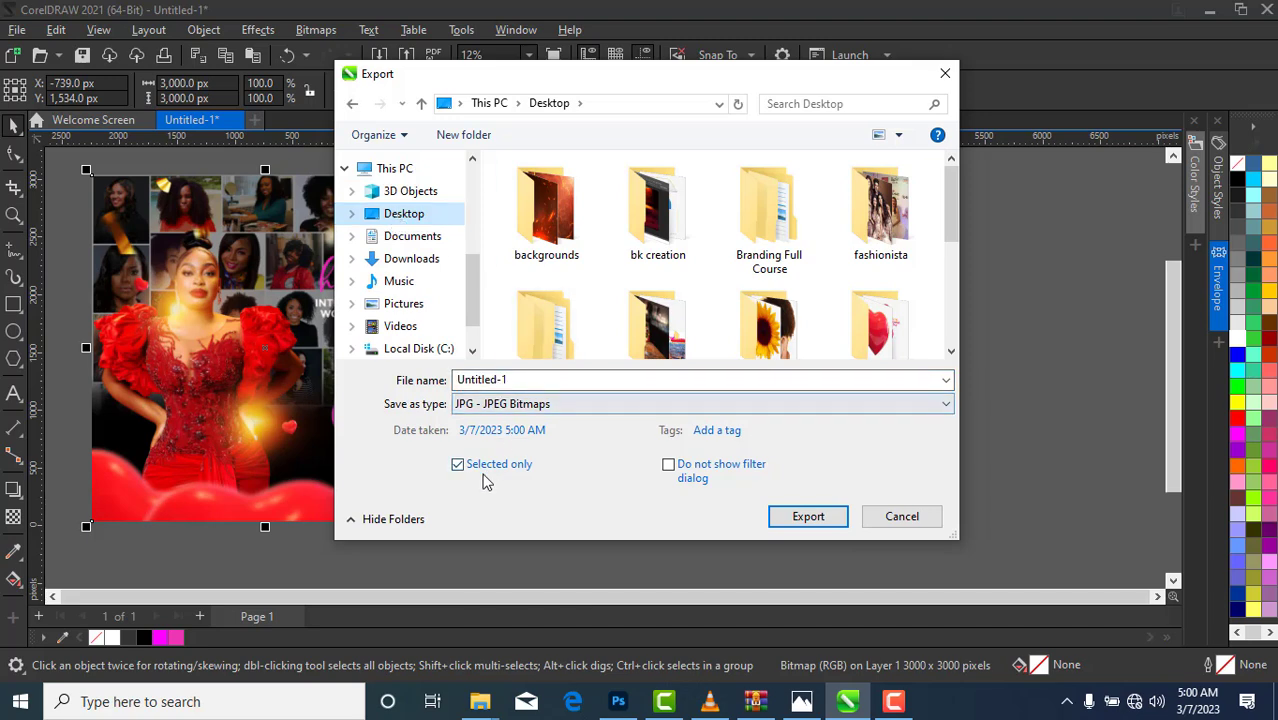
pyautogui.click(810, 516)
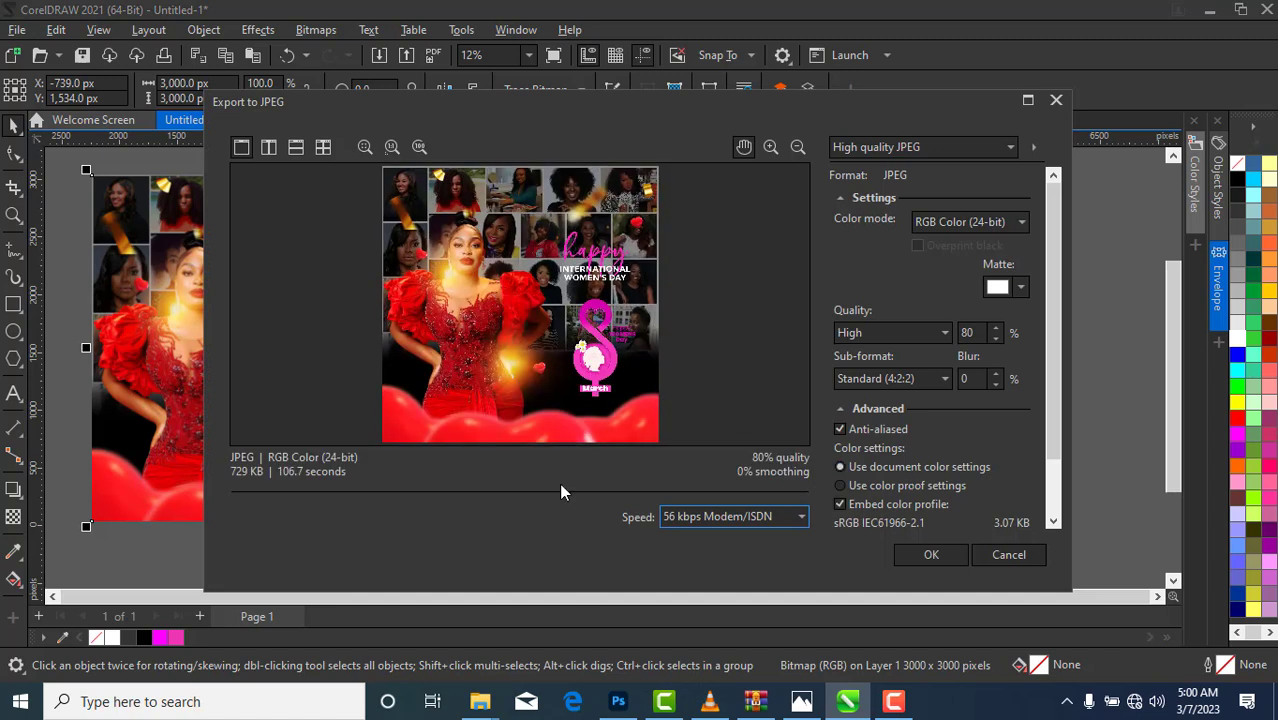
pyautogui.click(926, 556)
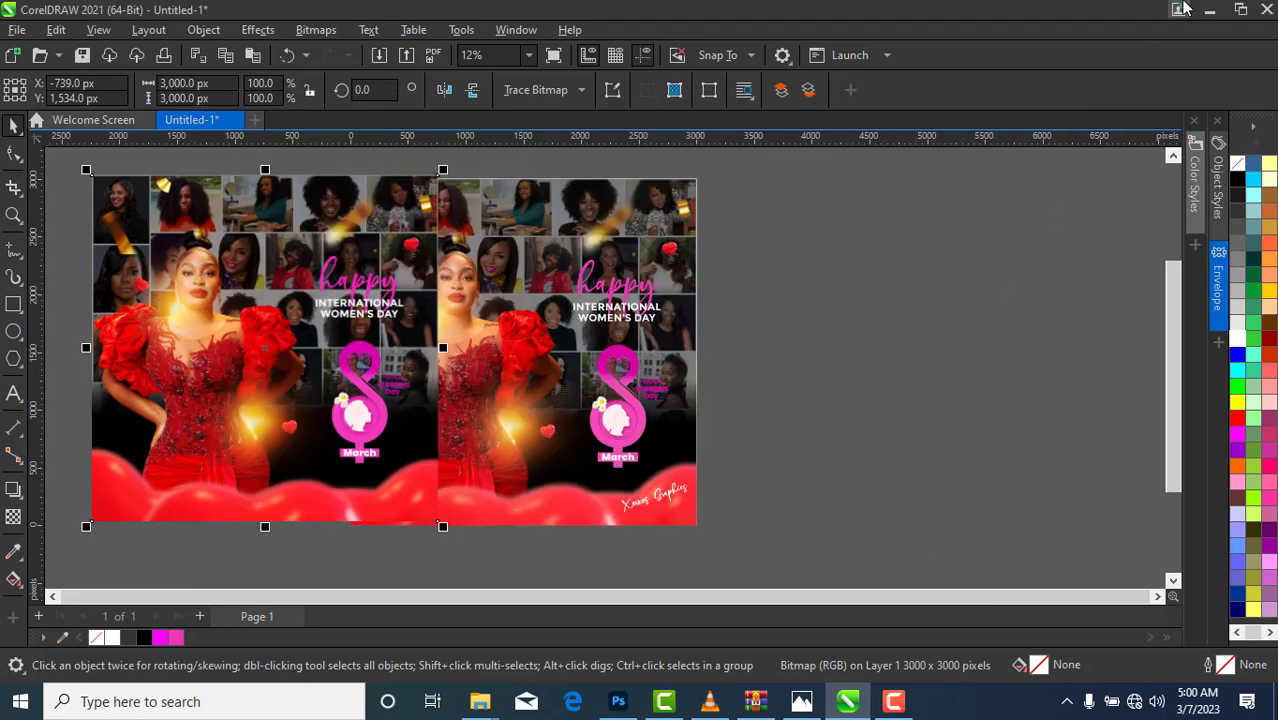
# Step: Open the exported Untitled-1 image from the desktop in Photos to examine the finished flyer
pyautogui.click(1208, 19)
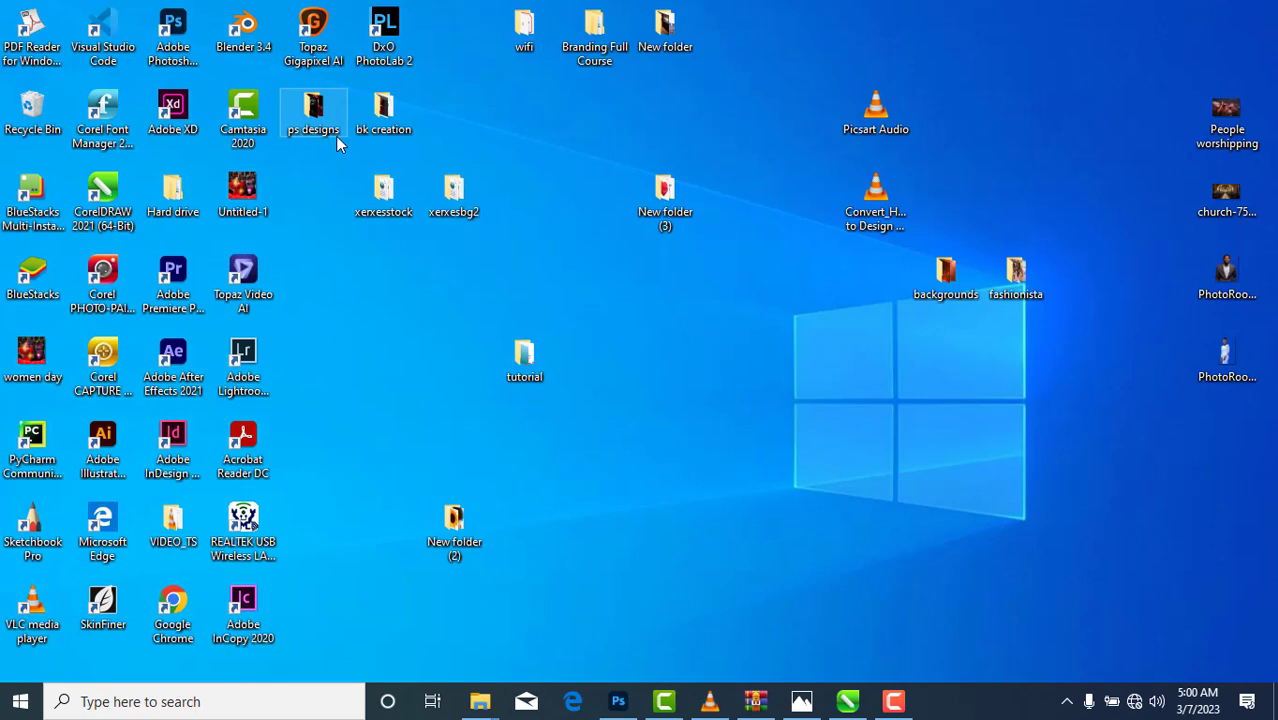
pyautogui.doubleClick(242, 194)
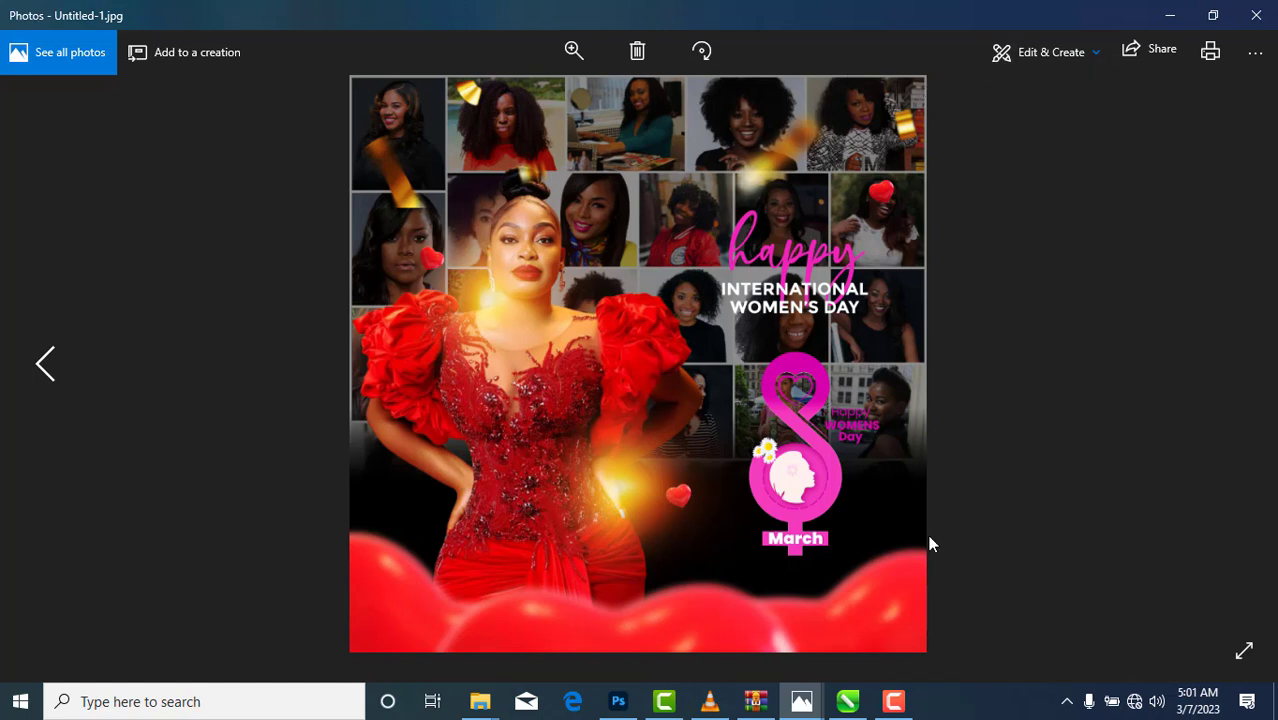
pyautogui.click(900, 702)
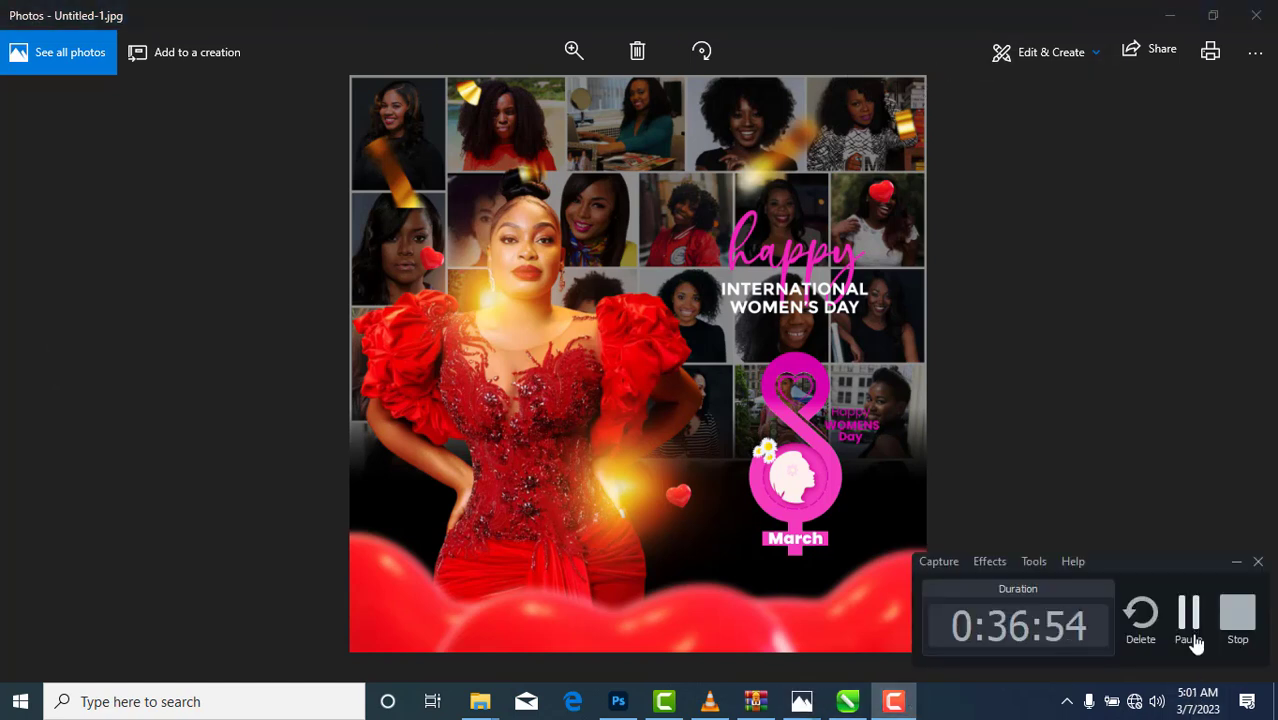